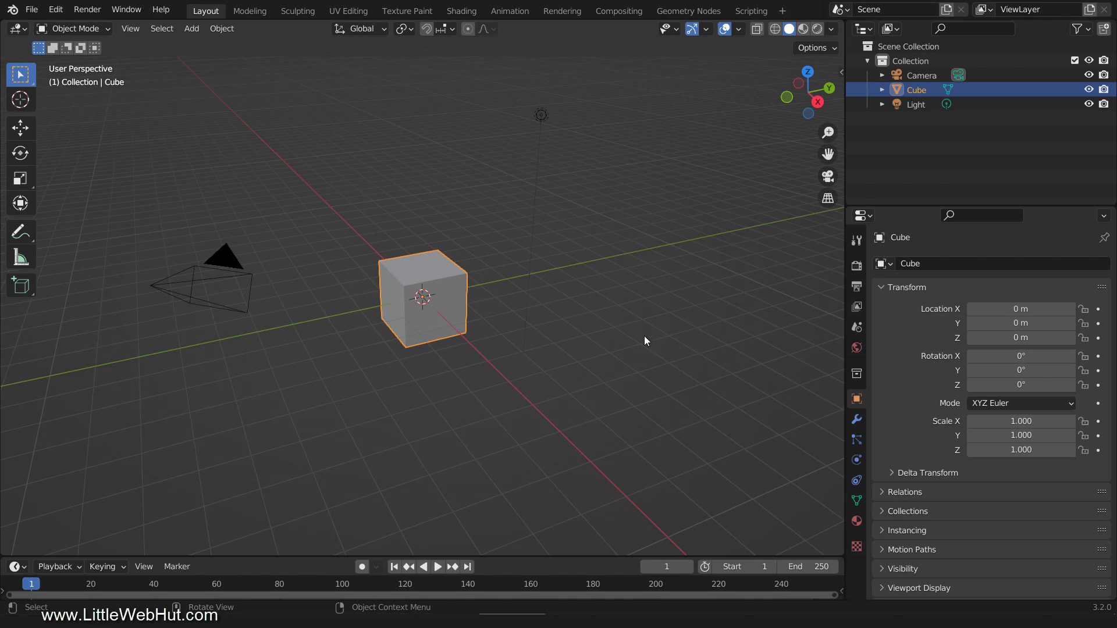
Delete the default cube and add a mesh circle at the world origin
click(643, 335)
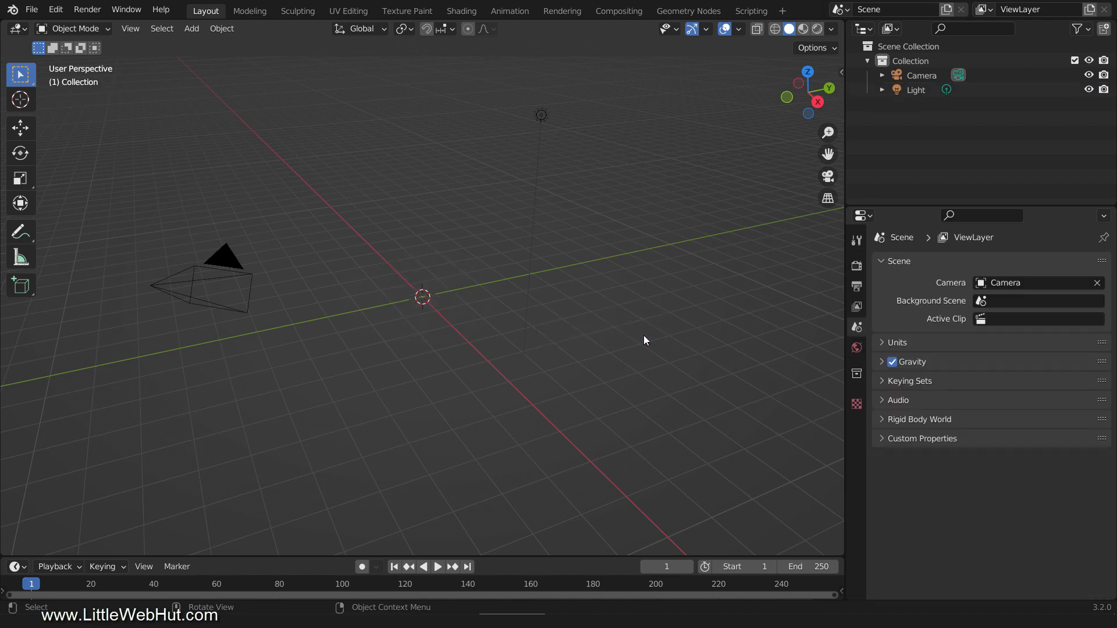
key(shift+a)
mouse_move(641, 321)
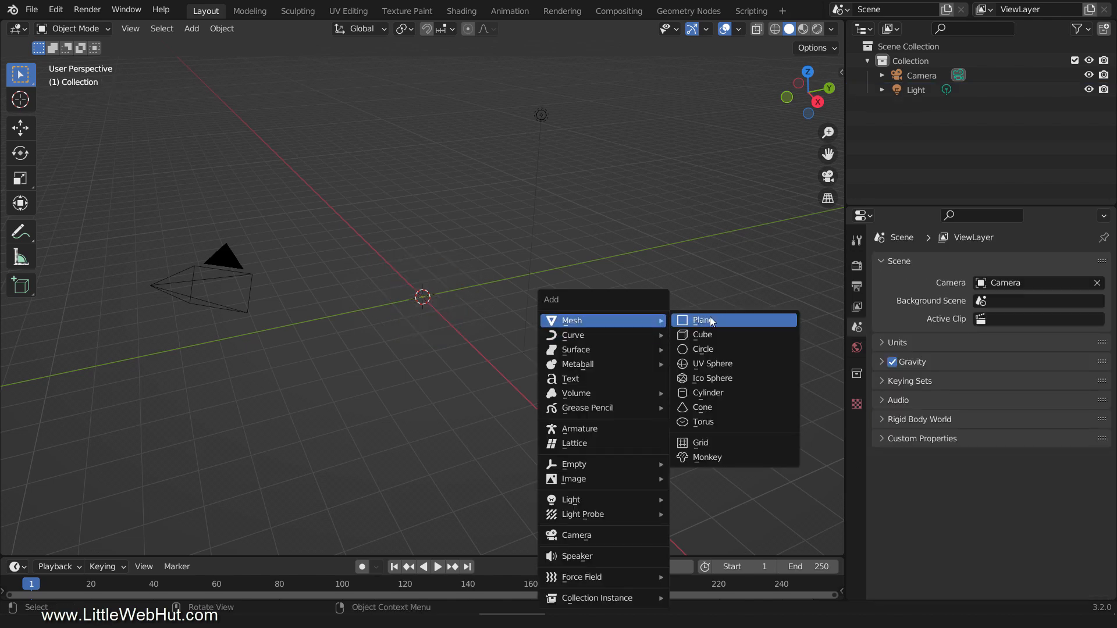
click(735, 351)
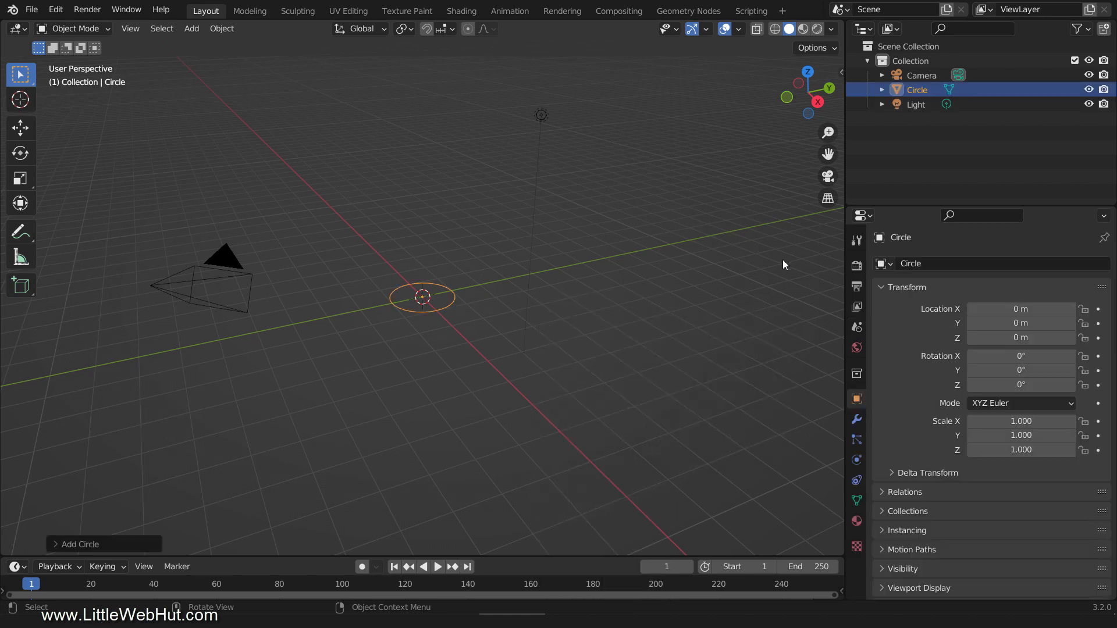
Rename the circle object as Can
double_click(915, 90)
text(Can)
key(Return)
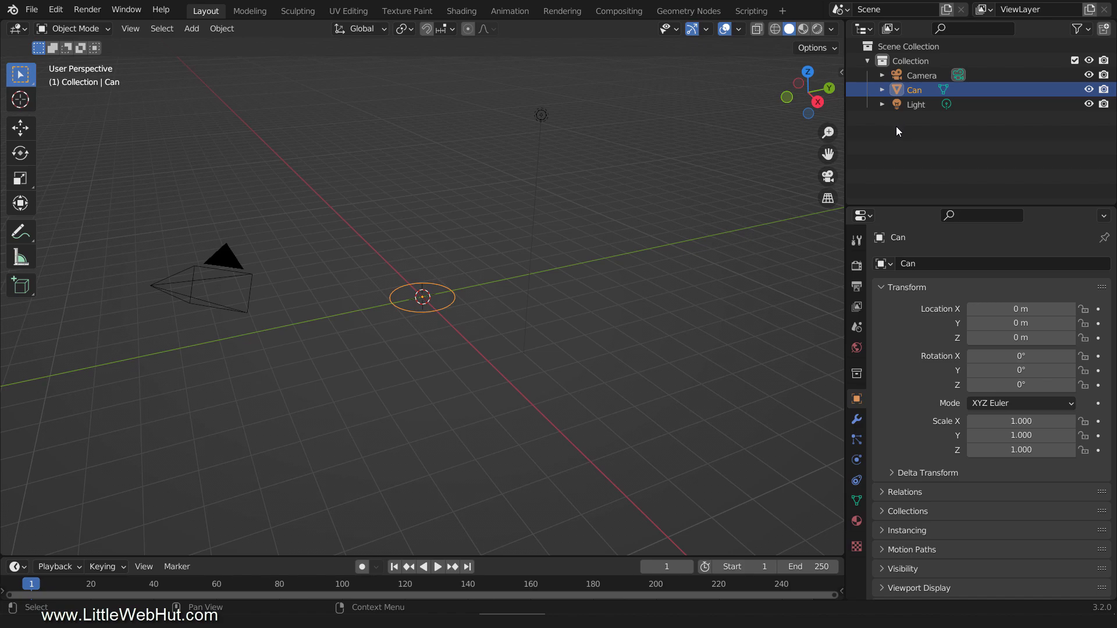
Edit the circle's mesh from the top view and fill its outline with a single face
key(KP_7)
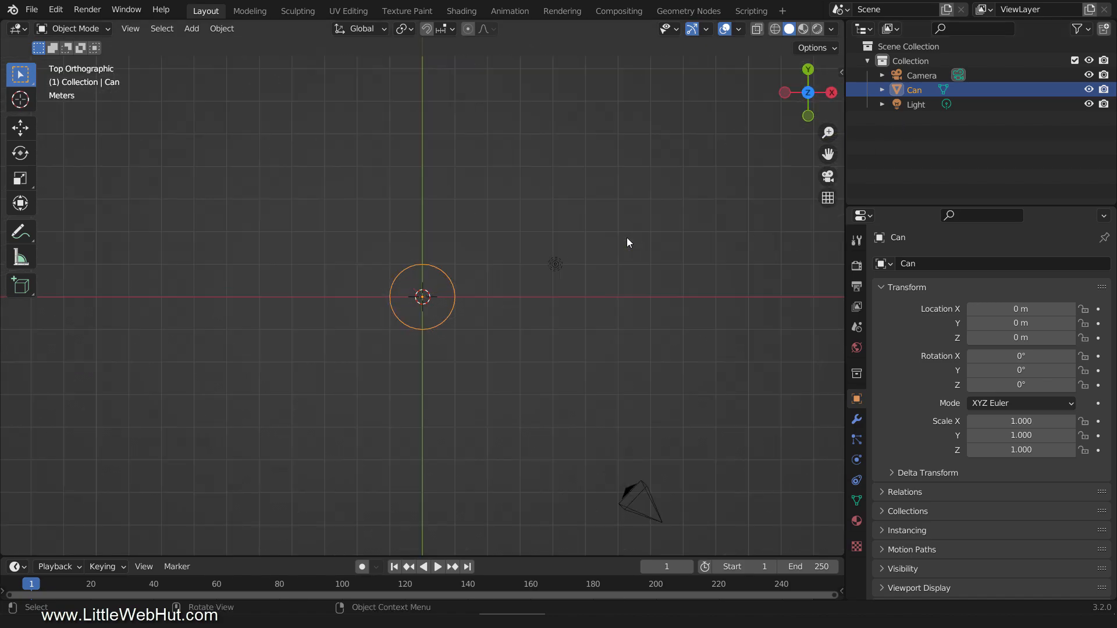
key(Tab)
scroll(493, 300, up, 3)
scroll(494, 299, up, 4)
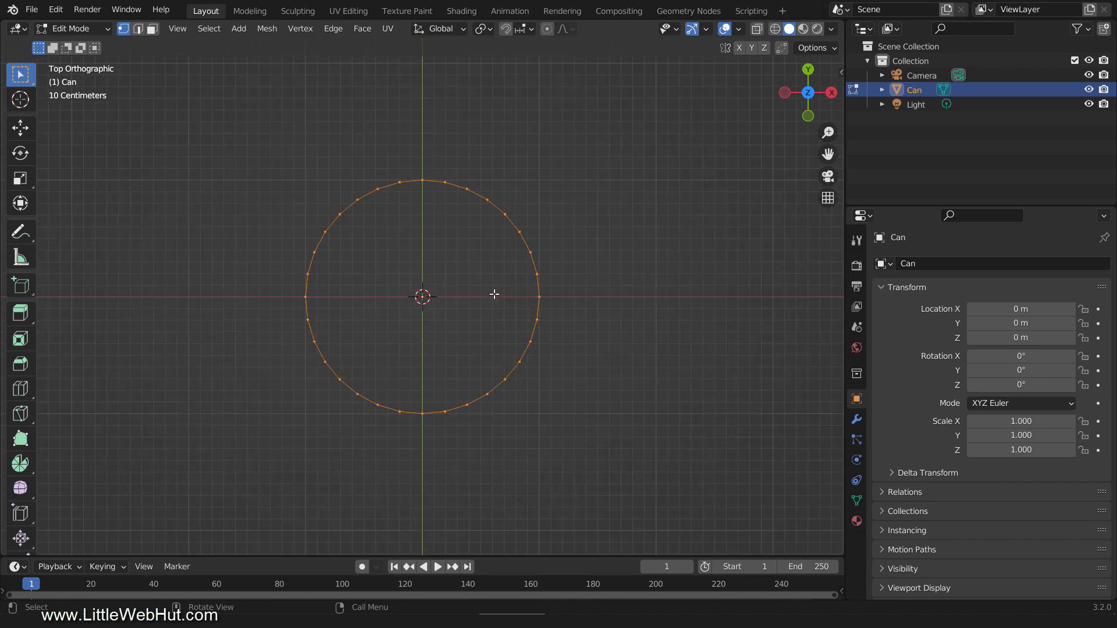
key(f)
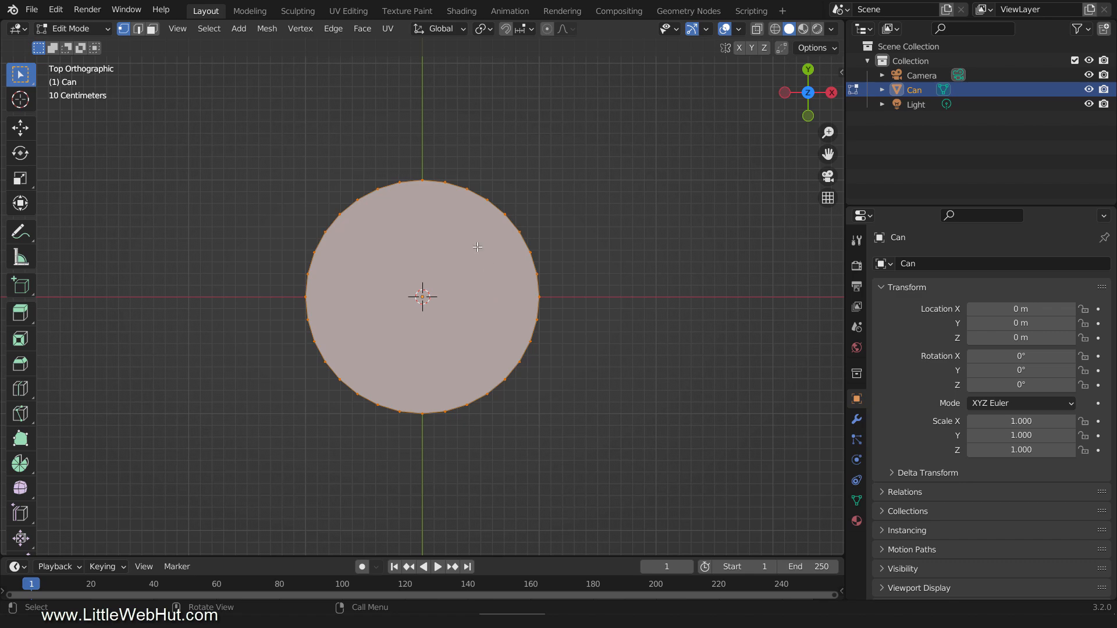
Extrude the vertices on the circle's negative X side about 1.5 m along the negative X axis
drag(342, 202, 282, 420)
key(g)
key(x)
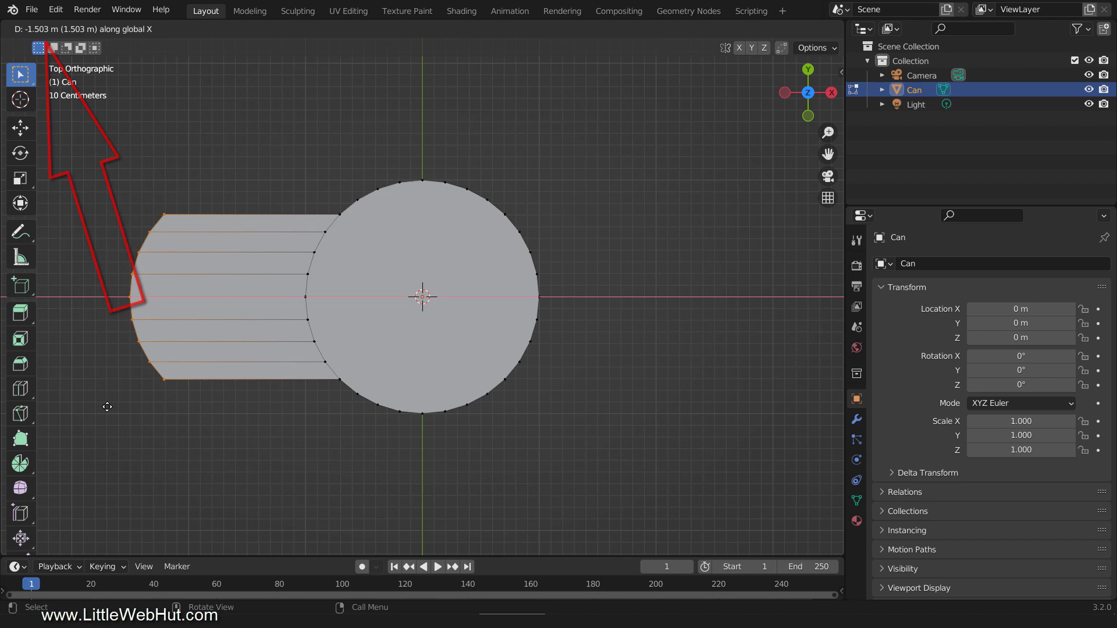
click(107, 407)
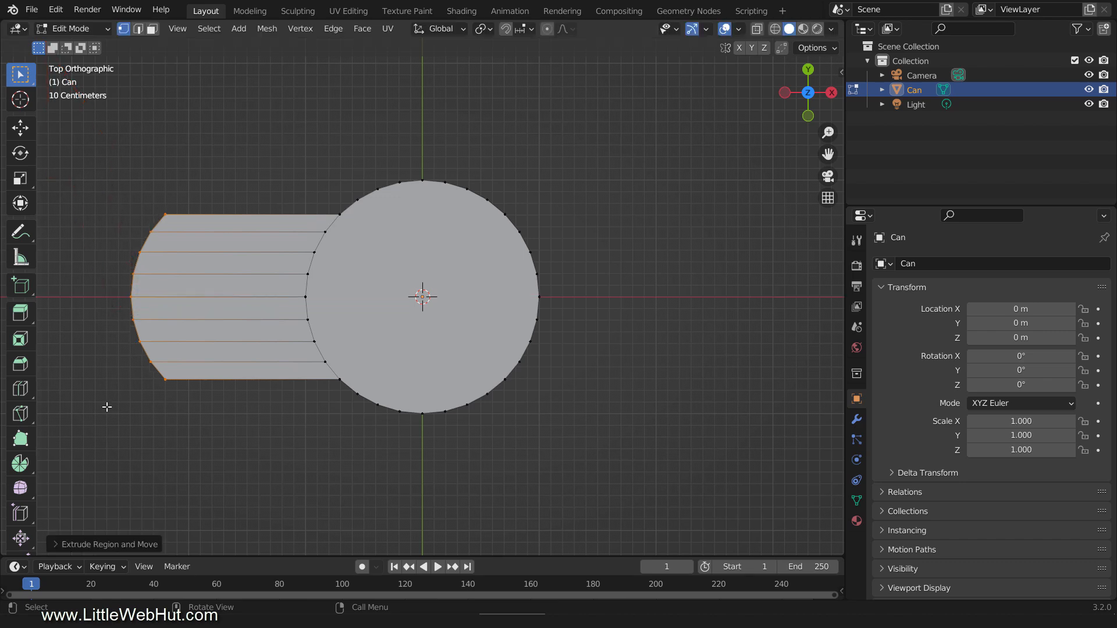
Add two evenly spaced loop cuts across the extruded tab without sliding them
key(ctrl+r)
scroll(216, 312, up, 1)
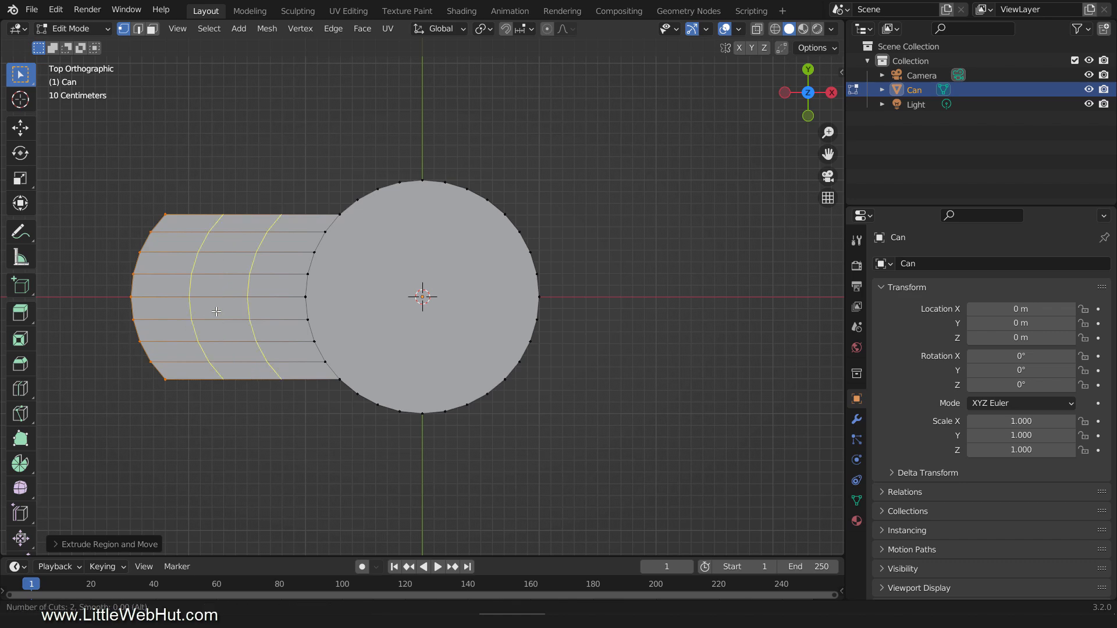
click(216, 312)
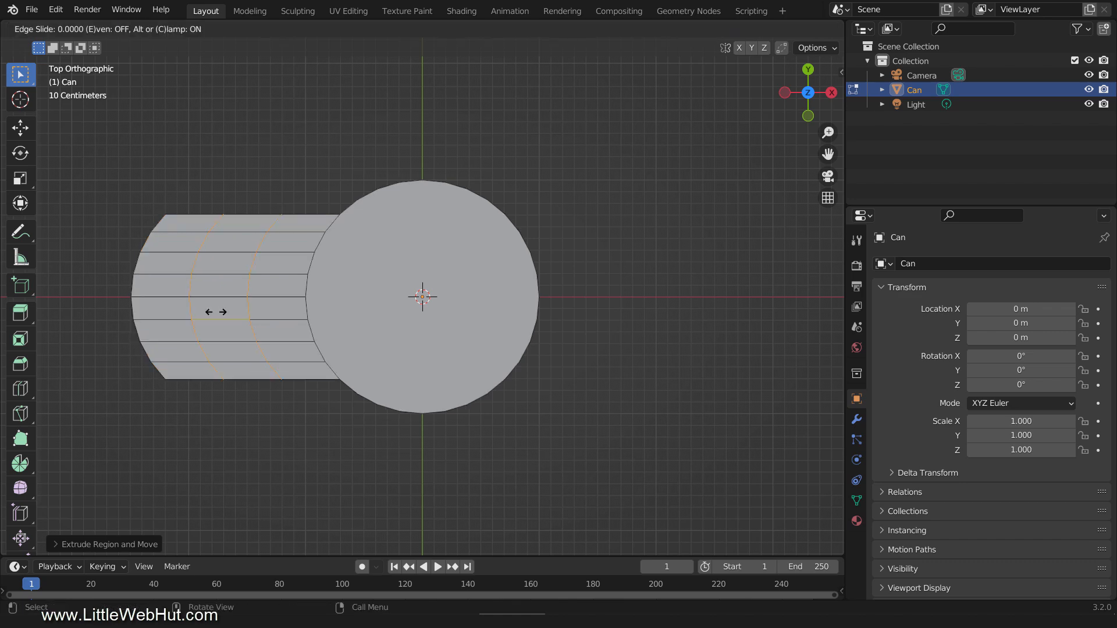
right_click(217, 313)
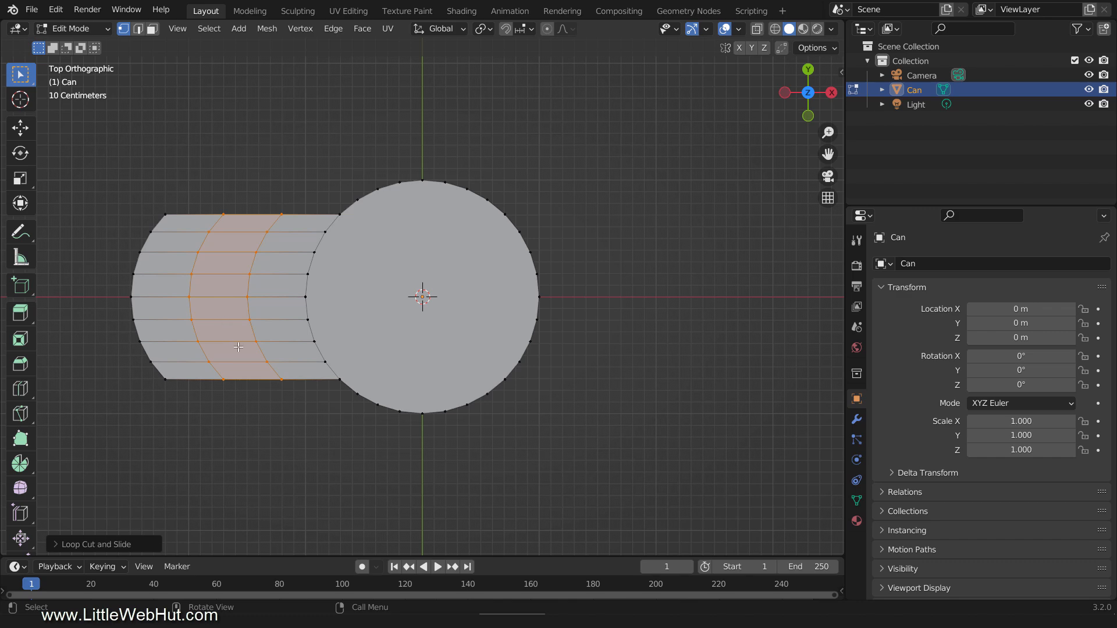
Select the whole outer boundary of the tab and circle, and extrude it outward by scaling to form a narrow rim
alt+click(308, 378)
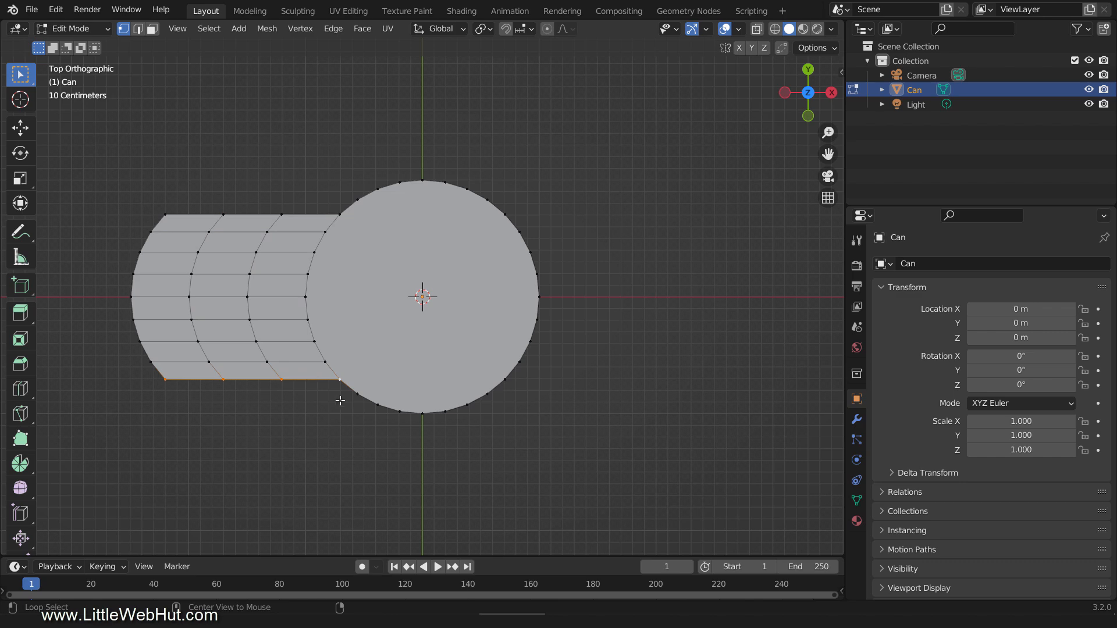
alt+shift+click(395, 412)
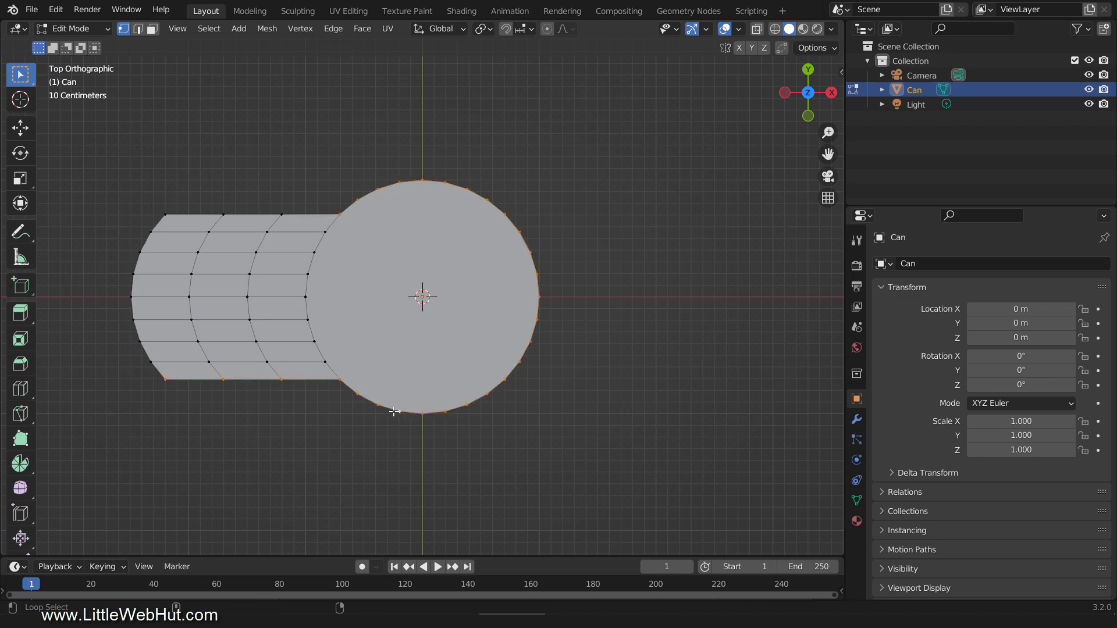
alt+shift+click(303, 214)
alt+shift+click(145, 238)
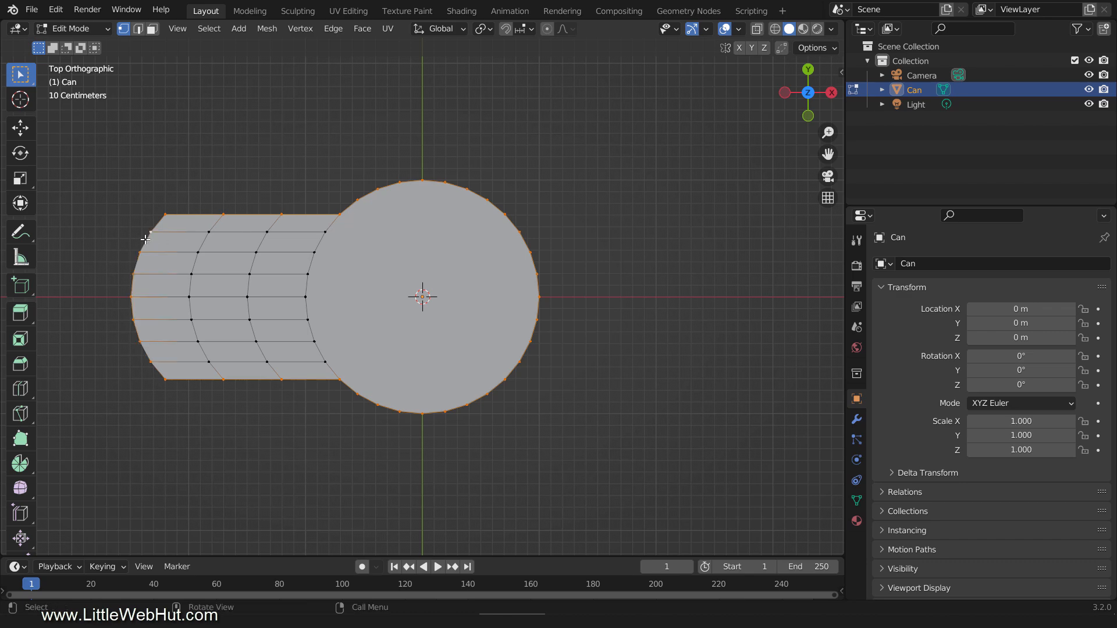
key(s)
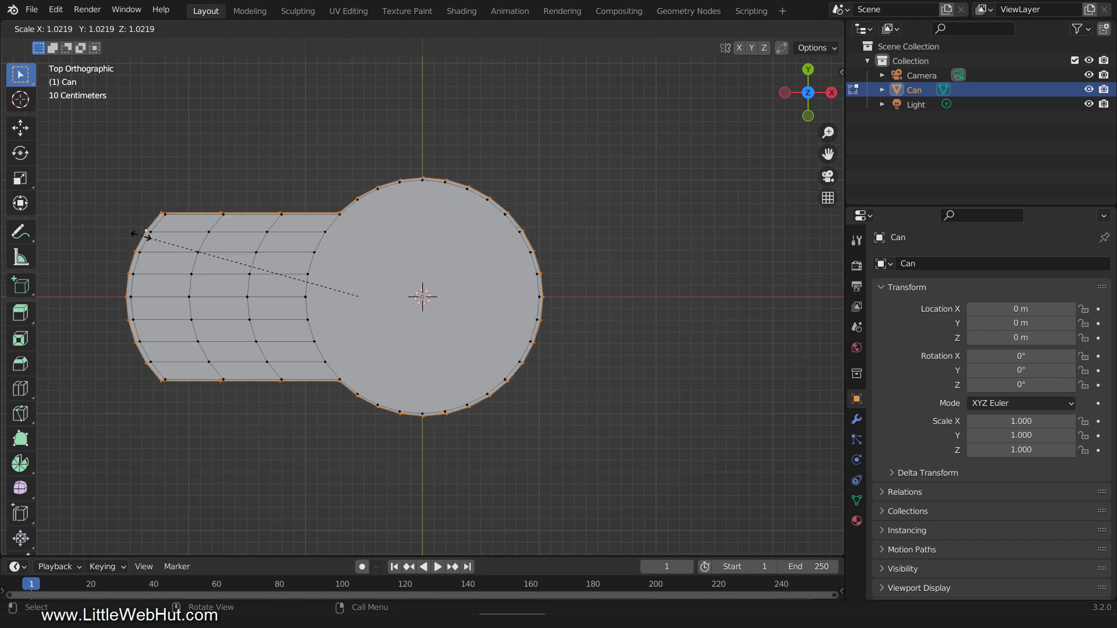
click(120, 232)
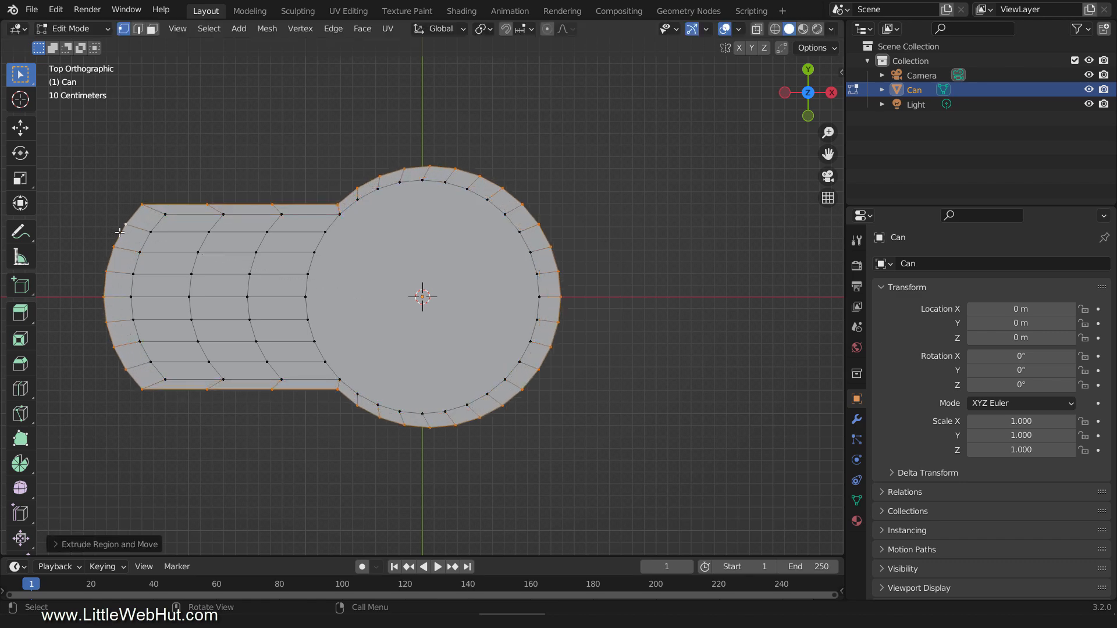
Raise the rim's outer edge about 0.1 m along the Z axis to give the shape sloped walls
middle_drag(239, 441, 241, 334)
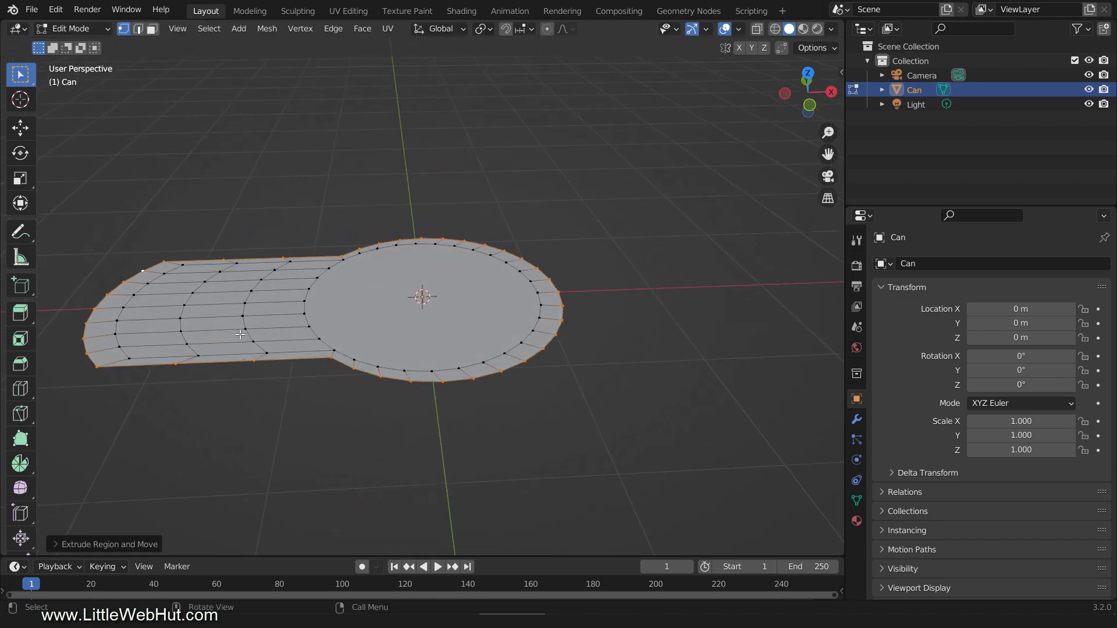
key(g)
key(z)
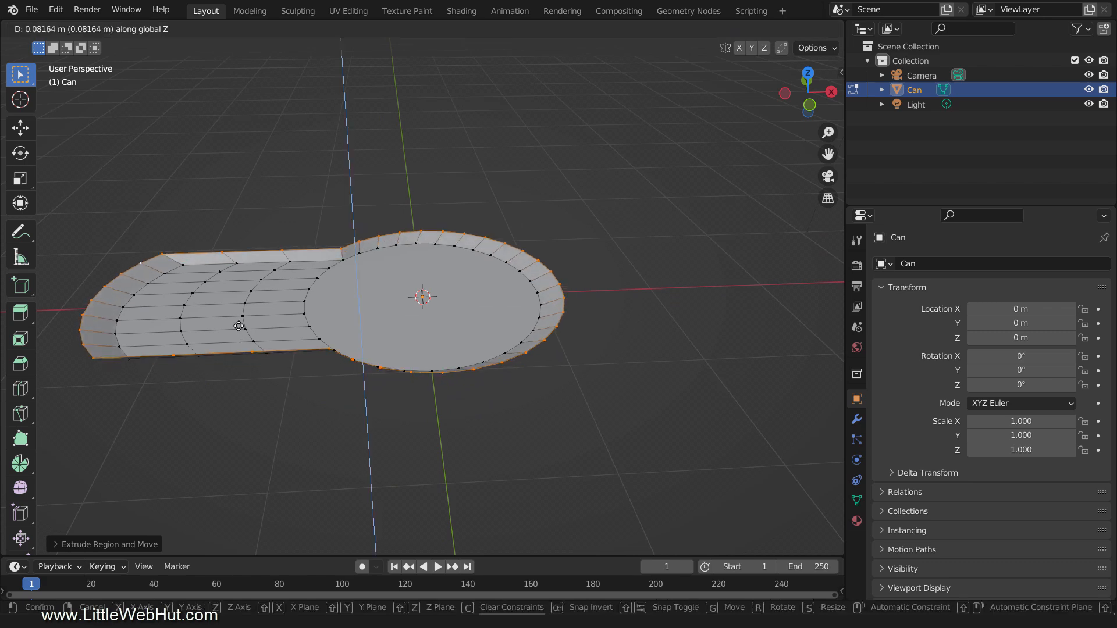
click(239, 322)
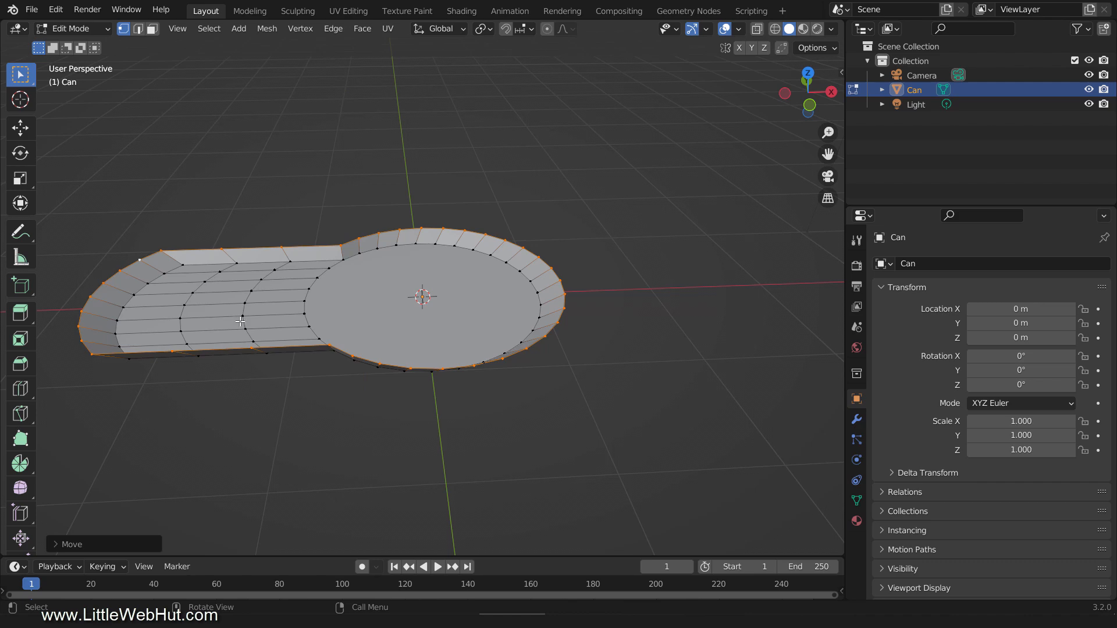
Add a second circle to the mesh in top view with 38 vertices
key(KP_7)
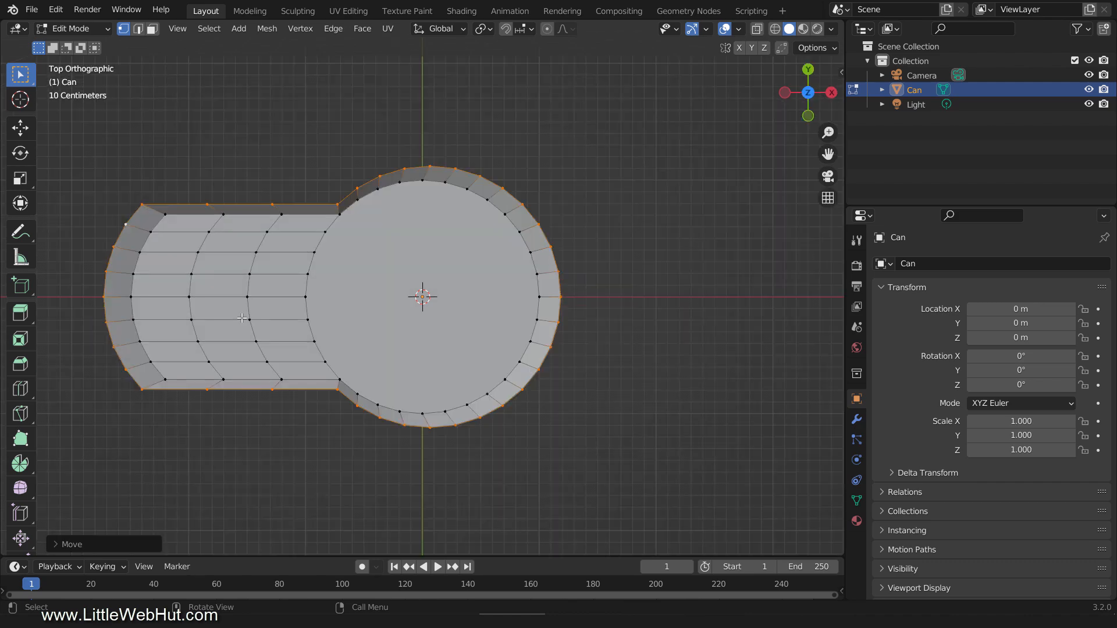
key(shift+a)
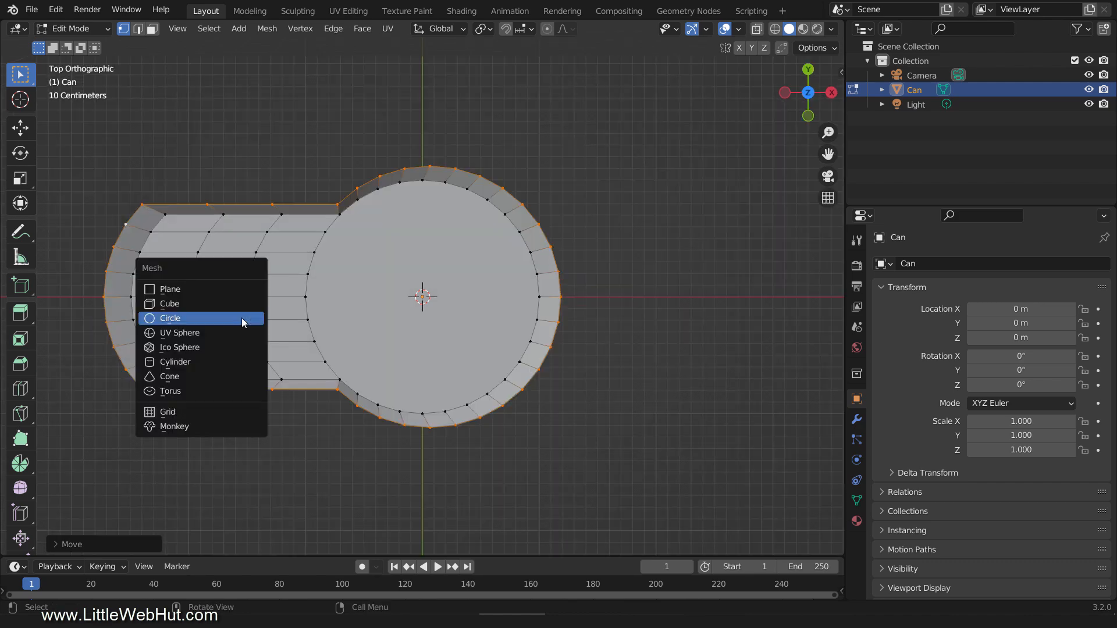
click(242, 318)
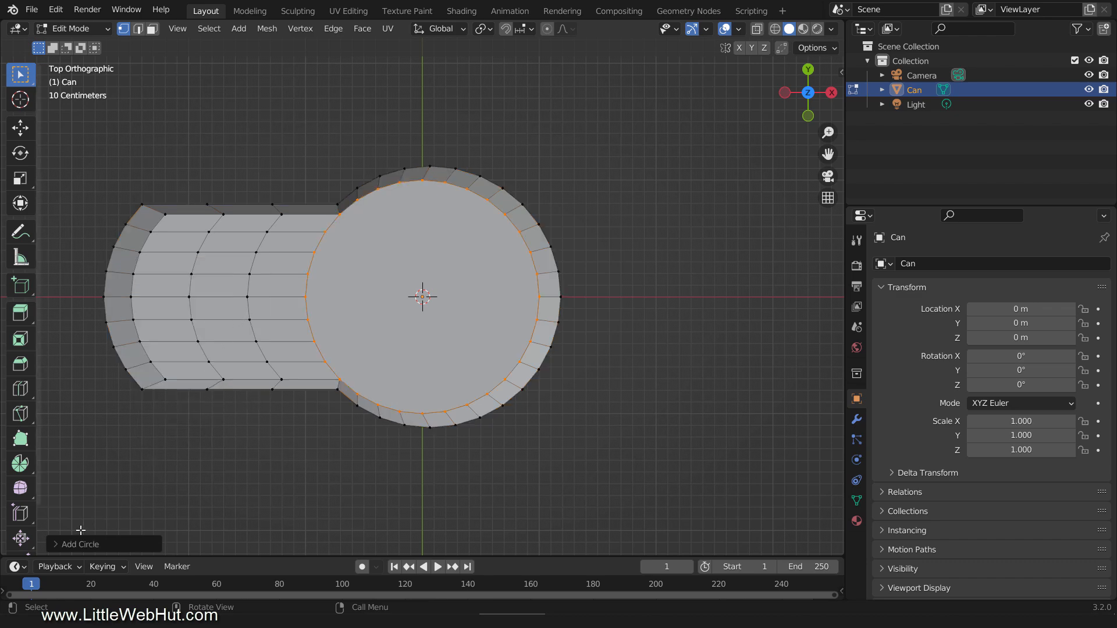
click(59, 546)
click(192, 384)
text(38)
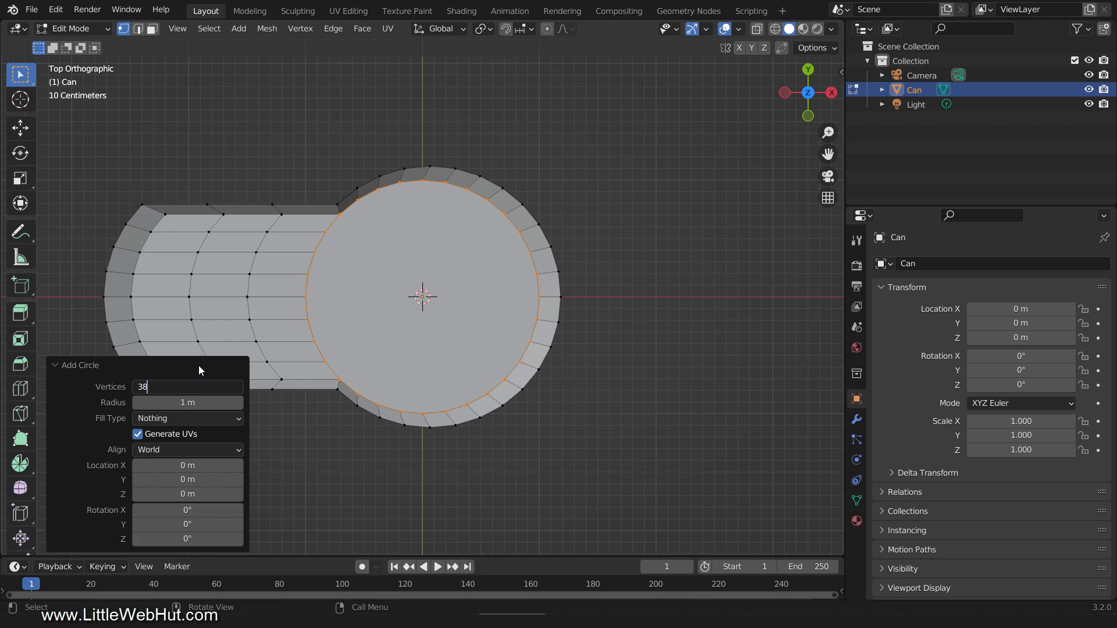
key(Return)
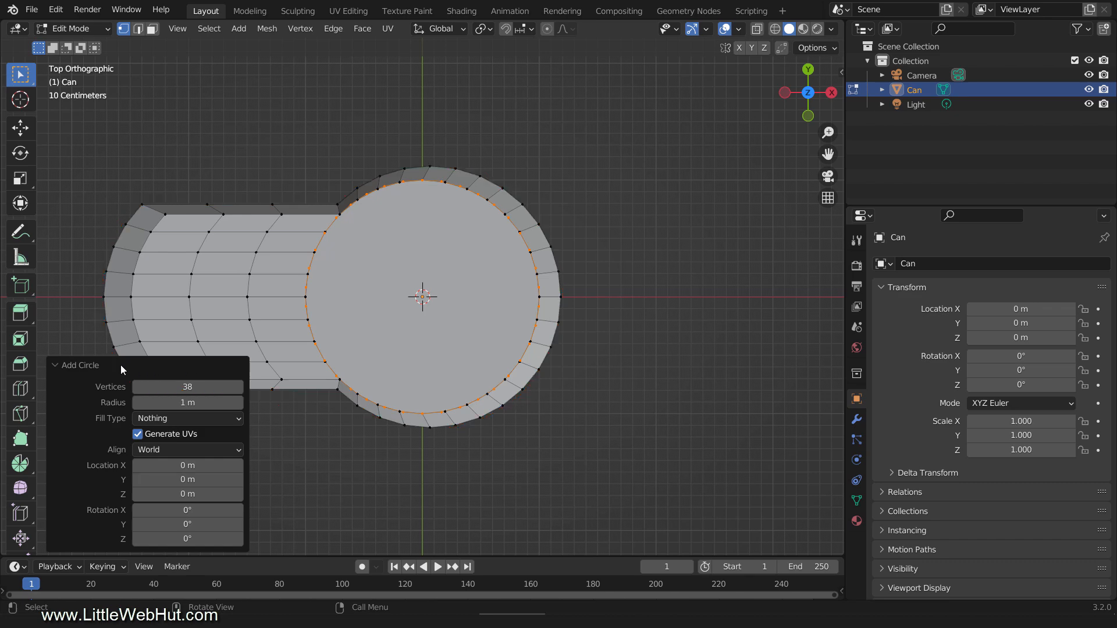
click(58, 365)
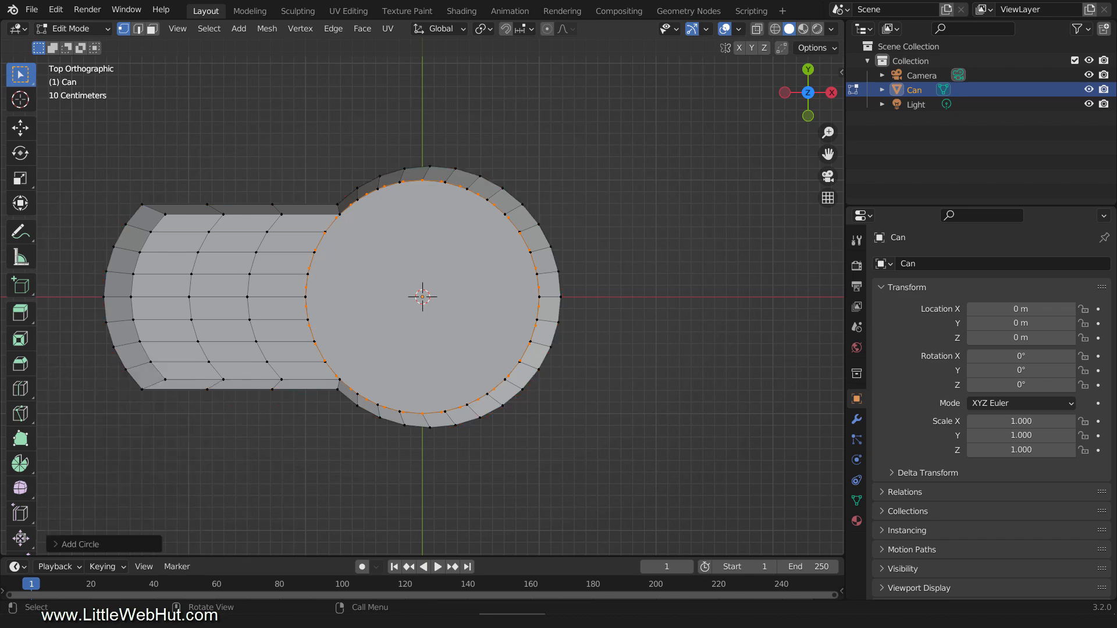
Scale the new circle up about 2.2 times and move it along the negative X axis until it surrounds the whole recess shape
key(s)
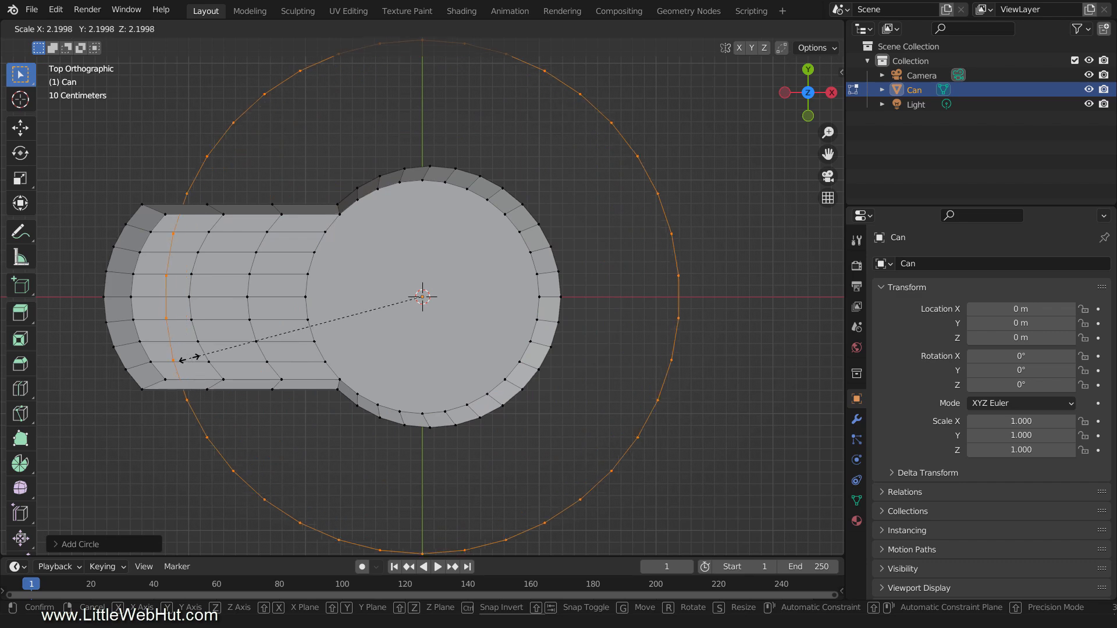
click(184, 362)
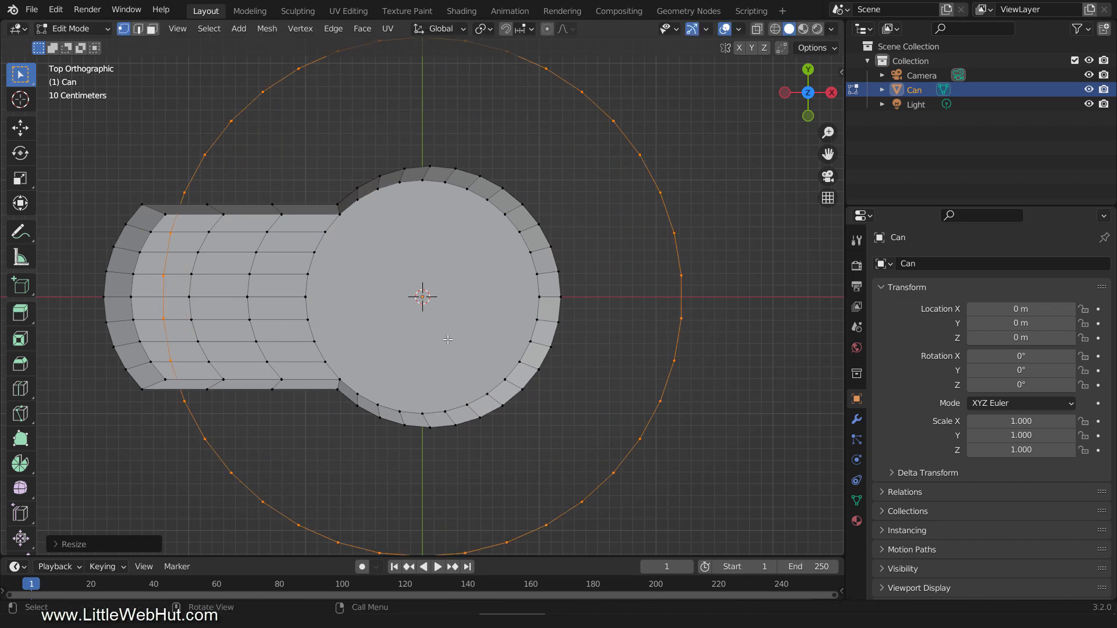
key(g)
key(x)
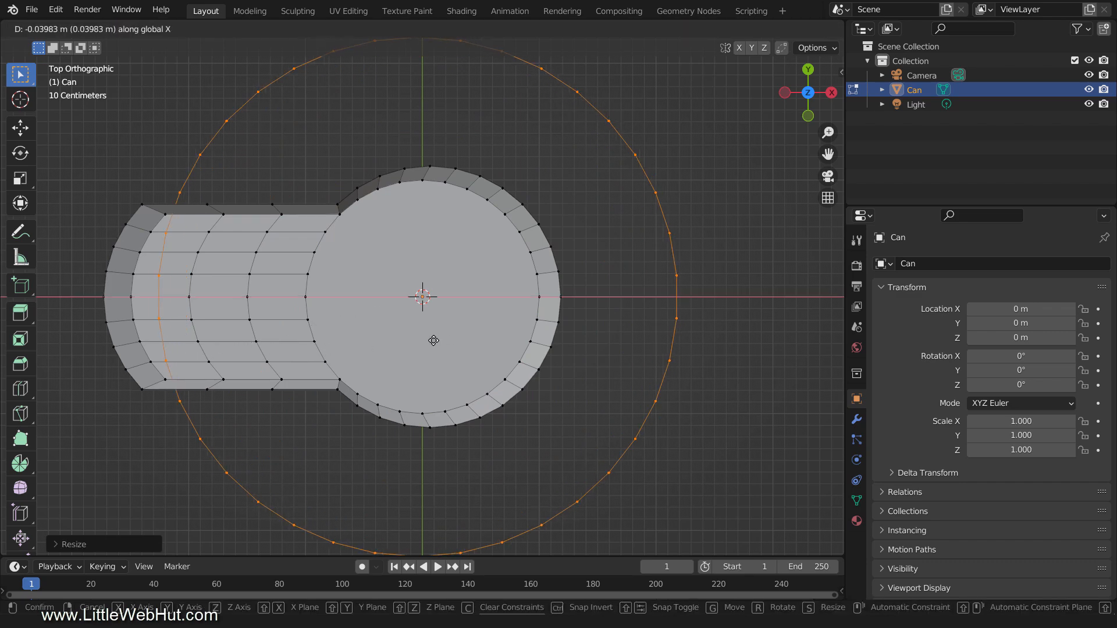
click(351, 341)
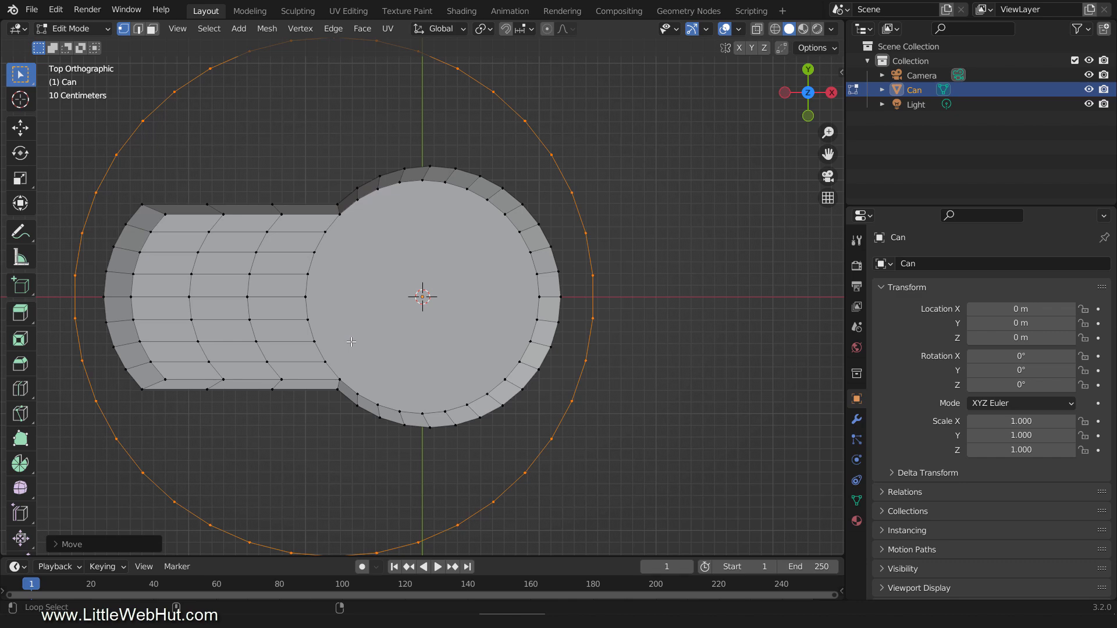
Bridge the recess's outer edge loop to the large surrounding circle with Bridge Edge Loops
alt+click(263, 390)
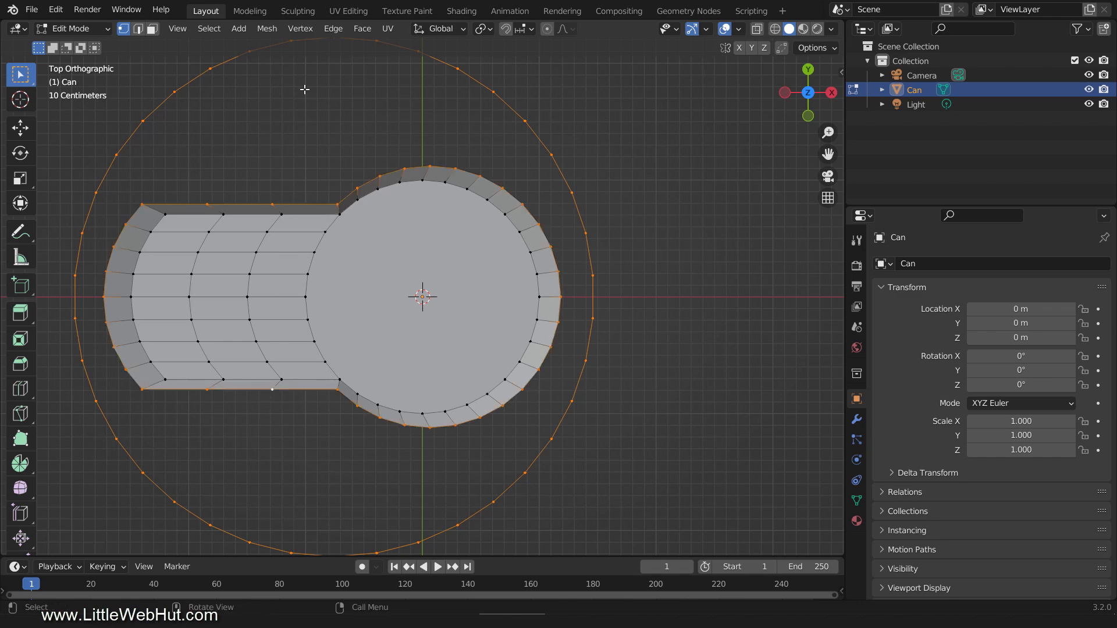
click(334, 29)
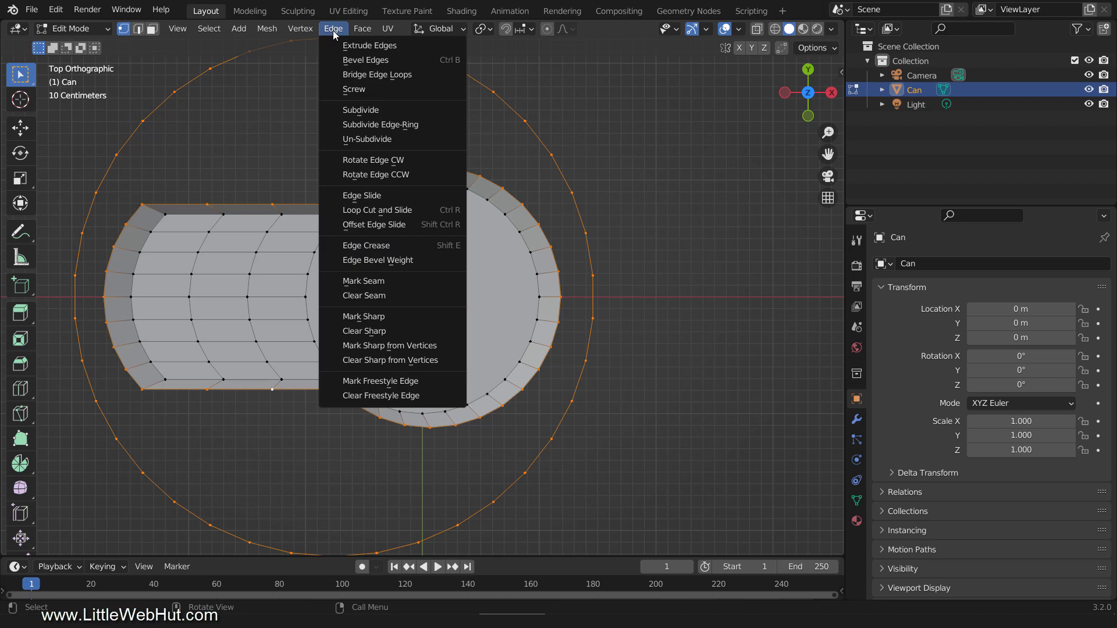
click(425, 75)
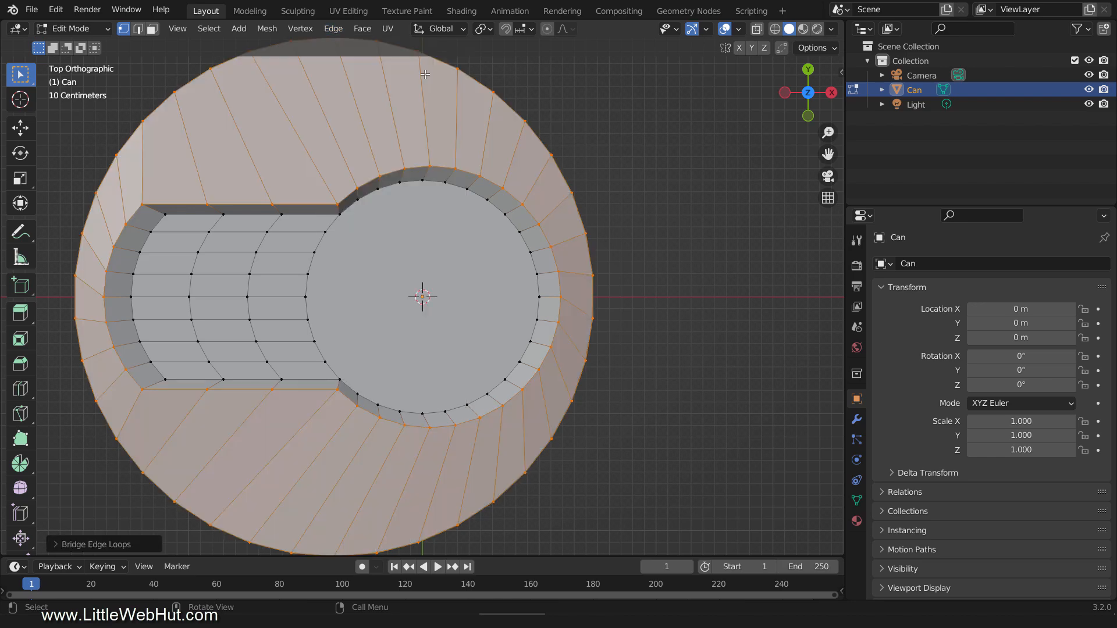
Delete the large round face at the centre of the recess to leave a circular hole
middle_drag(358, 368, 350, 319)
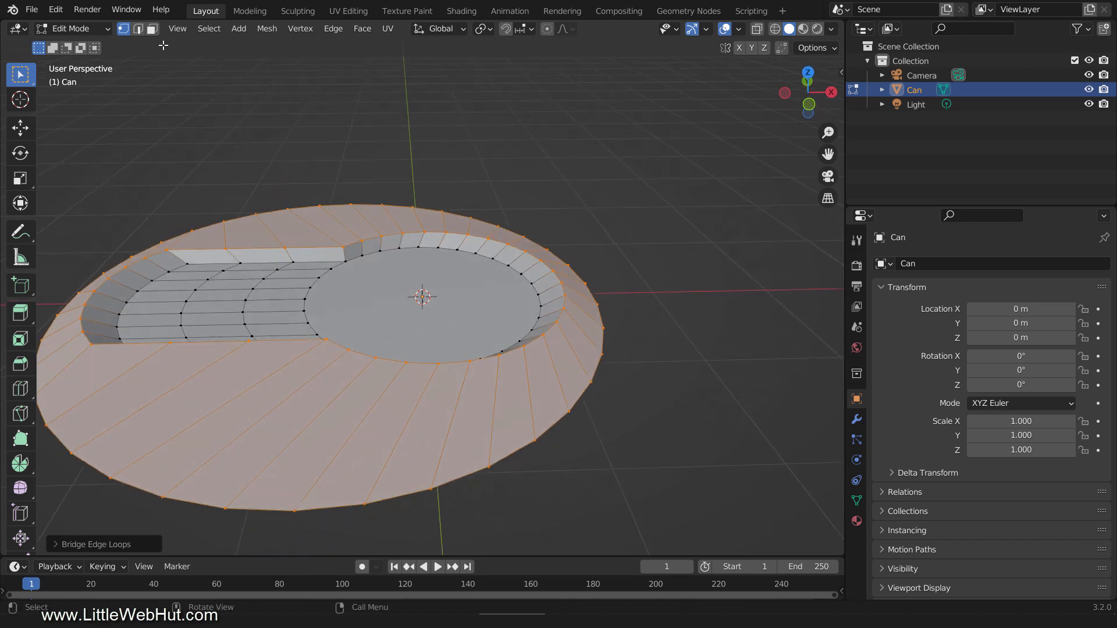
click(152, 28)
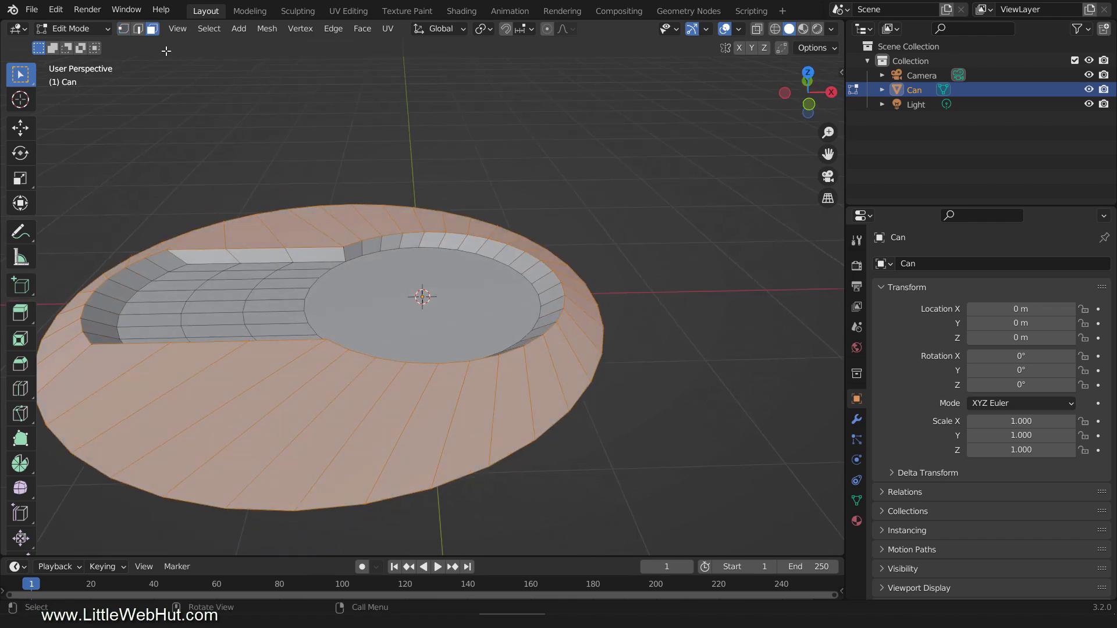
click(372, 290)
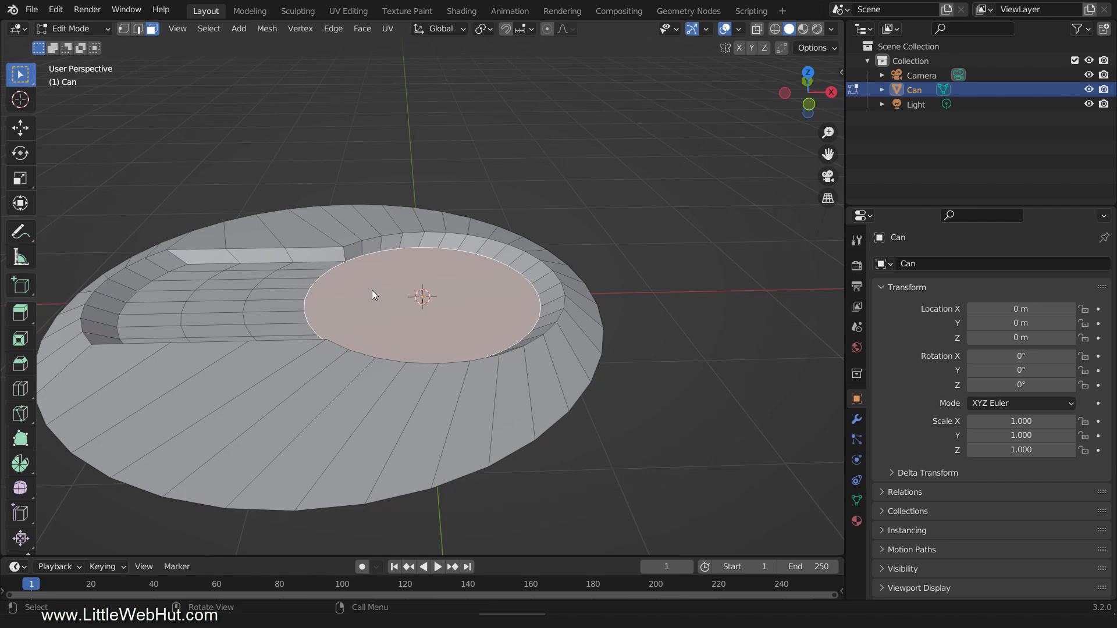
key(x)
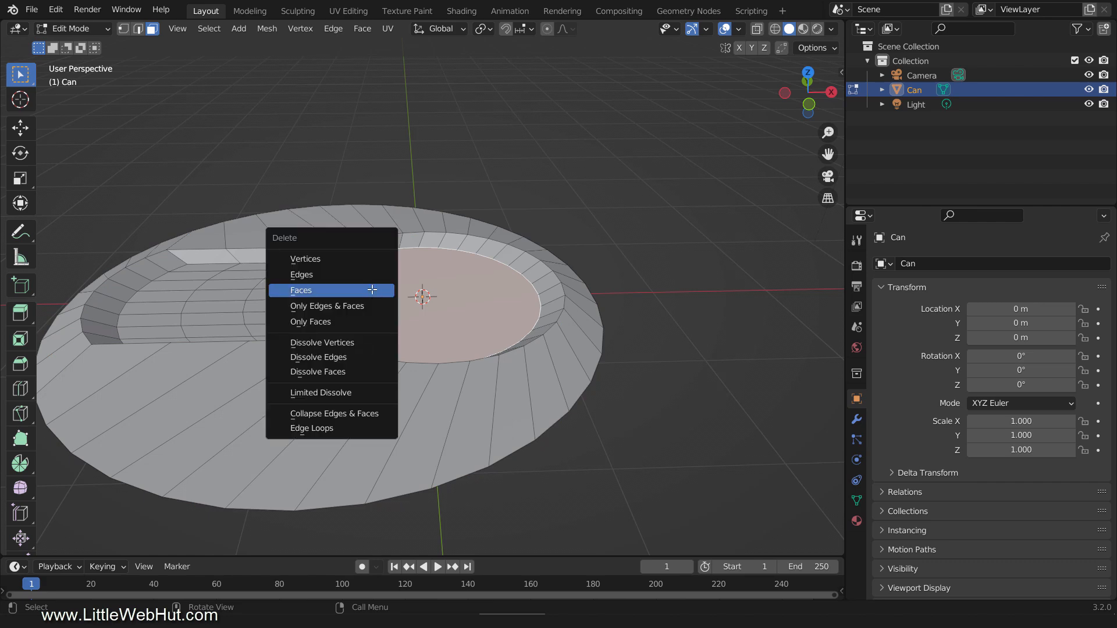
click(372, 289)
Duplicate the hole's edge loop in place and scale the copy down to about half its size
click(138, 29)
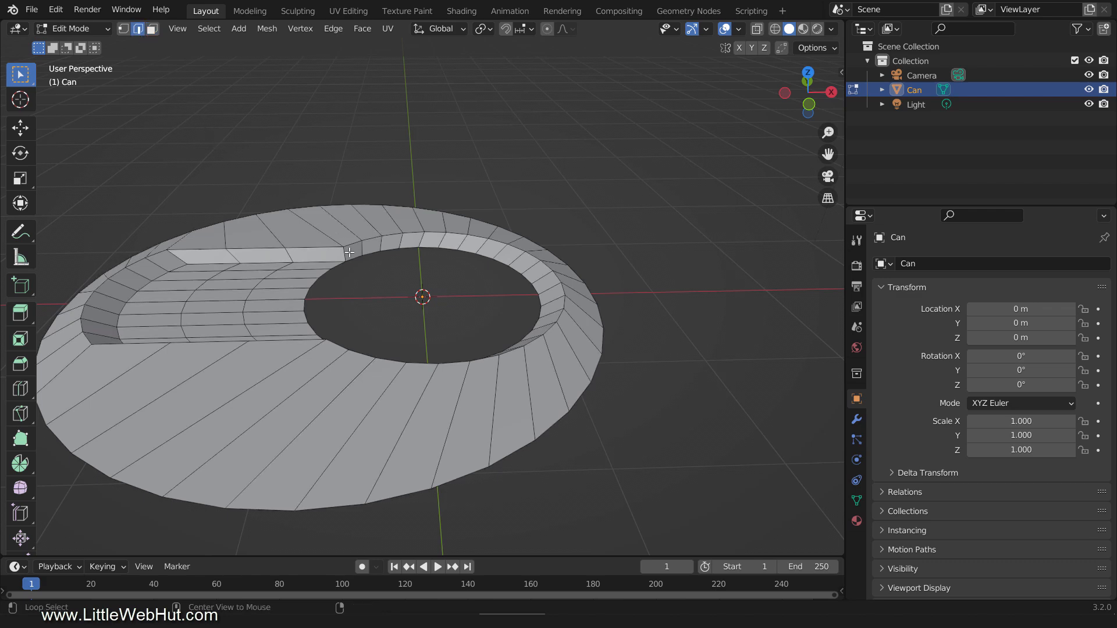
alt+click(337, 266)
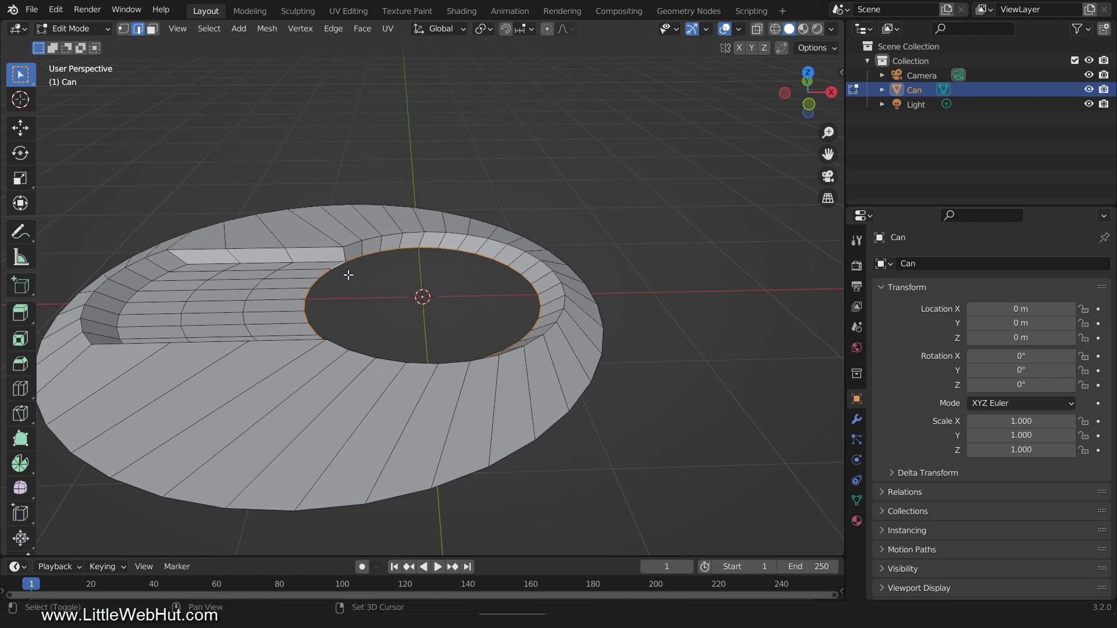
key(shift+d)
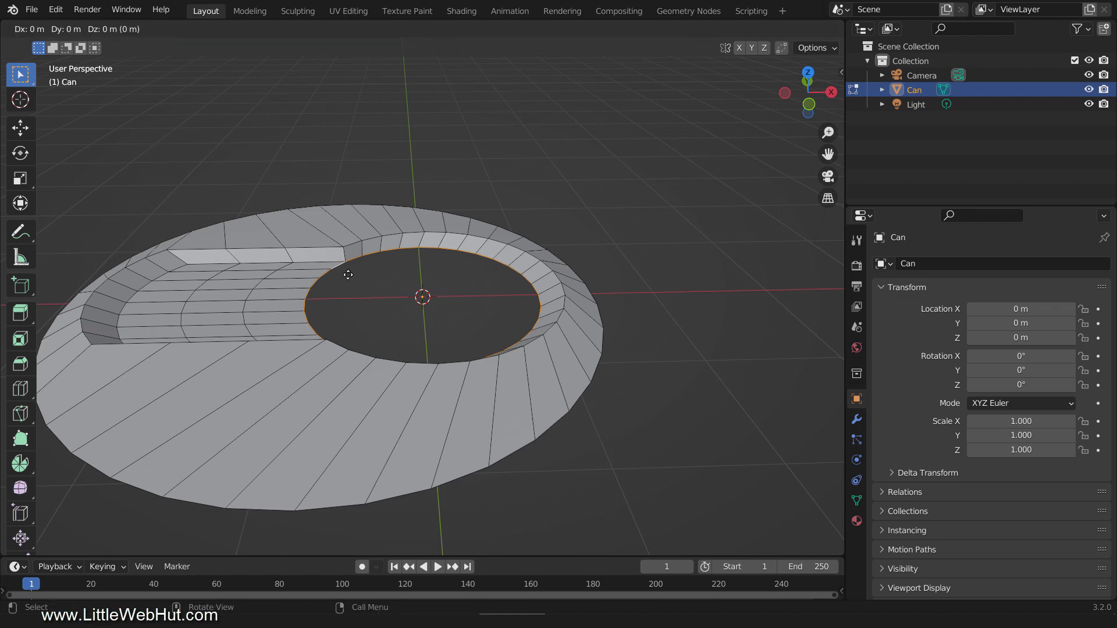
right_click(351, 277)
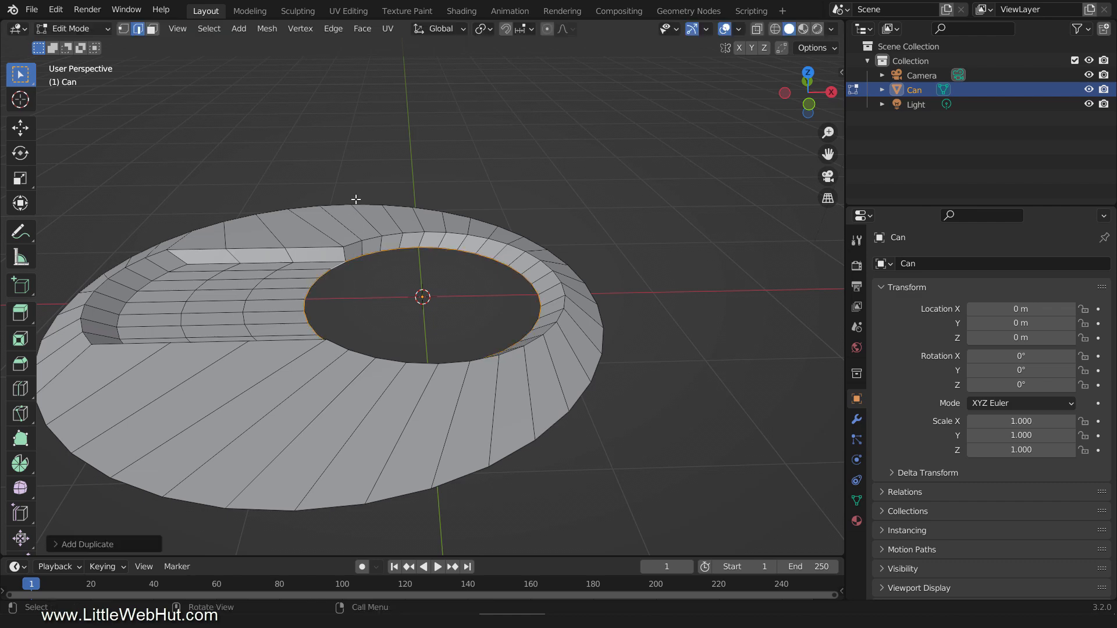
key(s)
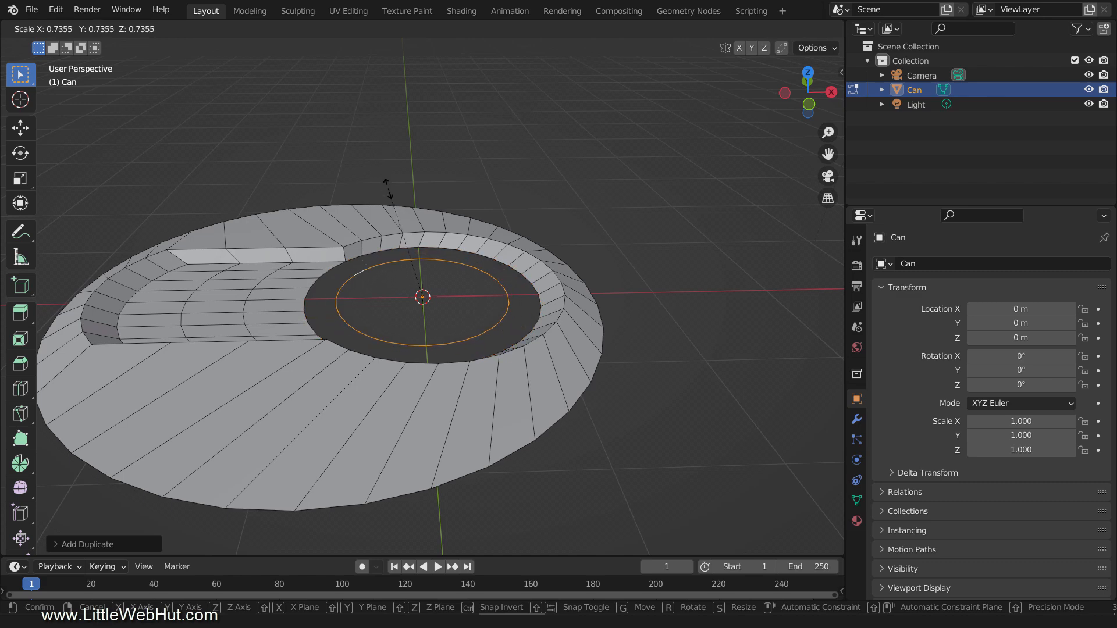
click(394, 221)
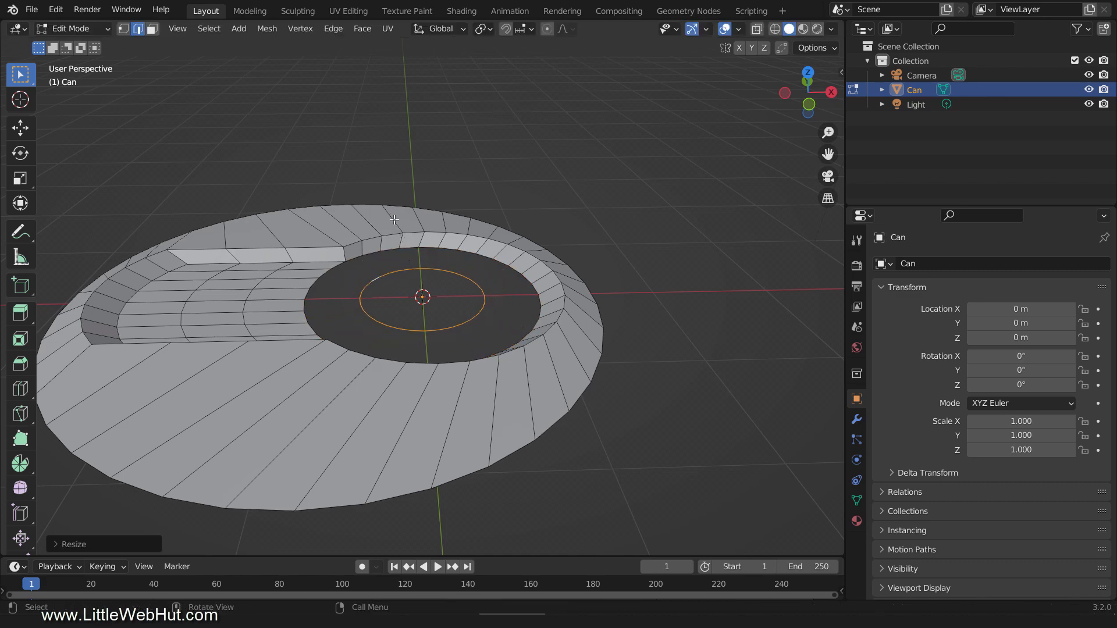
In top view, move the inner circle's leftmost vertex about 0.63 m along X with Smooth, Connected Only proportional editing, radius about 0.83 m
key(KP_7)
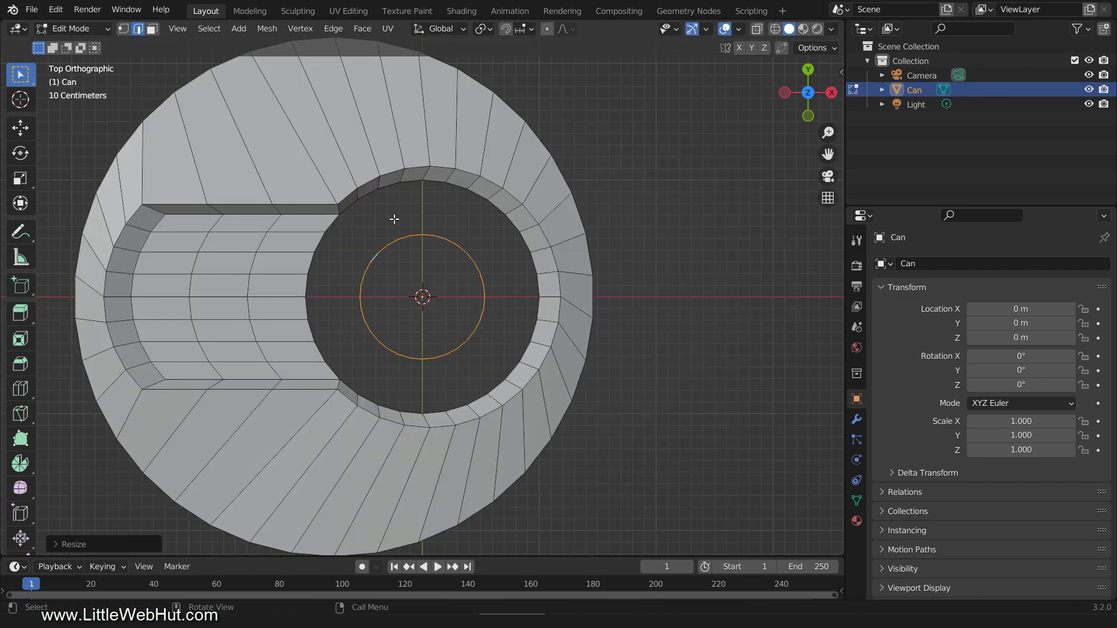
click(123, 29)
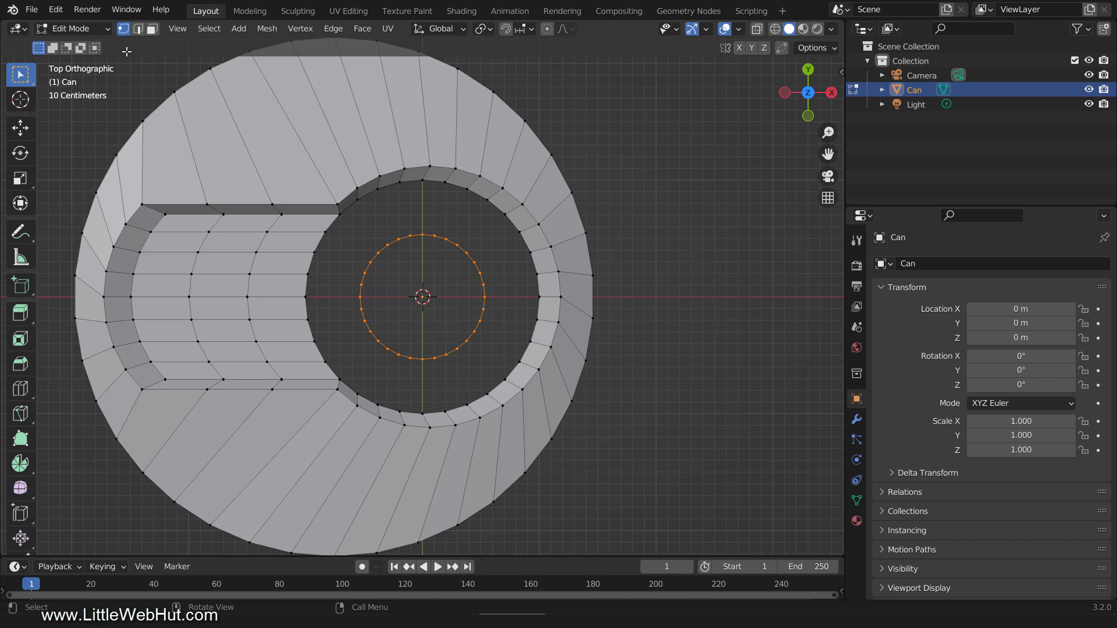
click(551, 31)
click(573, 30)
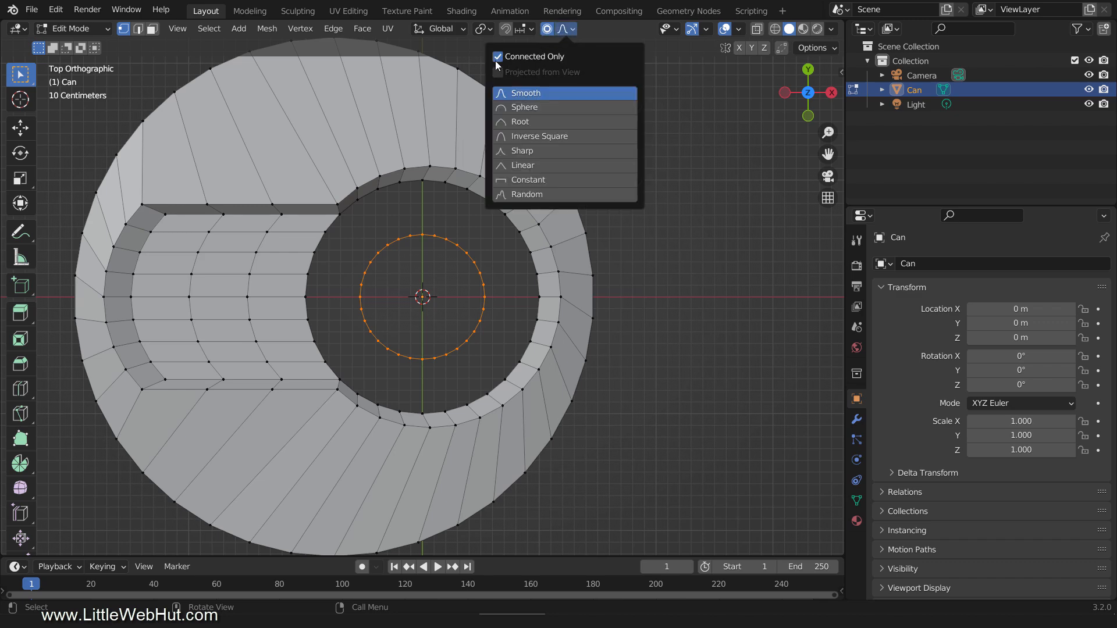
click(360, 297)
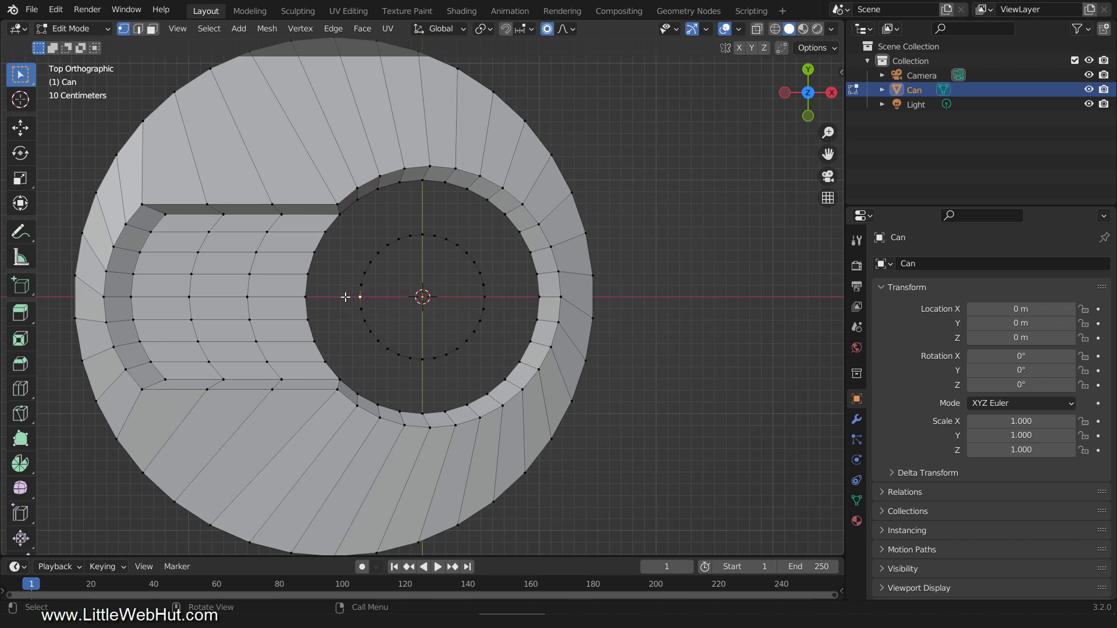
key(g)
key(x)
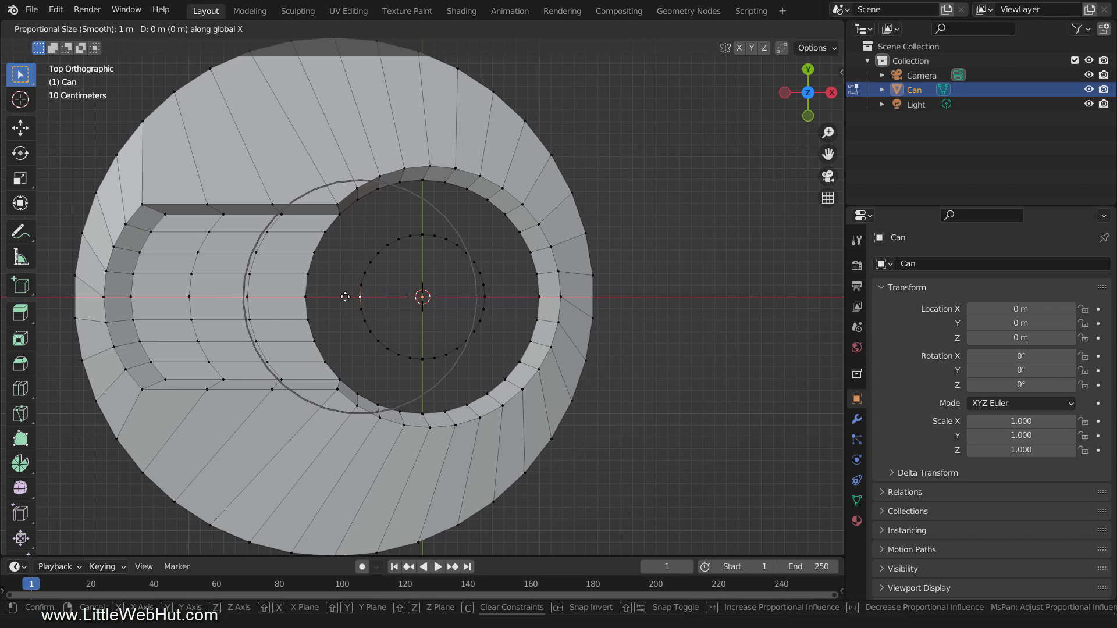
scroll(345, 296, up, 2)
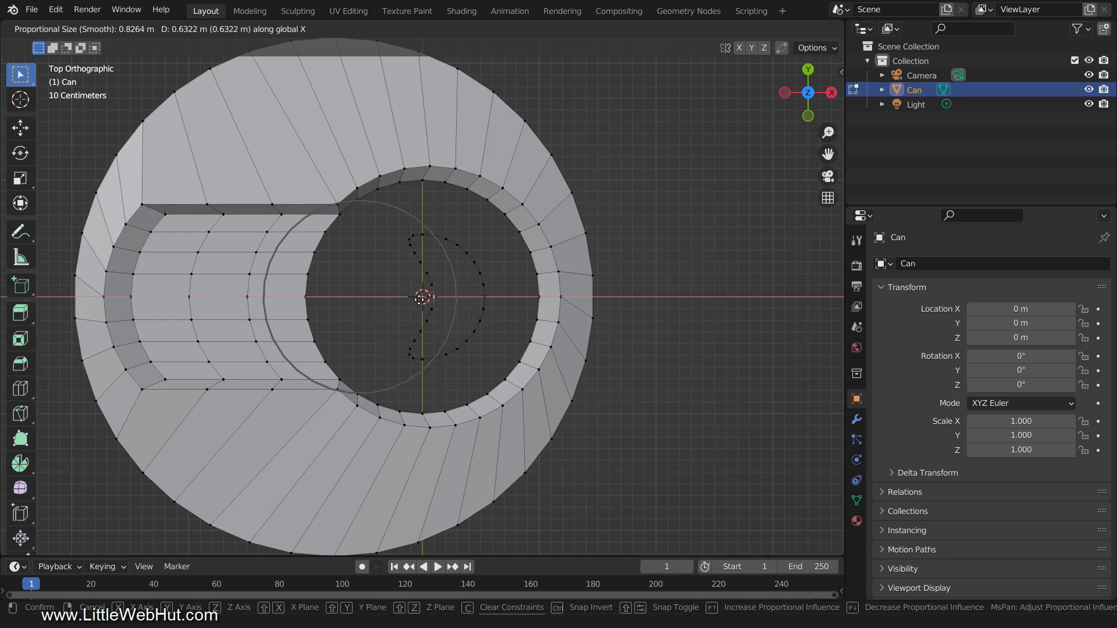
click(419, 300)
Turn off proportional editing, fill the crescent outline with a face and inset it about 0.04 m
middle_drag(374, 404, 360, 375)
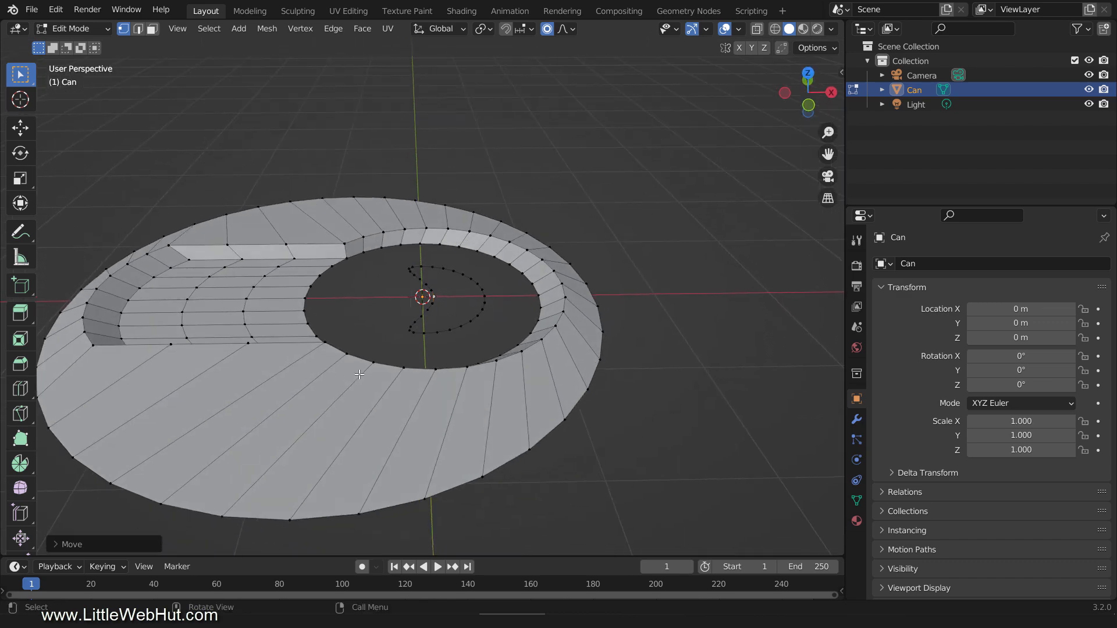
alt+click(428, 333)
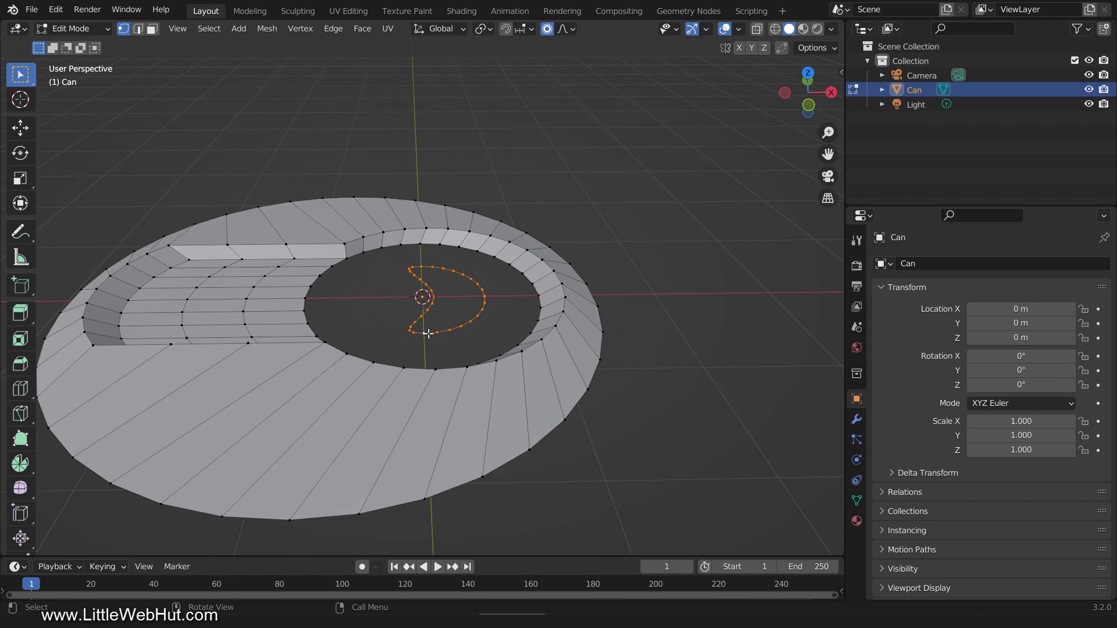
key(f)
key(i)
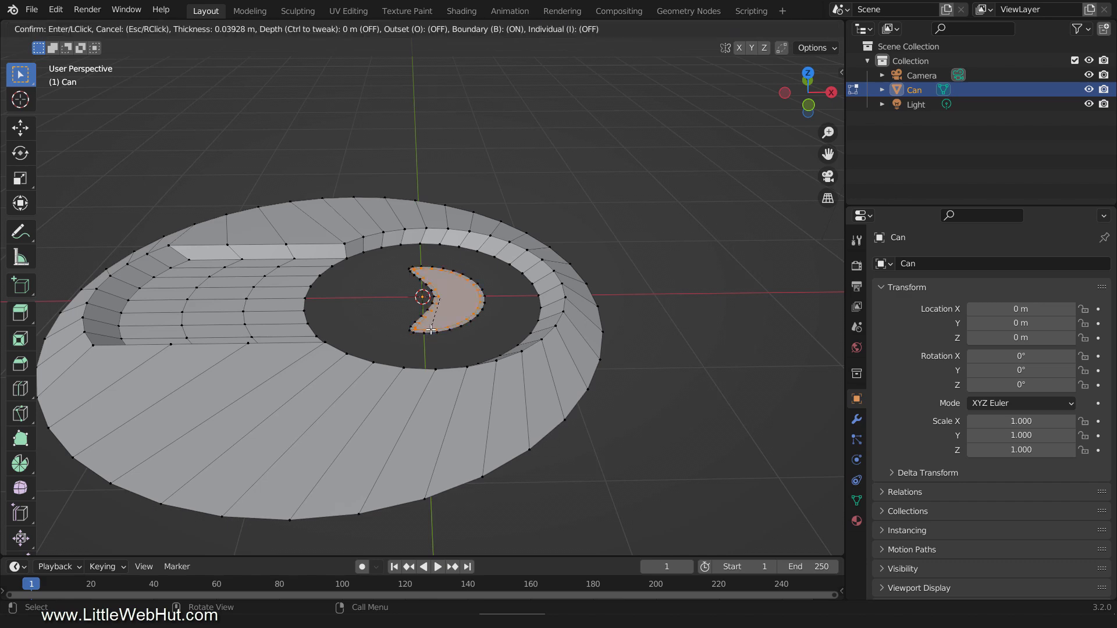
click(431, 330)
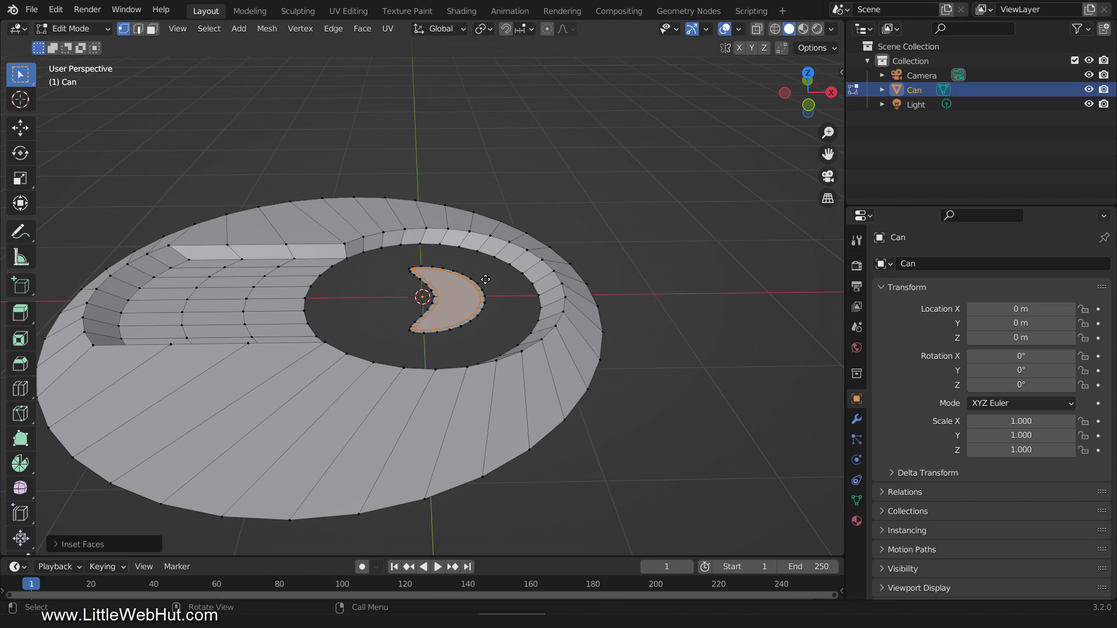
Lower the inset crescent face slightly along the Z axis
key(g)
key(z)
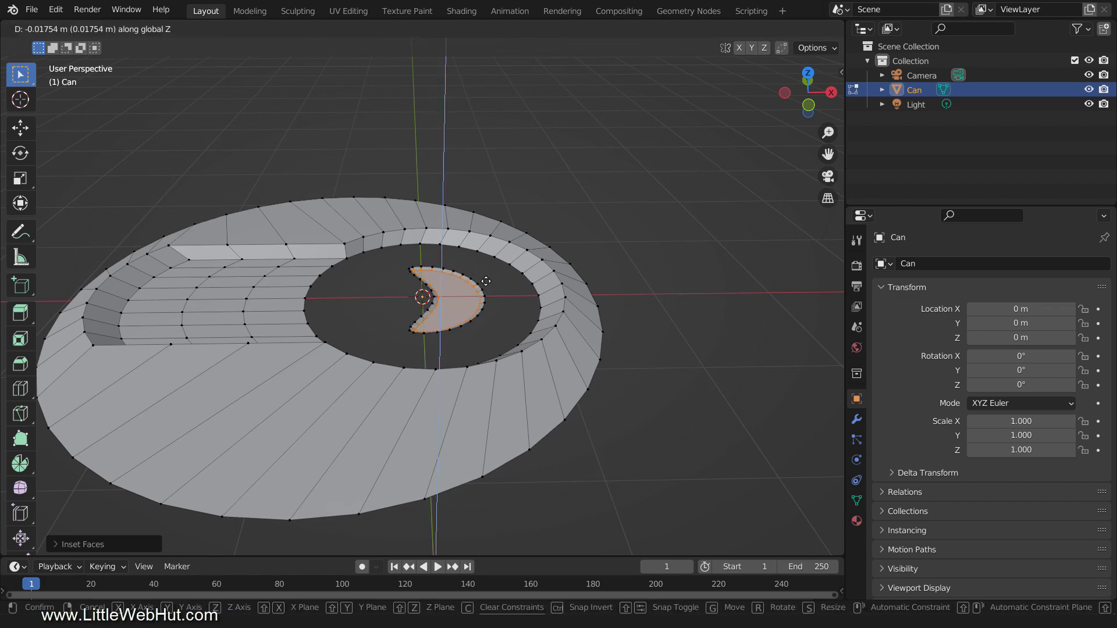
click(489, 282)
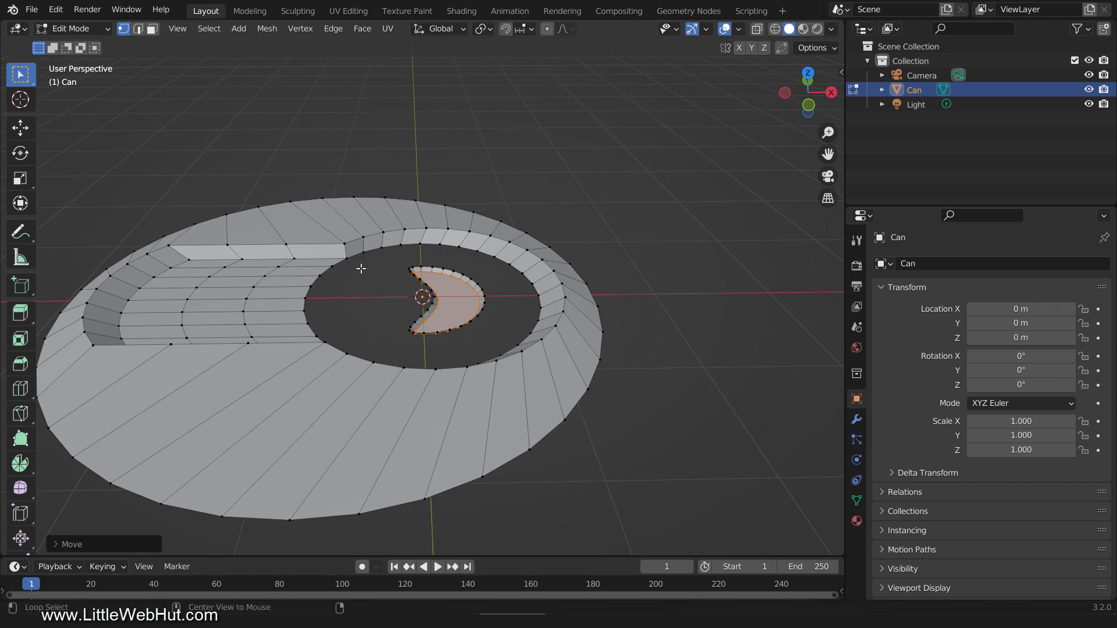
Extrude the hole's edge loop inward by scaling it to about 0.9, forming a narrow ring of faces
alt+click(332, 268)
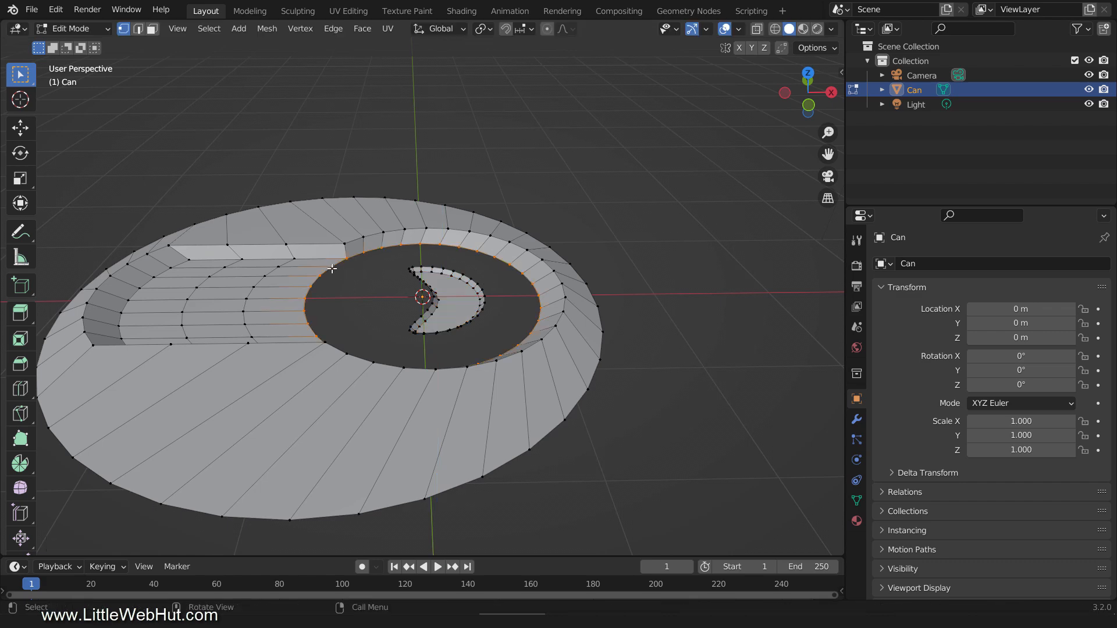
key(s)
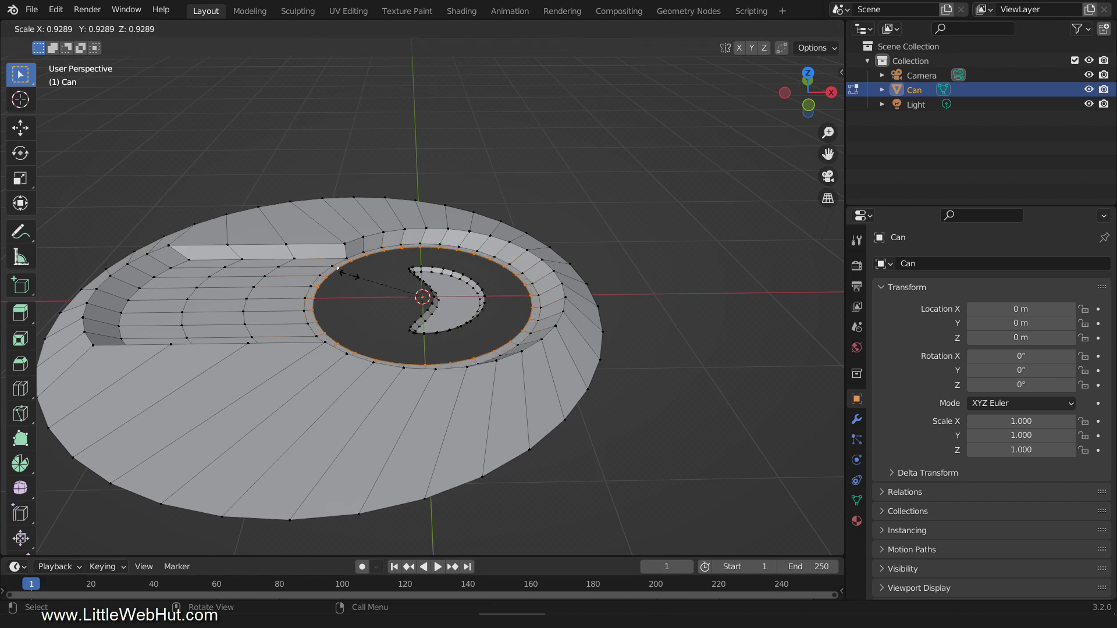
click(351, 277)
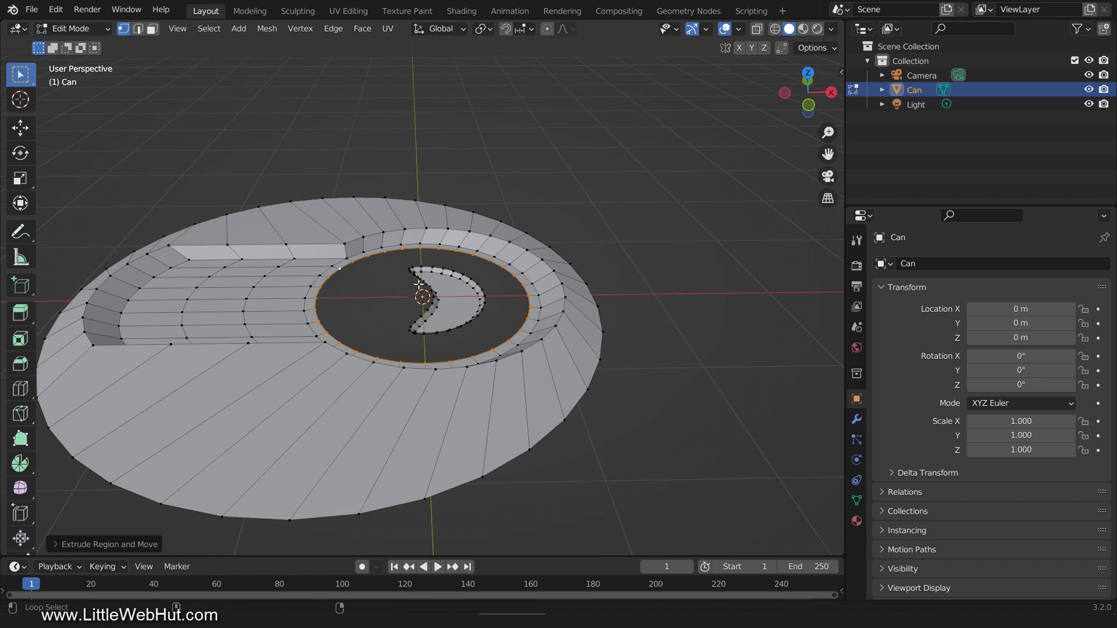
Try to bridge the hole's inner edge loop to the crescent's outer edge loop, and undo the bridge
alt+shift+click(421, 314)
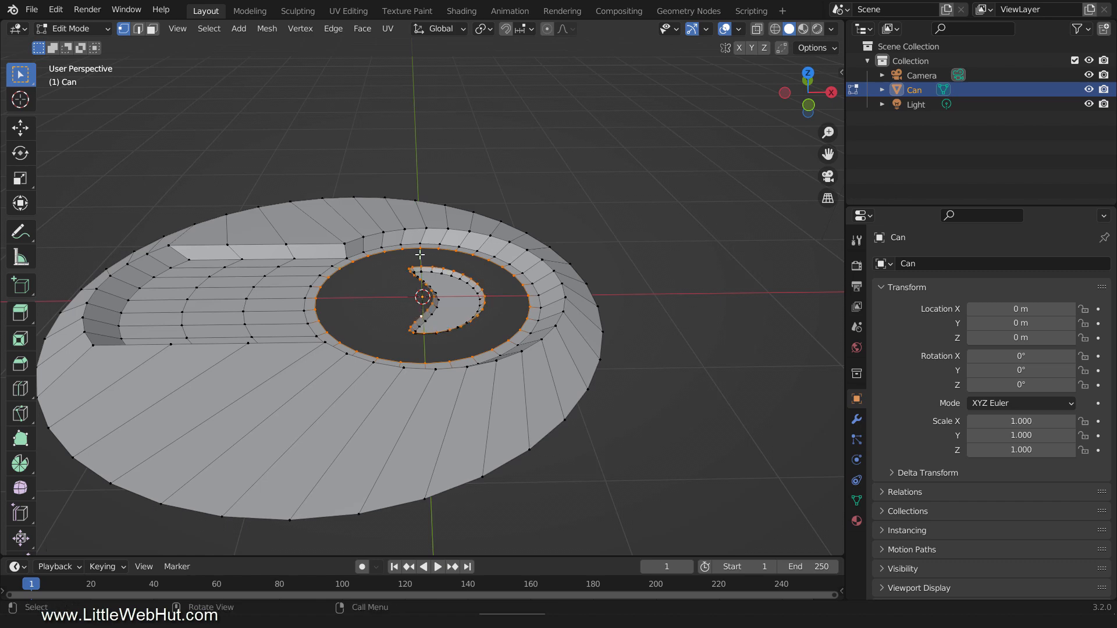
click(337, 28)
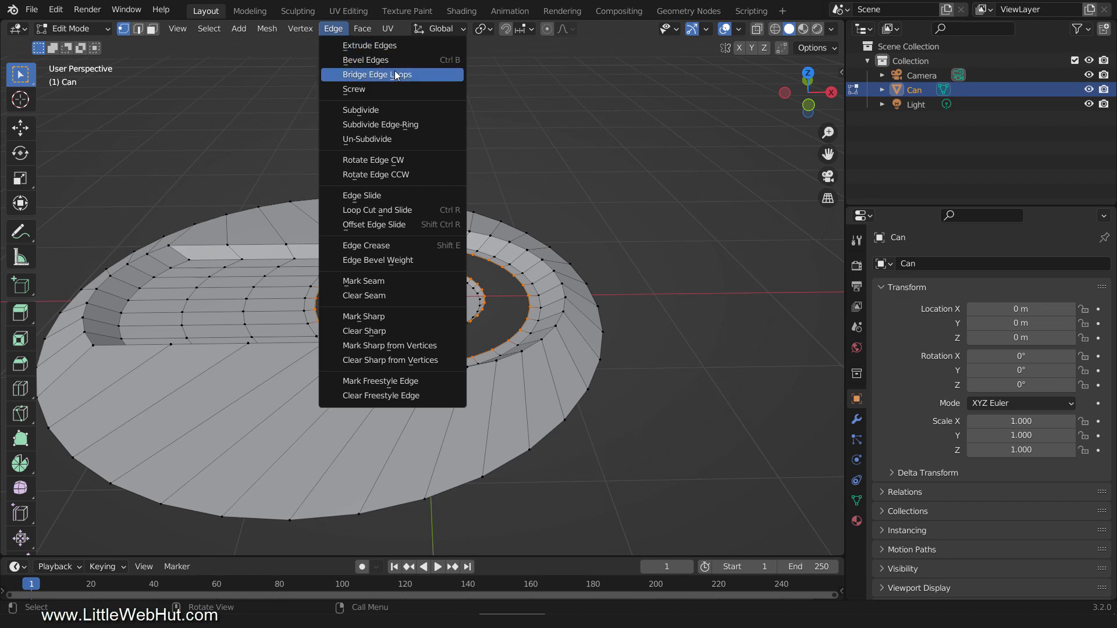
click(426, 74)
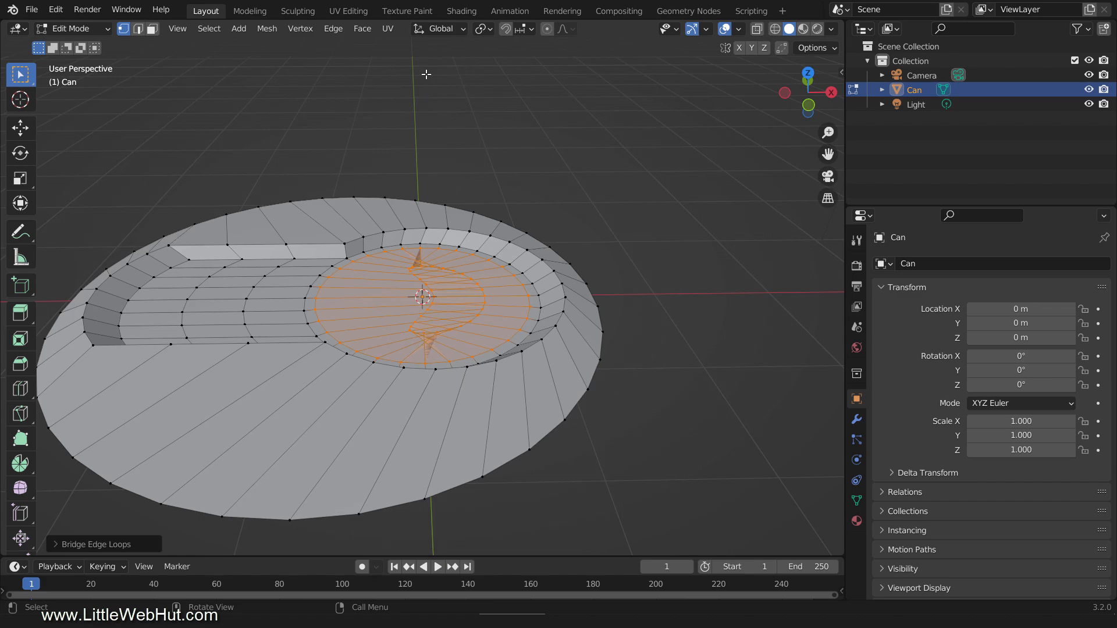
key(ctrl+z)
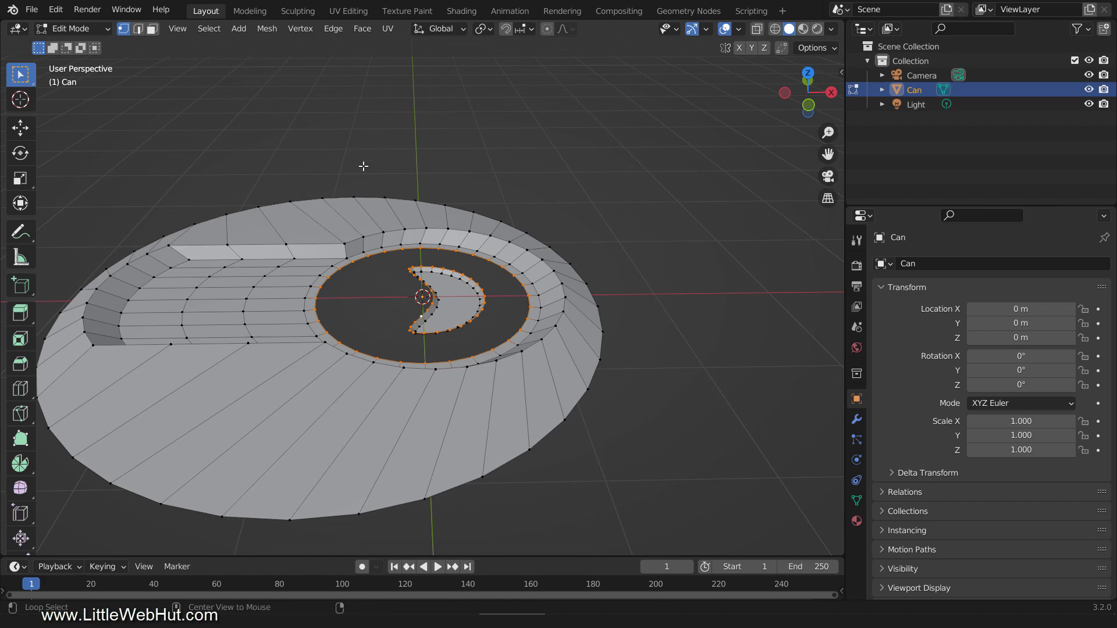
Raise the hole's inner edge loop 0.001 m along the Z axis
alt+click(341, 268)
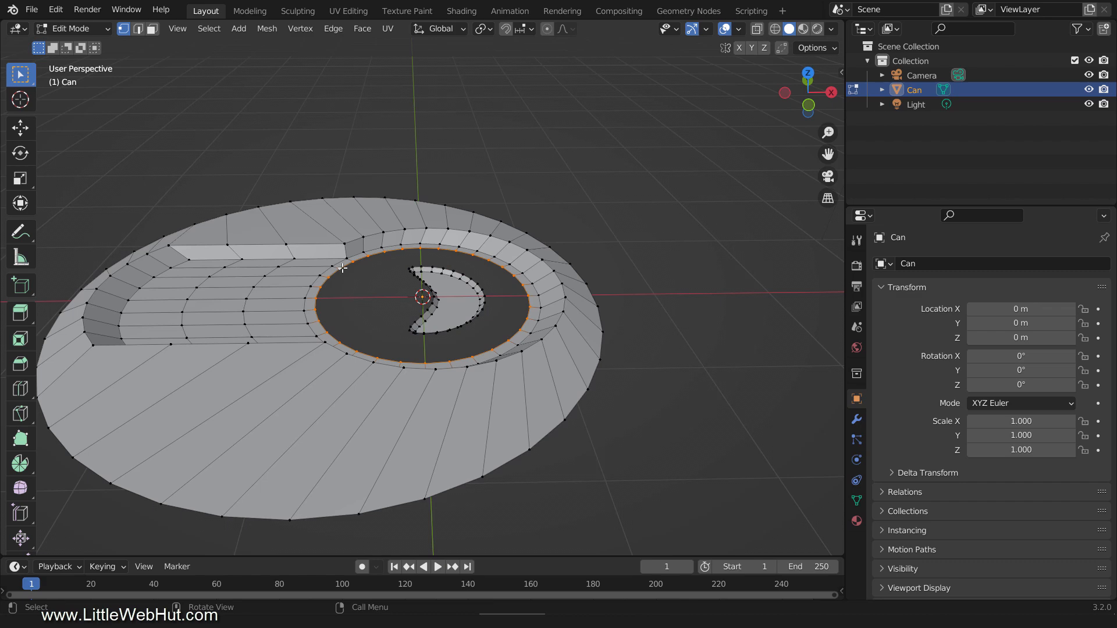
key(g)
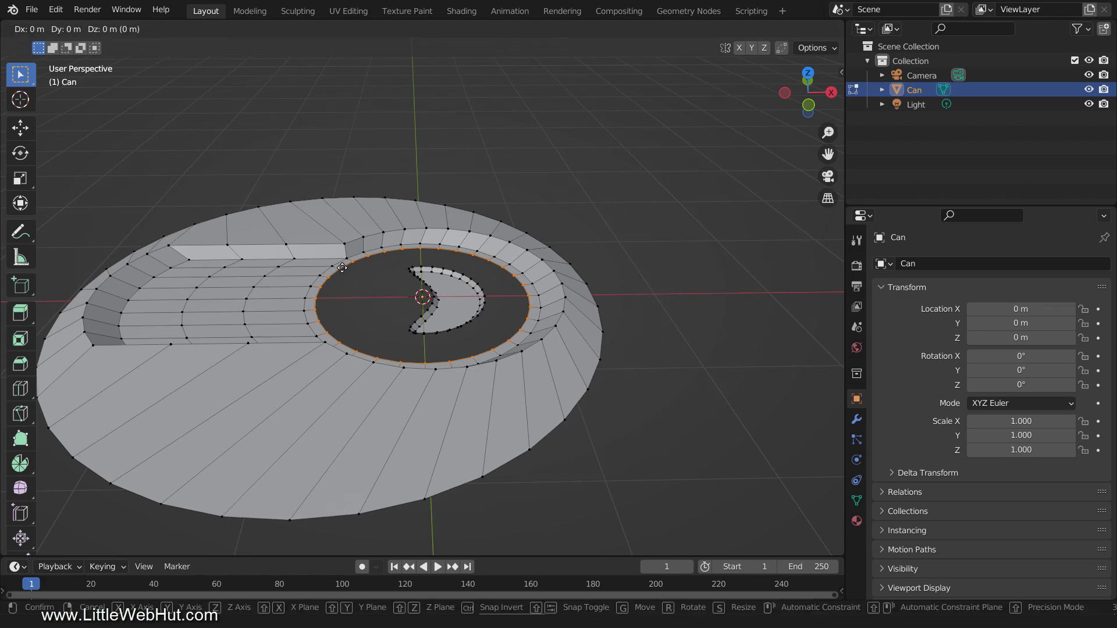
text(z.0)
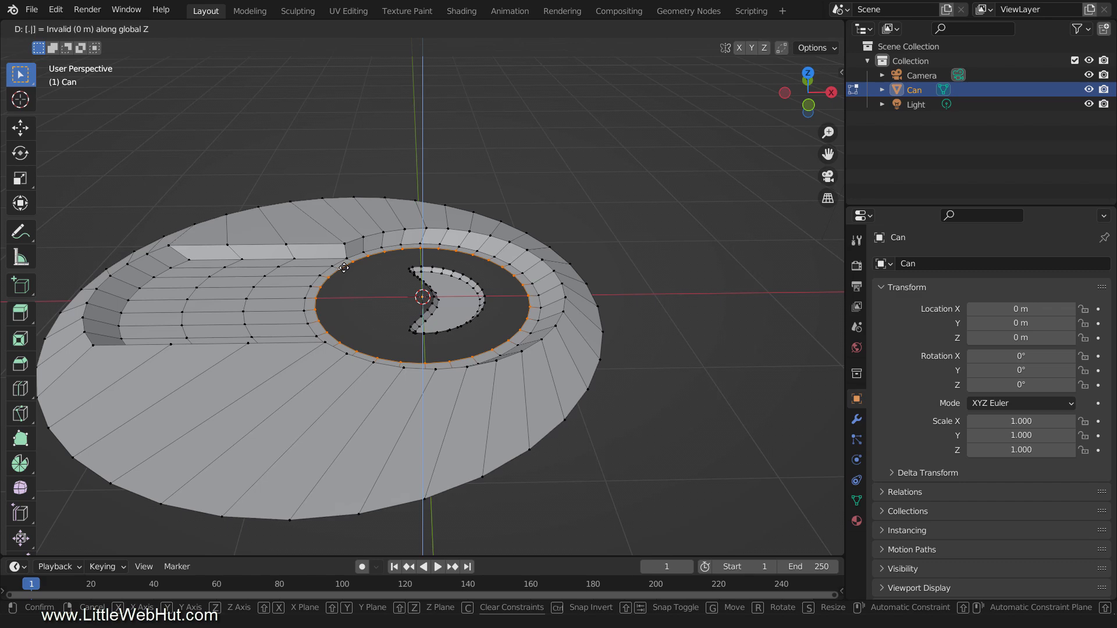
text(01)
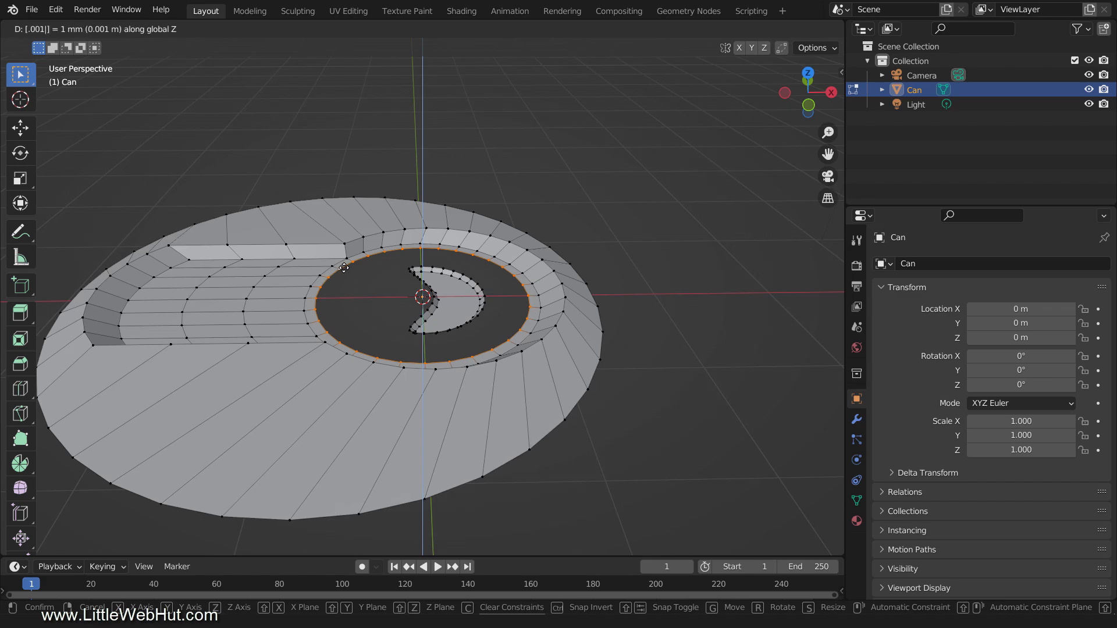
key(Return)
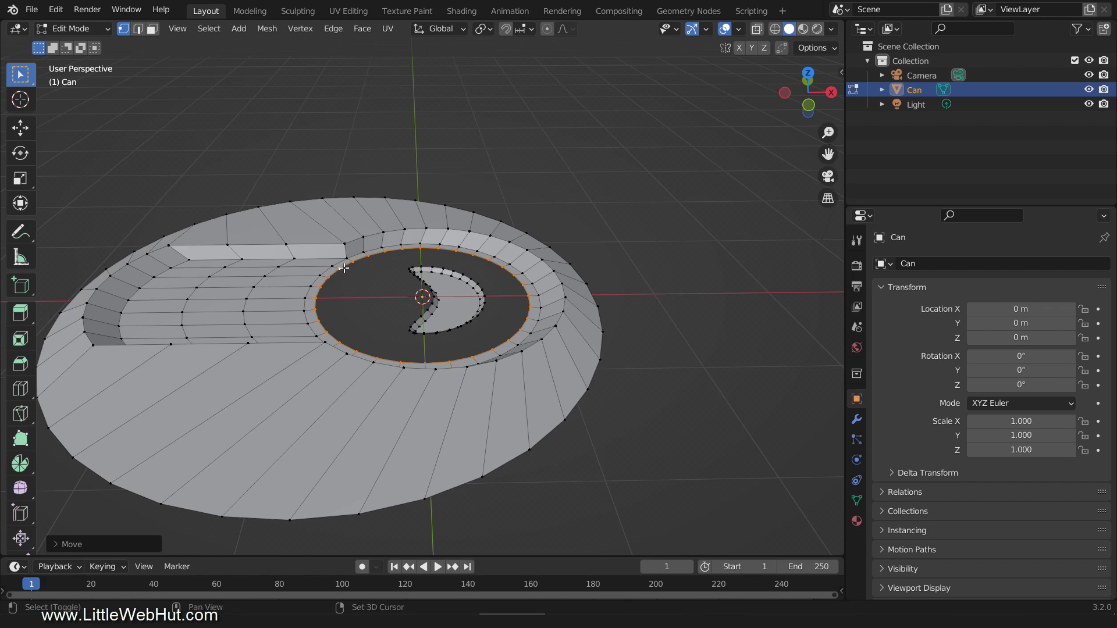
Bridge the hole's inner edge loop to the crescent's outer edge loop, filling the gap between them with faces
alt+shift+click(423, 314)
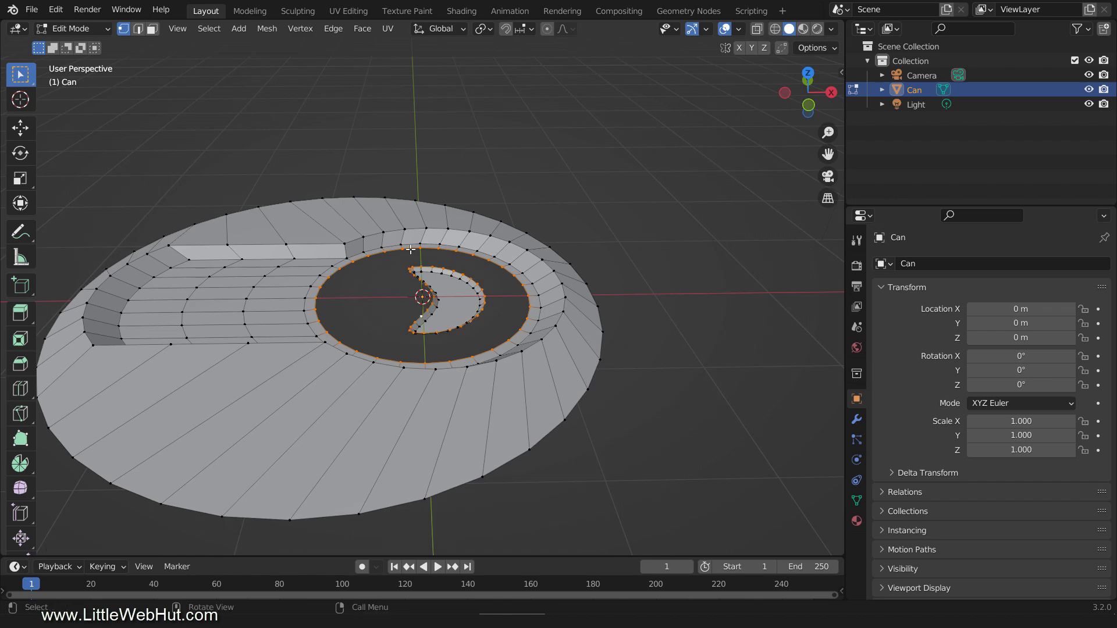
click(336, 30)
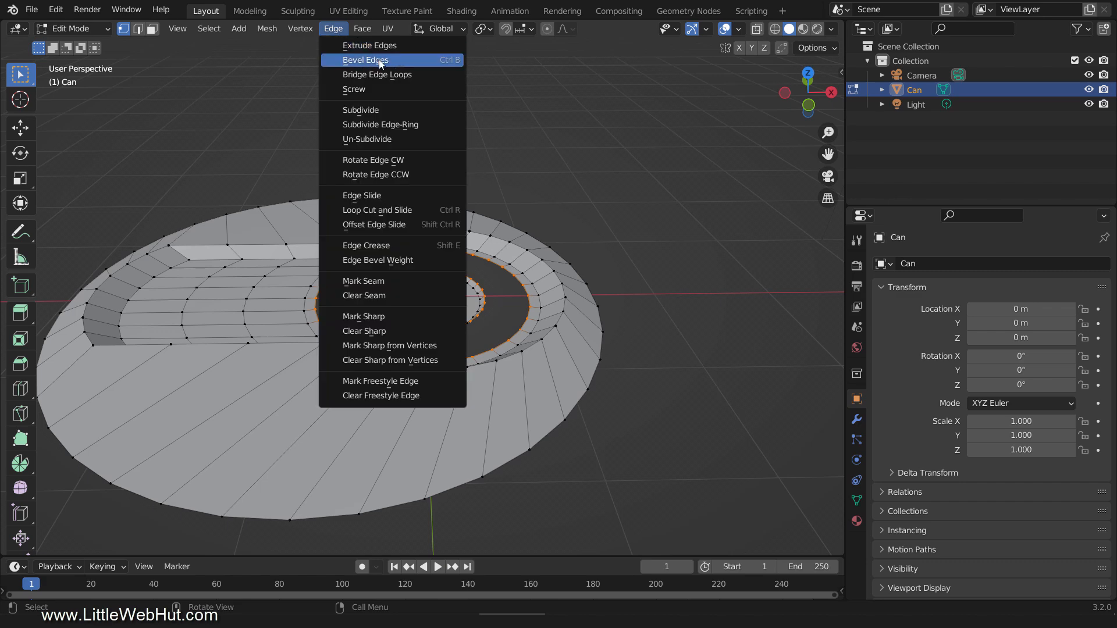
click(421, 74)
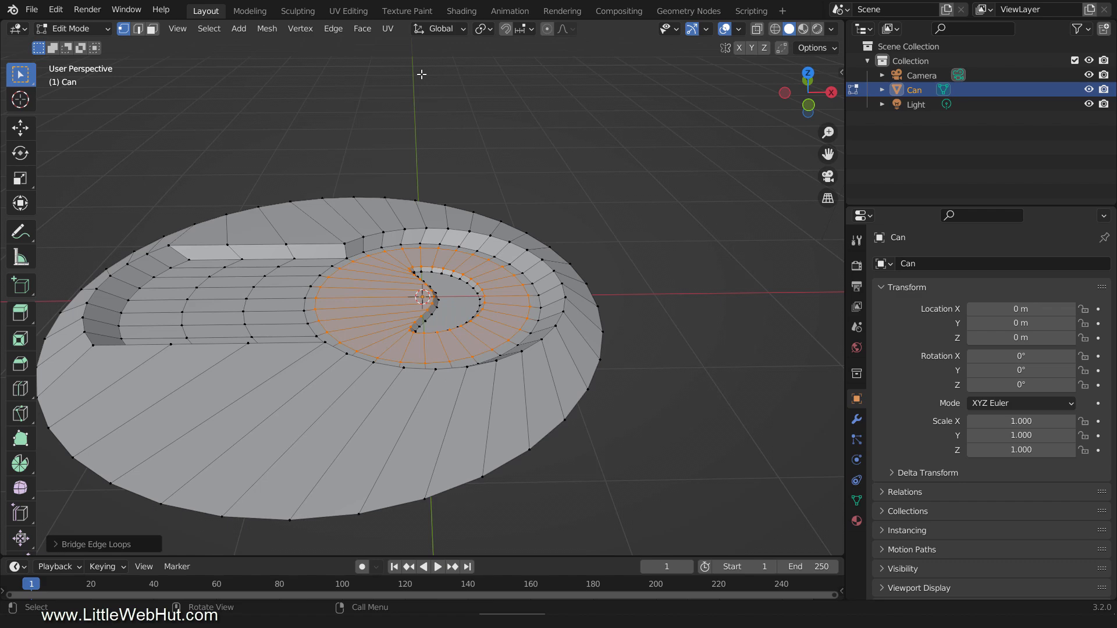
Add three evenly spaced loop cuts around the bridged faces between the hole and the crescent, without sliding them
key(ctrl+r)
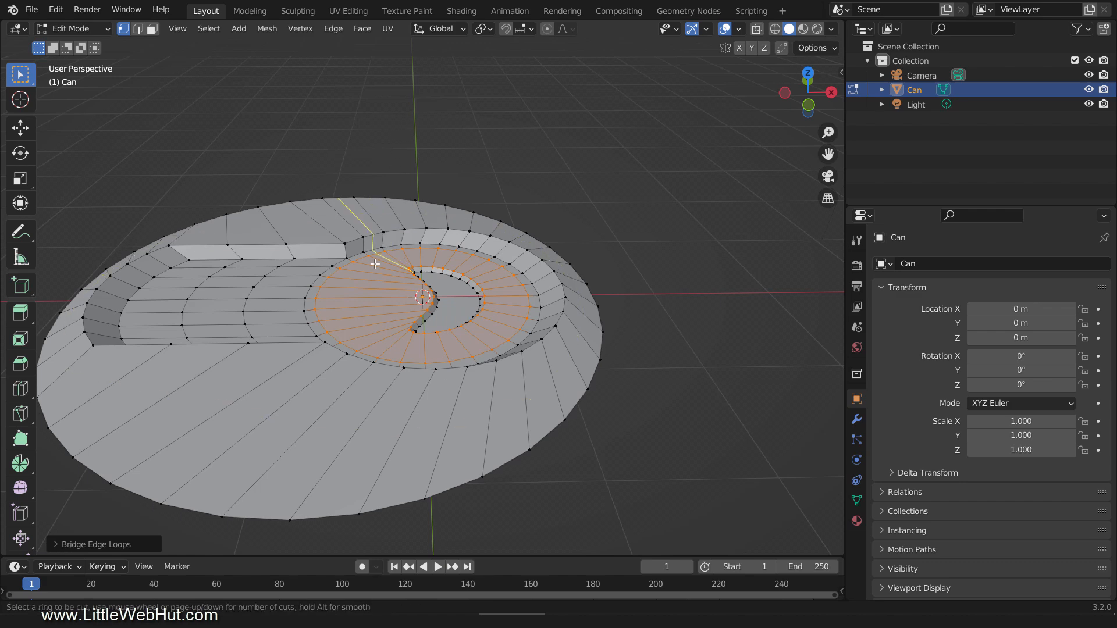
scroll(380, 299, up, 1)
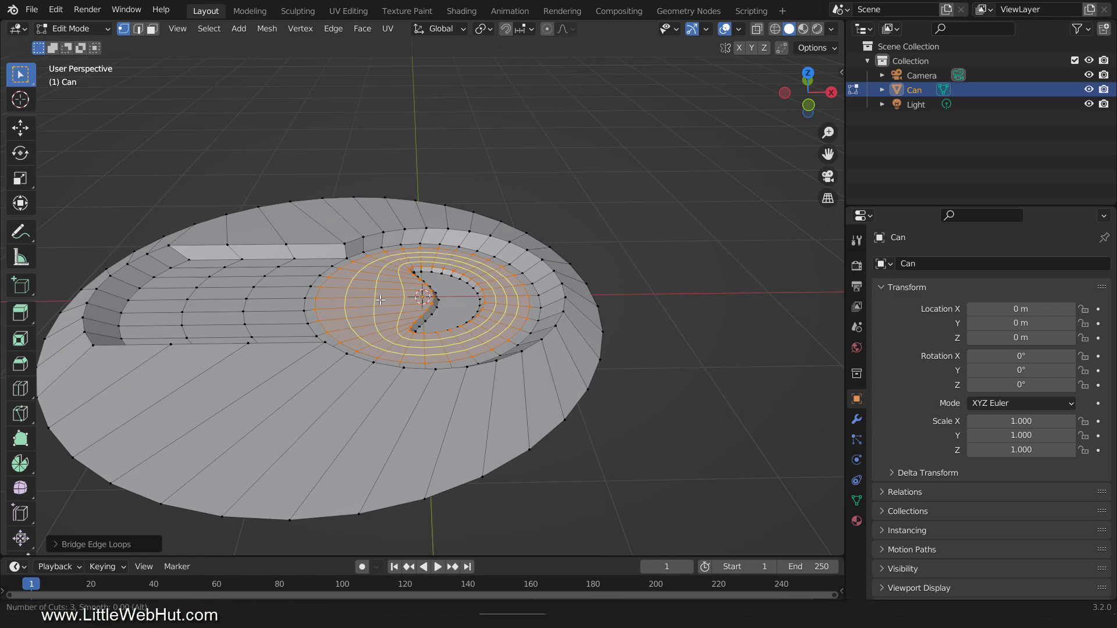
click(381, 299)
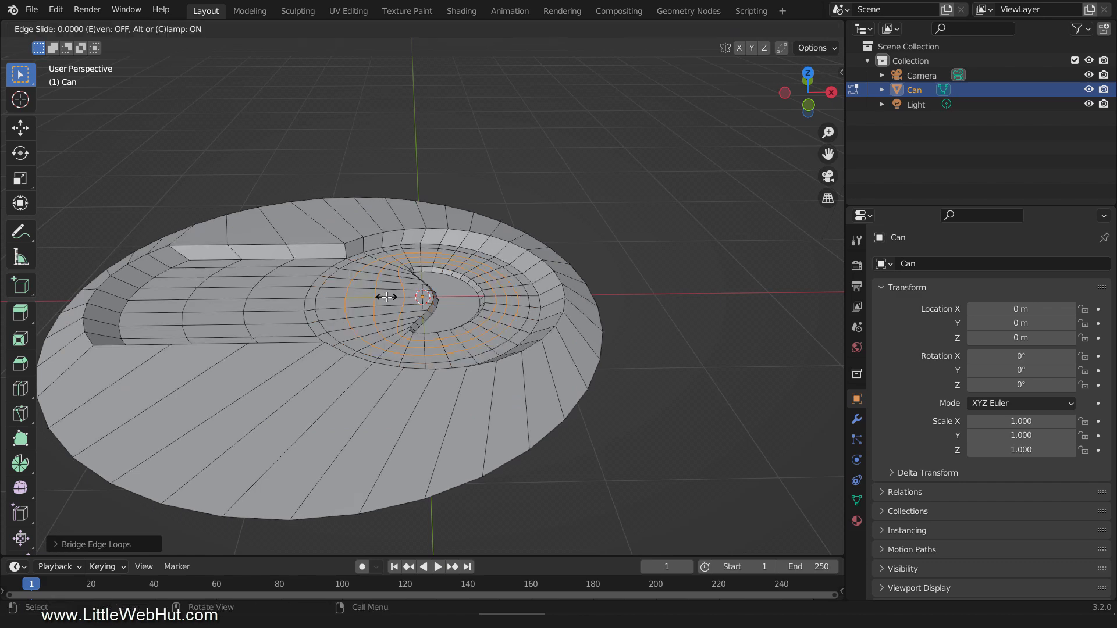
right_click(387, 297)
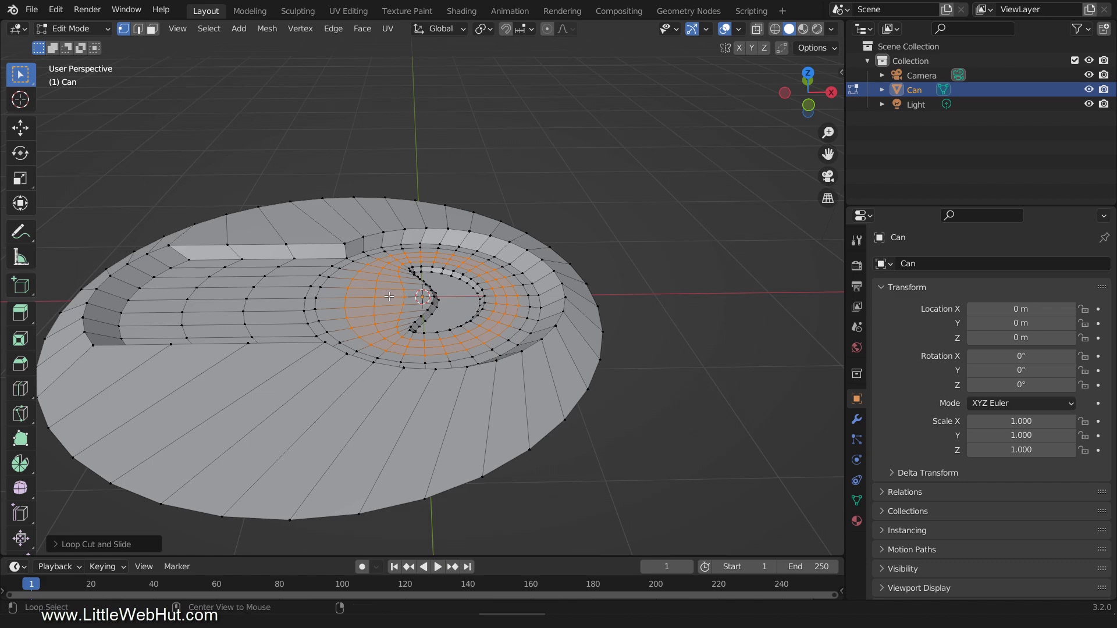
Lower the middle of the three new edge loops slightly along the Z axis
alt+click(374, 293)
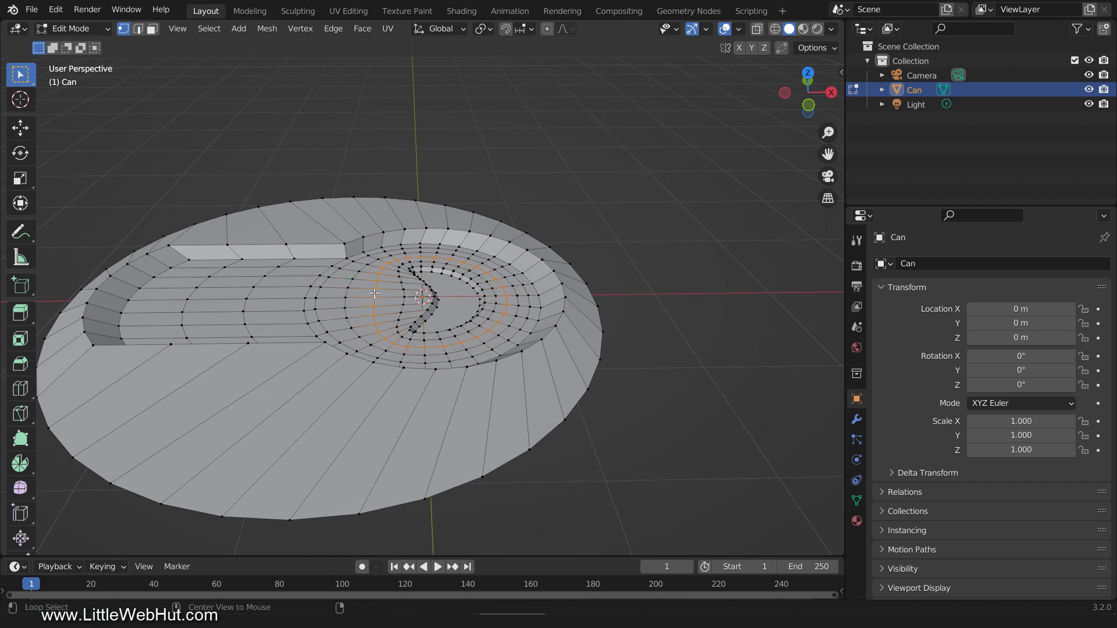
middle_drag(344, 453, 344, 420)
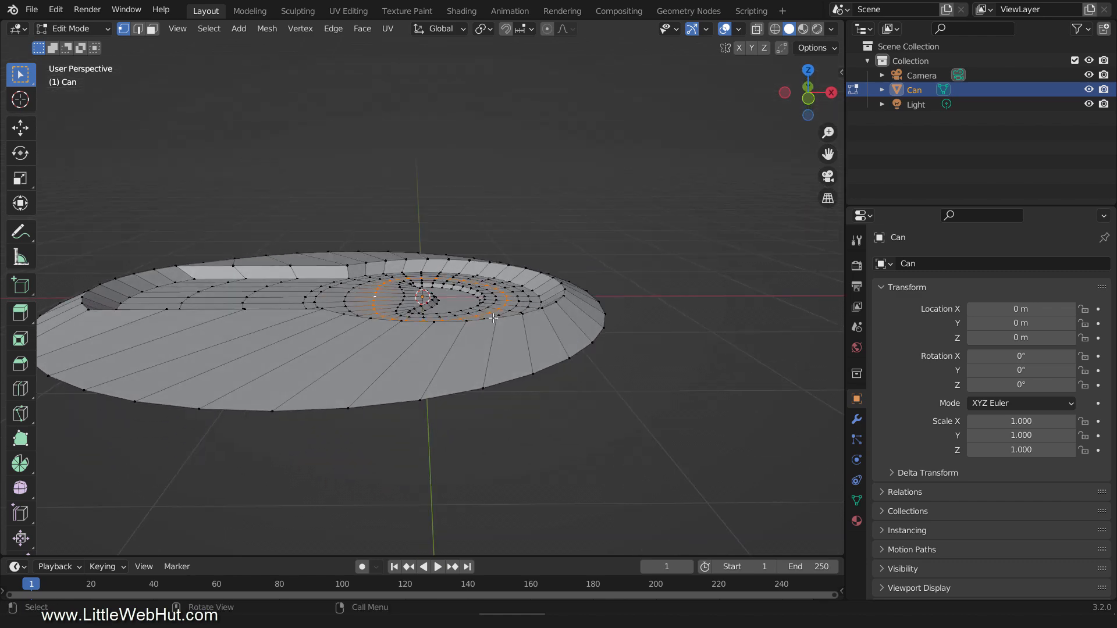
key(g)
key(z)
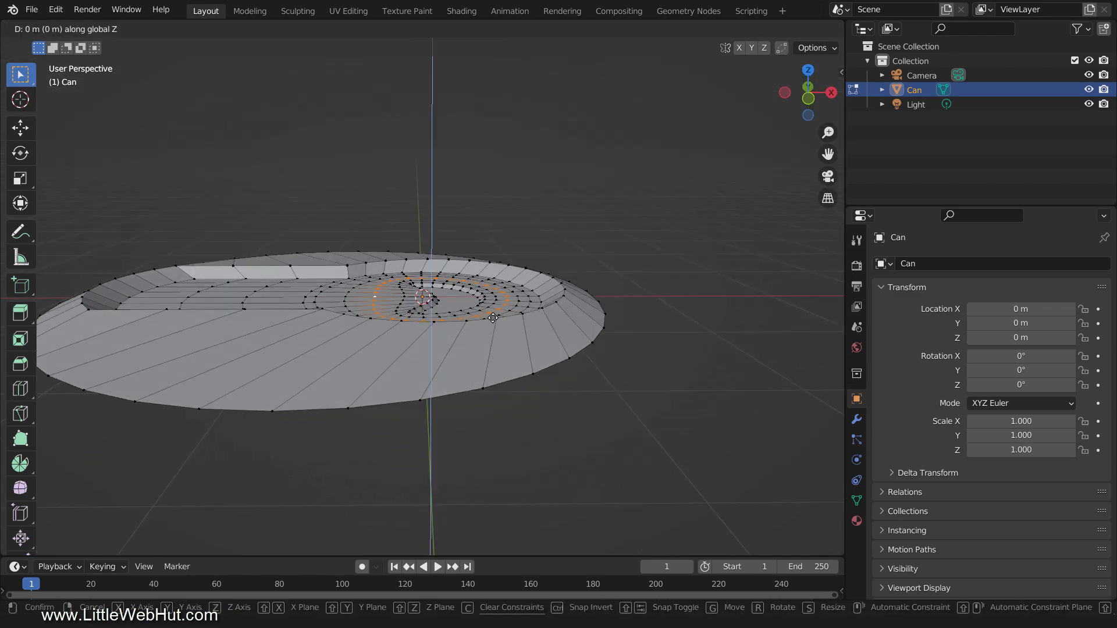
click(487, 321)
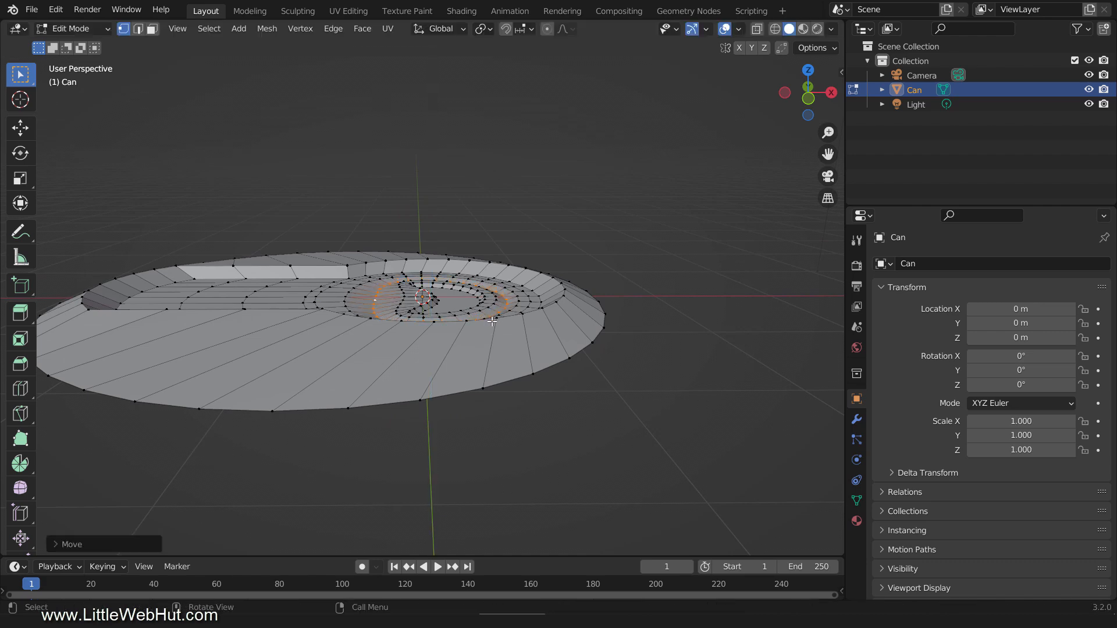
Scale the innermost of the three new edge loops up to about 1.145, steepening the wall of the groove
alt+click(403, 299)
middle_drag(566, 356, 445, 368)
scroll(445, 367, up, 5)
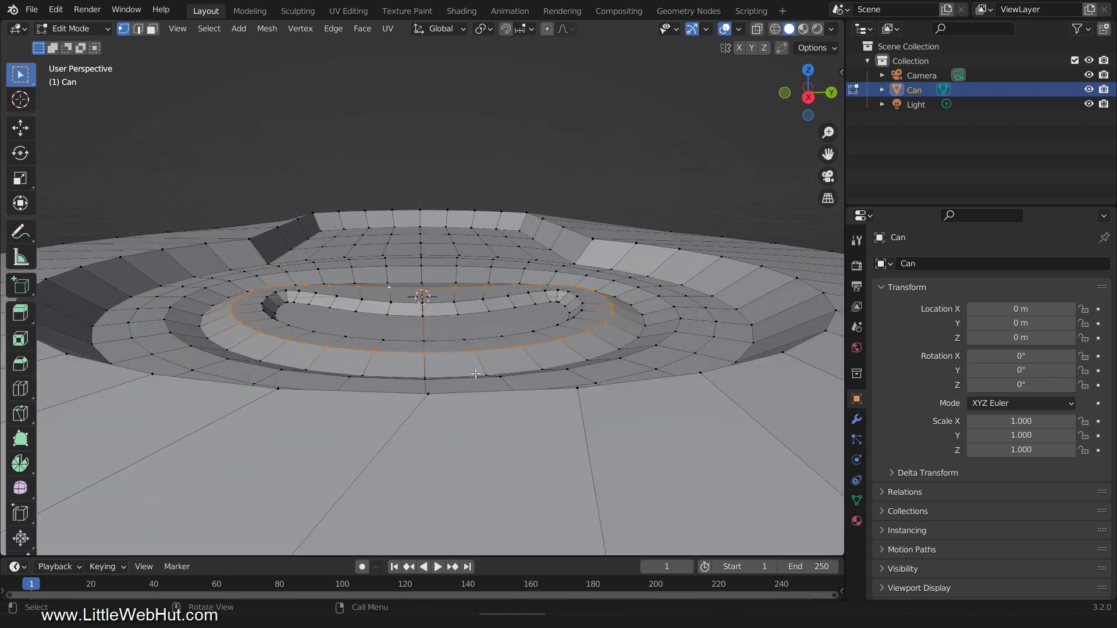
key(s)
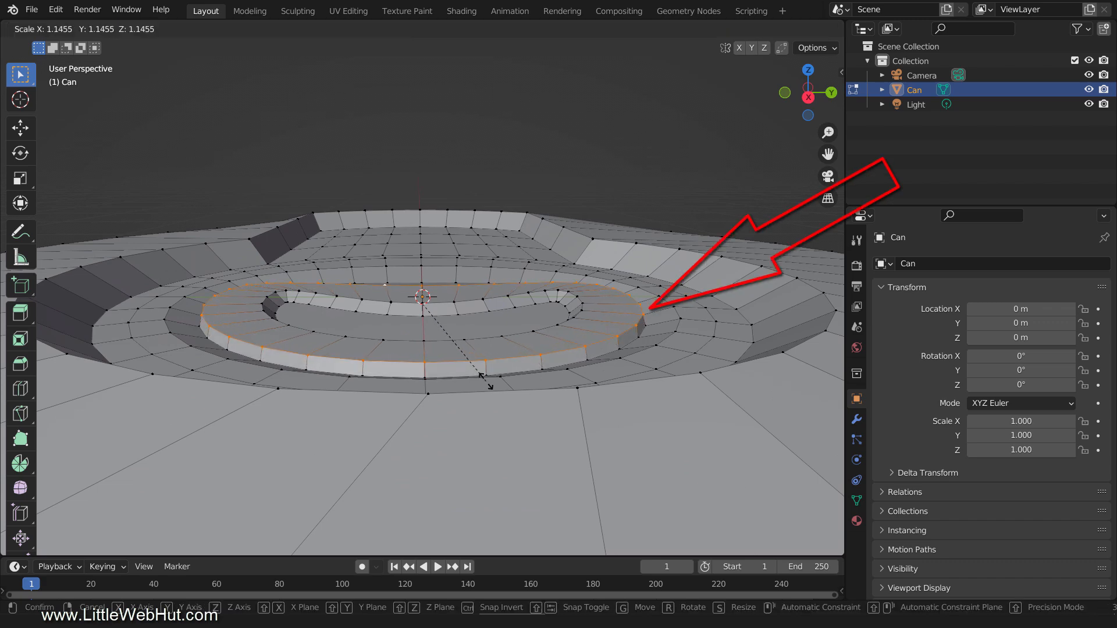
click(486, 381)
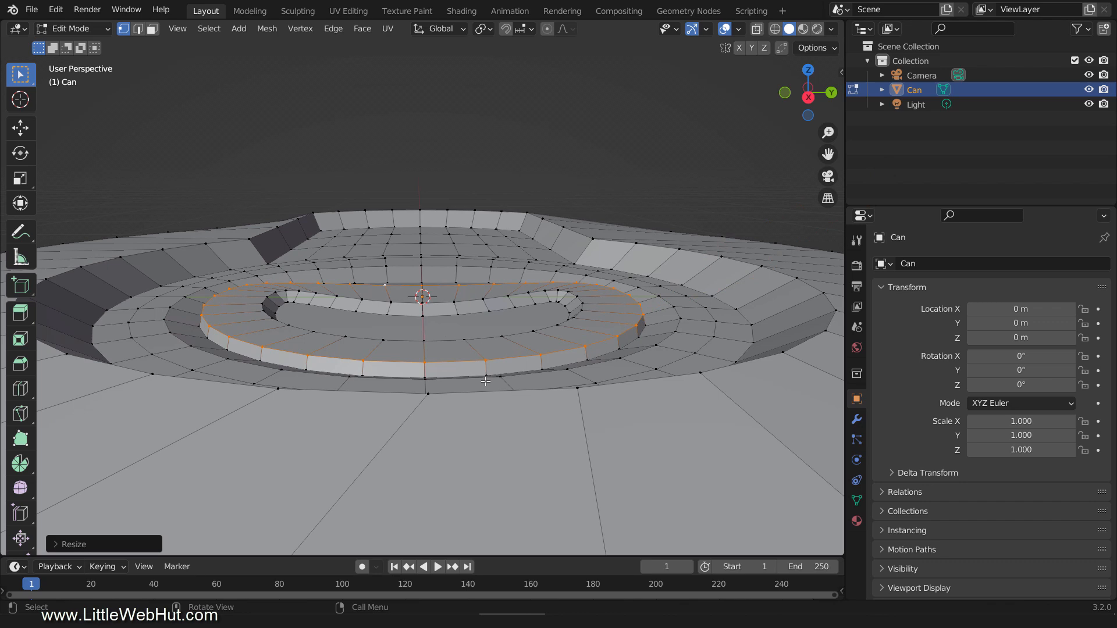
Scale the outermost of the three new edge loops down to about 0.884, narrowing the groove around the opening
alt+click(667, 336)
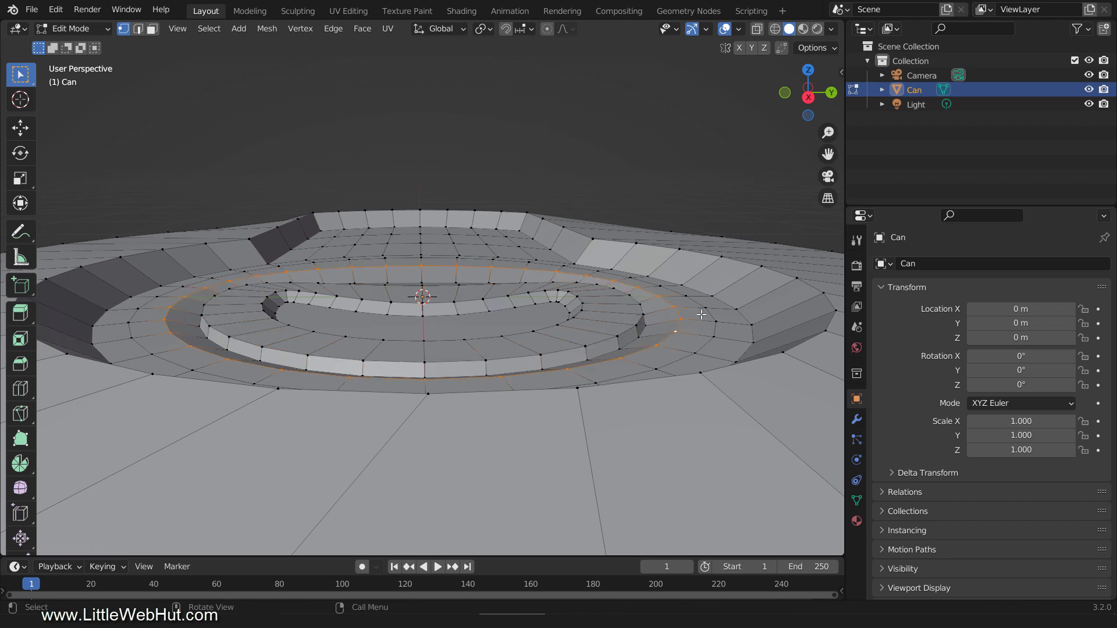
key(s)
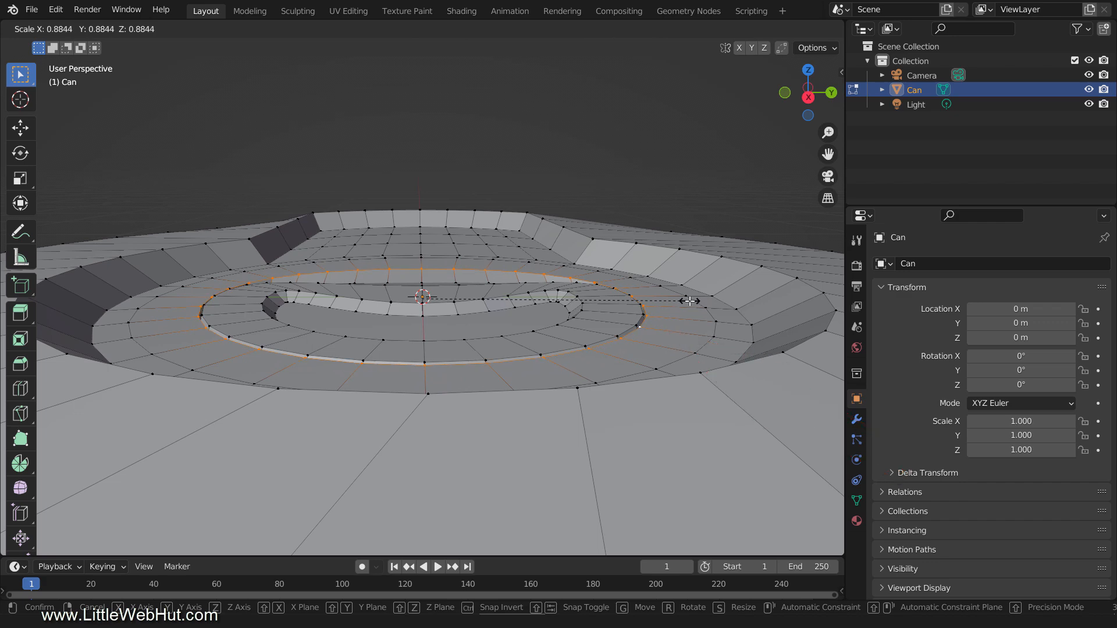
click(690, 300)
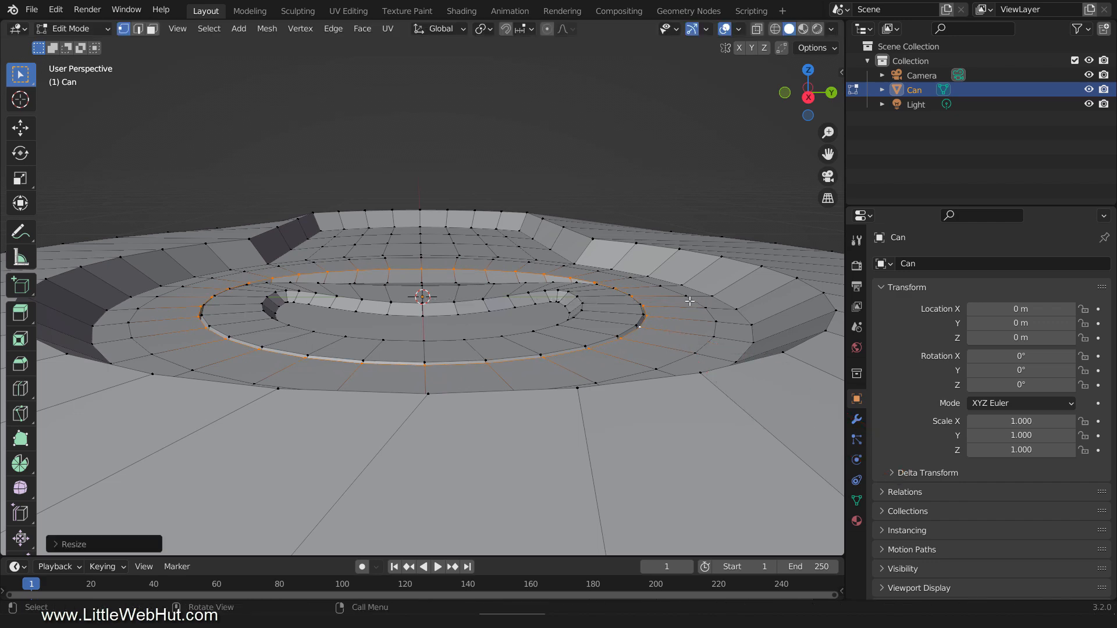
Add a Subdivision Surface modifier to the can and set its viewport levels to 2
scroll(500, 395, down, 3)
middle_drag(501, 395, 548, 402)
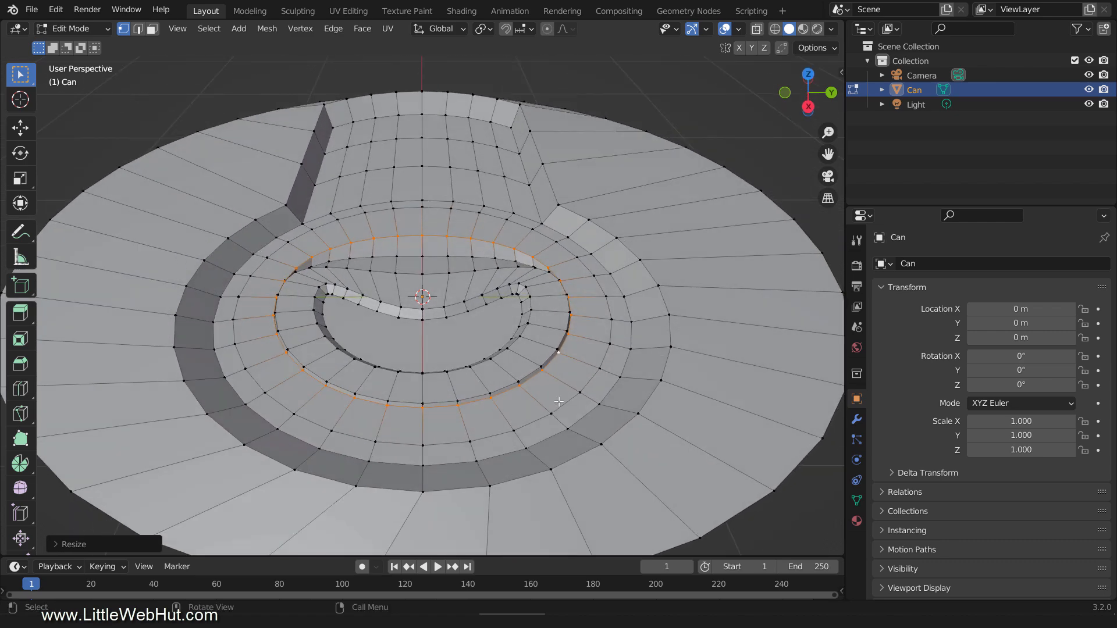
click(857, 420)
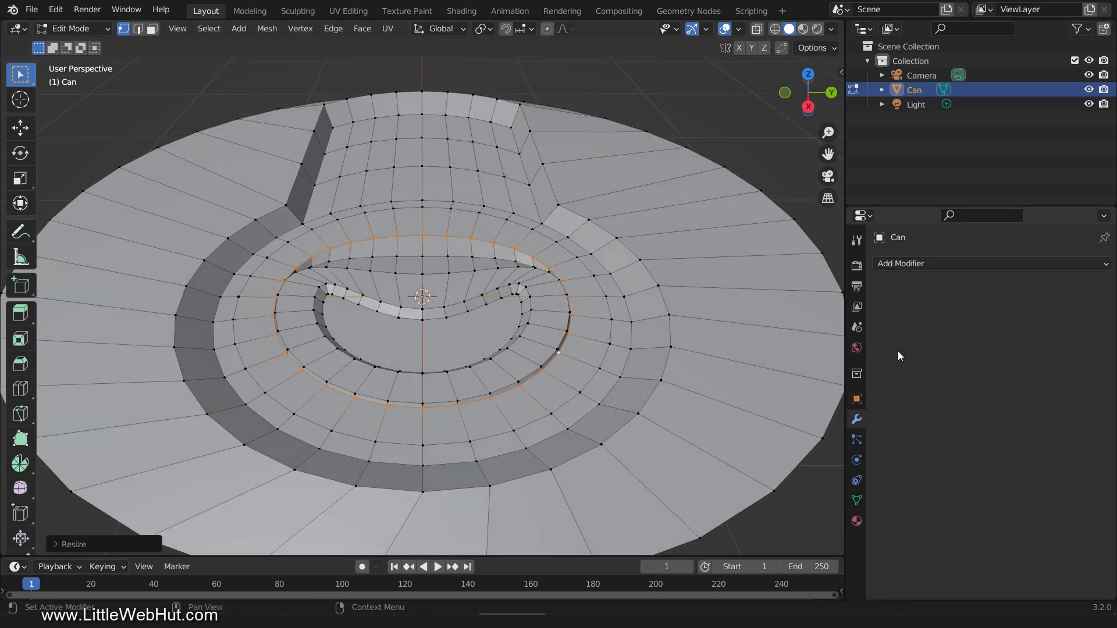
click(943, 264)
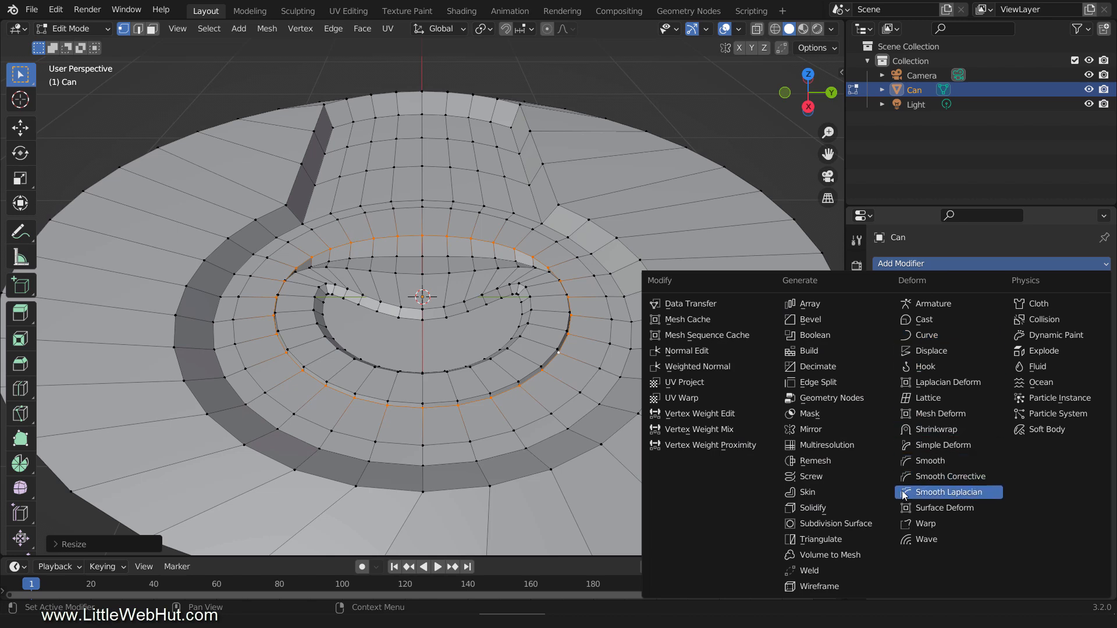
click(882, 524)
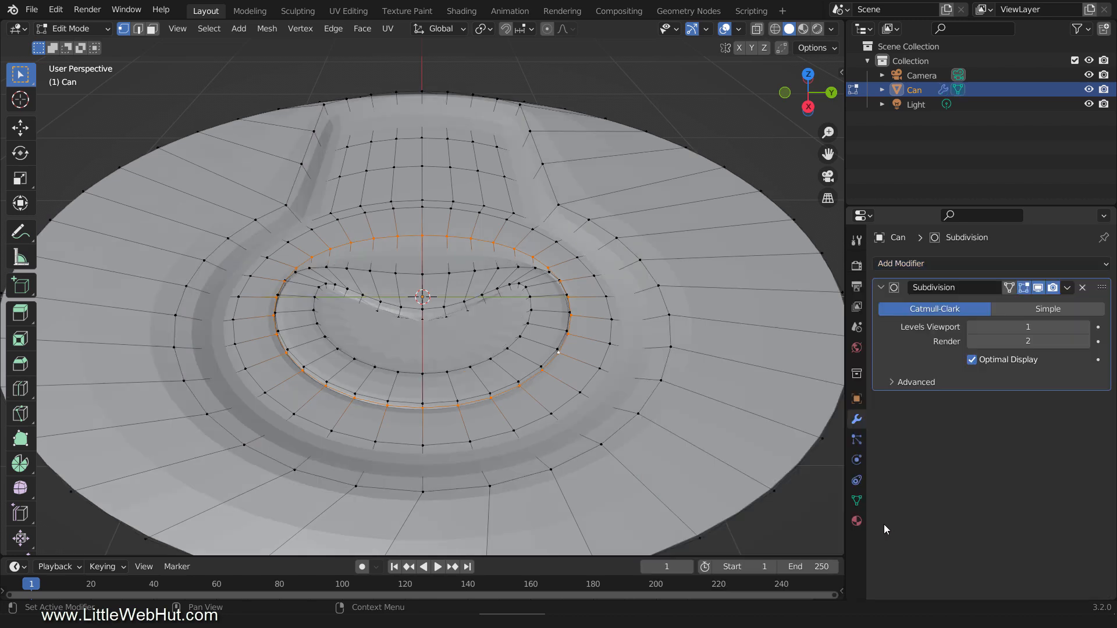
click(1086, 328)
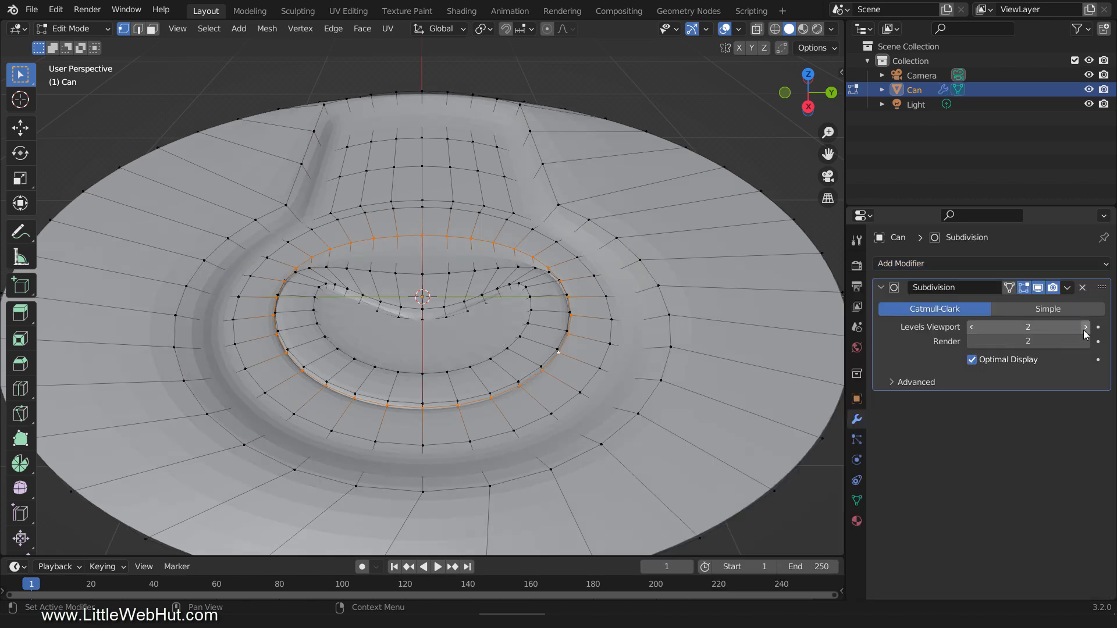
Return to Object Mode and apply smooth shading to the can
key(Tab)
right_click(675, 365)
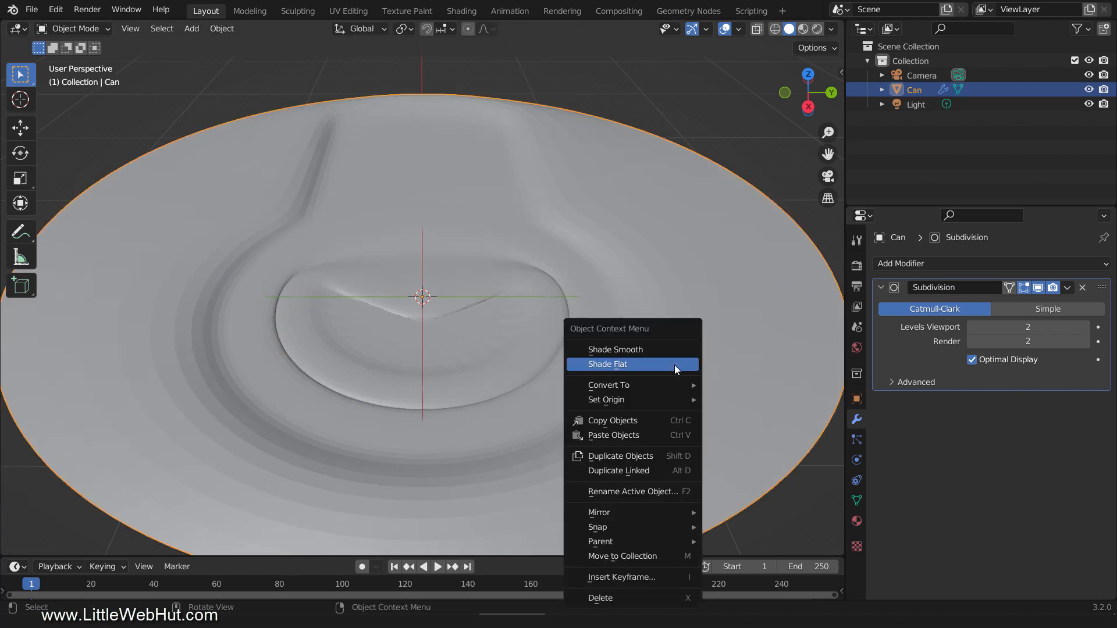
click(672, 351)
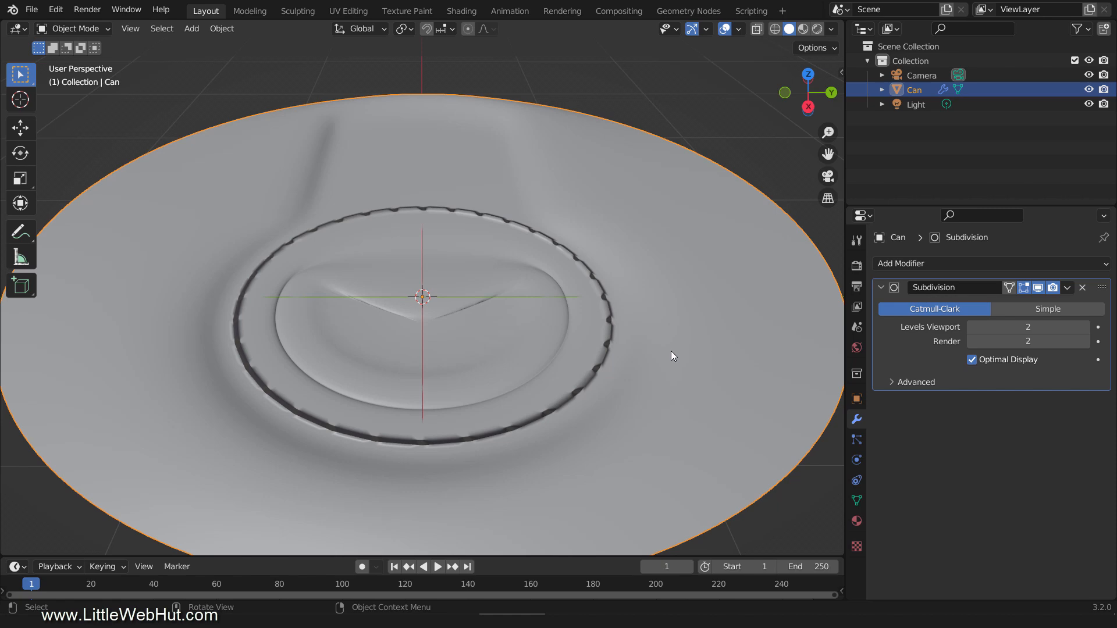
Recalculate the normals of the whole can mesh to the outside, and check the surface with the viewport overlays temporarily hidden
key(Tab)
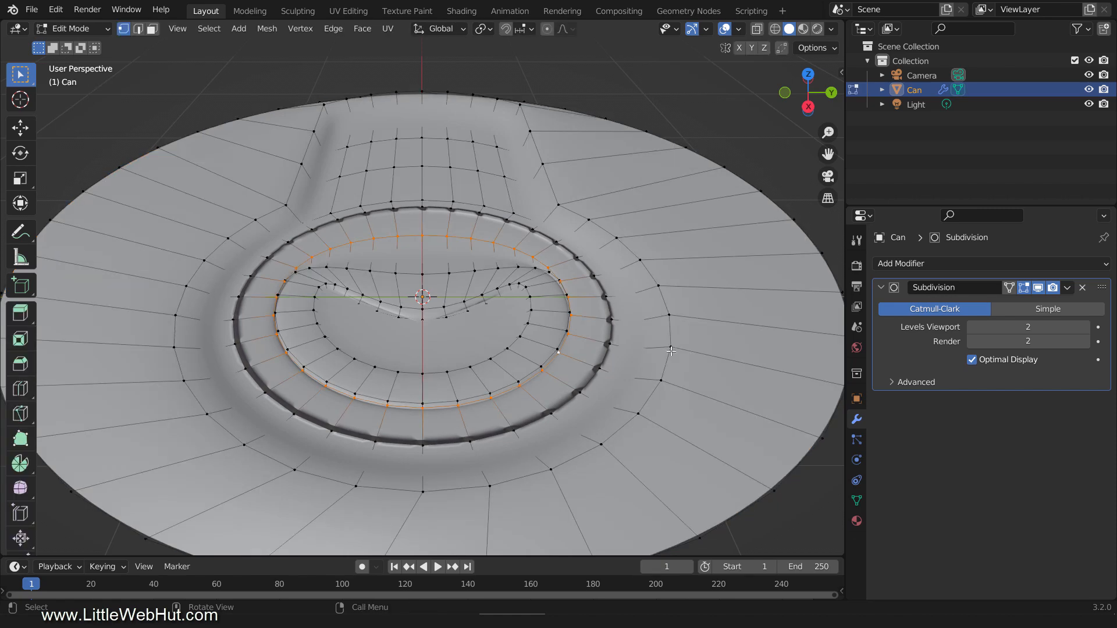
key(a)
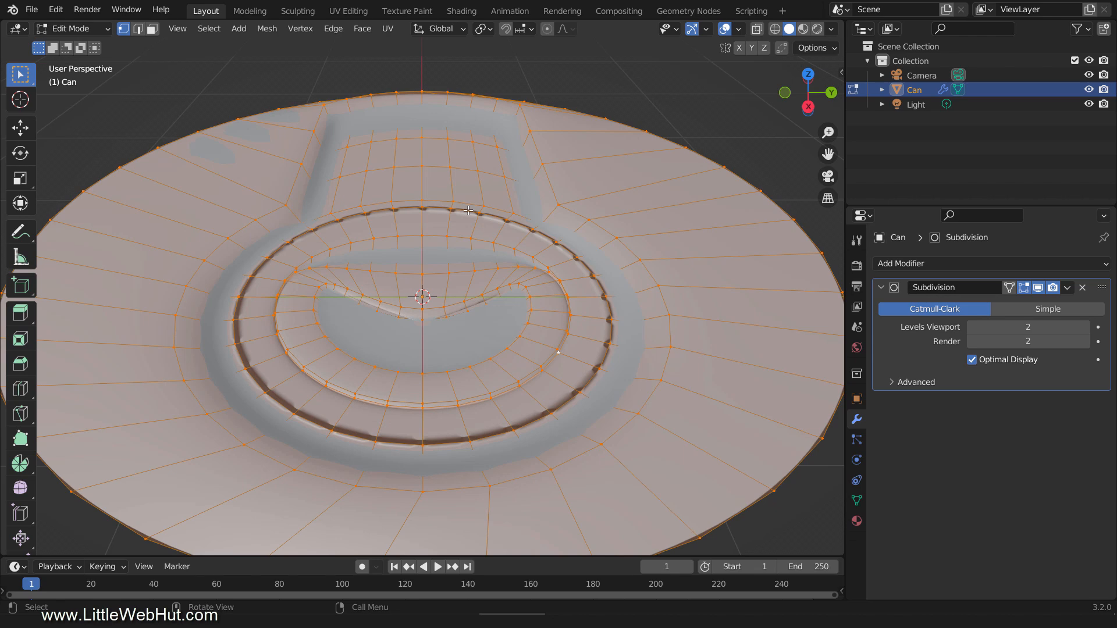
click(267, 28)
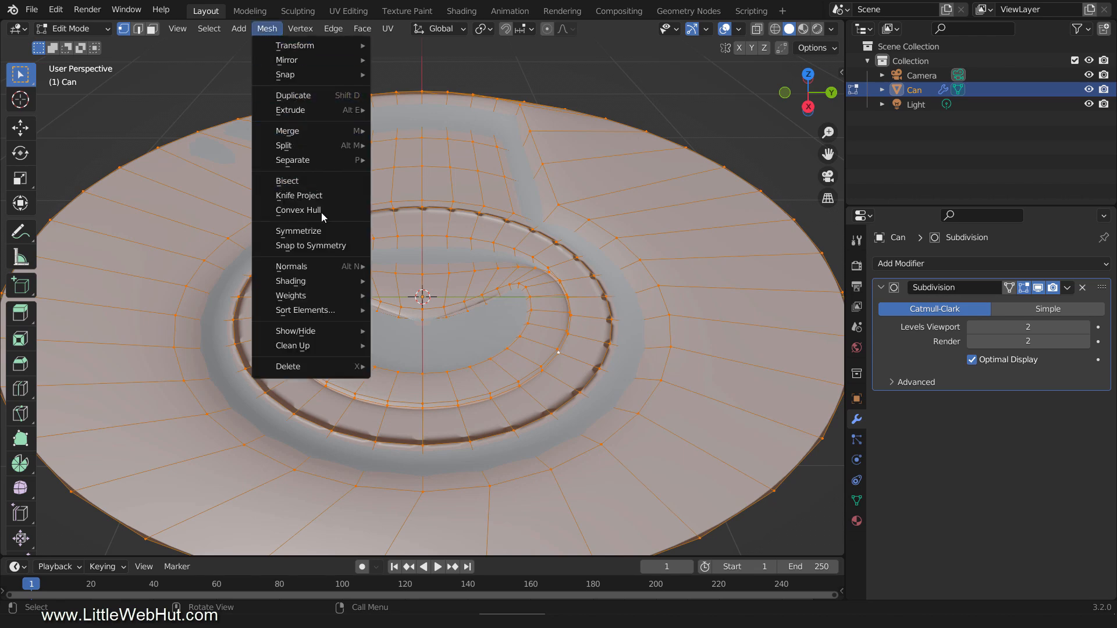
mouse_move(326, 264)
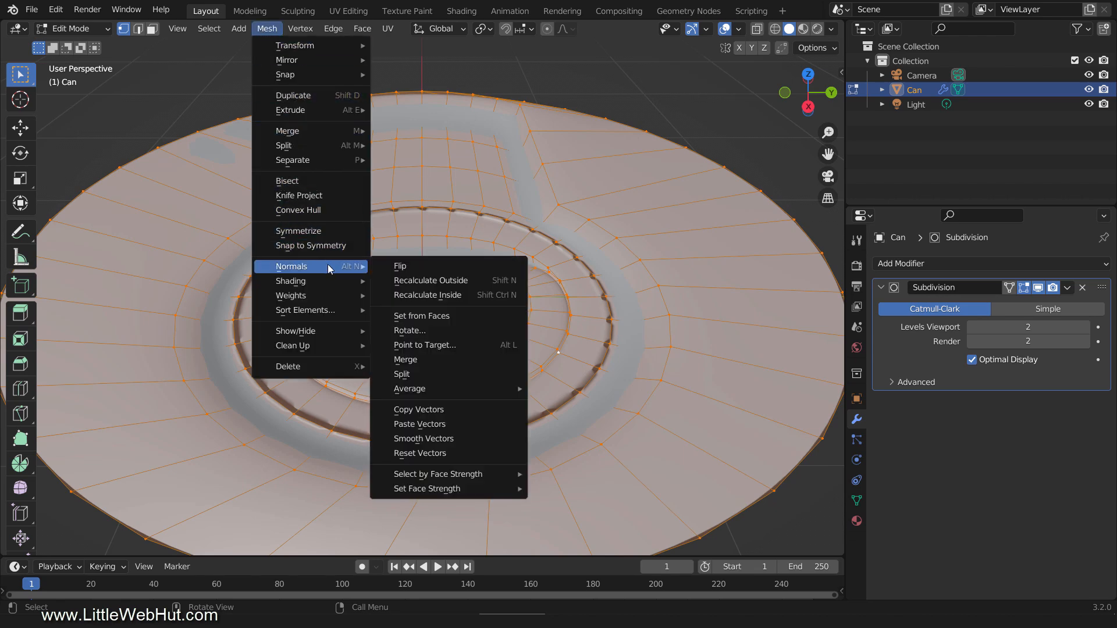
click(482, 282)
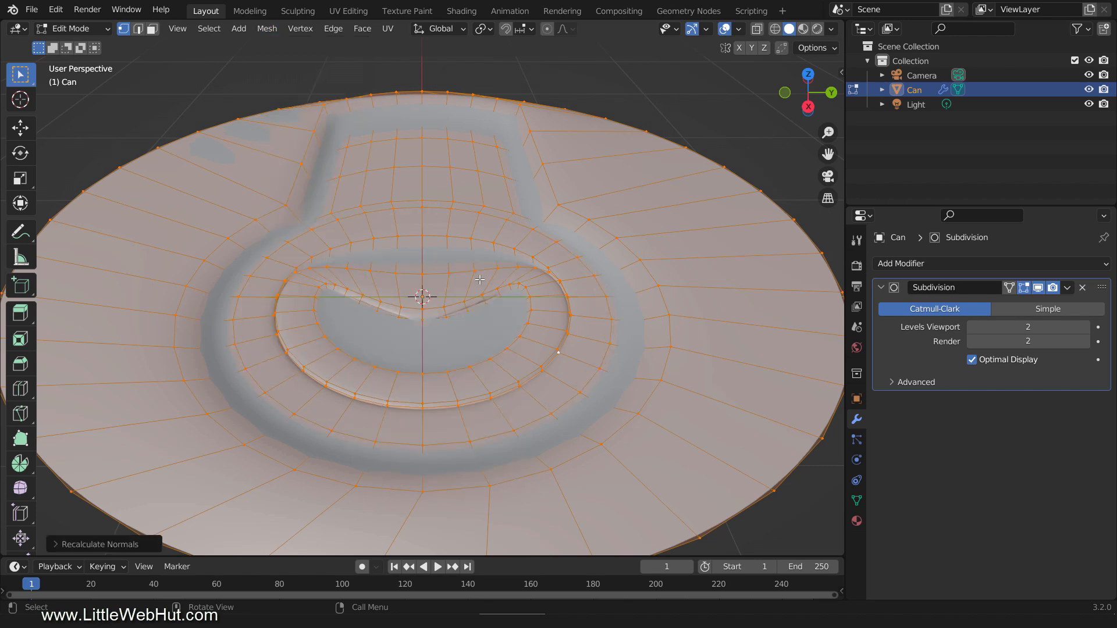
click(725, 29)
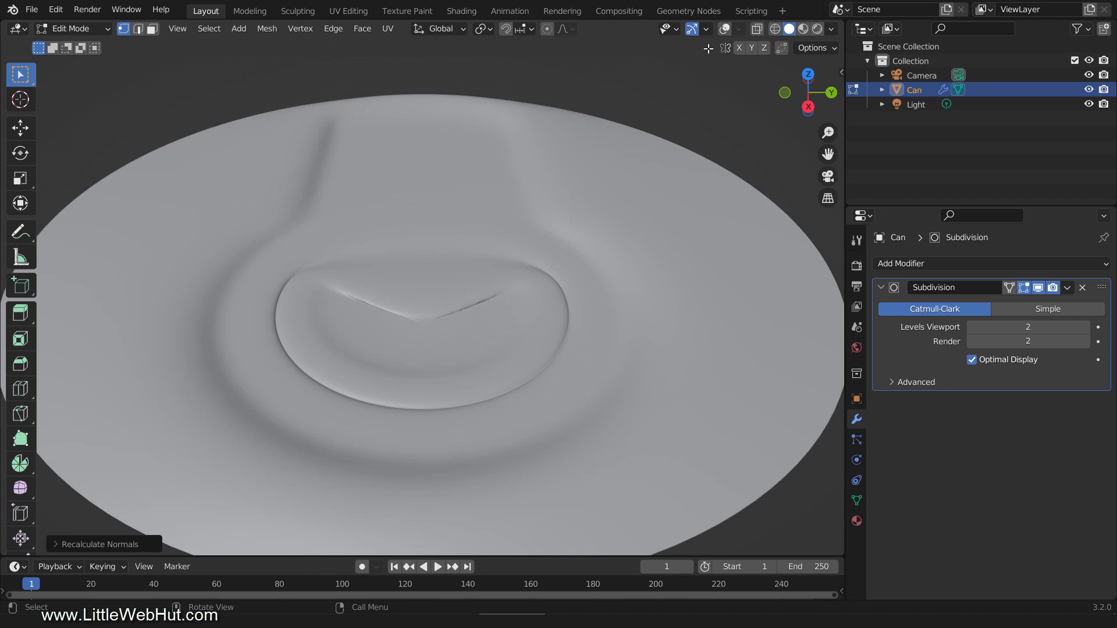
click(725, 29)
Add two supporting edge loops around the crescent's side wall, slid to about 0.70 and about -0.66 toward its opposite edges
key(ctrl+r)
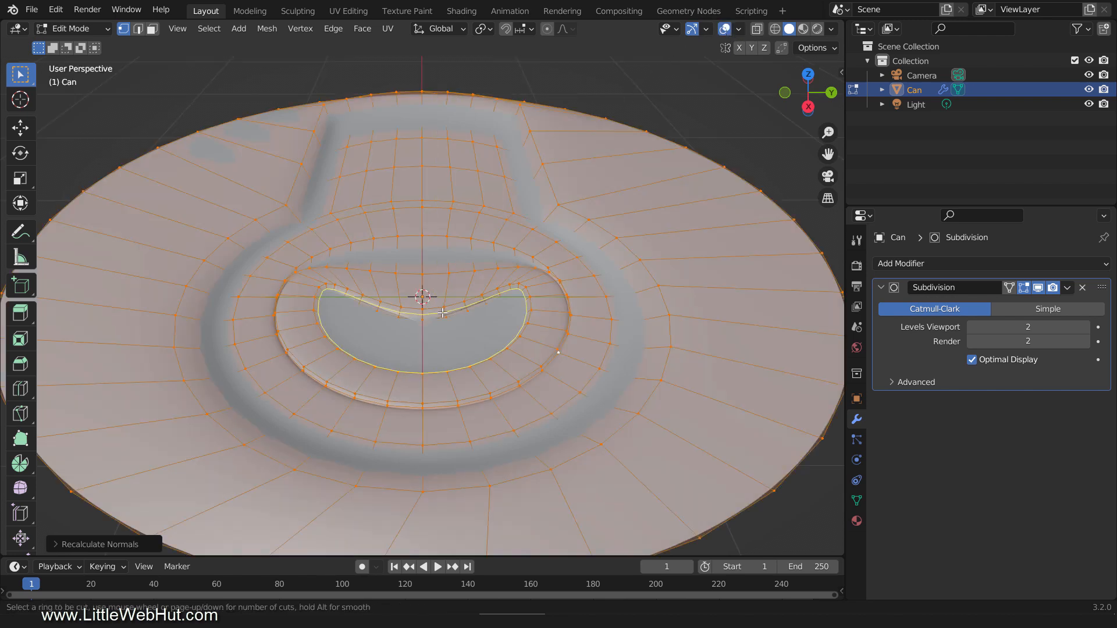
click(442, 313)
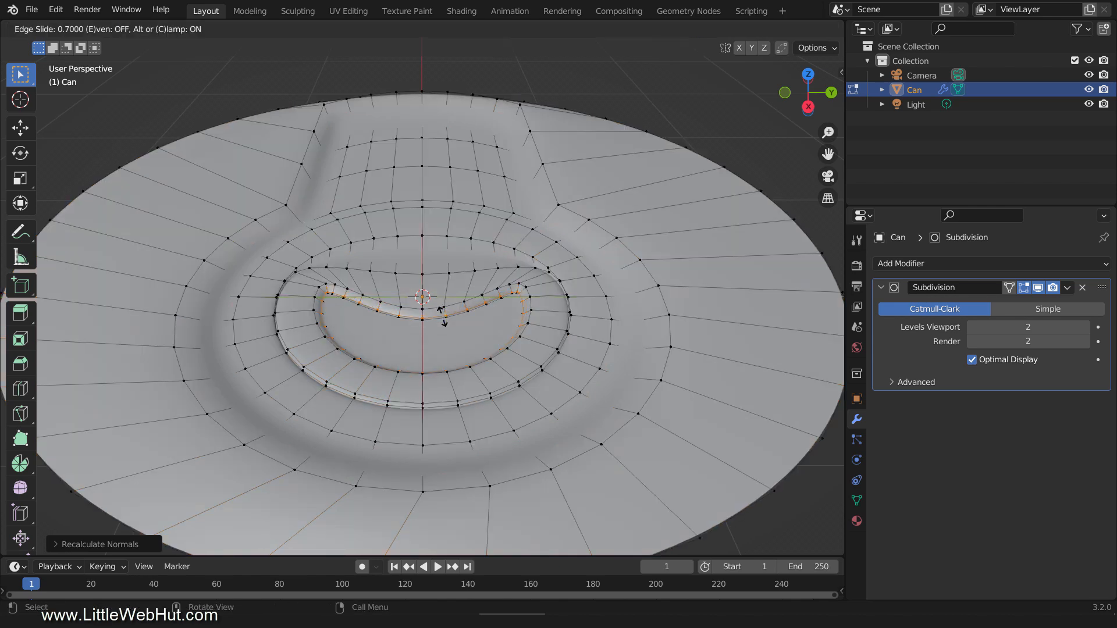
click(442, 315)
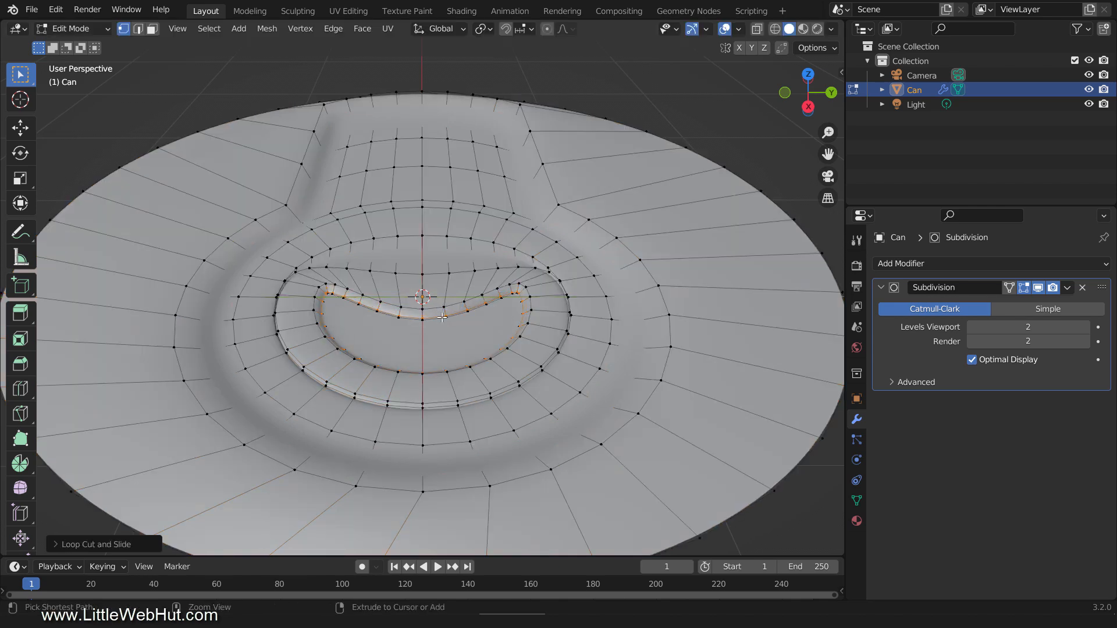
key(ctrl+r)
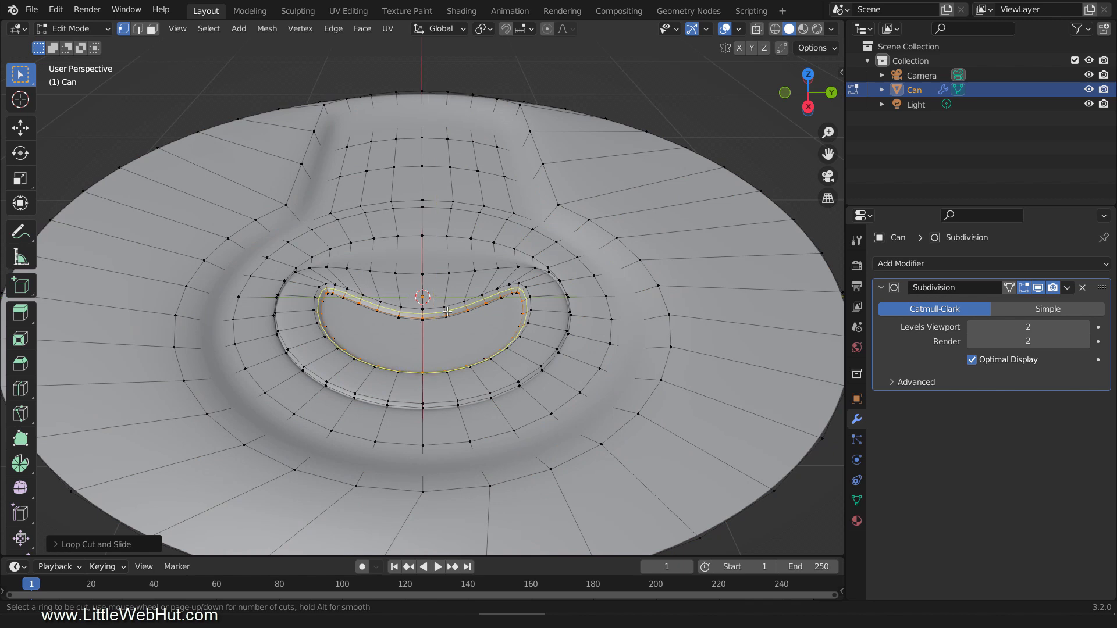
click(447, 312)
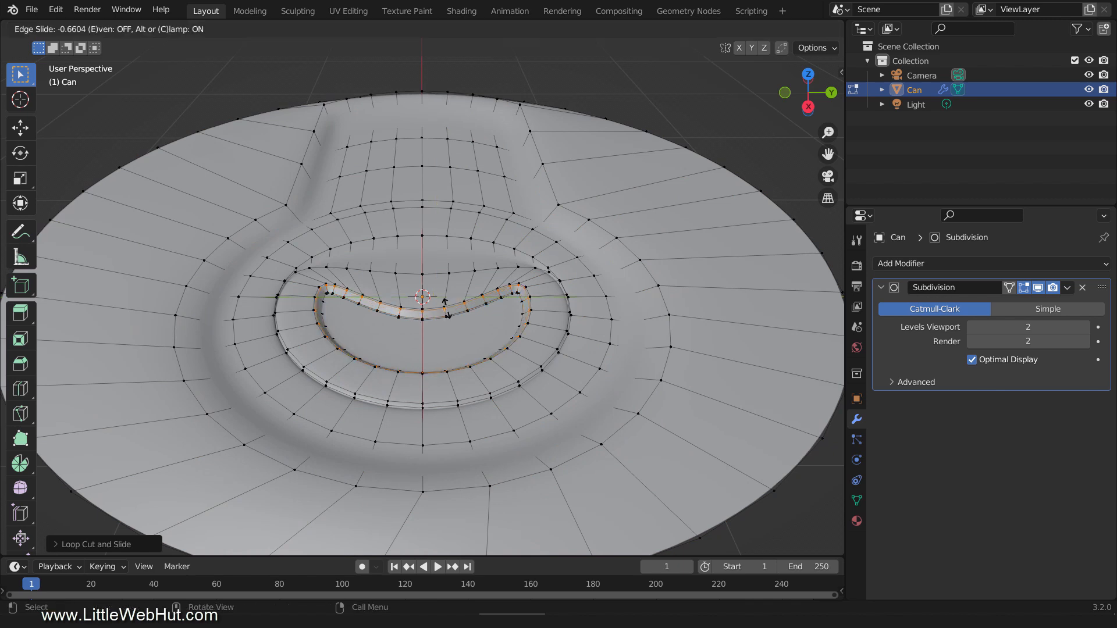
click(447, 309)
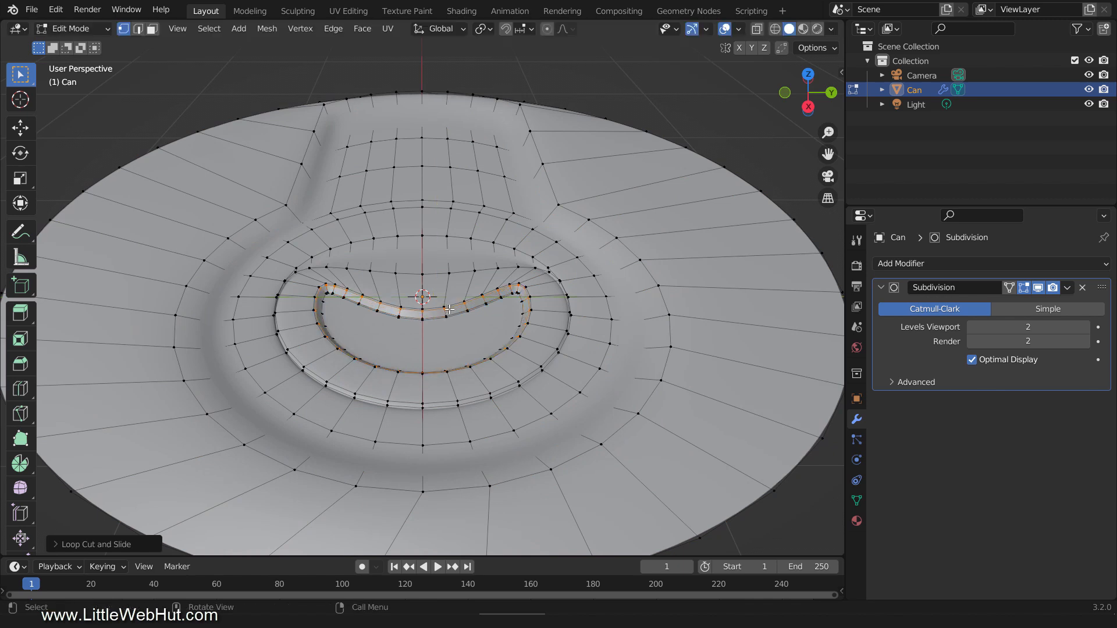
Select the lid's outermost edge loop and raise it slightly along the Z axis in the front view
scroll(450, 309, down, 1)
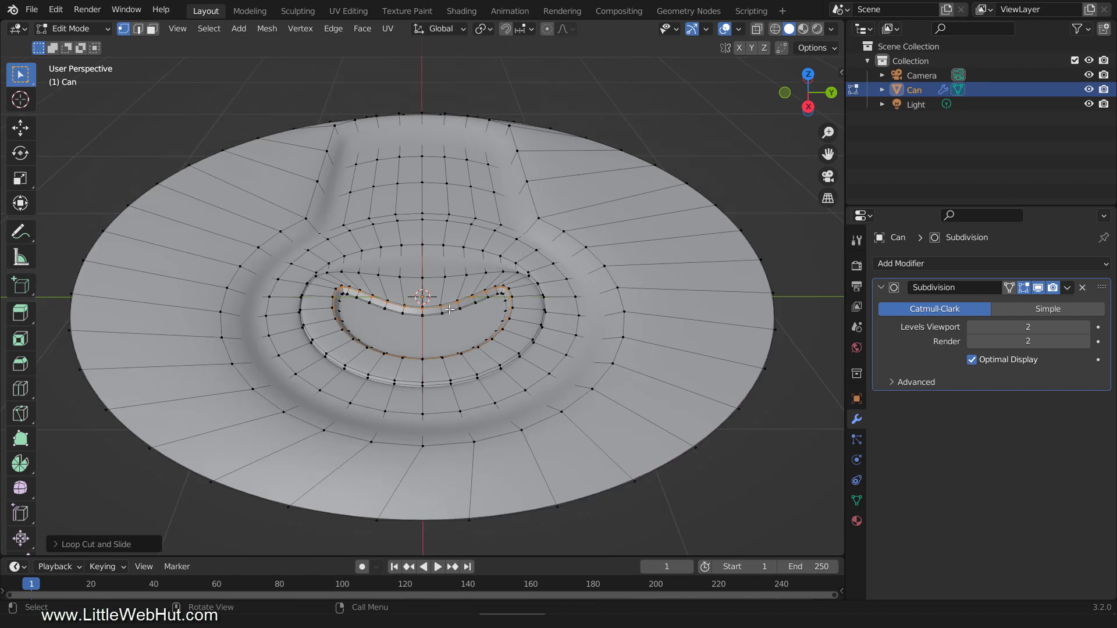
alt+click(602, 494)
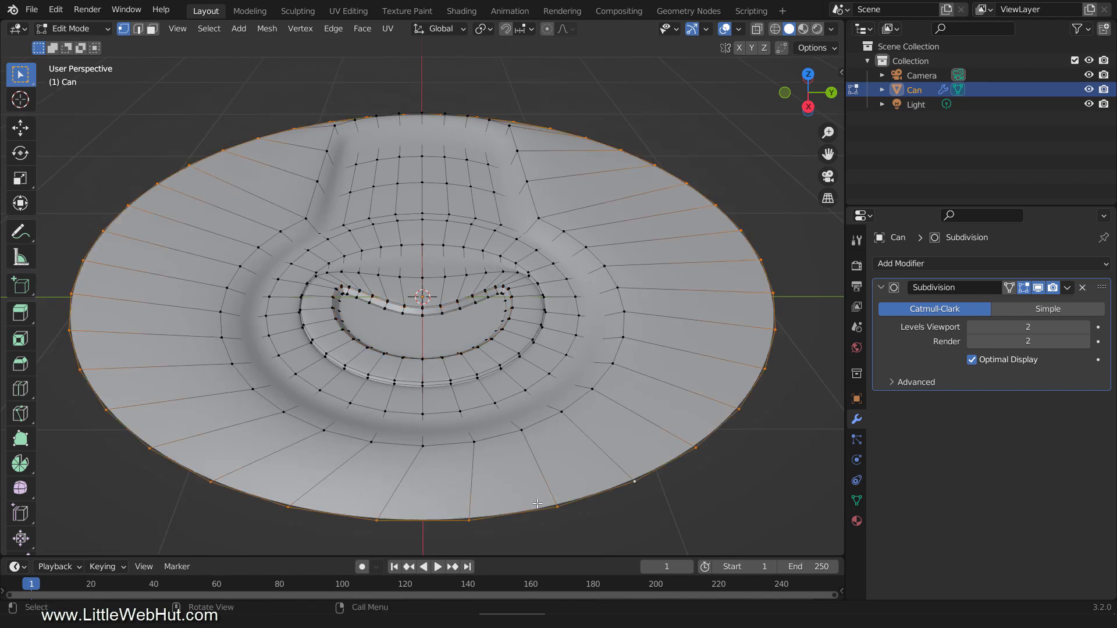
key(KP_1)
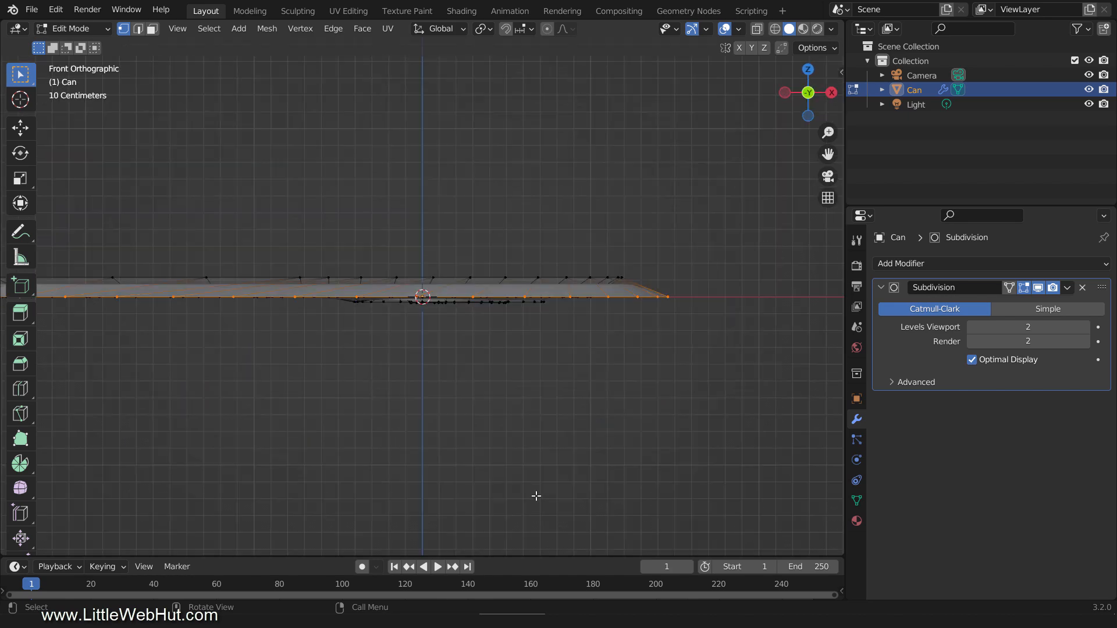
shift+middle_drag(383, 434, 541, 444)
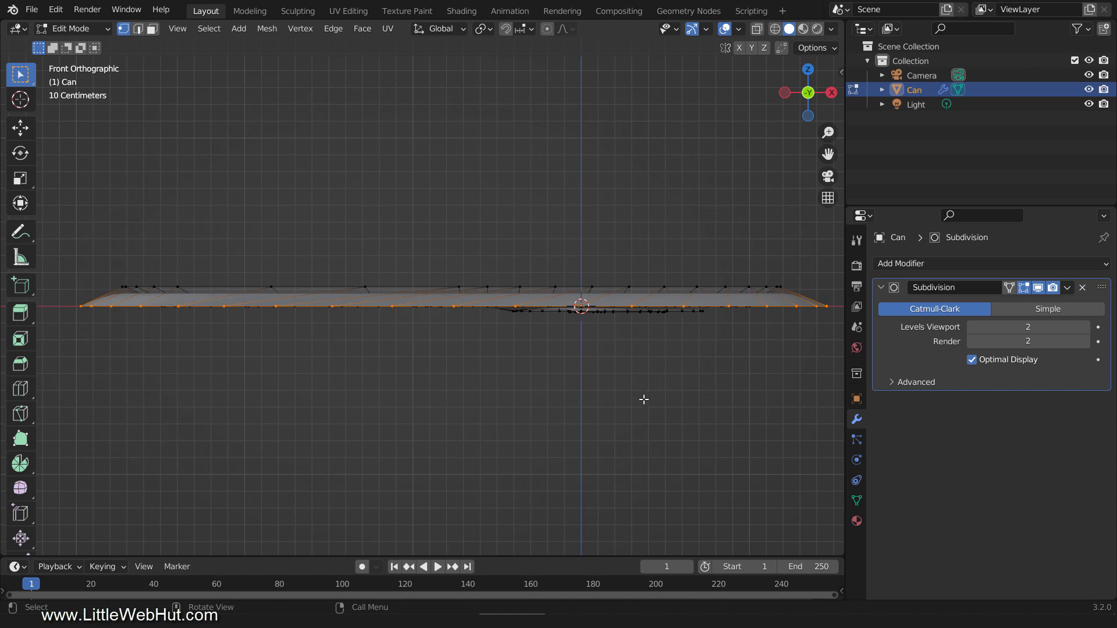
key(g)
key(z)
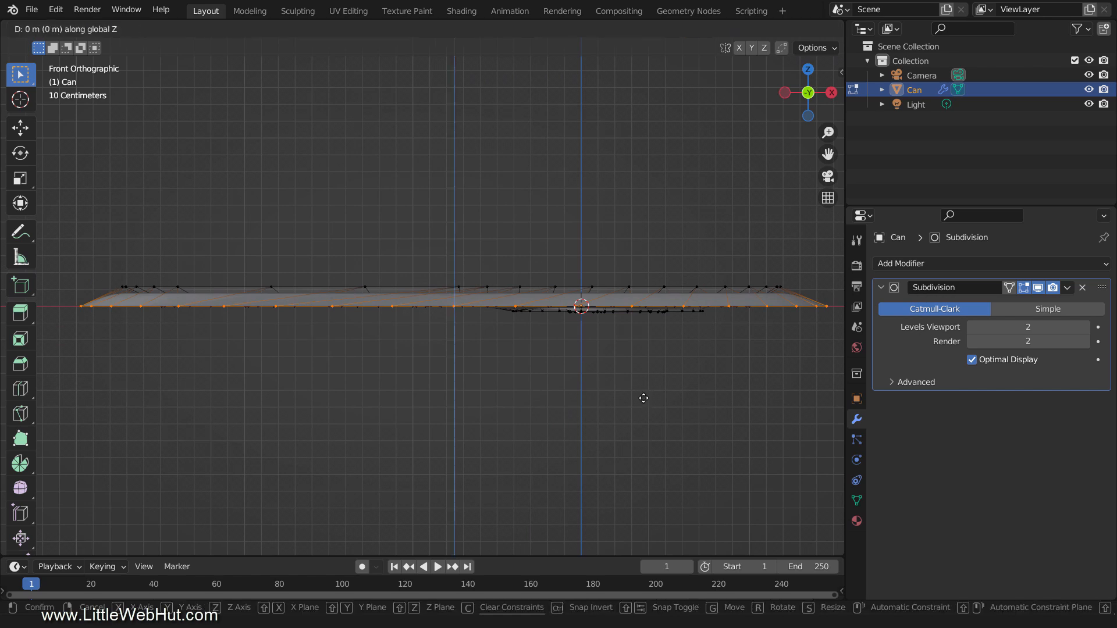
click(645, 377)
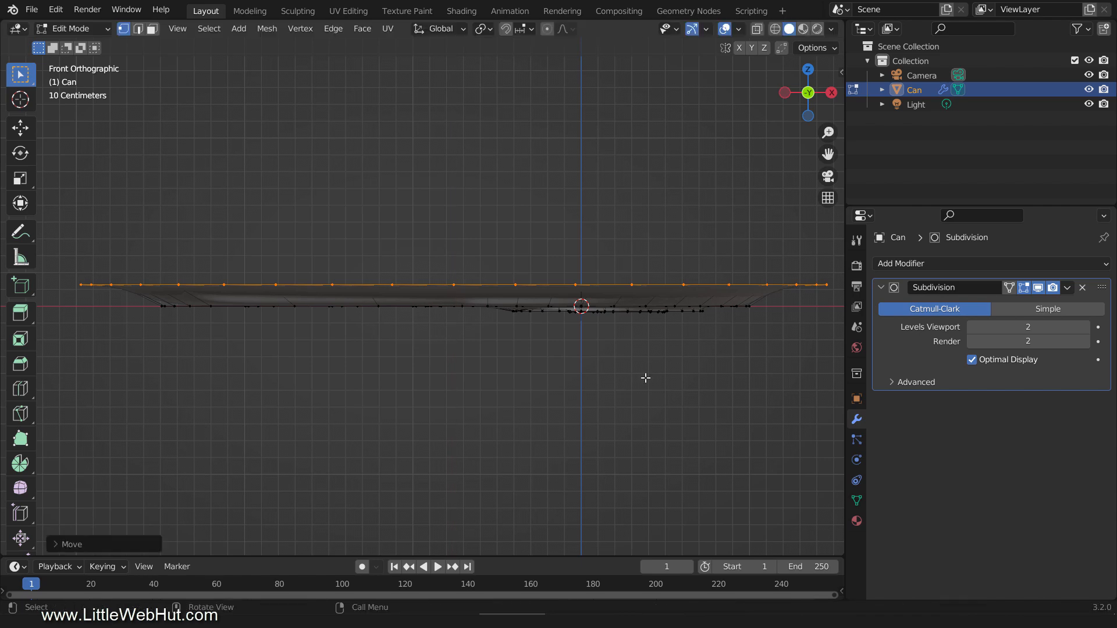
Extrude the lid's outermost edge loop slightly downward along Z and scale the new loop up to about 1.025
middle_drag(497, 369, 491, 389)
scroll(491, 388, down, 2)
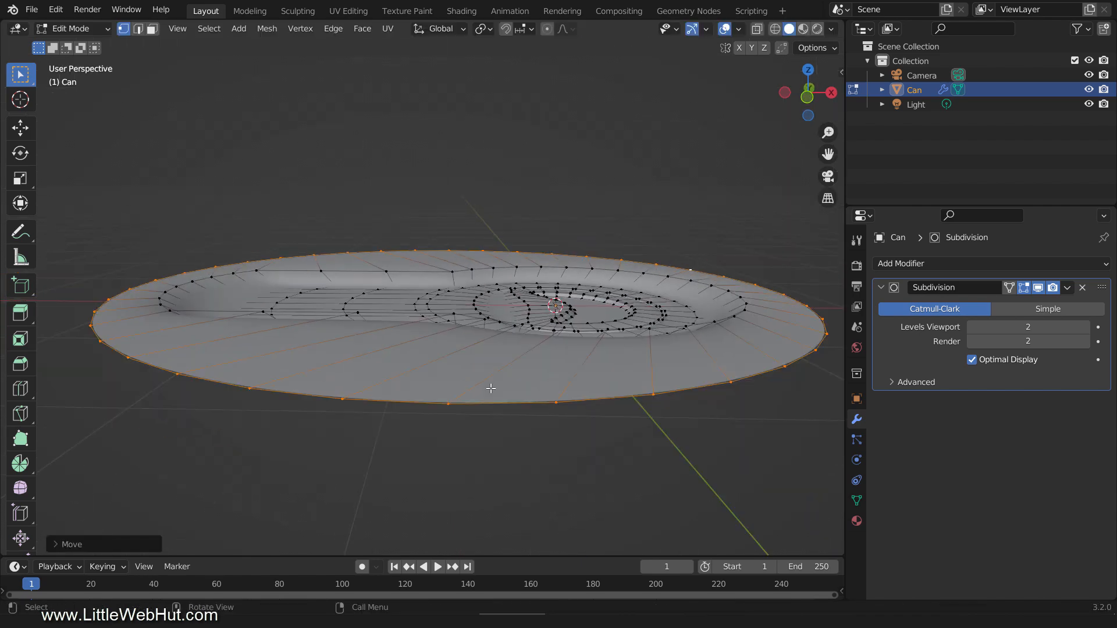
key(g)
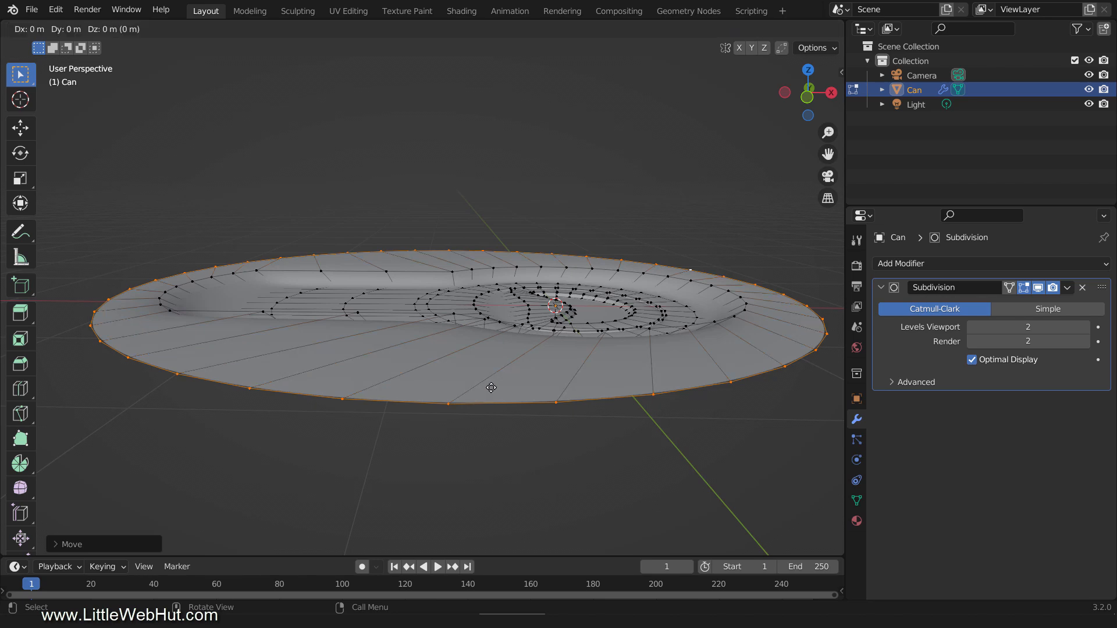
key(z)
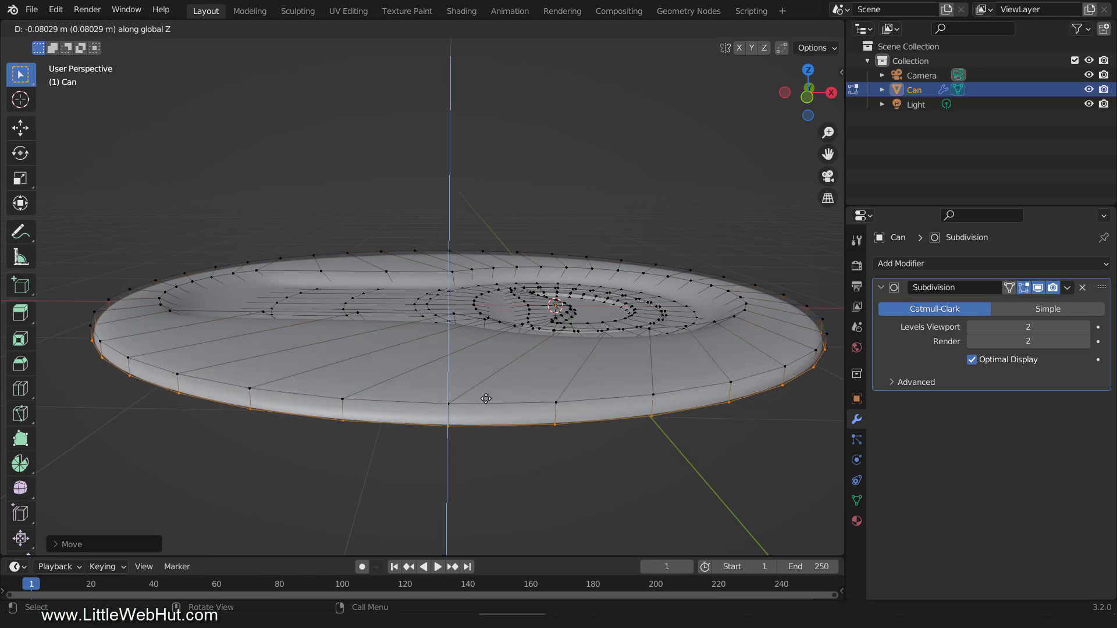
click(482, 402)
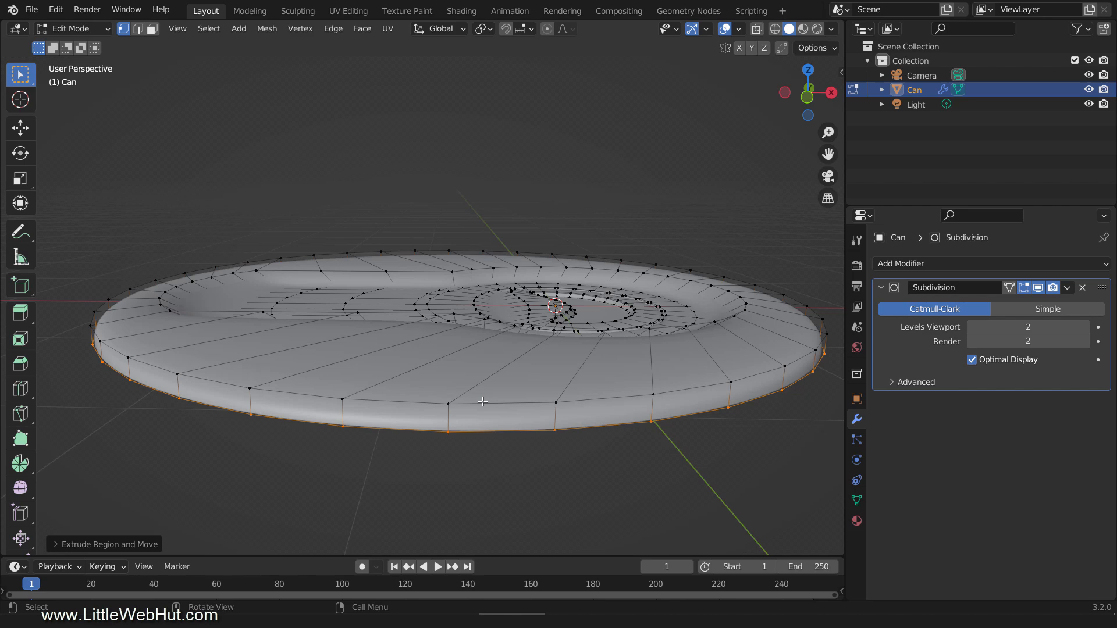
key(s)
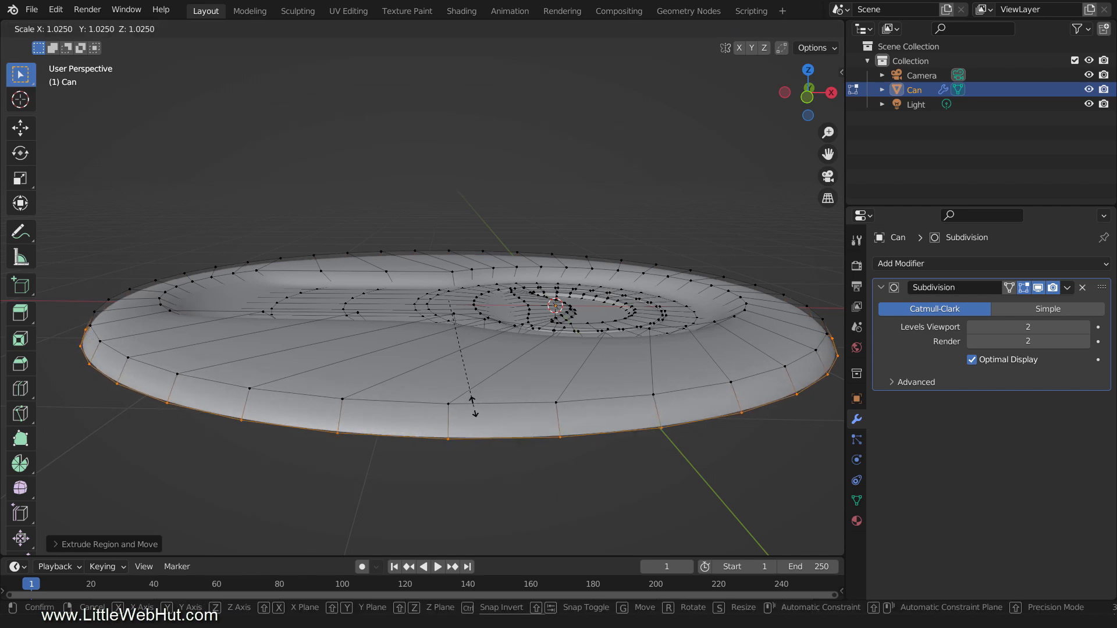
click(473, 406)
Extrude the lowered outer edge up about 0.24 m along Z and scale it to about 1.016 to form the inner rim wall
key(e)
key(z)
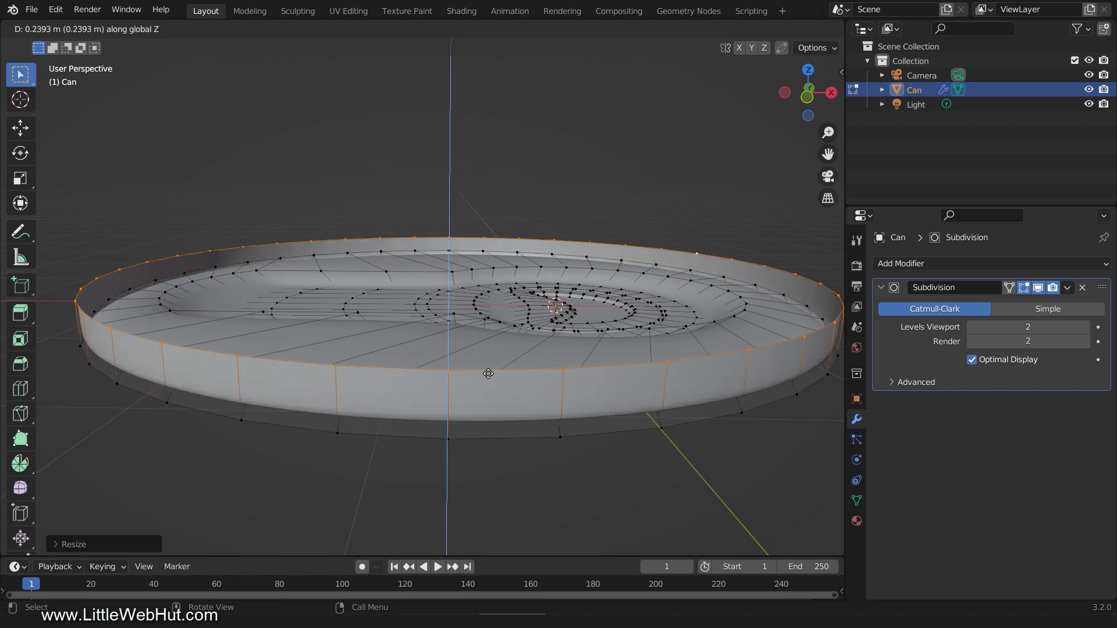
click(485, 389)
key(s)
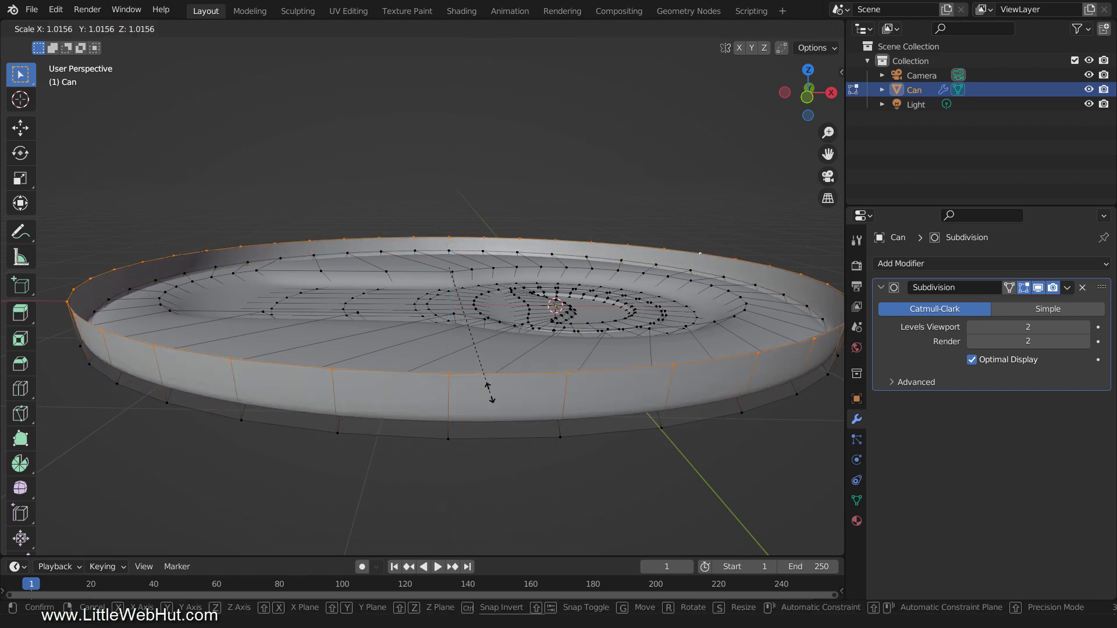
click(491, 393)
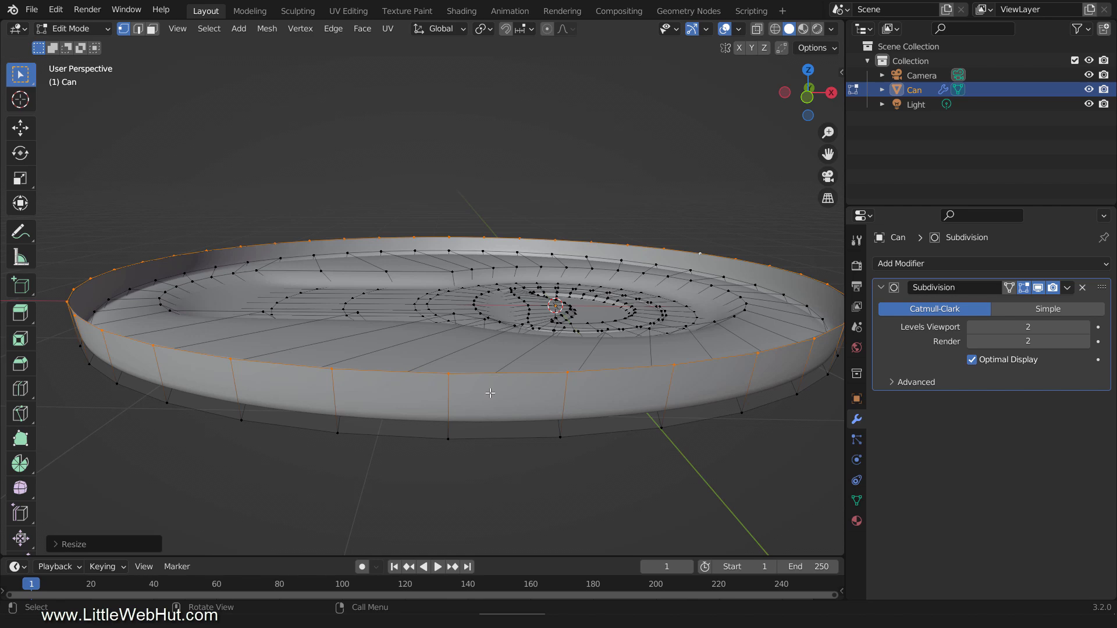
Extrude the rim's top edge slightly outward by scaling, and extrude the new edge down about 0.15 m along Z
key(g)
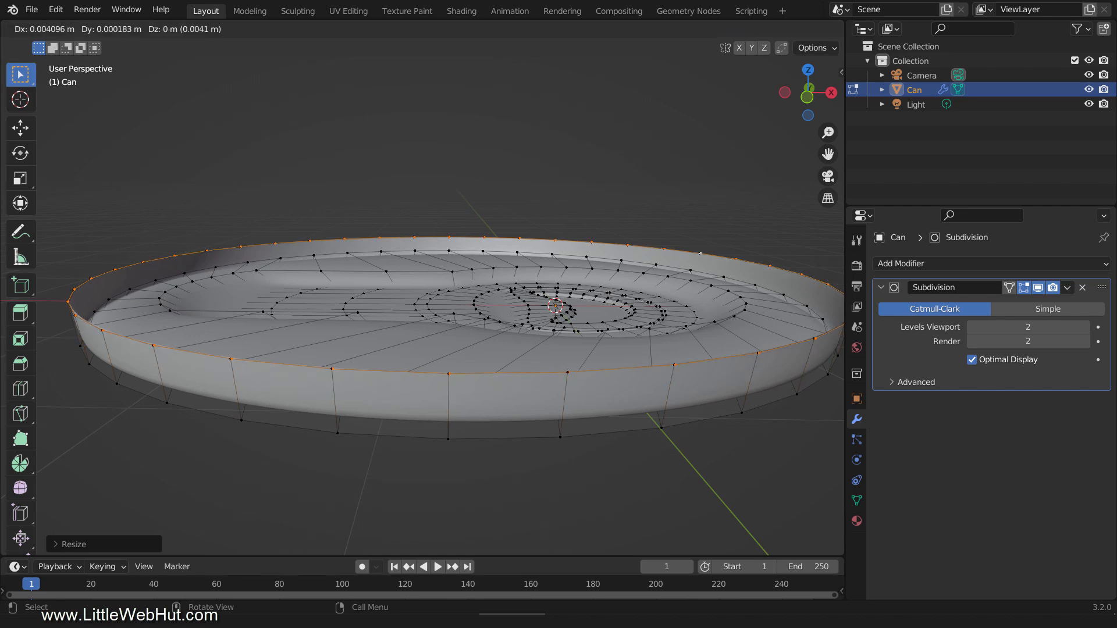
key(s)
right_click(492, 395)
key(ctrl+z)
scroll(495, 400, down, 2)
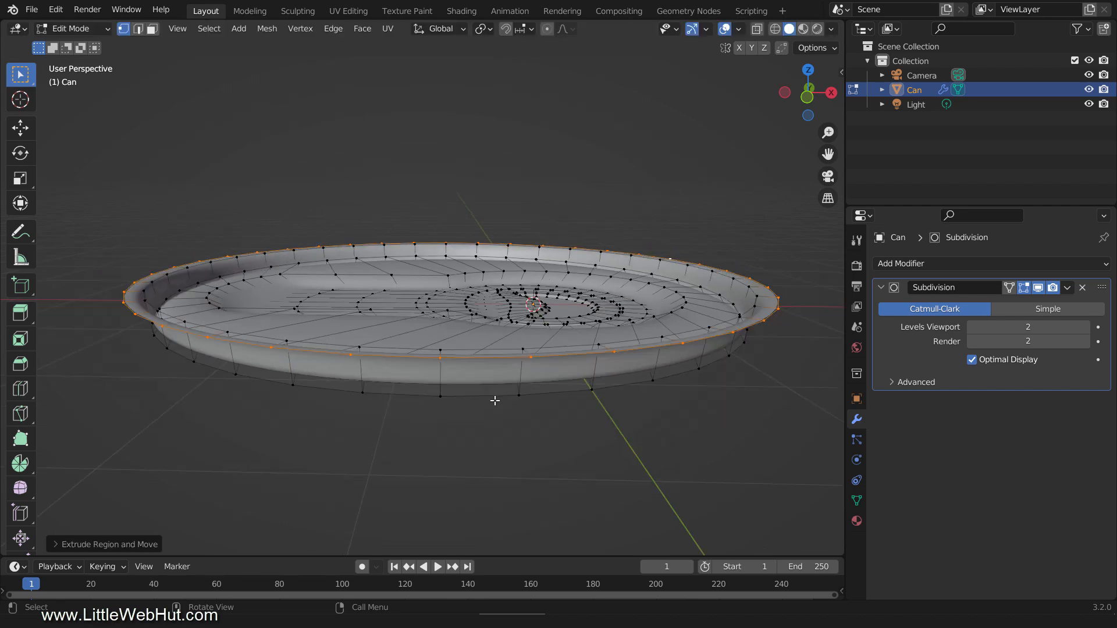
key(g)
key(z)
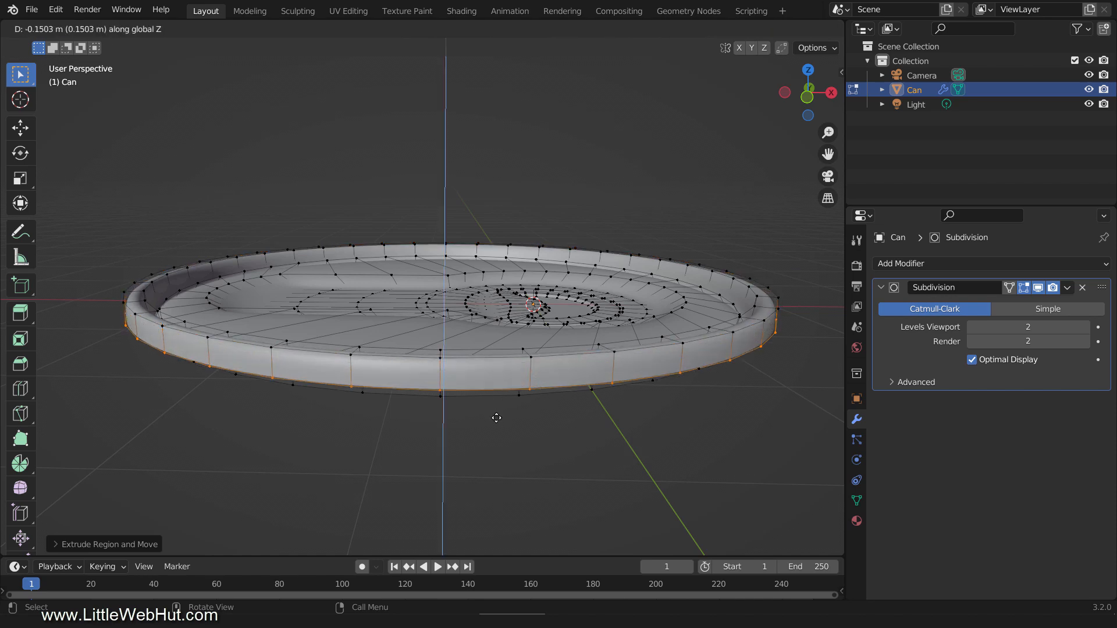
click(496, 418)
Extrude the lower edge of the rim's outer wall and scale it slightly inward to close the rim's underside
middle_drag(494, 457, 495, 391)
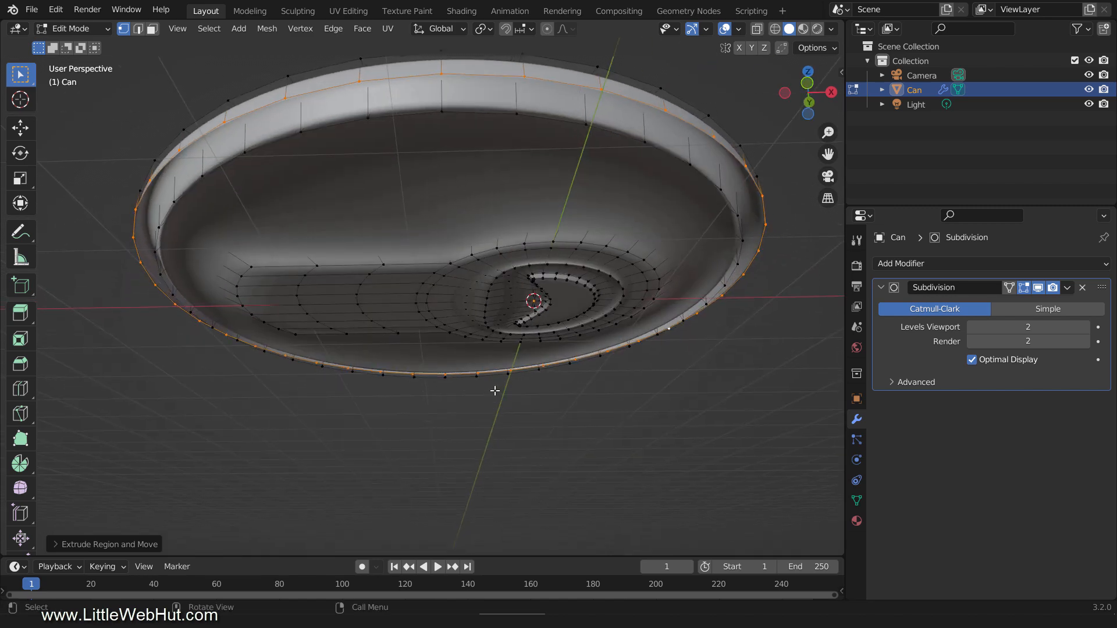
key(g)
key(s)
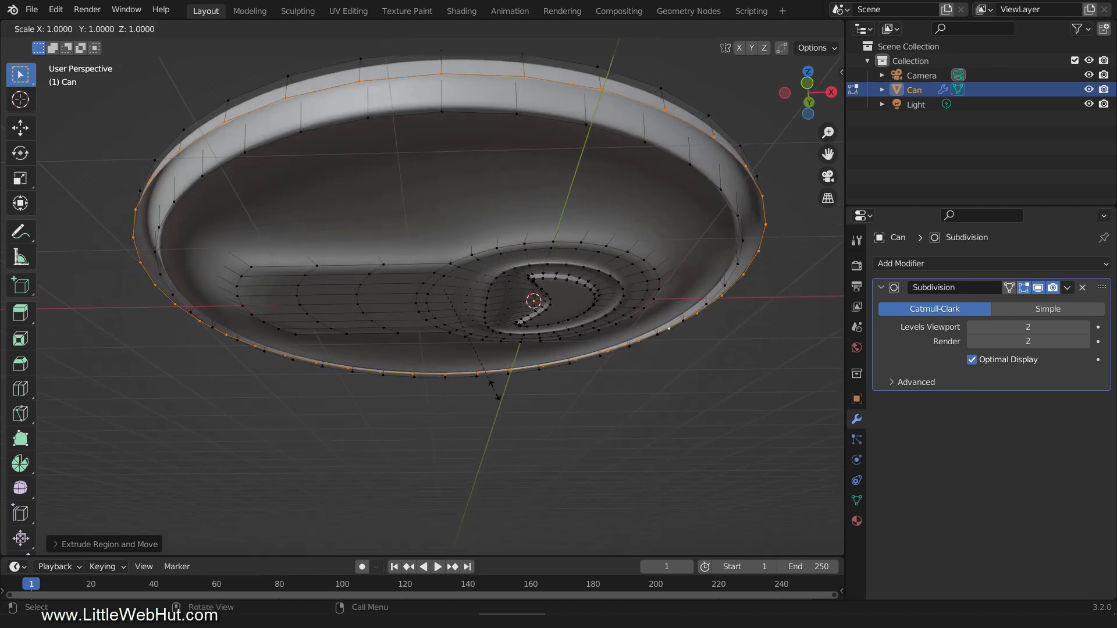
click(493, 387)
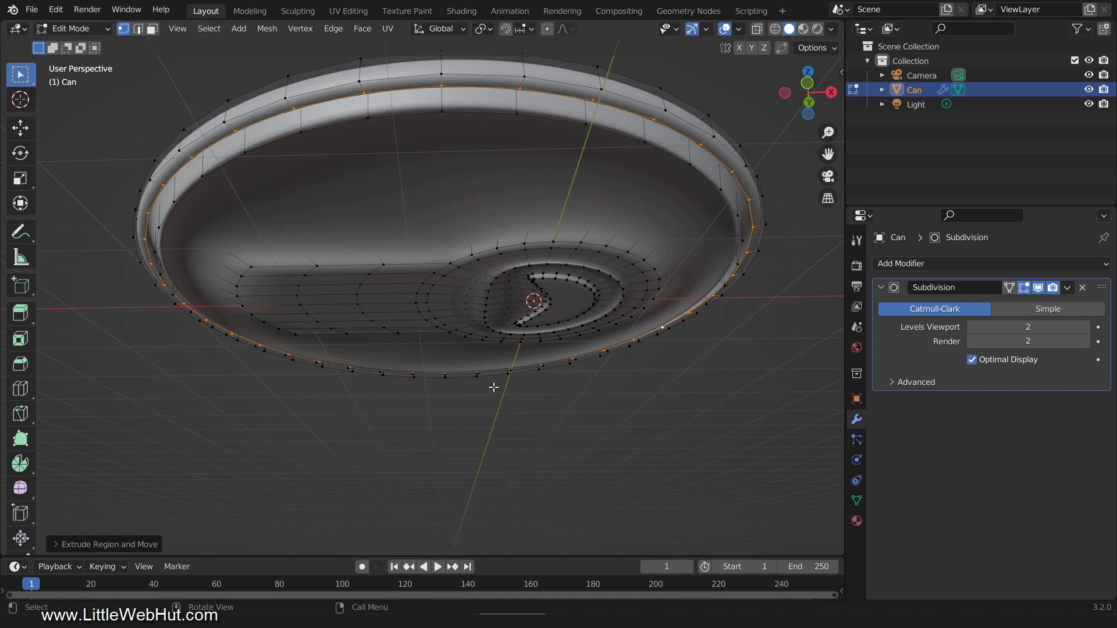
Extrude the rim's inner bottom edge down along Z and scale the new edge outward to form the can's tapered shoulder
middle_drag(494, 387, 496, 462)
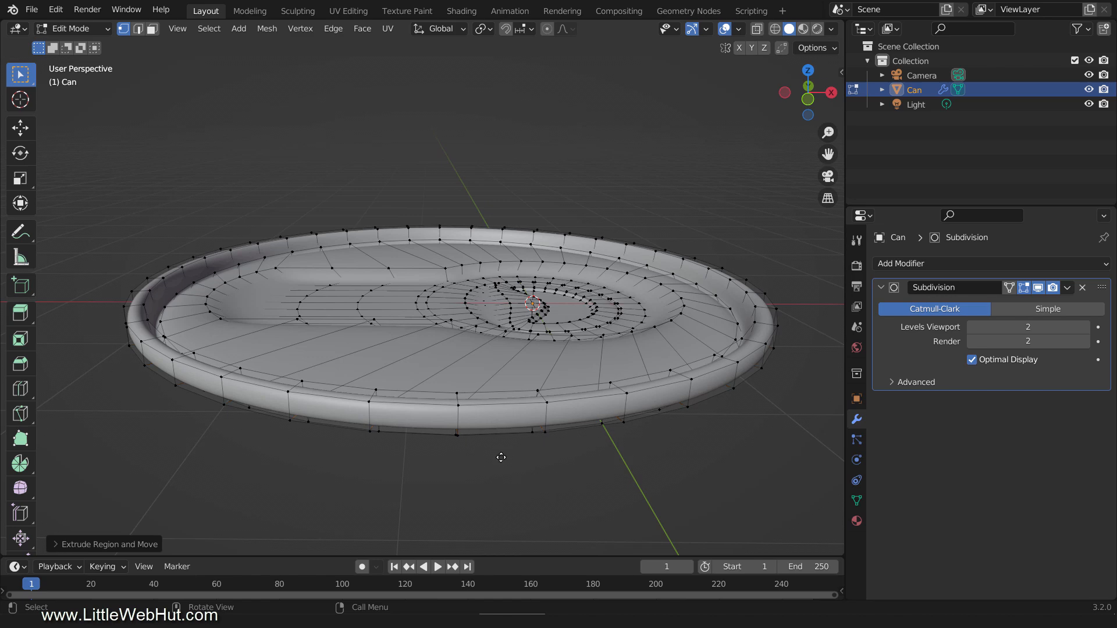
key(g)
key(z)
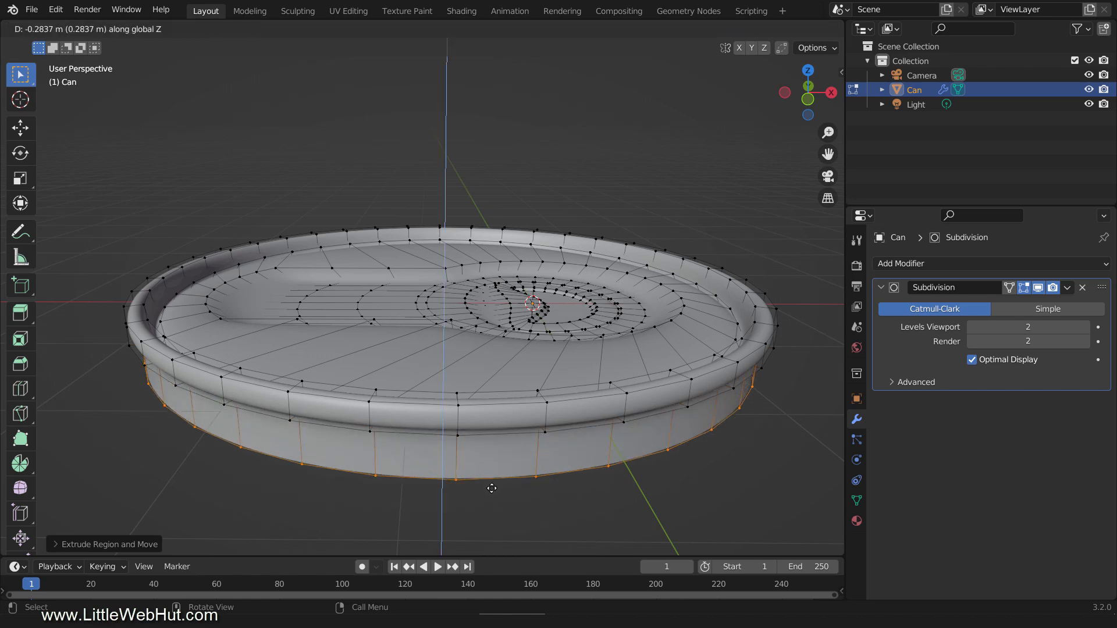
click(493, 517)
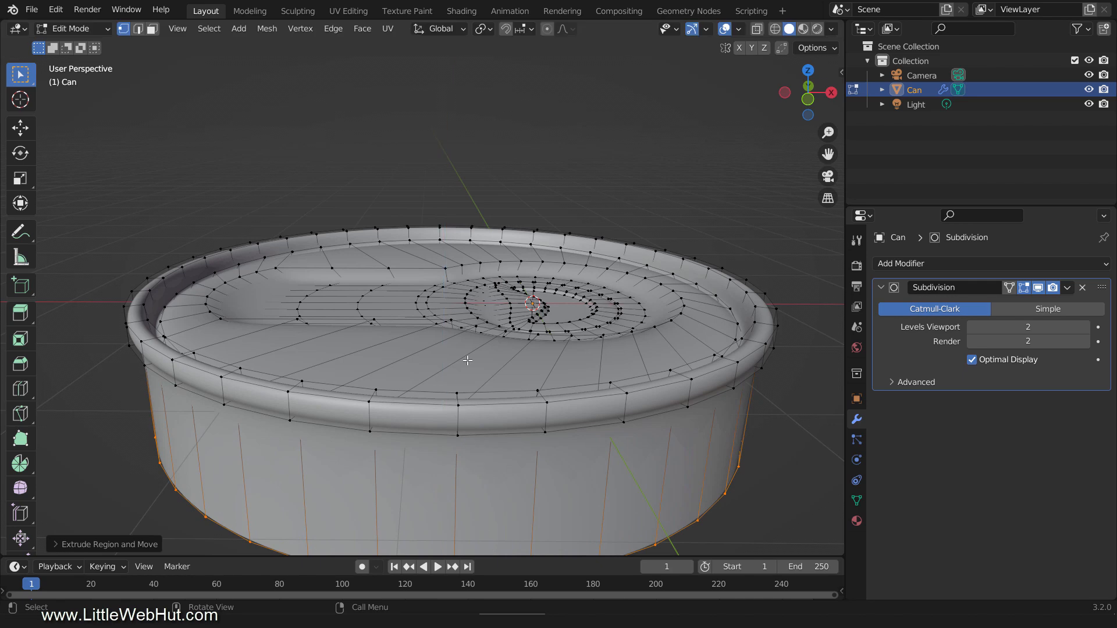
key(s)
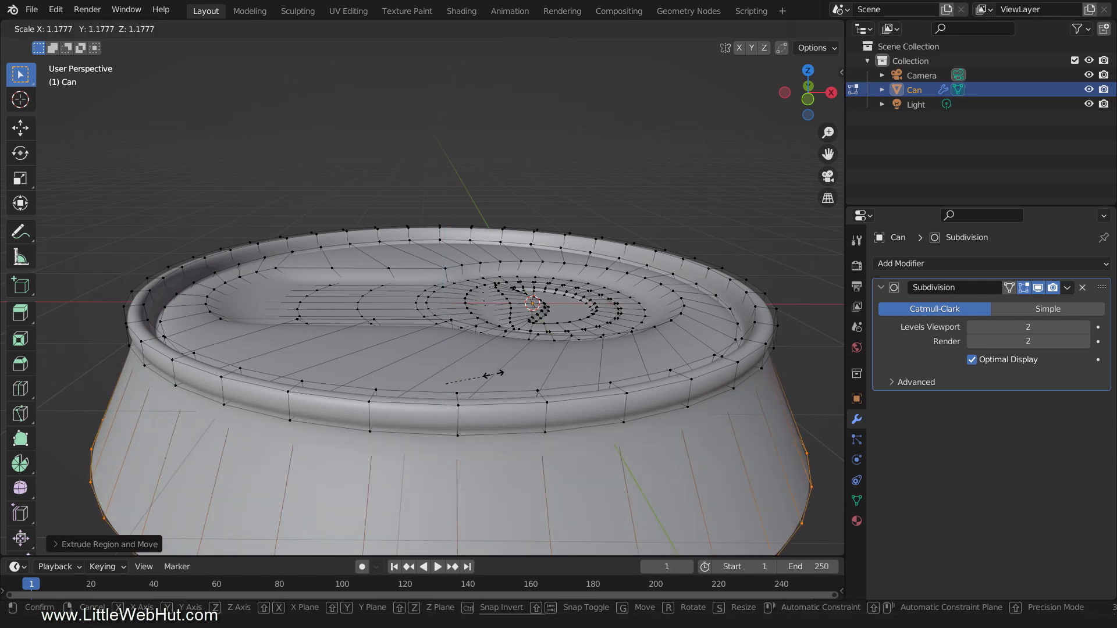
click(498, 377)
scroll(497, 377, down, 8)
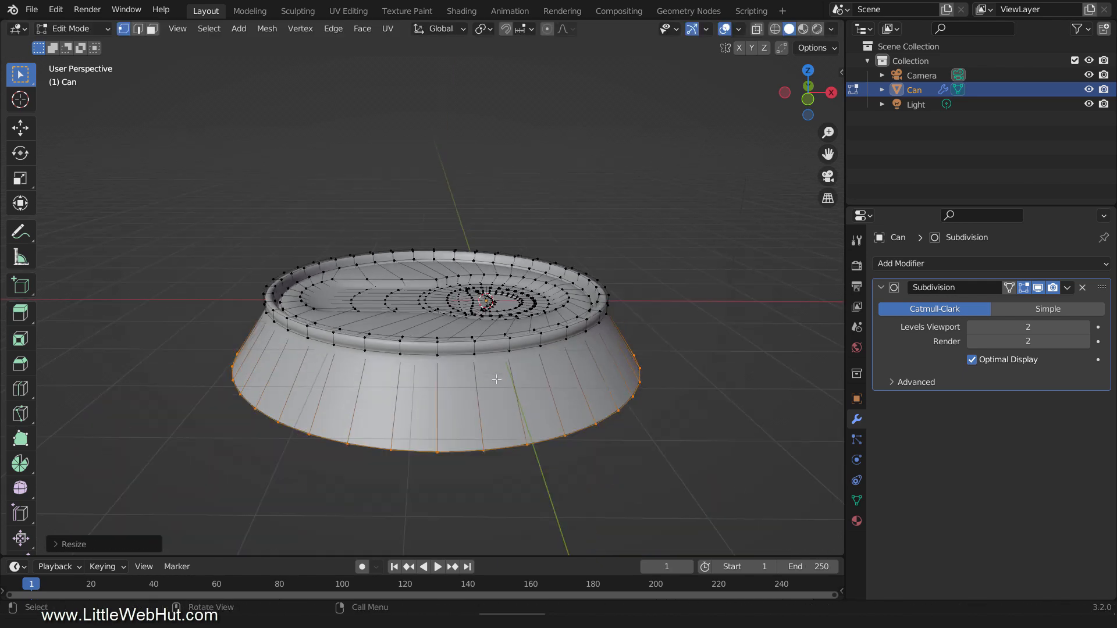
Extrude the shoulder's bottom edge far down along Z to form the can's long straight body
middle_drag(473, 428, 483, 239)
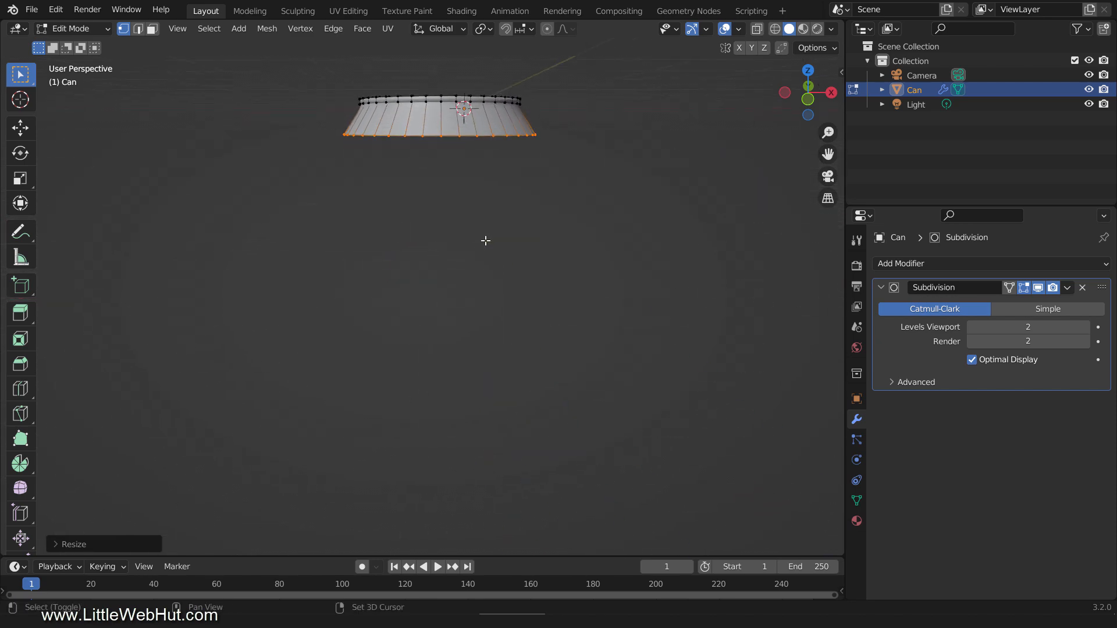
key(g)
key(z)
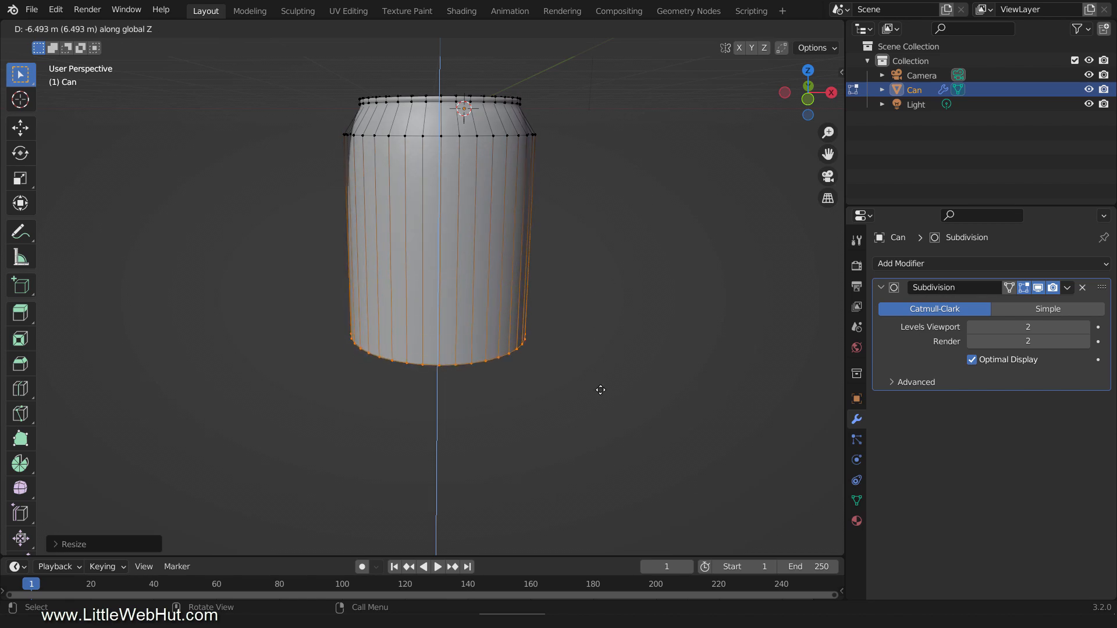
click(609, 441)
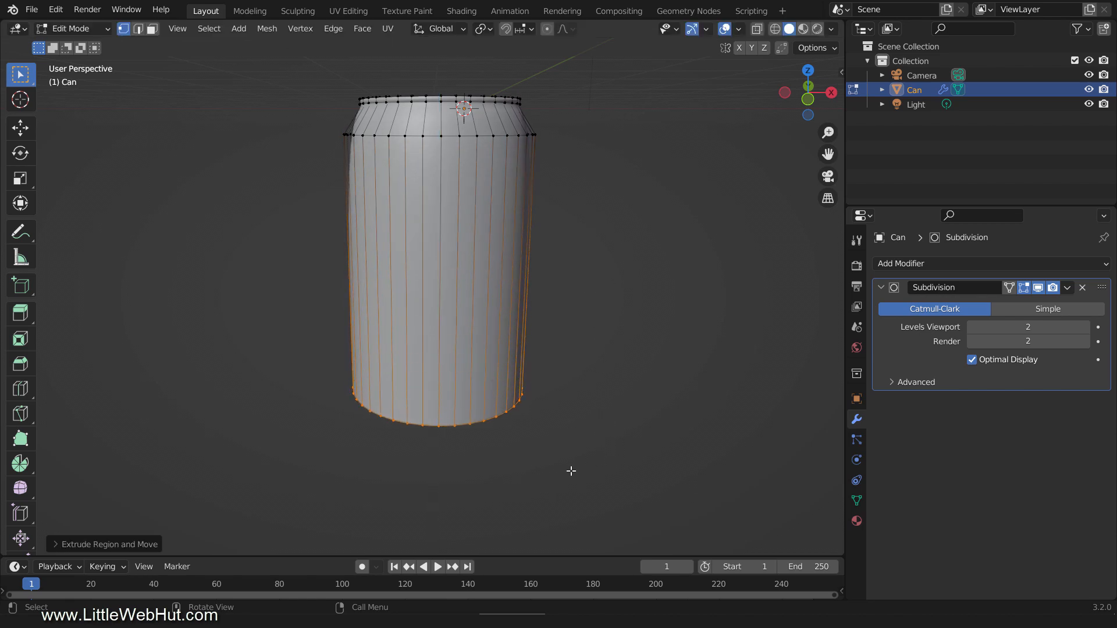
middle_drag(529, 489, 521, 407)
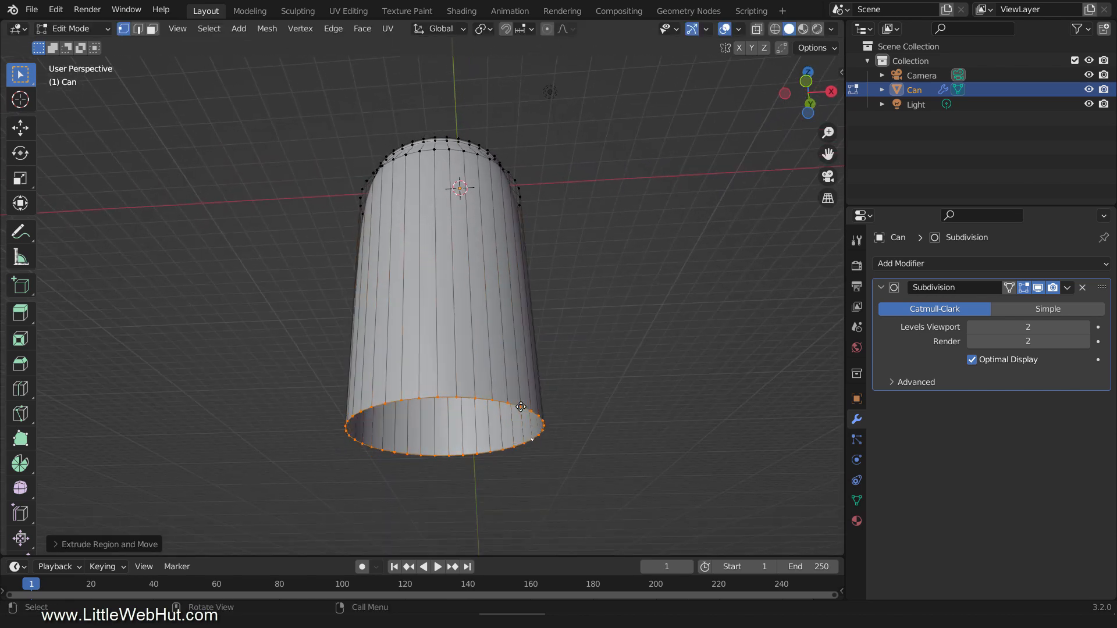
Extrude the body's bottom edge a short distance down along Z and scale it inward to taper the can's base
key(e)
key(z)
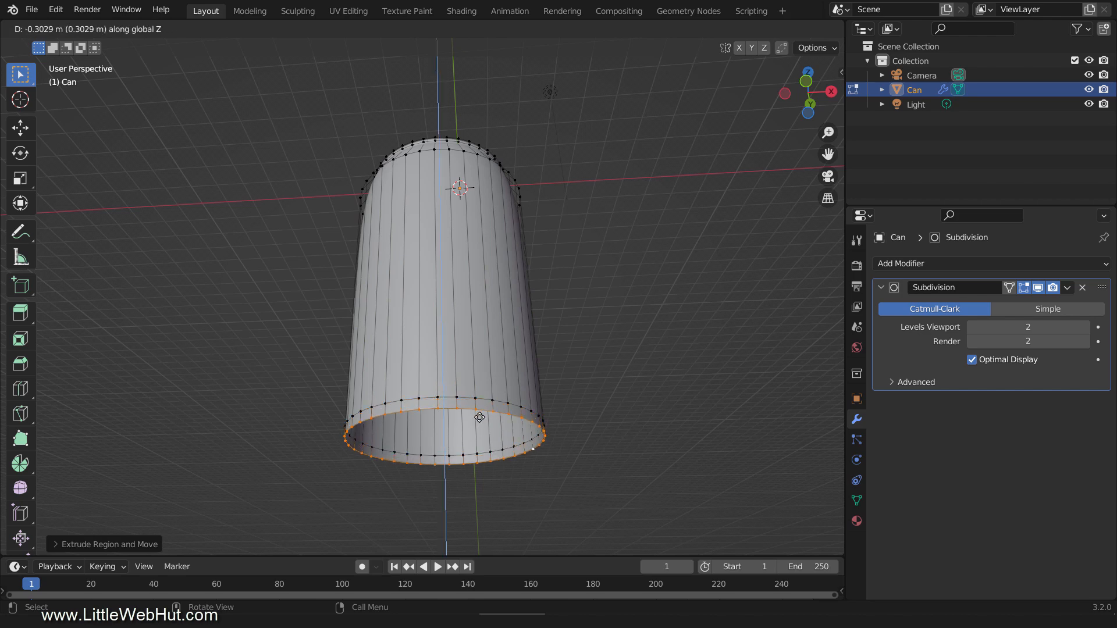
click(468, 429)
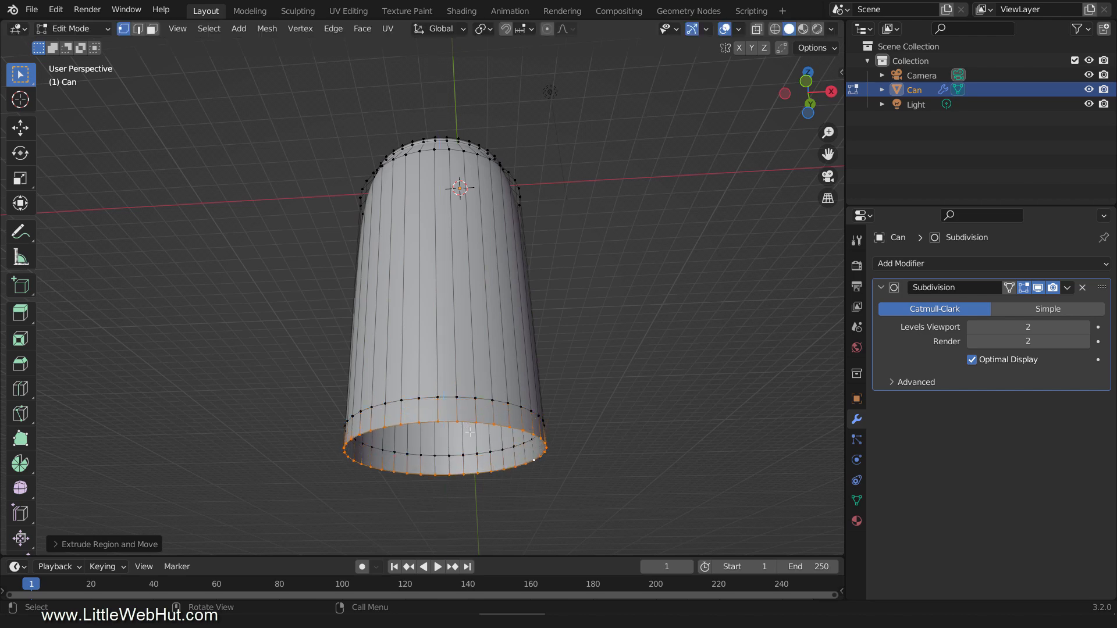
key(s)
click(464, 438)
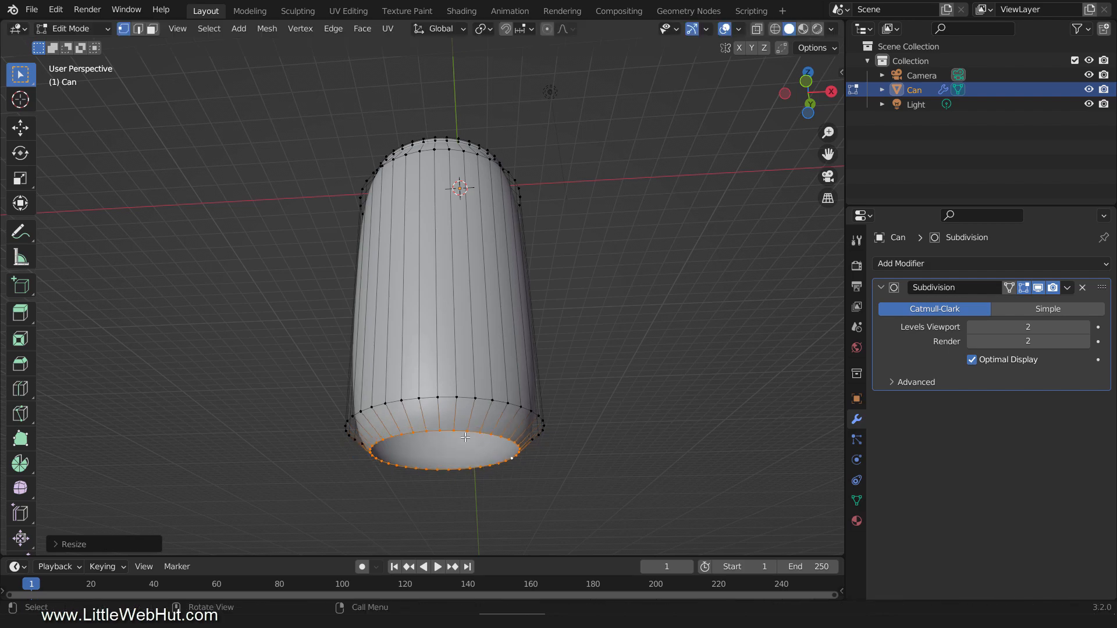
Fill the open base with a face and inset it twice by narrow margins to hold the bottom edge
middle_drag(452, 505, 404, 297)
scroll(445, 469, up, 3)
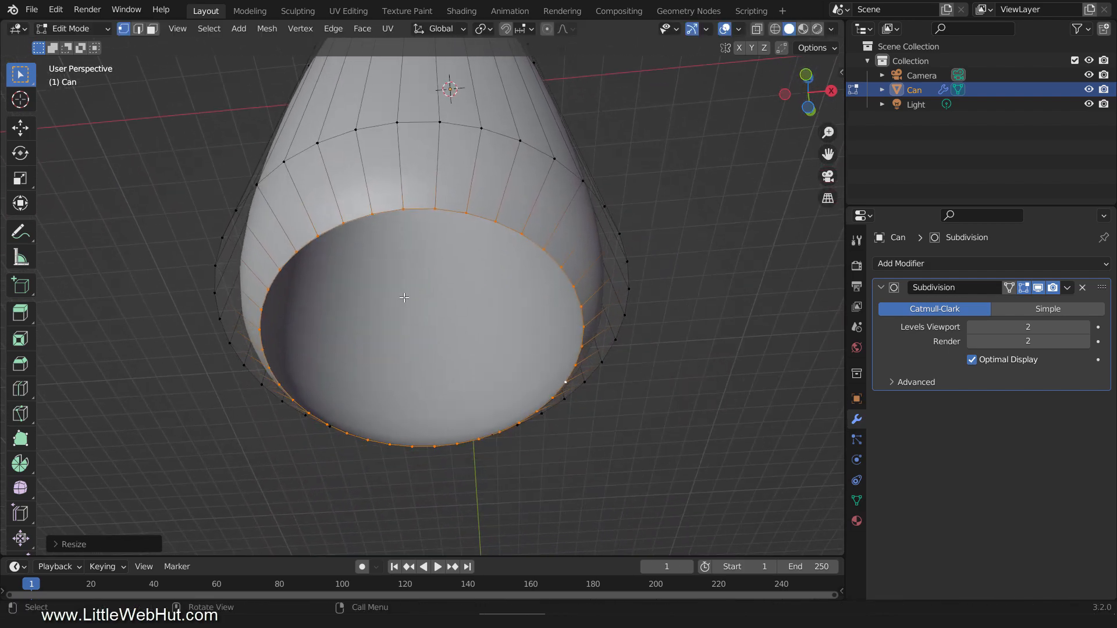
key(f)
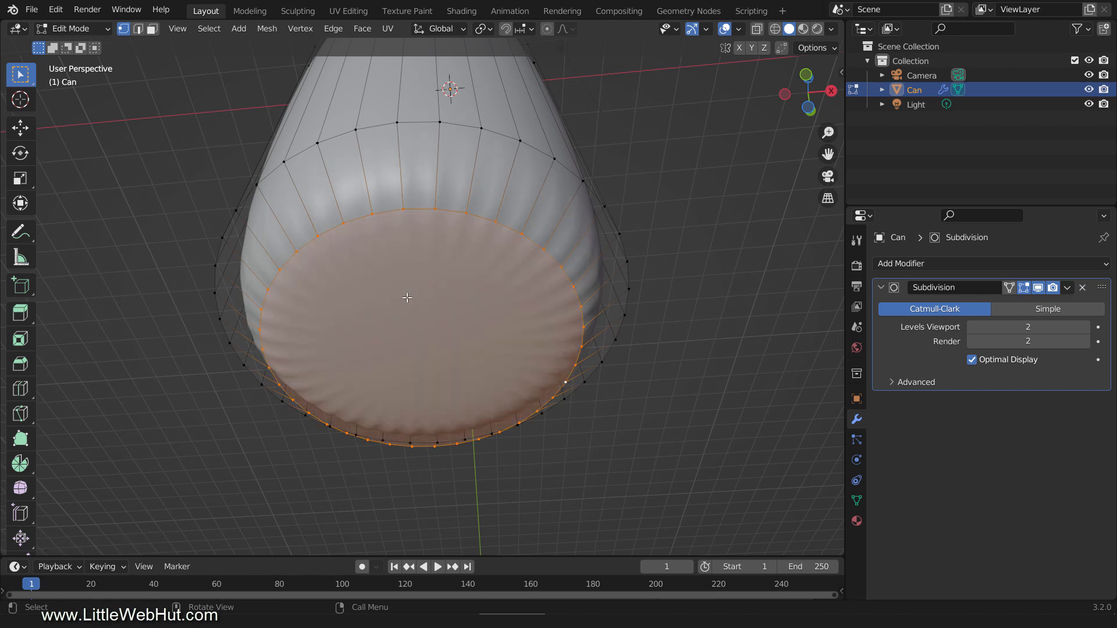
key(i)
click(599, 290)
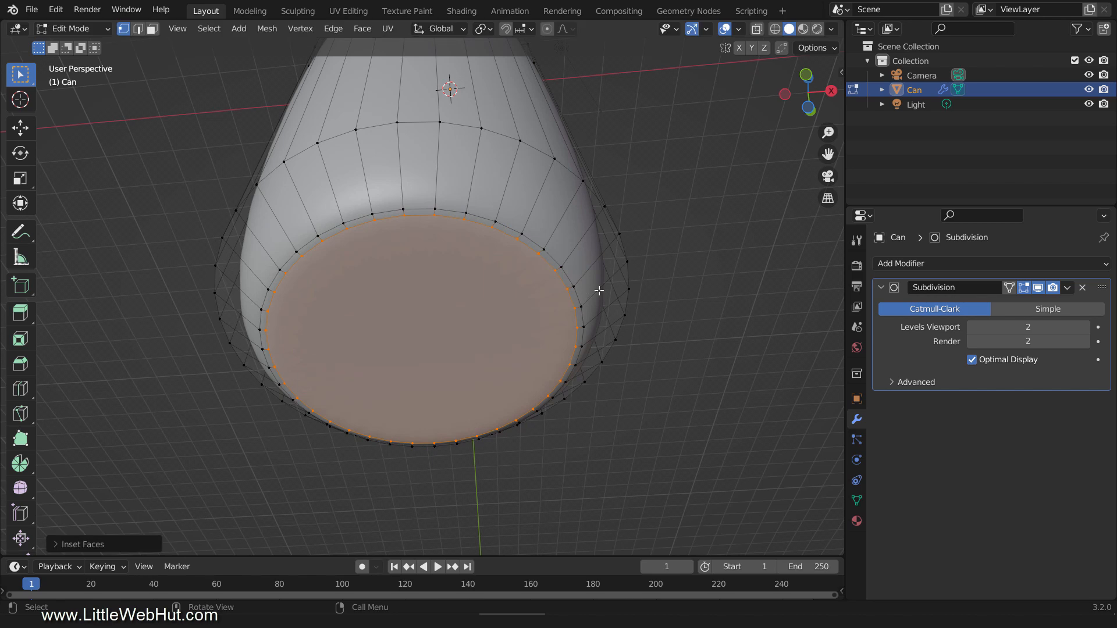
key(i)
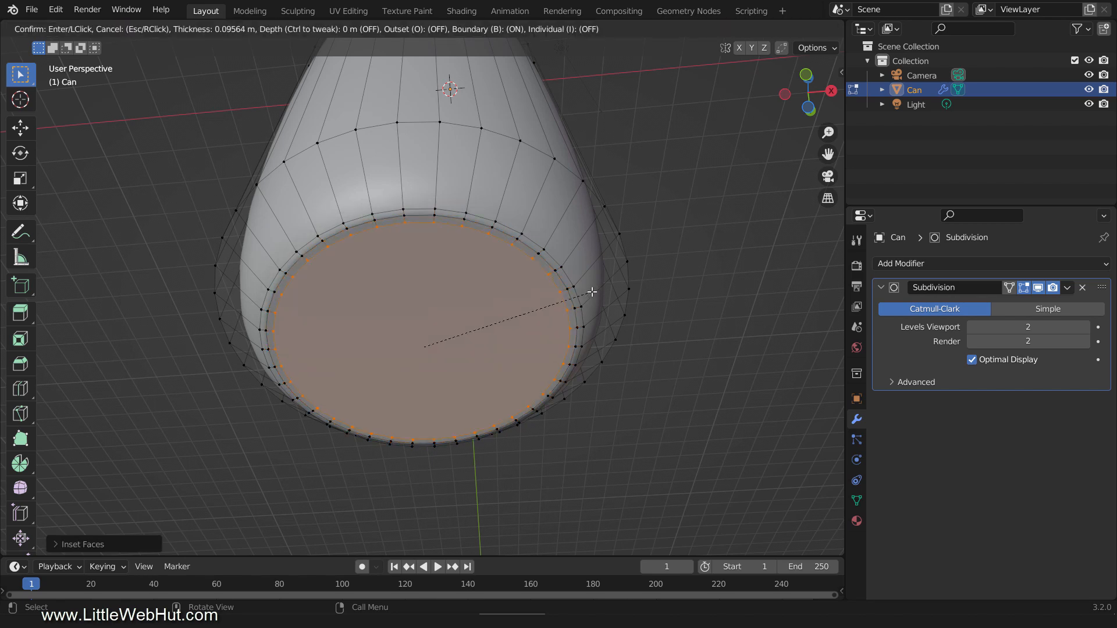
click(591, 292)
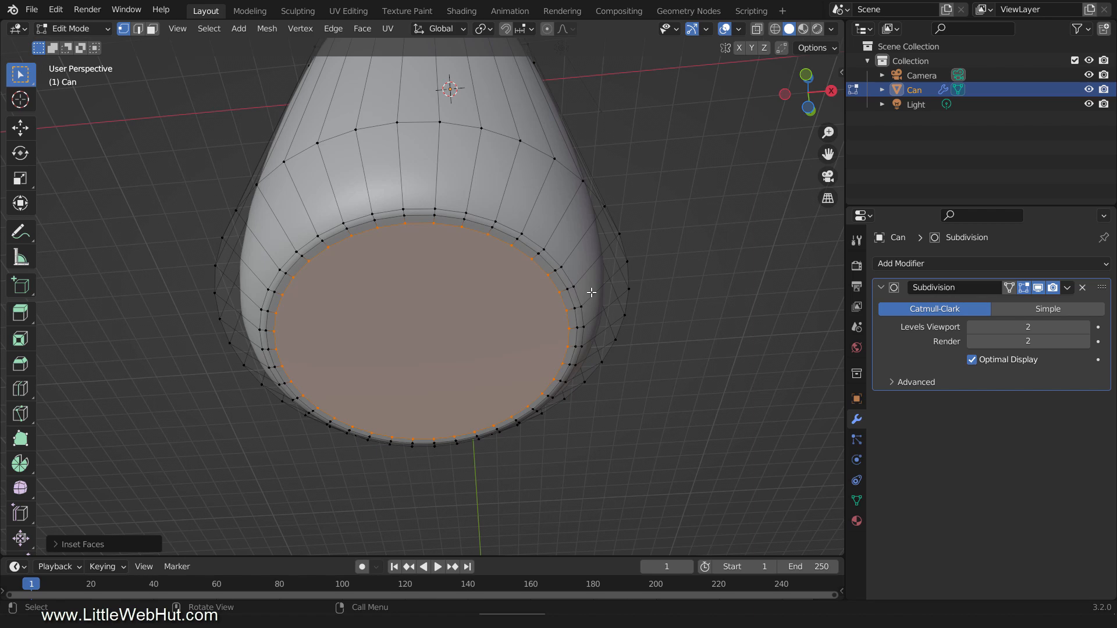
Inset the base face widely, raise it about 0.4 m along Z to make the base concave, and inset it slightly again
key(i)
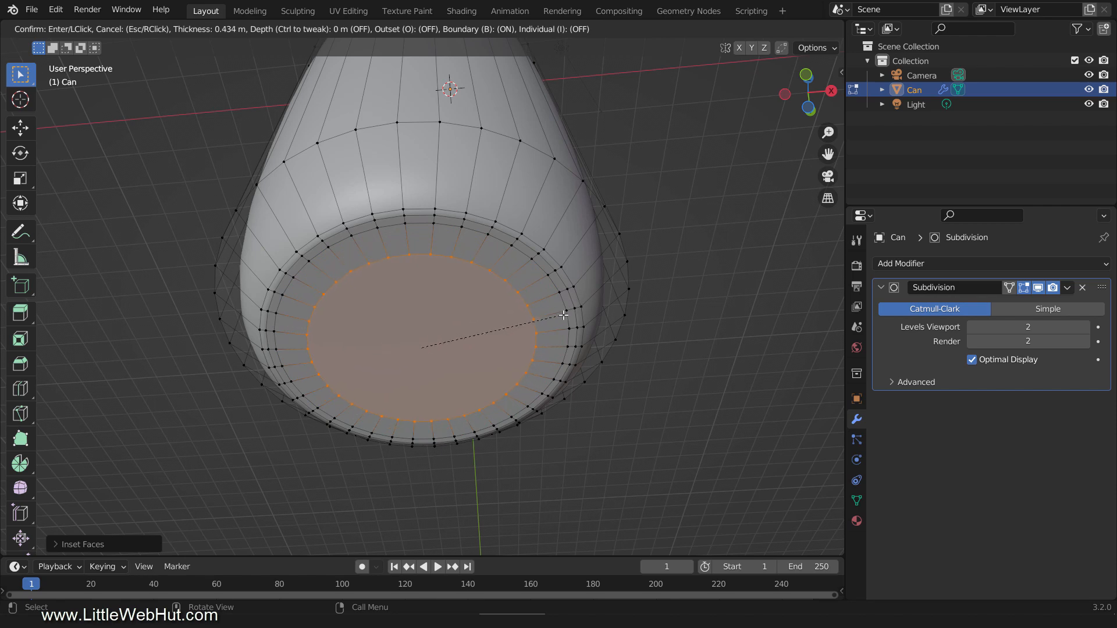
click(524, 344)
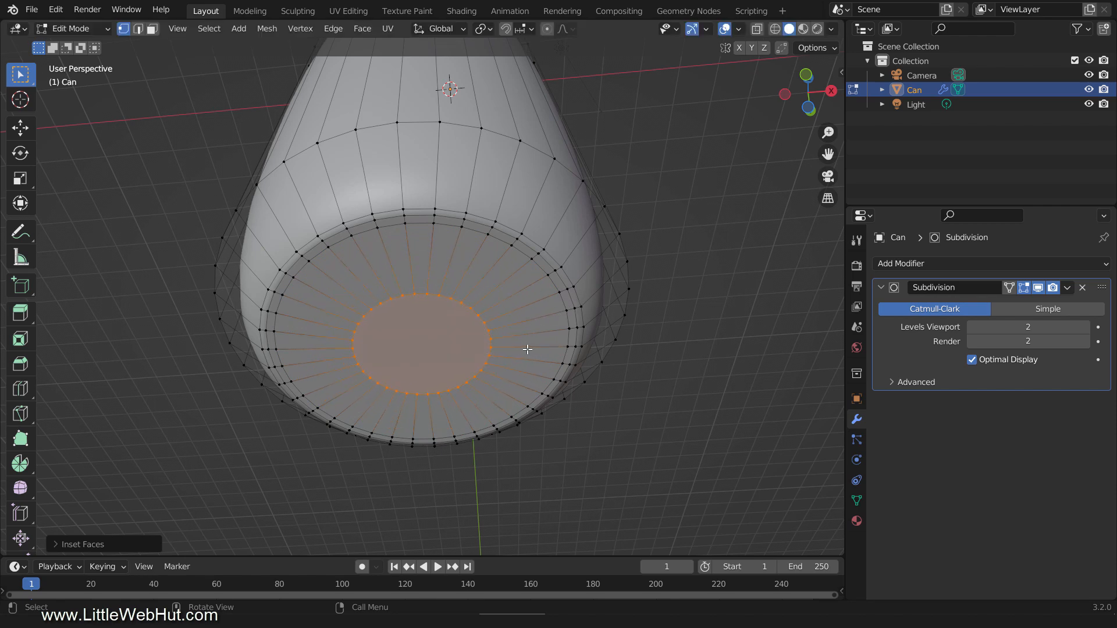
key(g)
key(z)
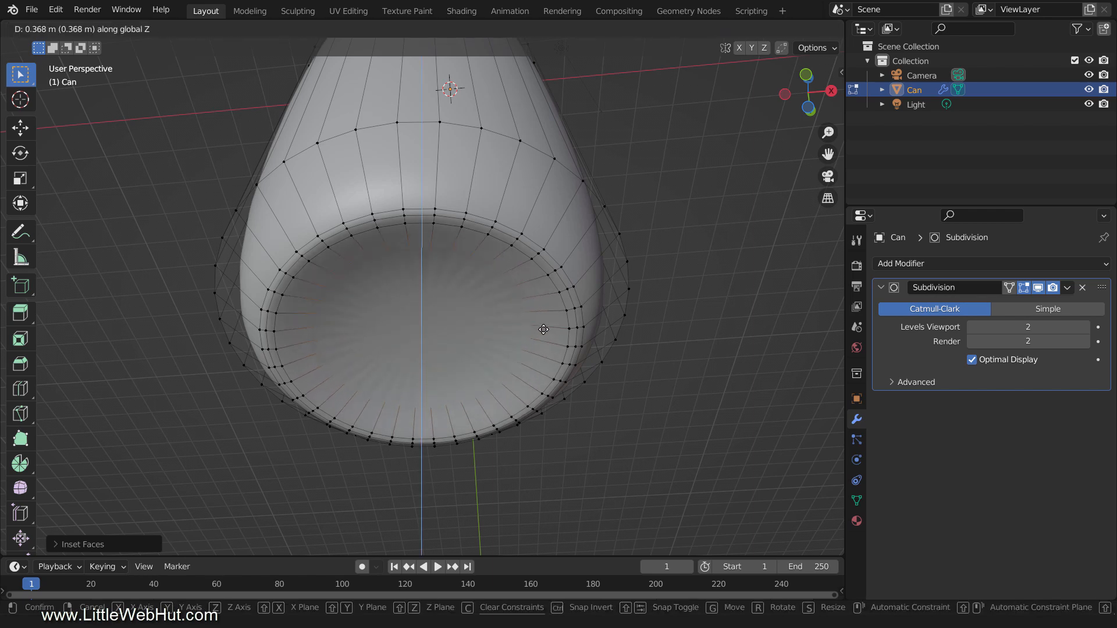
click(545, 327)
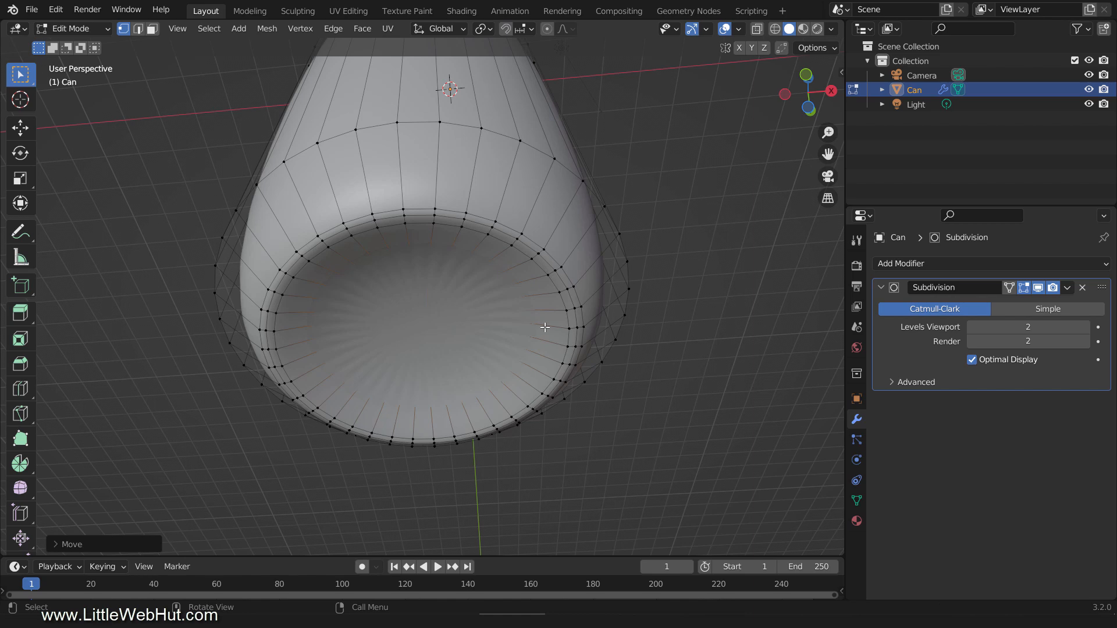
key(i)
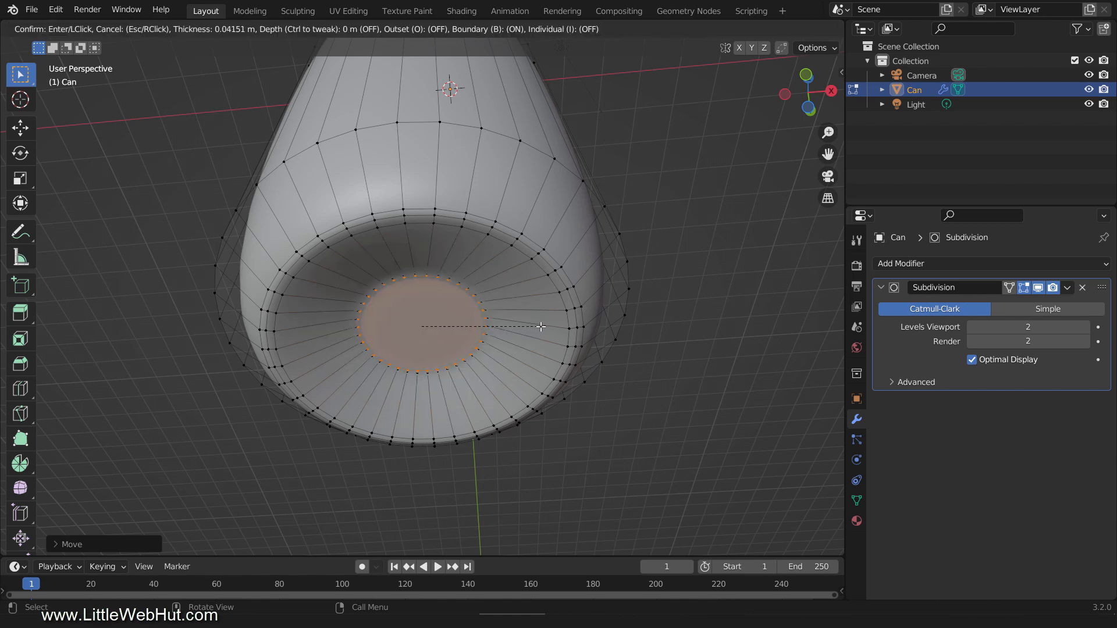
click(537, 327)
Add two loop cuts around the body, sliding one close to its bottom edge and the other just below the shoulder
scroll(536, 326, down, 5)
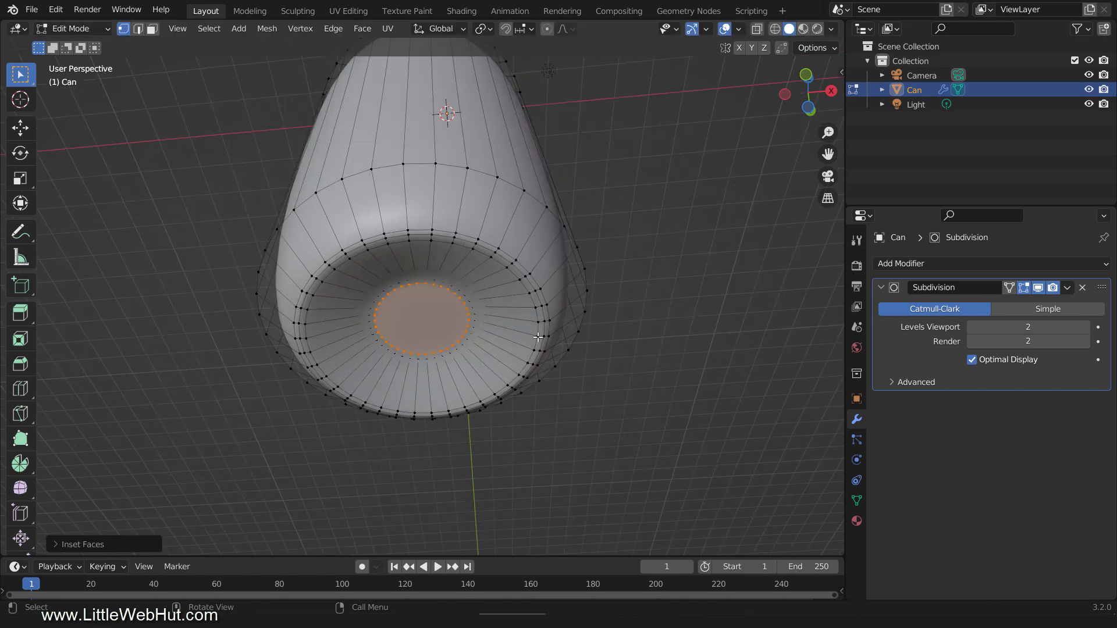
middle_drag(547, 233, 532, 344)
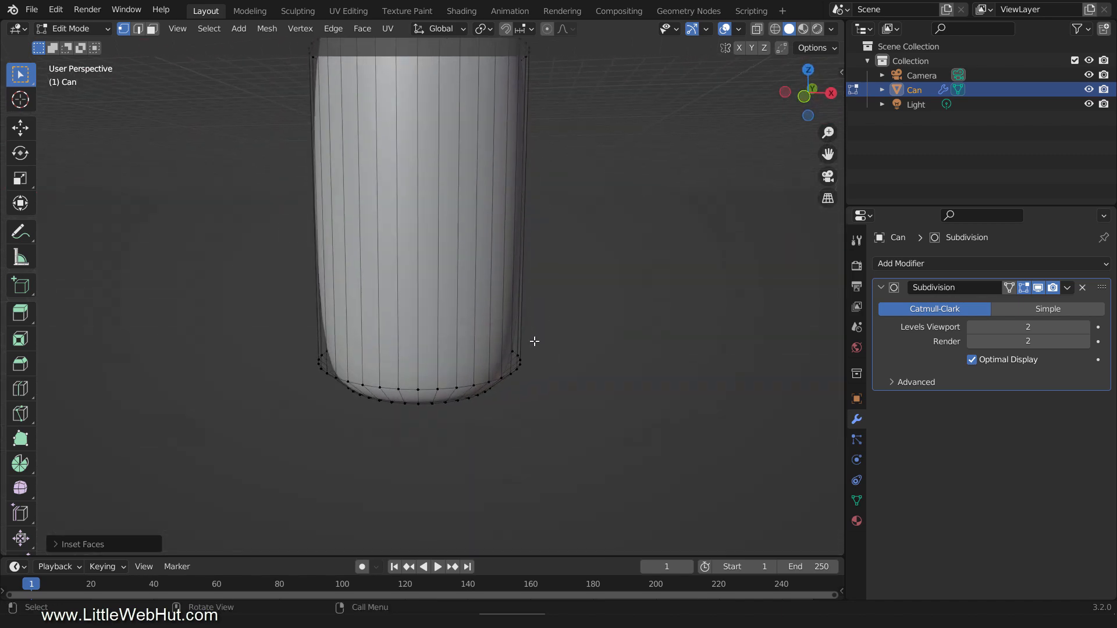
middle_drag(482, 242, 468, 301)
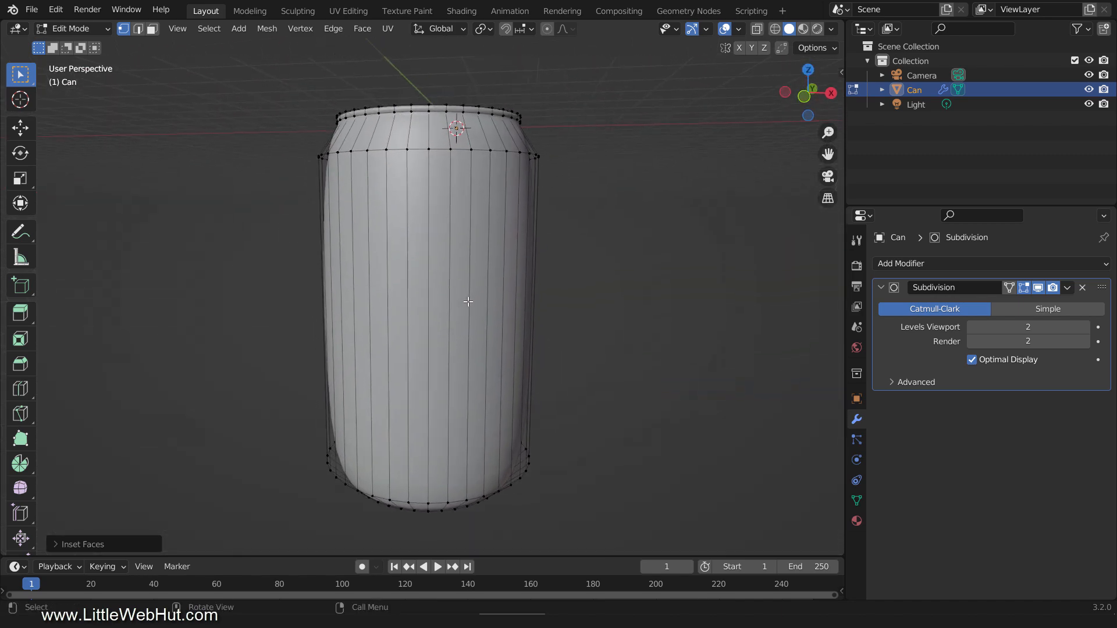
key(ctrl+r)
click(467, 306)
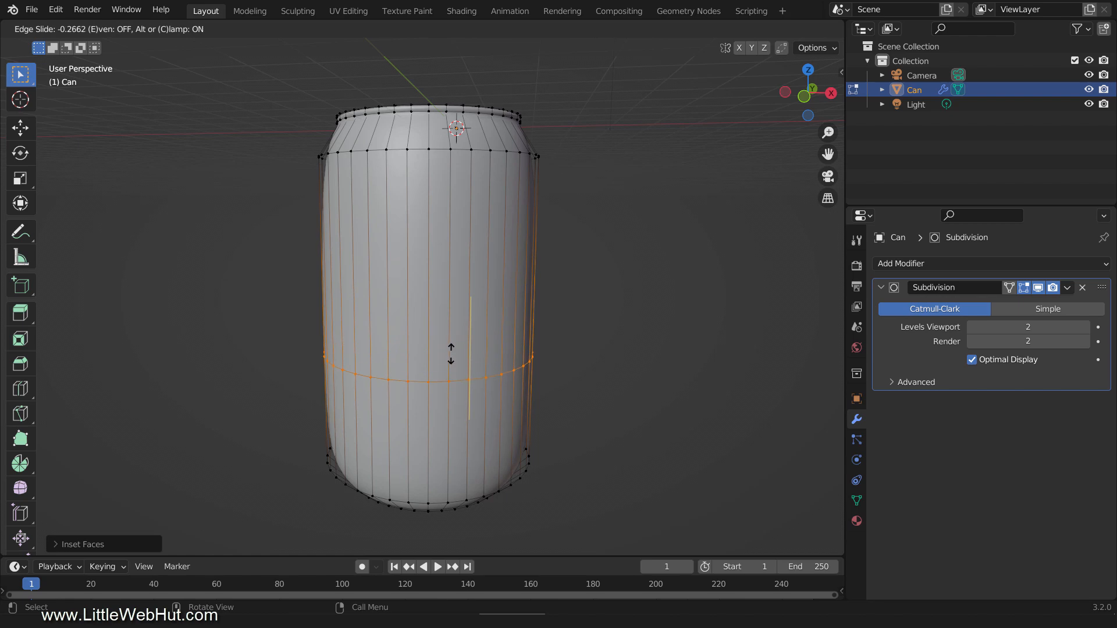
click(431, 473)
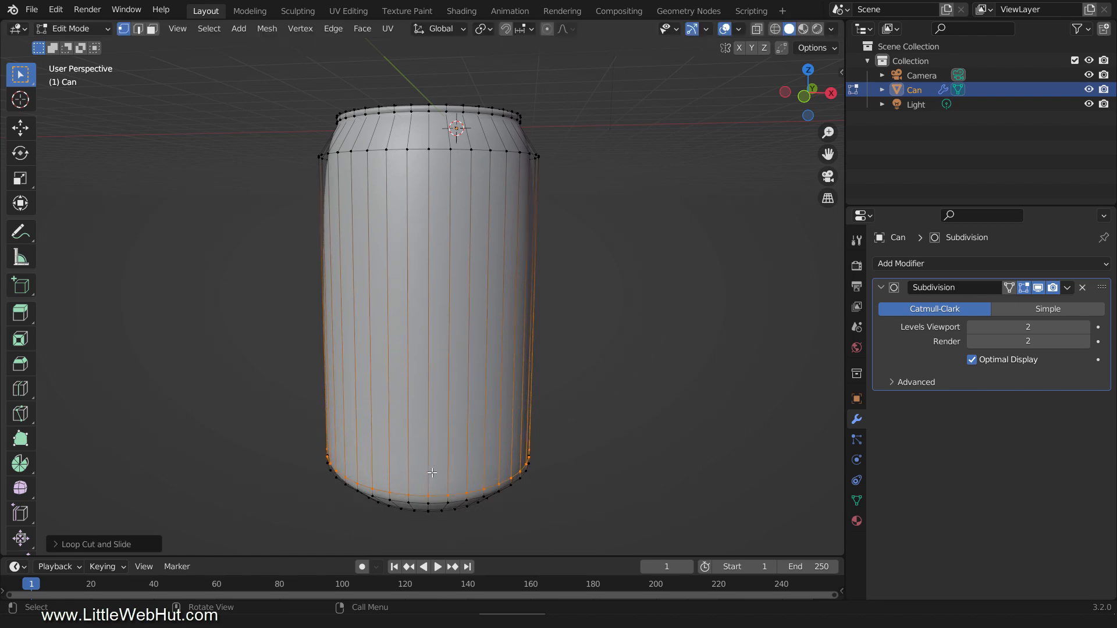
key(ctrl+r)
click(460, 333)
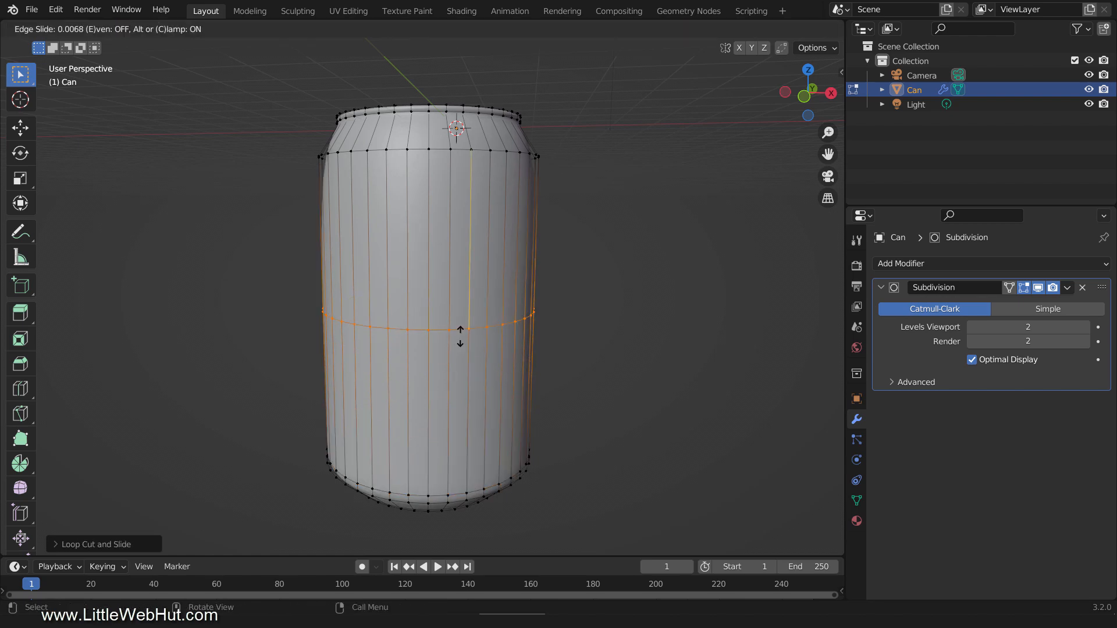
click(462, 174)
Add a loop cut around the tapered shoulder and slide it up against the underside of the rim
shift+middle_drag(461, 174, 466, 317)
scroll(467, 329, up, 4)
scroll(467, 328, up, 2)
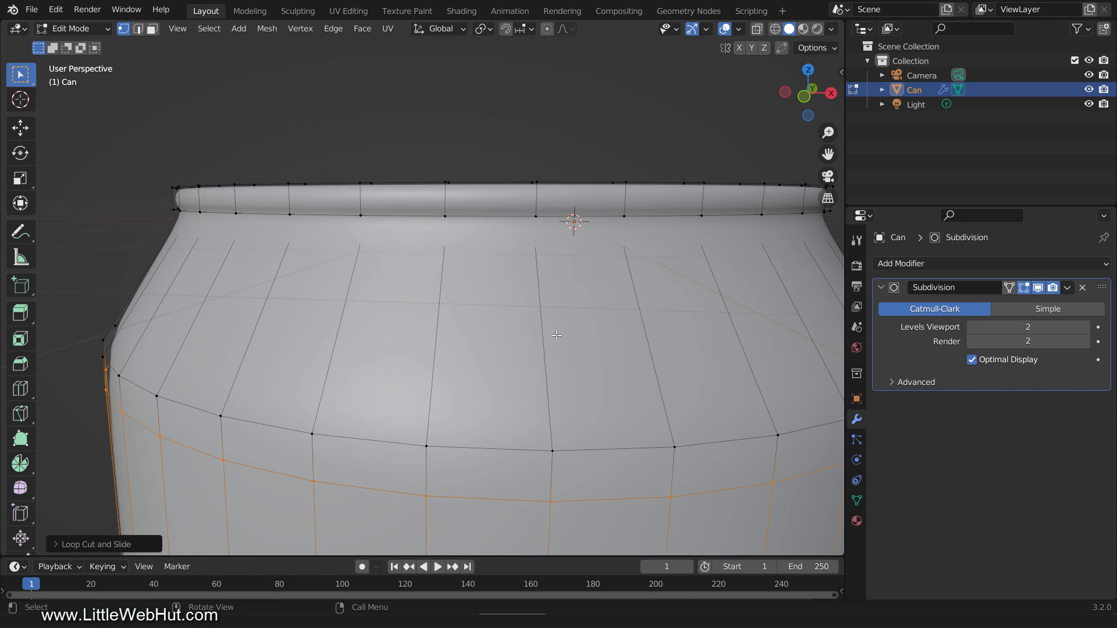
scroll(557, 336, down, 3)
middle_drag(557, 336, 533, 322)
key(ctrl+r)
click(509, 320)
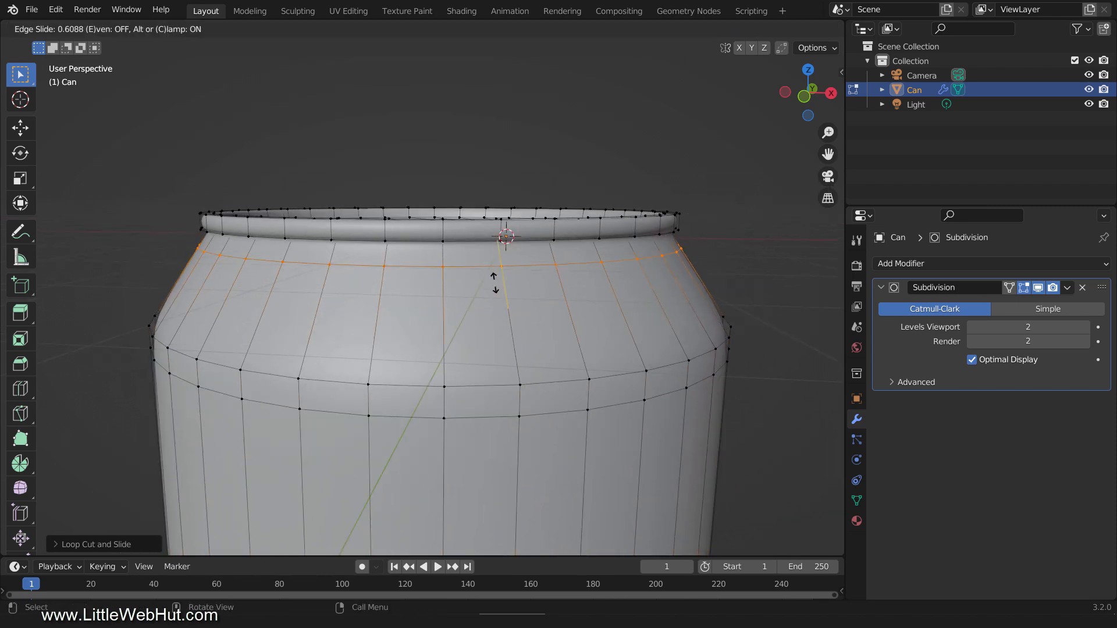
click(484, 206)
Add a loop cut around the rim's inner wall and slide it up close to the rim's top edge
middle_drag(469, 289, 491, 316)
scroll(472, 324, up, 1)
key(ctrl+r)
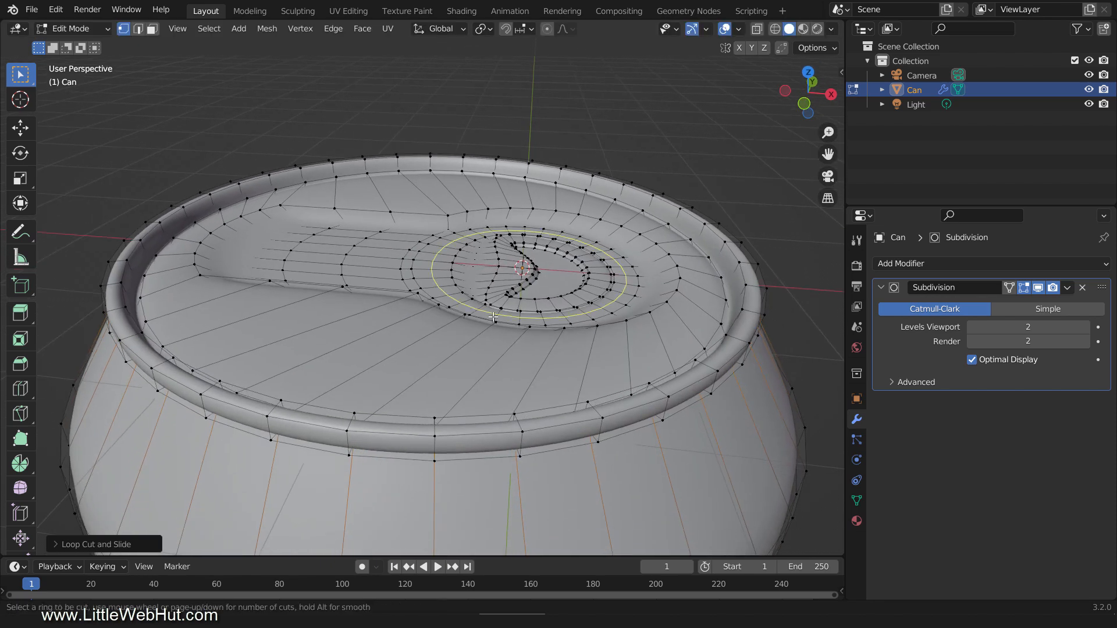
click(273, 175)
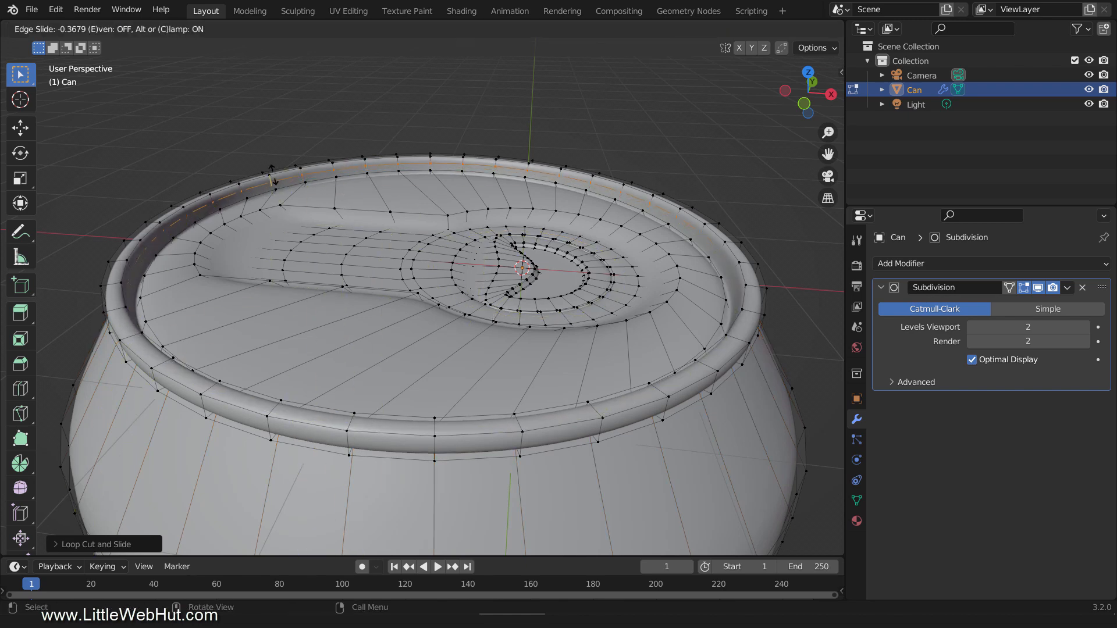
click(277, 169)
Add another loop cut on the rim's inner wall, slide it down to the lid, and scale it by 1.02
key(ctrl+r)
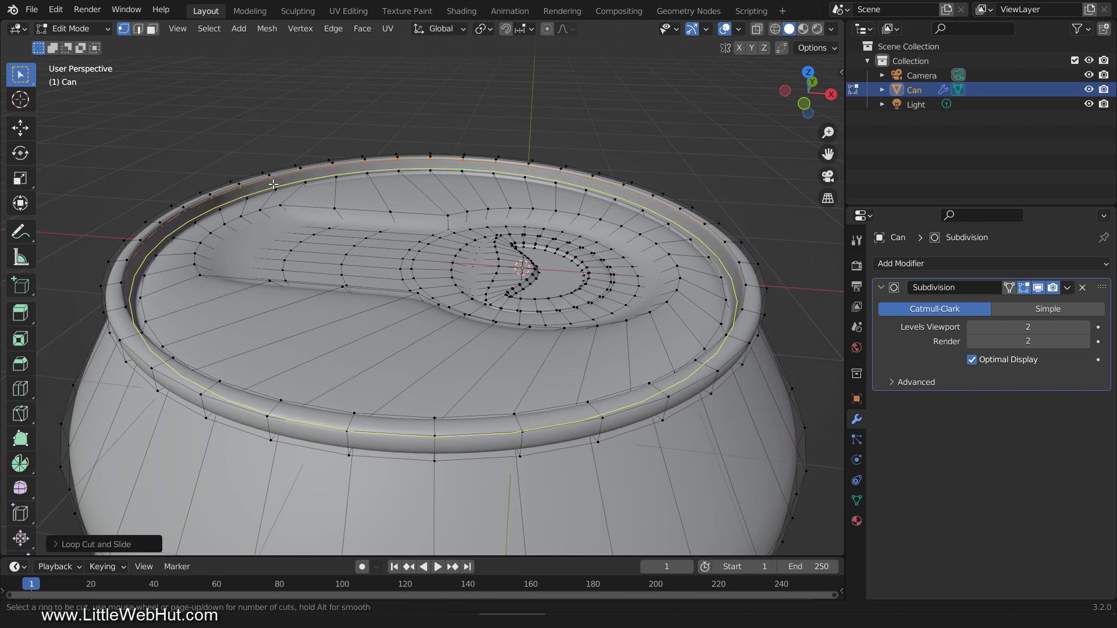
click(274, 184)
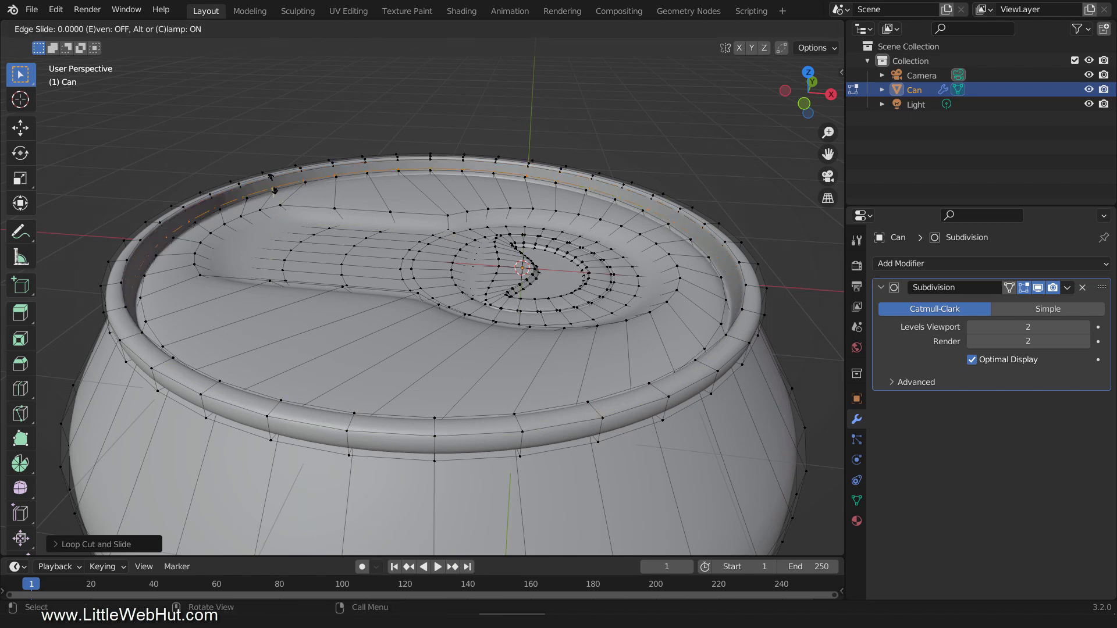
click(270, 240)
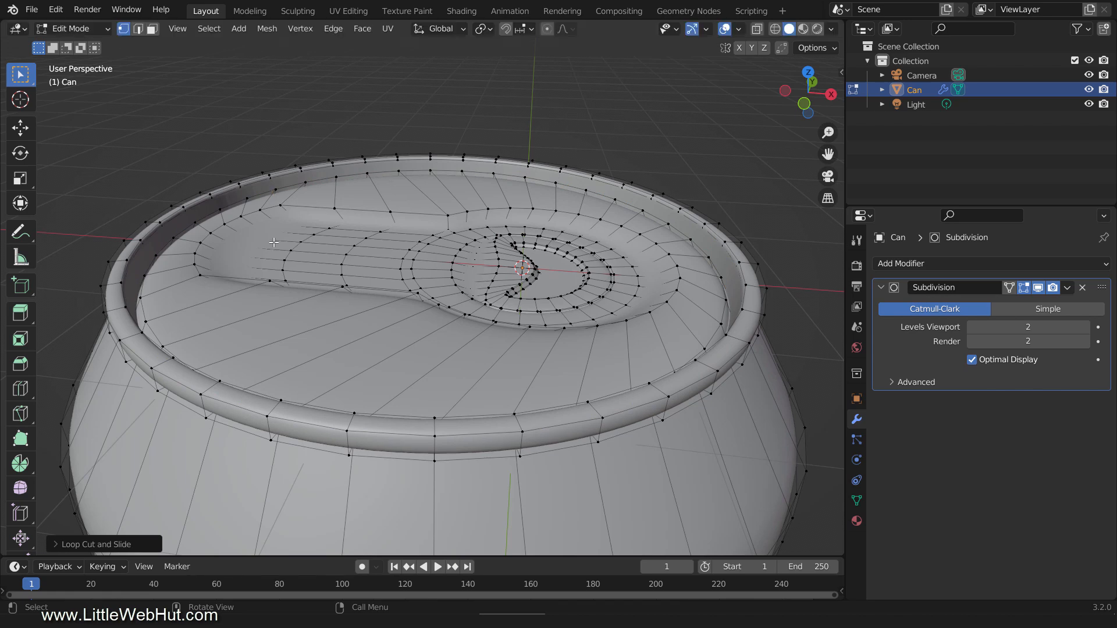
text(s)
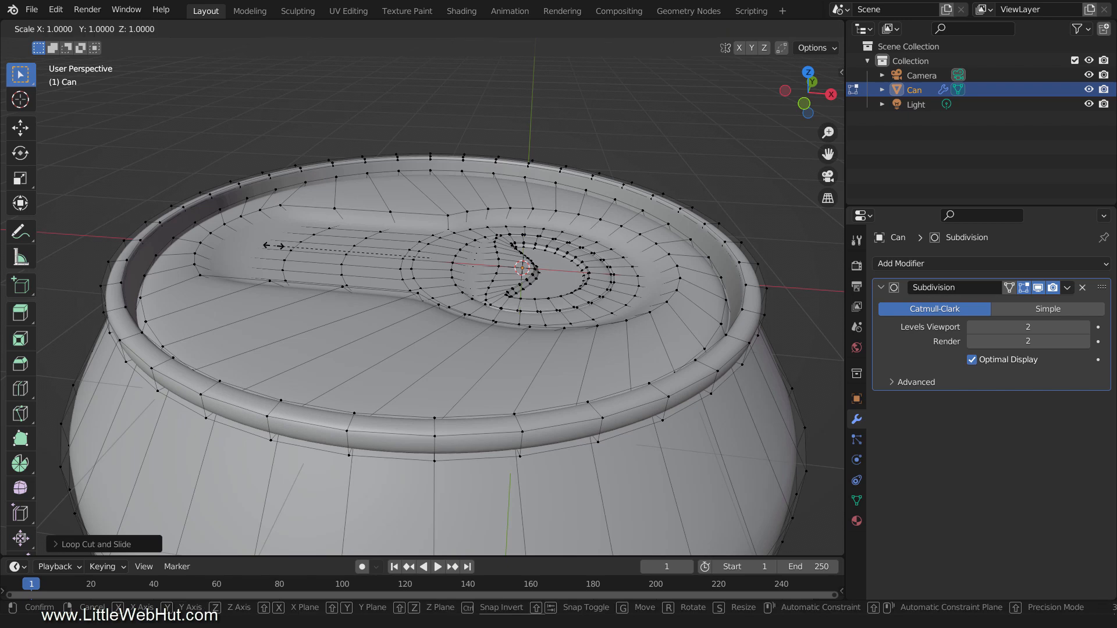
text(1.02)
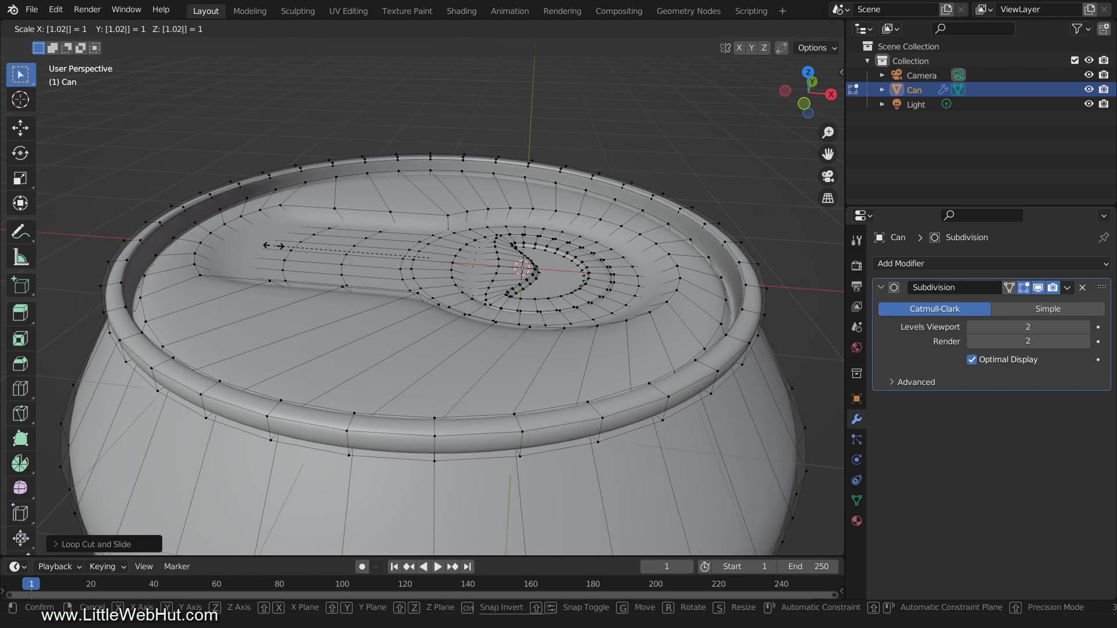
key(Return)
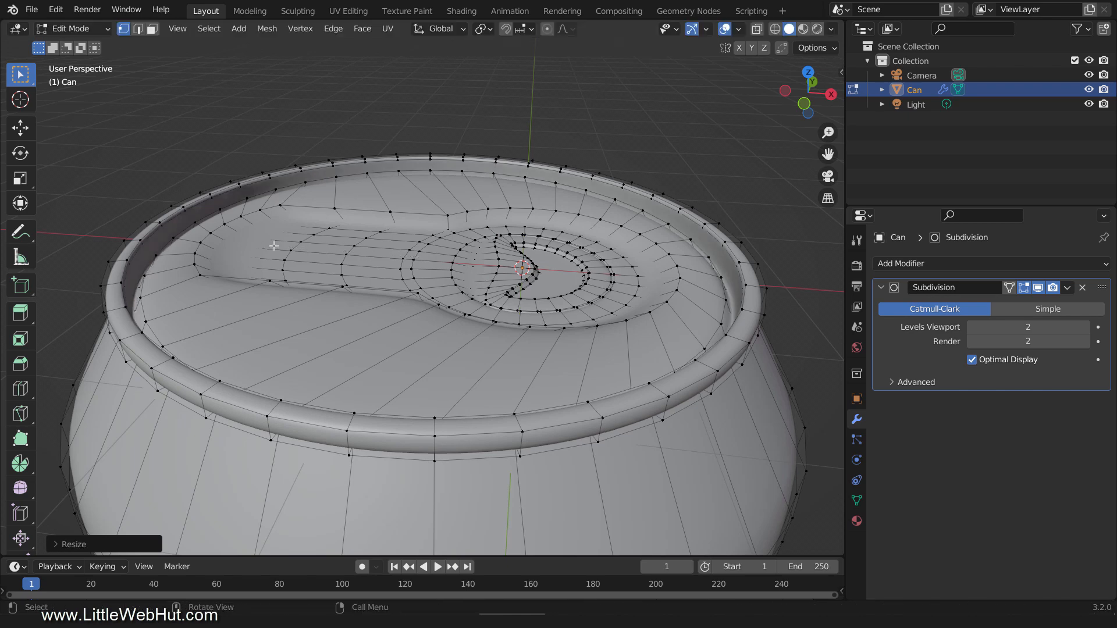
Add a centred loop cut around the rim's outer wall
key(ctrl+r)
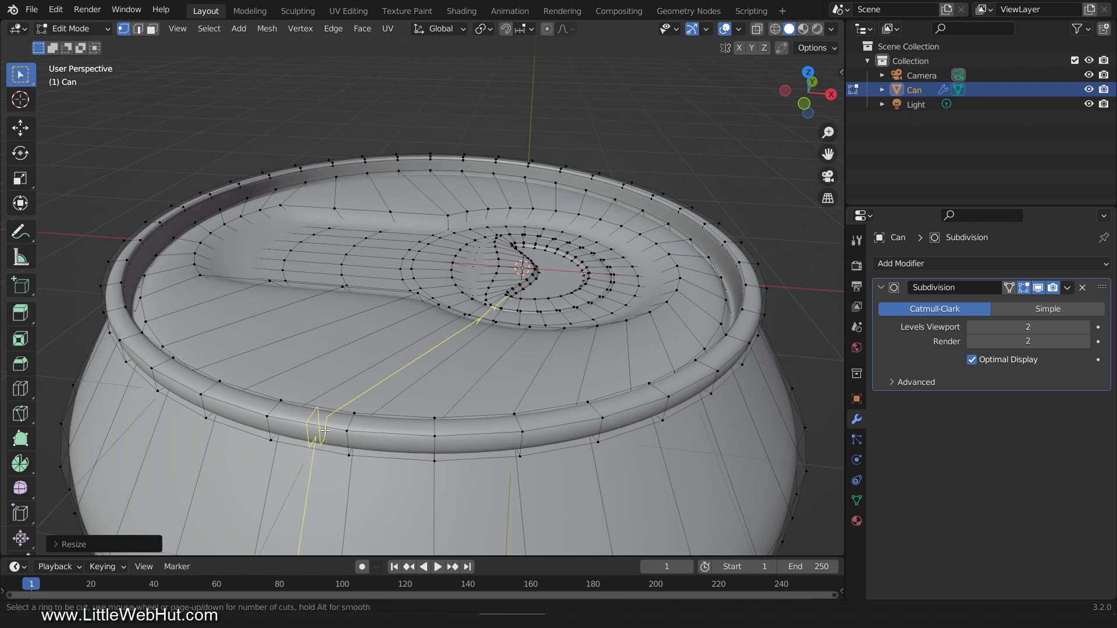
click(347, 444)
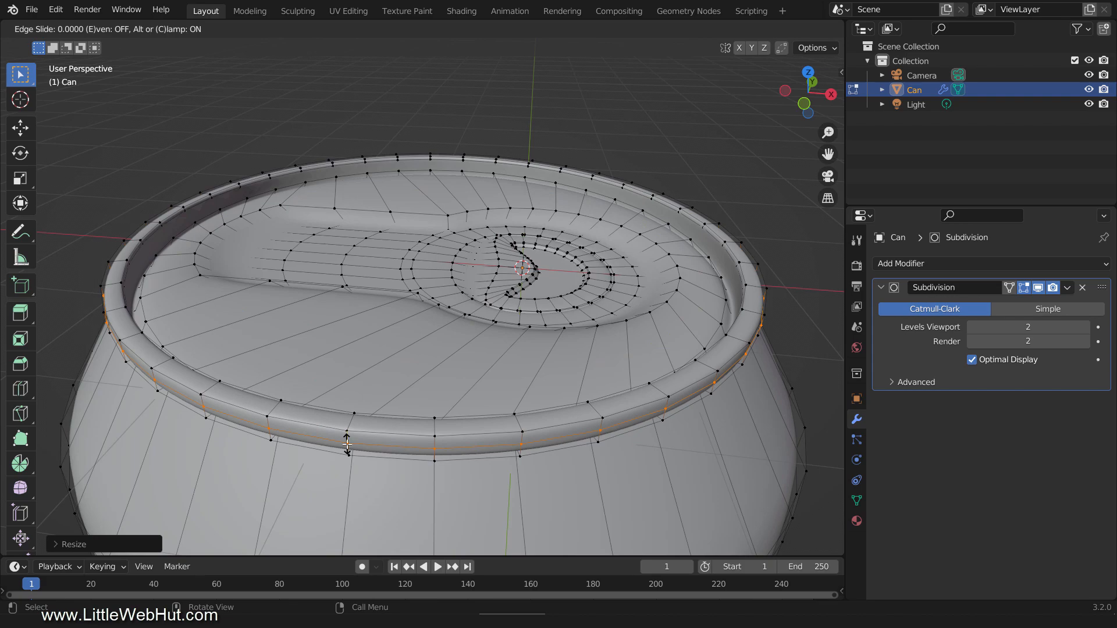
right_click(347, 444)
Add a loop cut around the crescent detail and slide it outward close to the edge of the surrounding outline
scroll(347, 444, up, 2)
middle_drag(347, 444, 447, 312)
scroll(417, 412, up, 3)
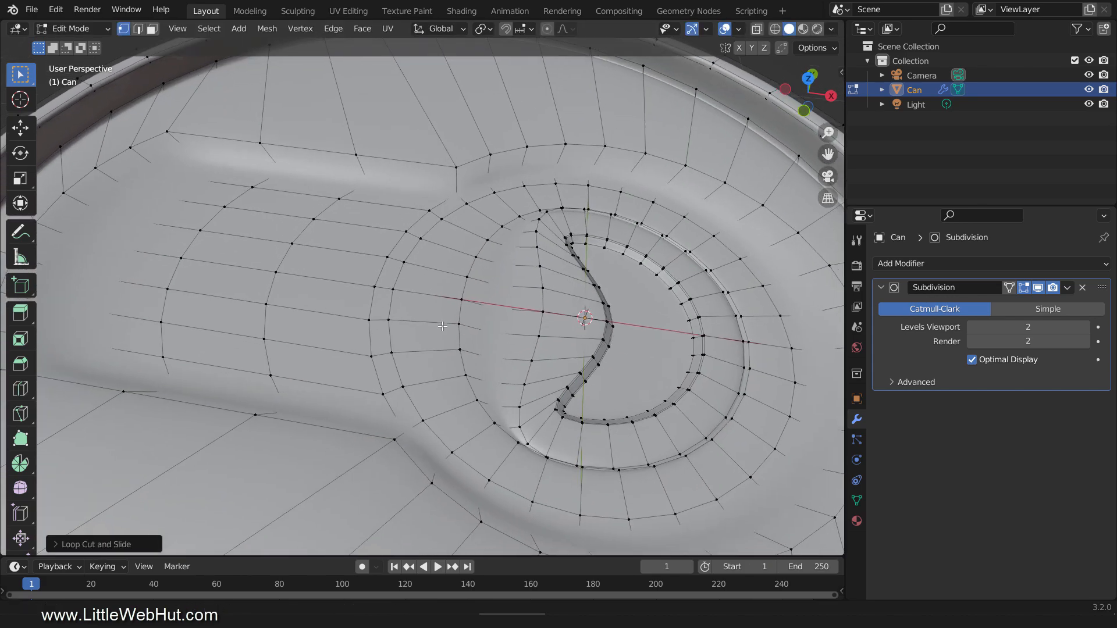
scroll(447, 313, down, 2)
key(ctrl+r)
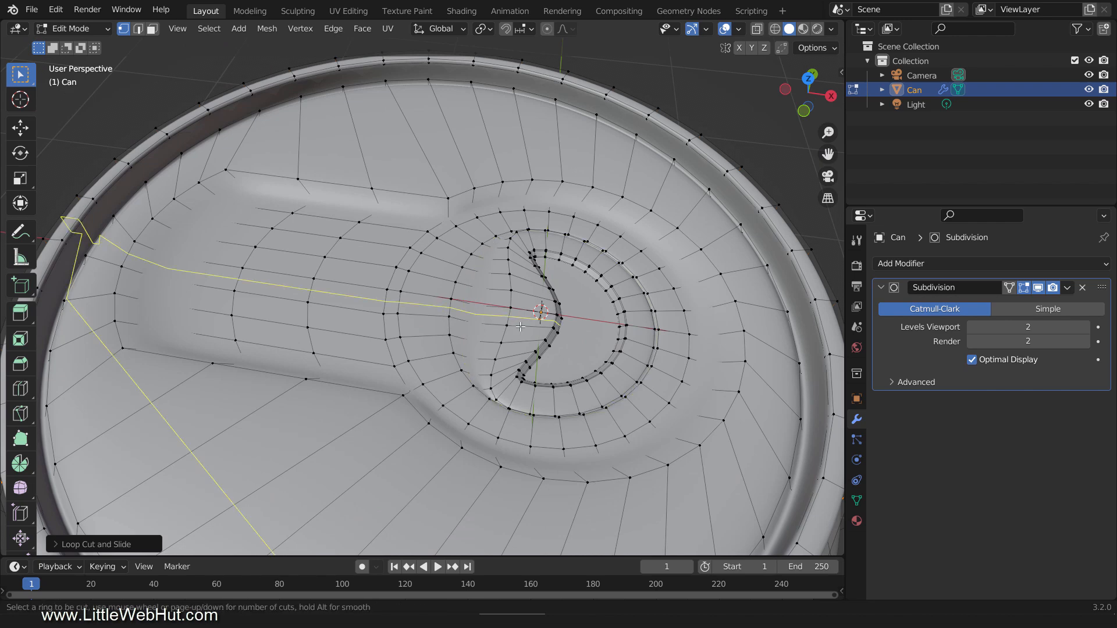
click(640, 347)
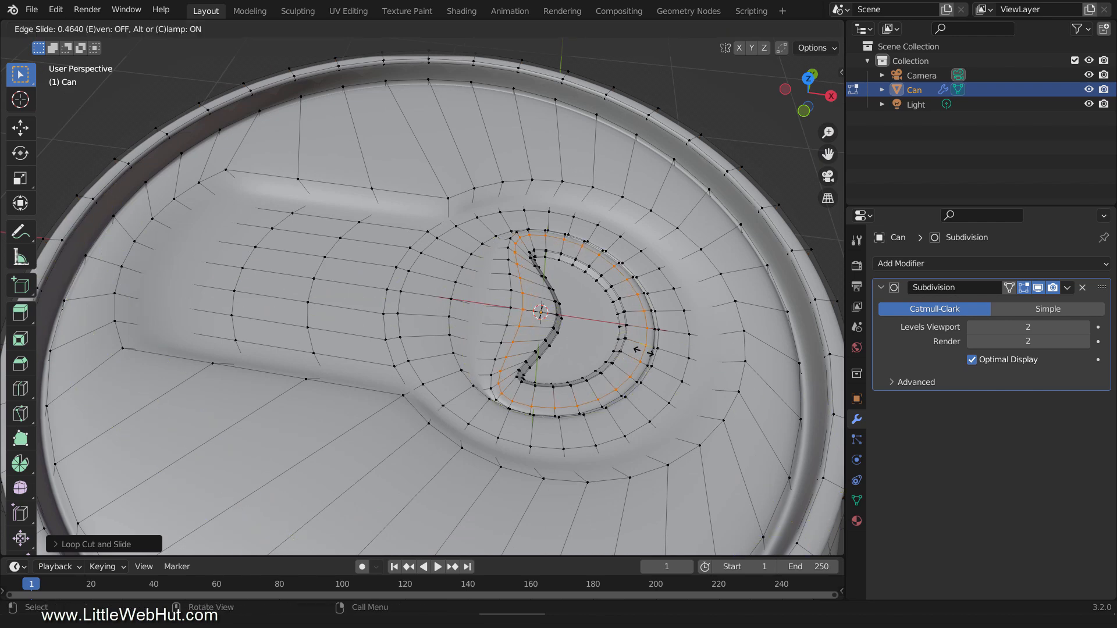
click(647, 357)
Add a loop cut just outside the round outline surrounding the crescent detail and slide it inward close to that outline
key(ctrl+r)
click(669, 353)
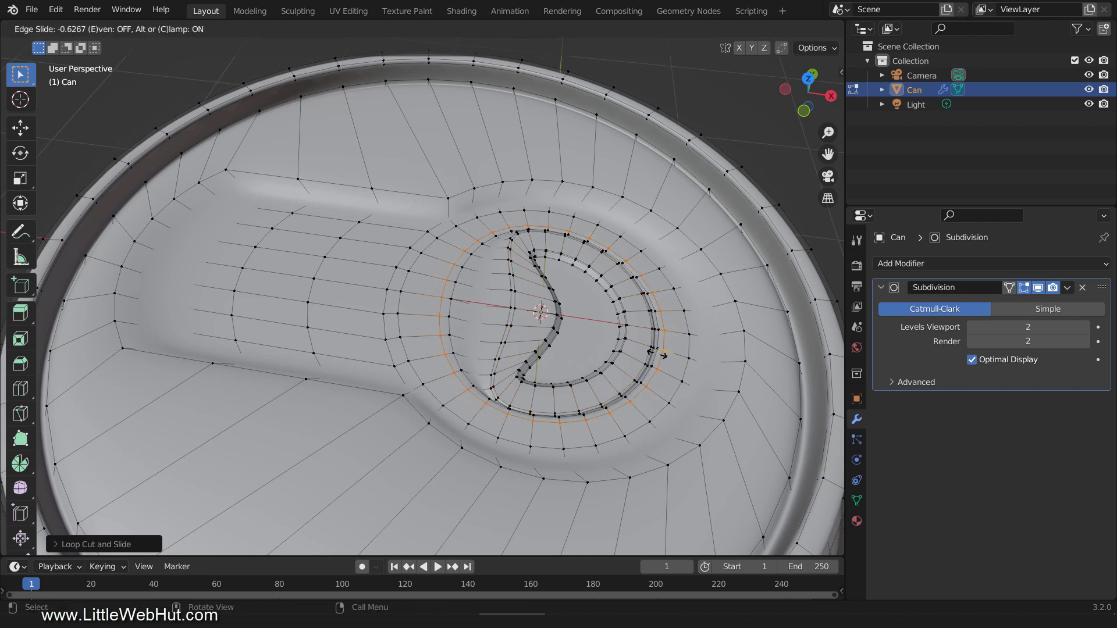
click(654, 354)
Add a loop cut on the flat lid between recess and rim, slide it outward close to the rim, and enable Even for it
scroll(654, 354, down, 6)
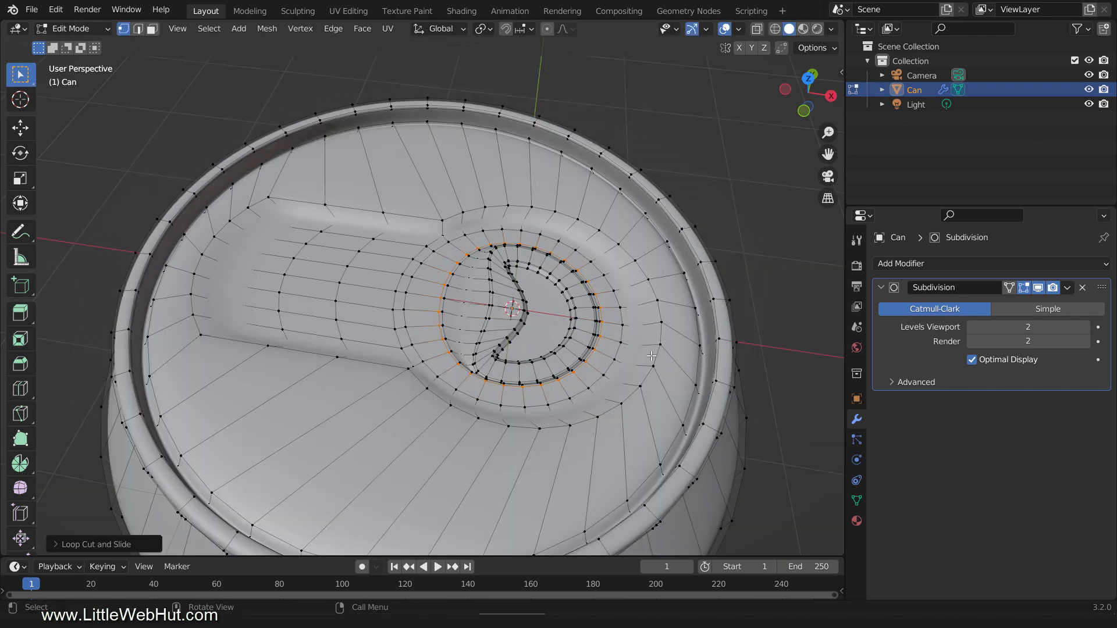
middle_drag(650, 360, 597, 374)
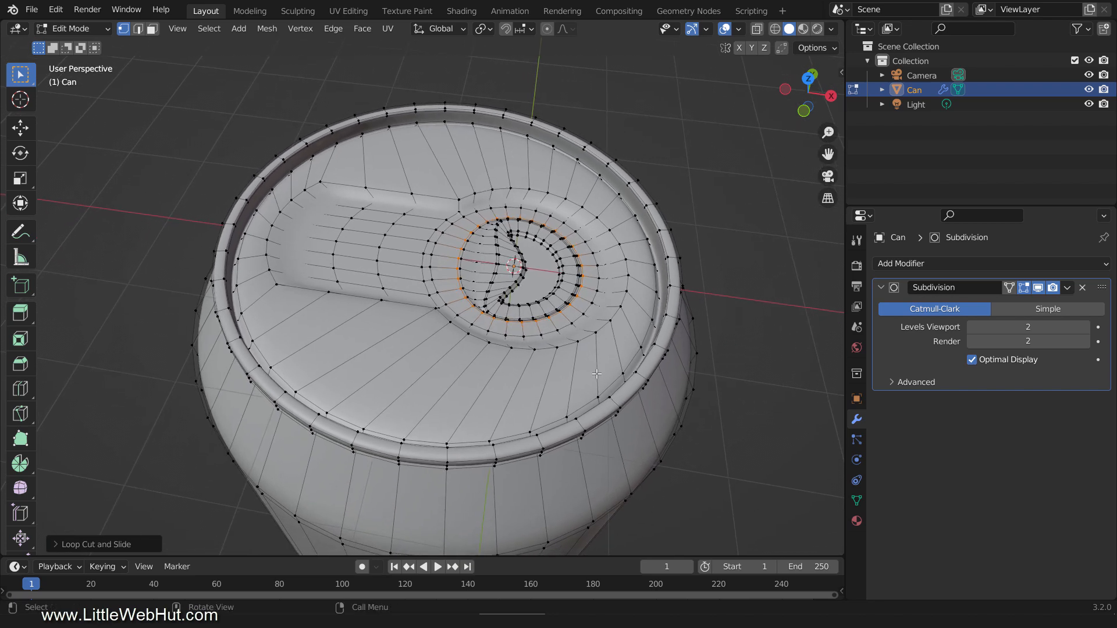
key(ctrl+r)
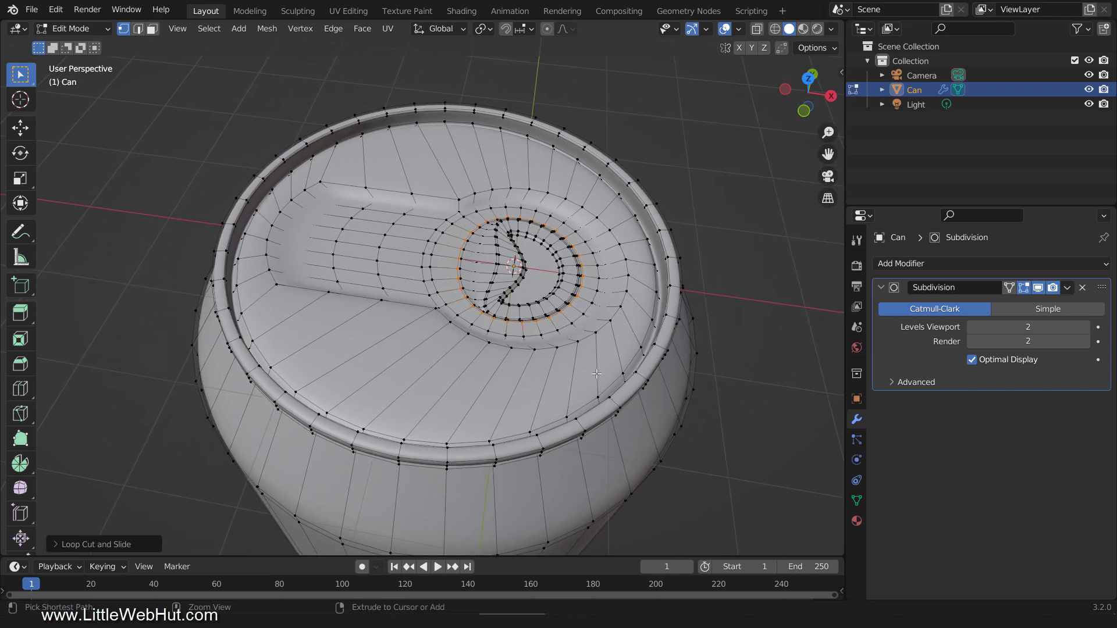
click(549, 373)
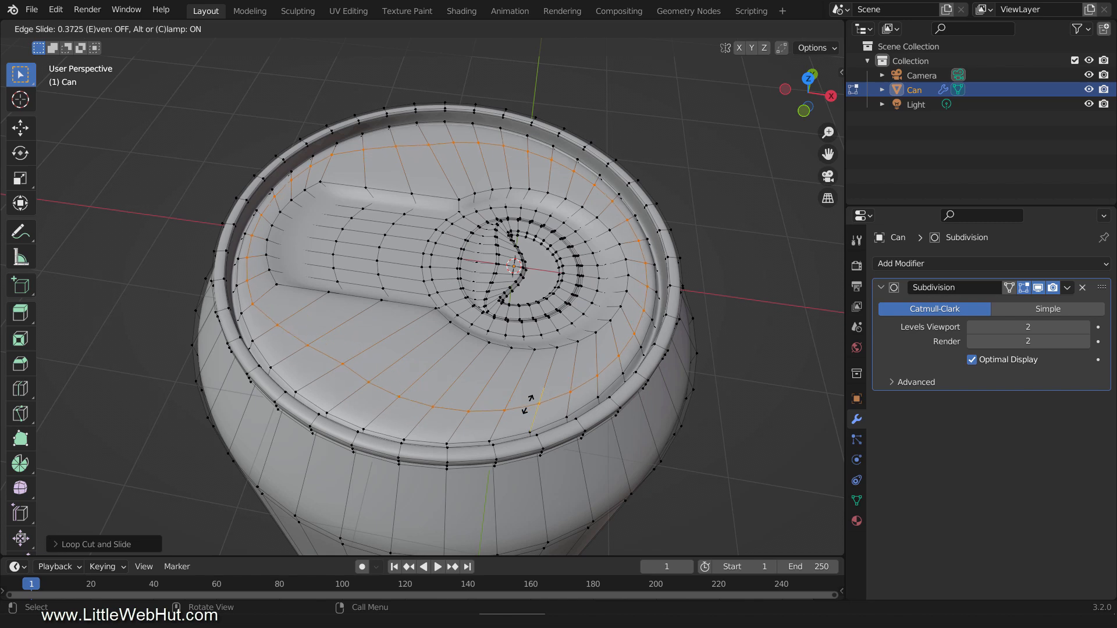
click(529, 422)
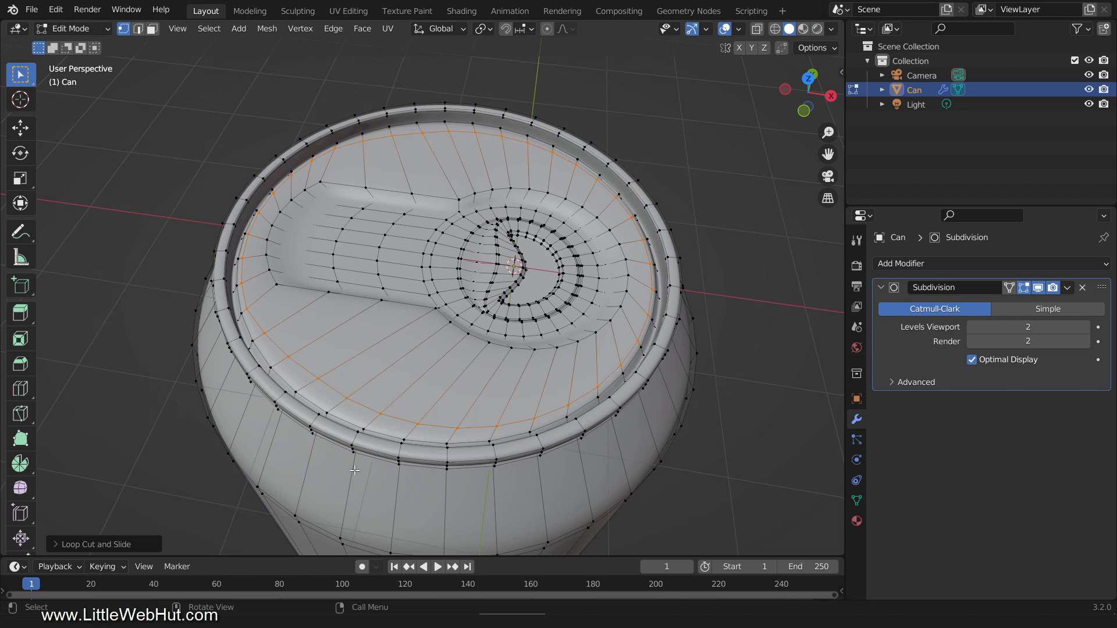
click(60, 544)
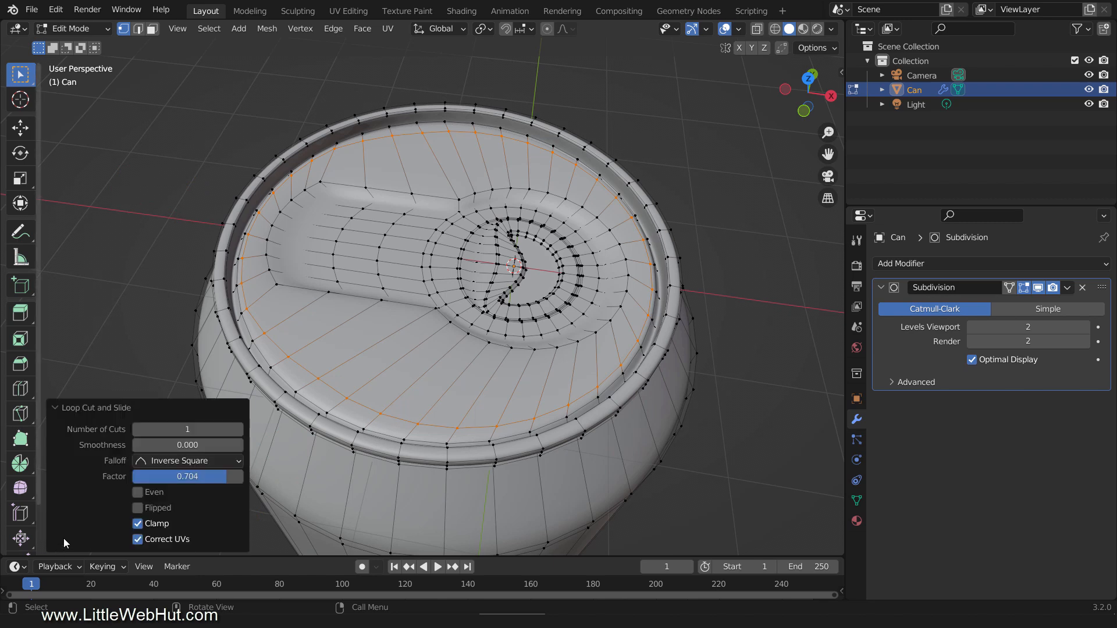
click(138, 493)
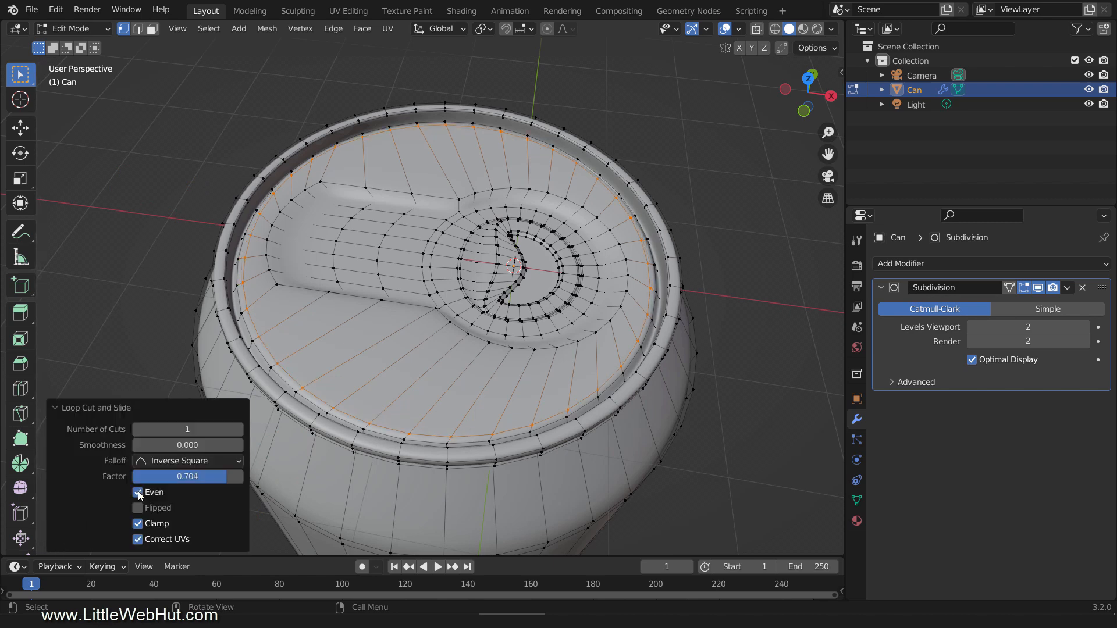
Add a loop cut around the lid recess with Even disabled and a slide factor of -0.9
key(ctrl+r)
click(415, 389)
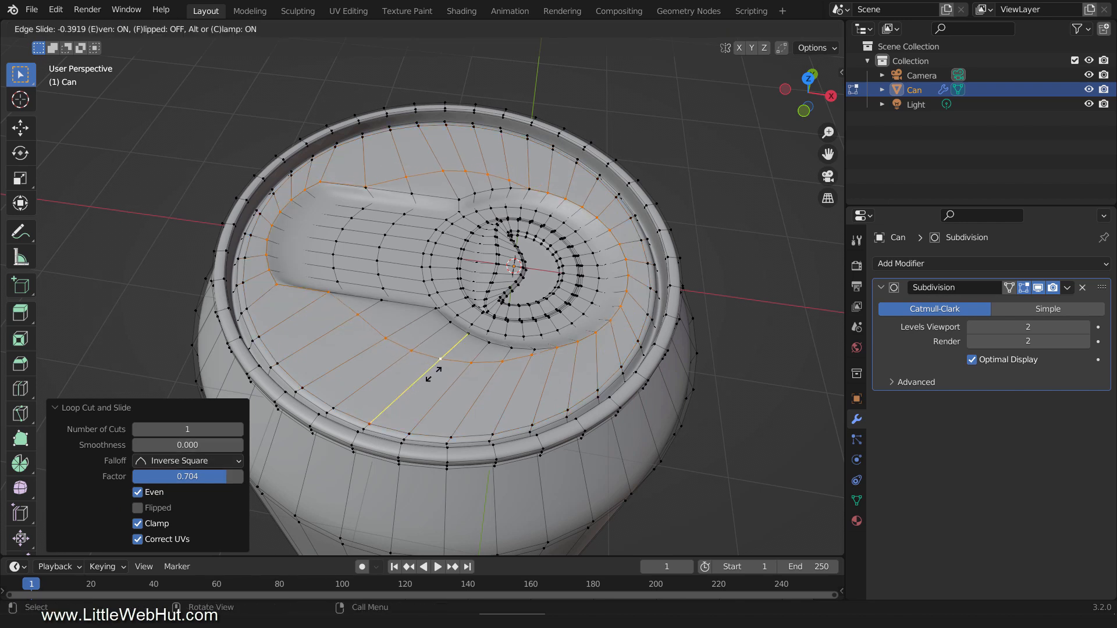
click(433, 374)
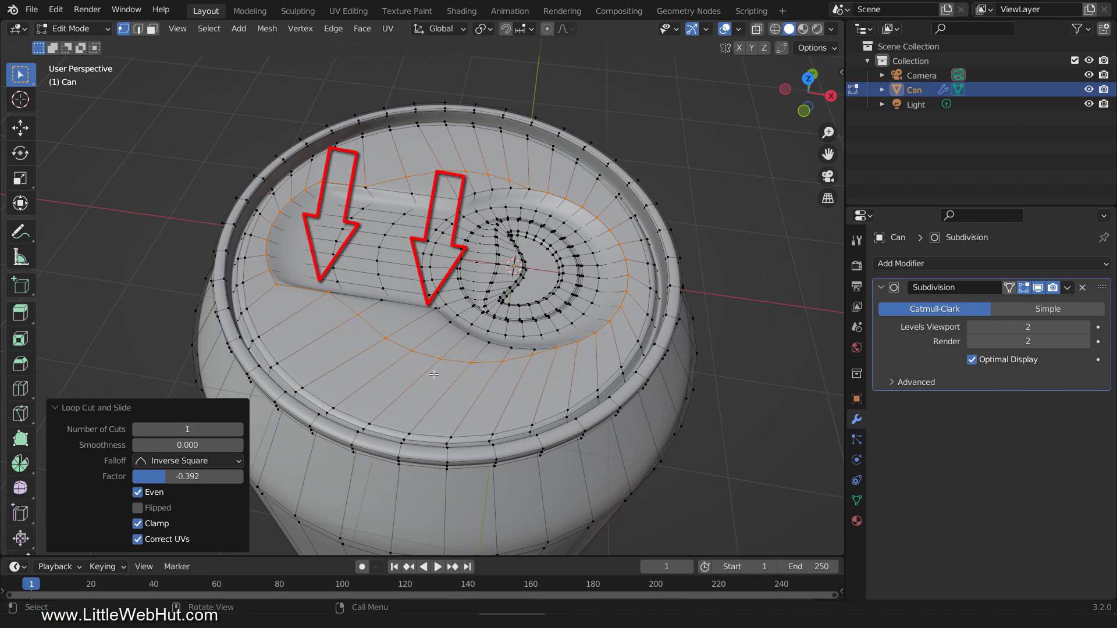
click(140, 492)
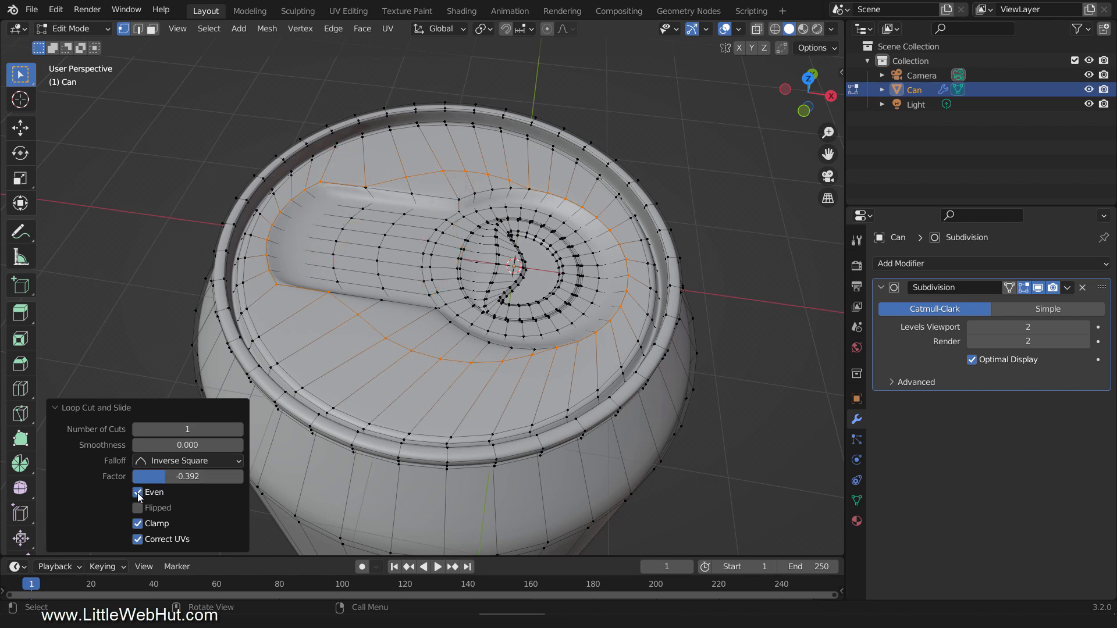
double_click(167, 476)
text(-)
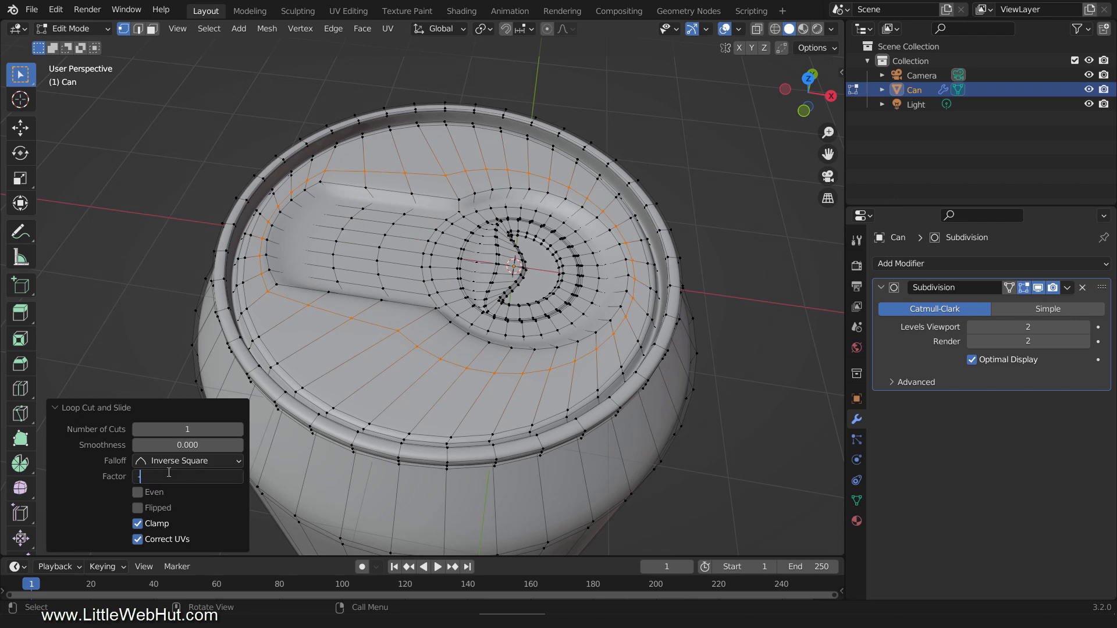
text(0.9)
key(Return)
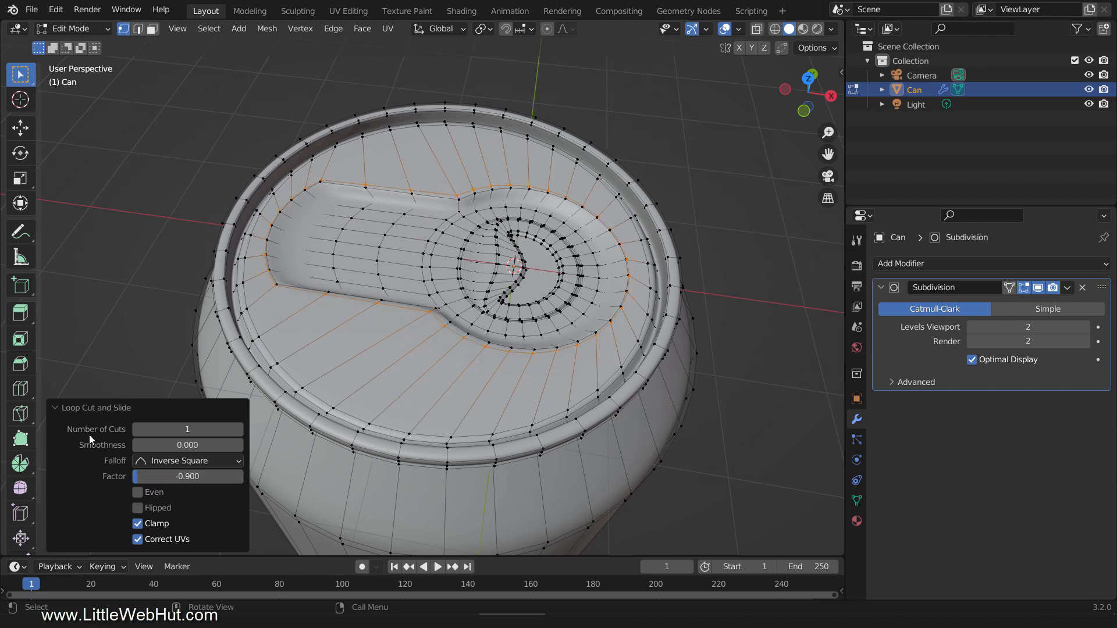
click(55, 409)
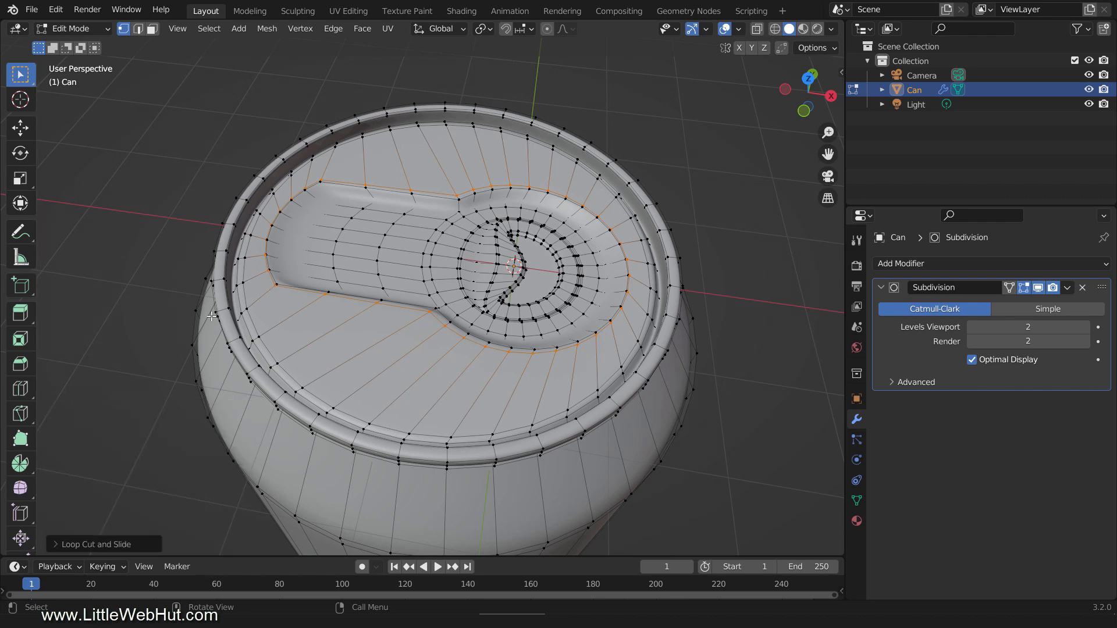
Preview the smoothed lid with the viewport overlays temporarily hidden, and save the file
click(725, 33)
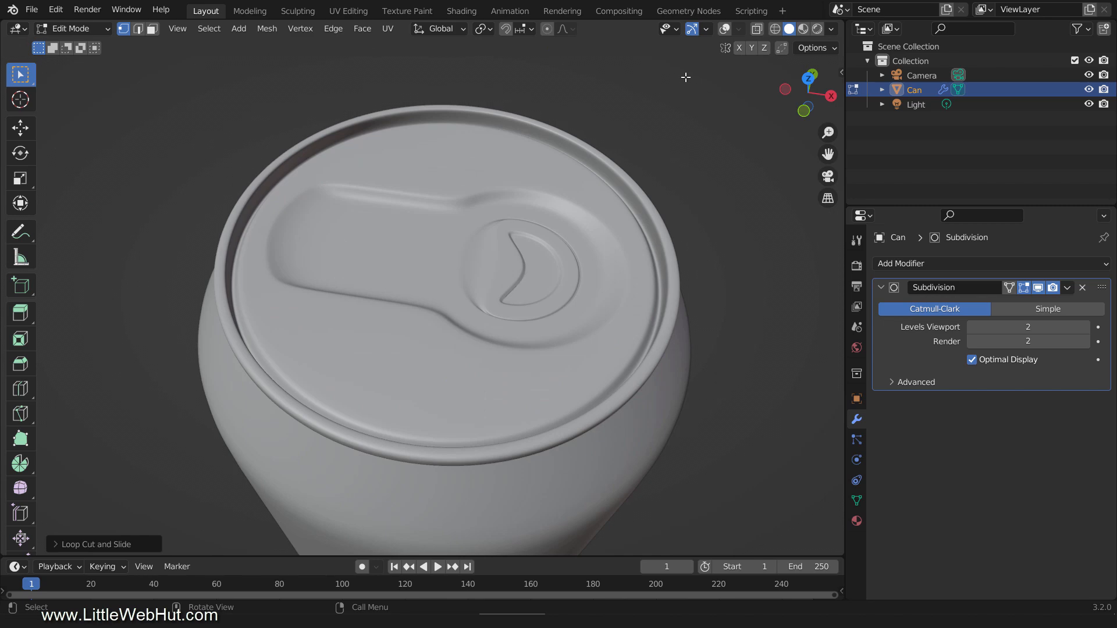
click(724, 30)
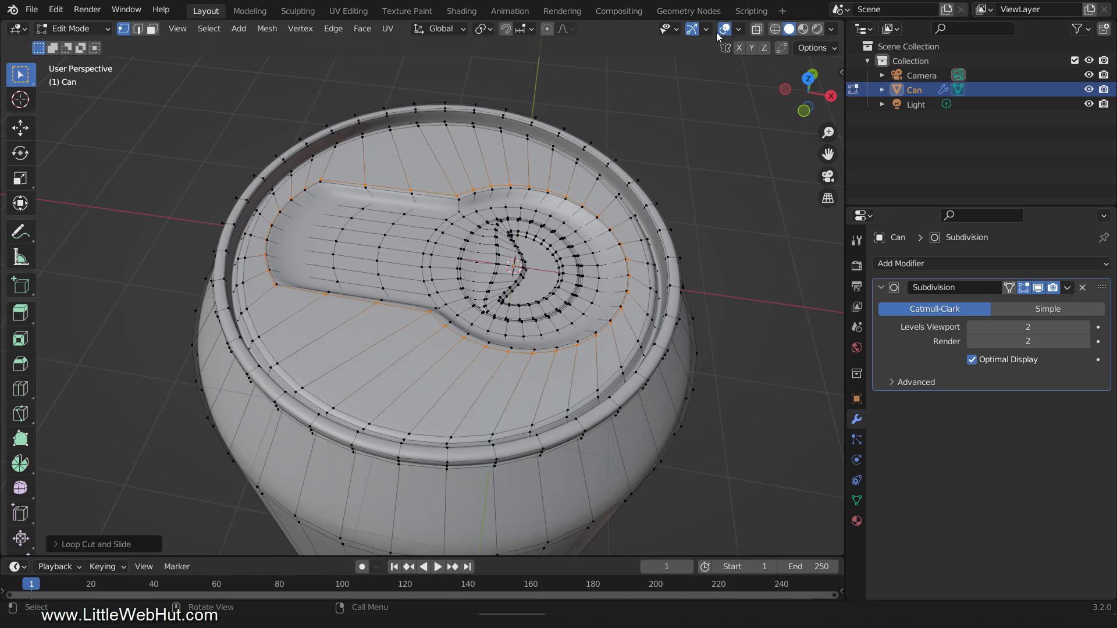
click(30, 10)
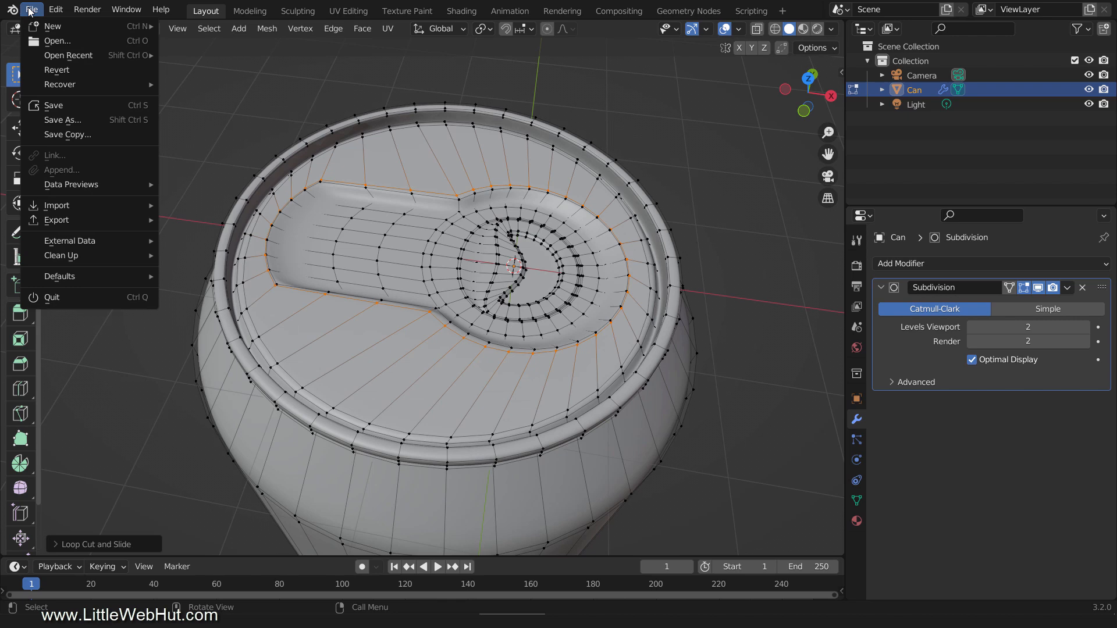
click(81, 107)
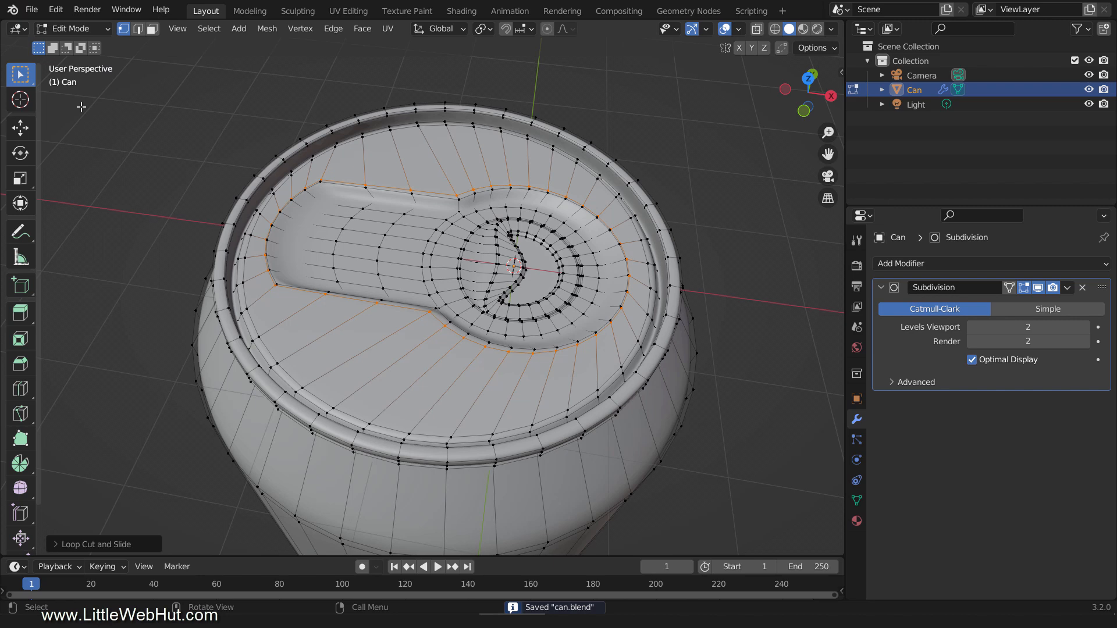
Return to Object Mode and, in top view, add a mesh circle with 32 vertices
key(Tab)
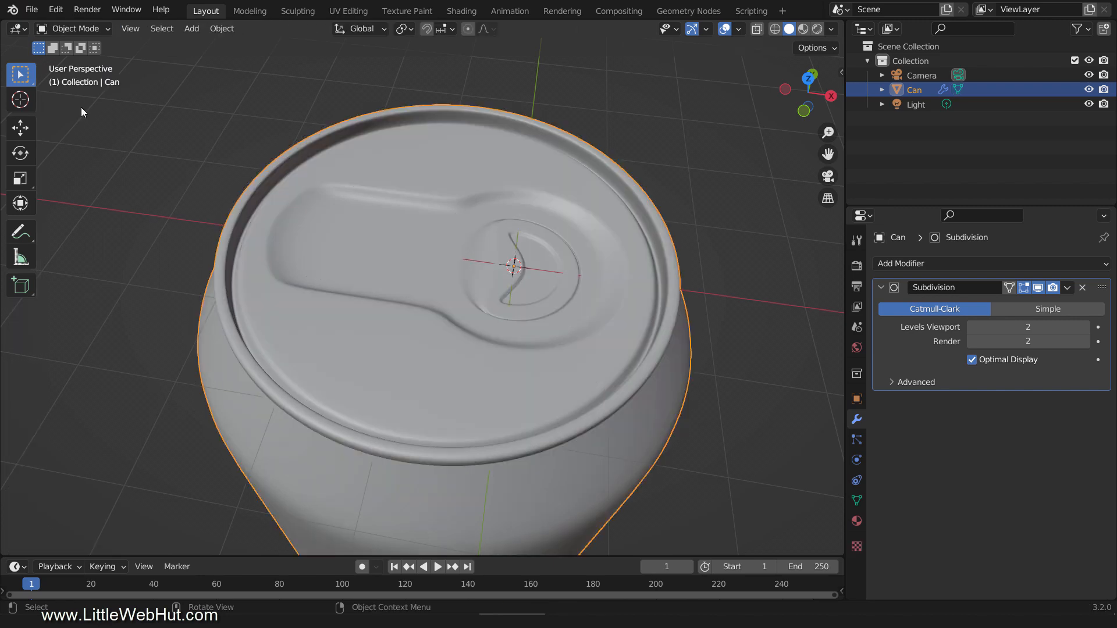
key(KP_7)
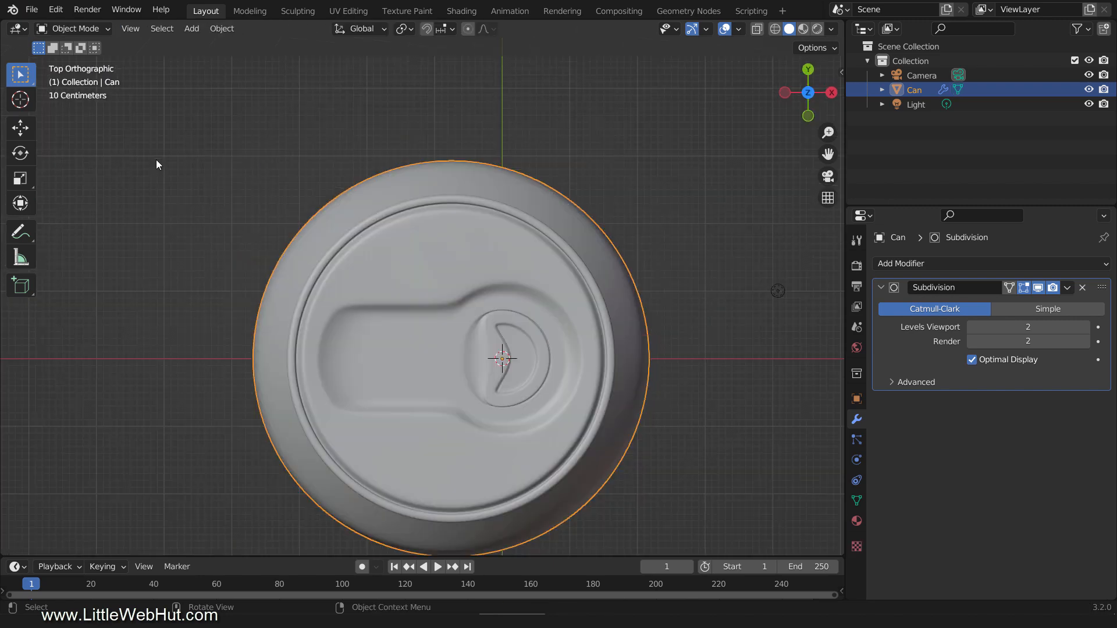
shift+middle_drag(435, 361, 434, 307)
key(shift+a)
mouse_move(436, 307)
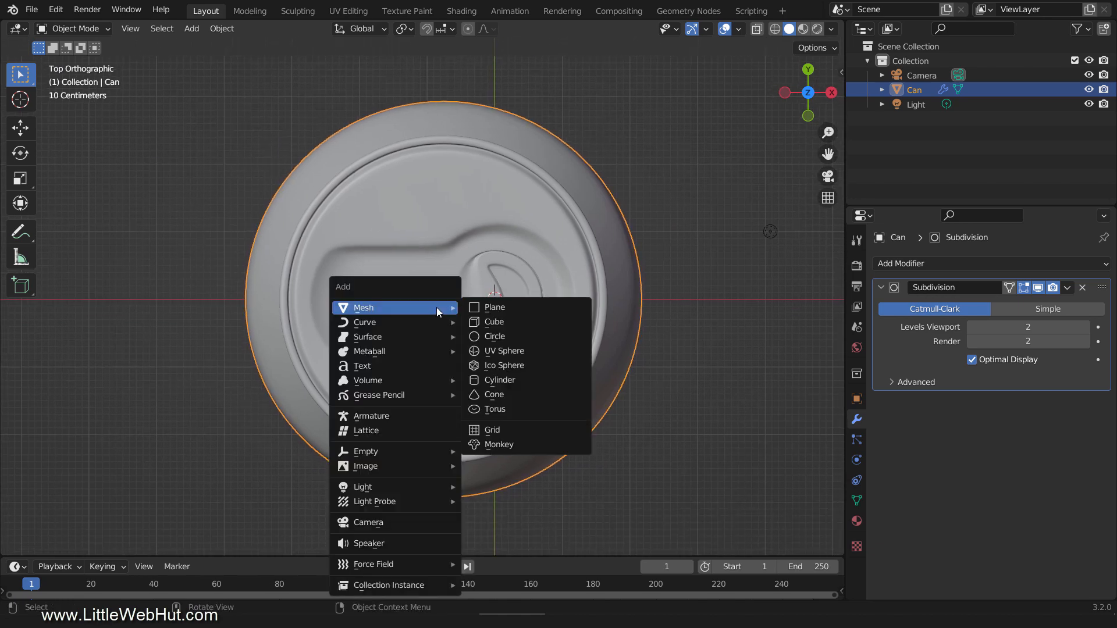
click(521, 336)
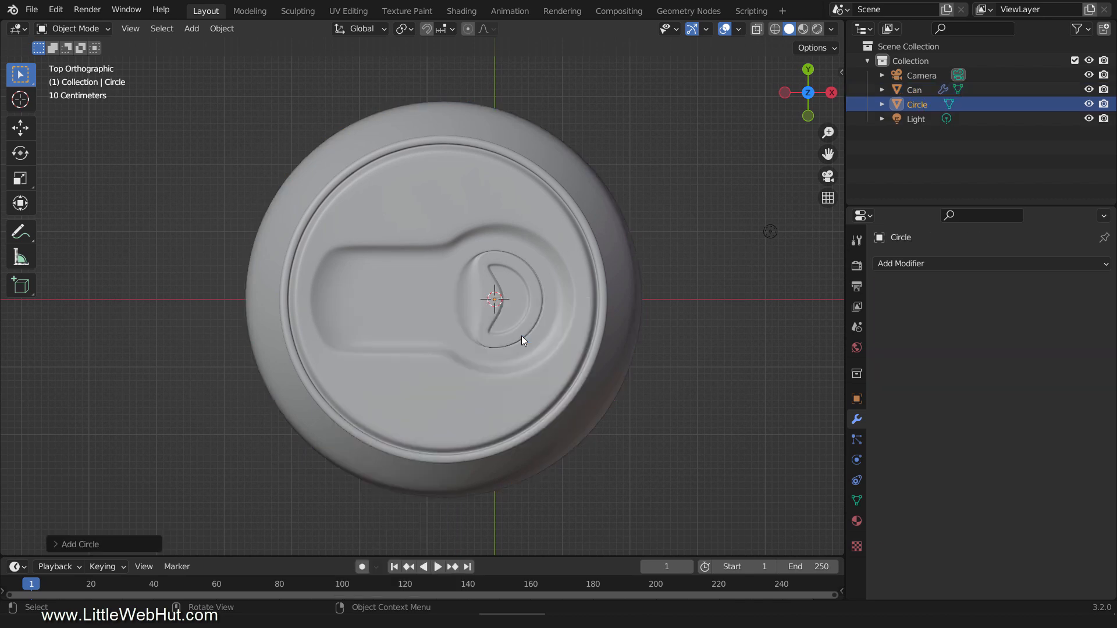
click(58, 543)
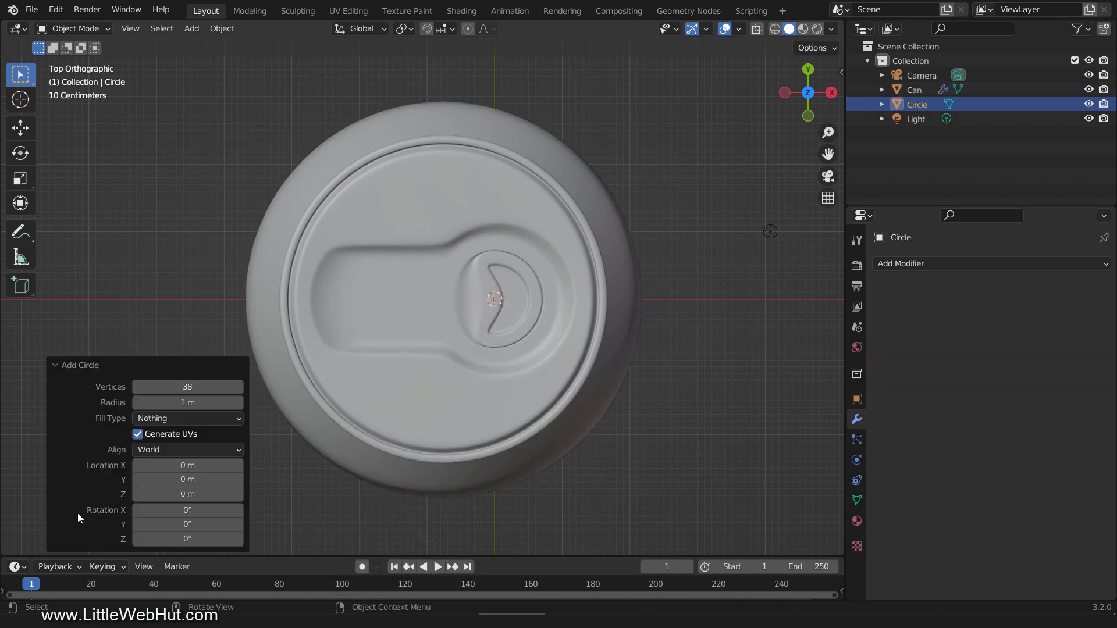
click(192, 387)
text(32)
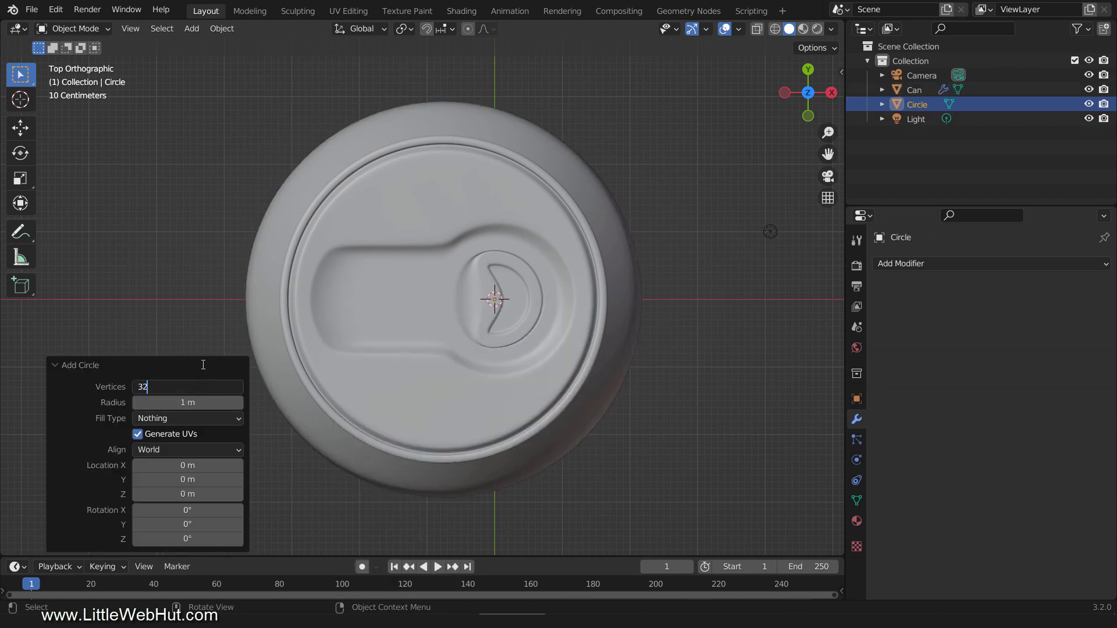
key(Return)
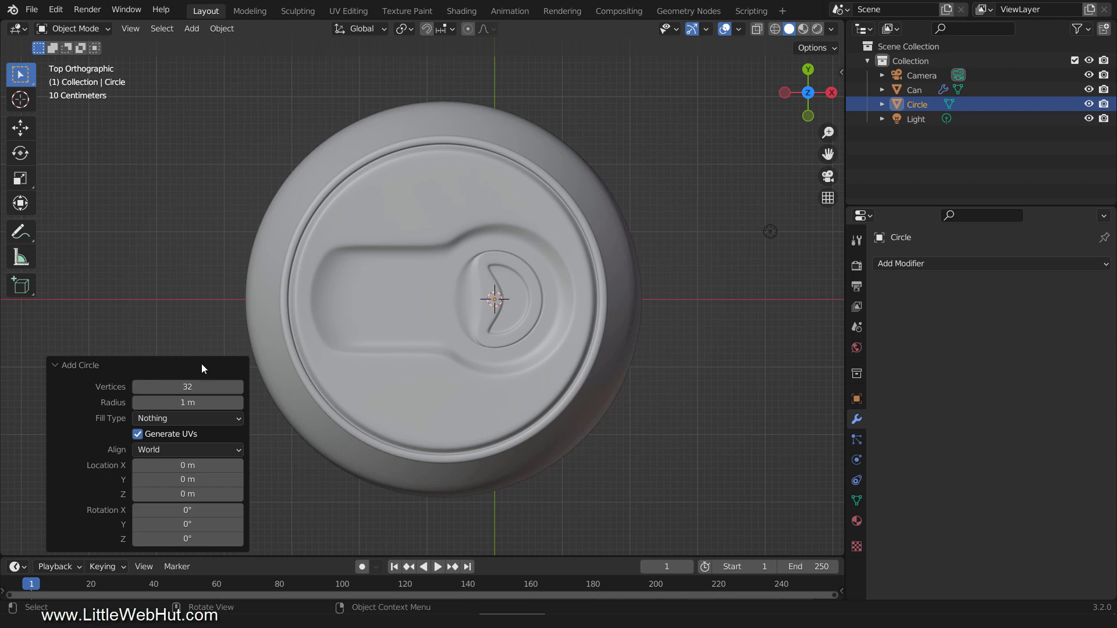
click(58, 366)
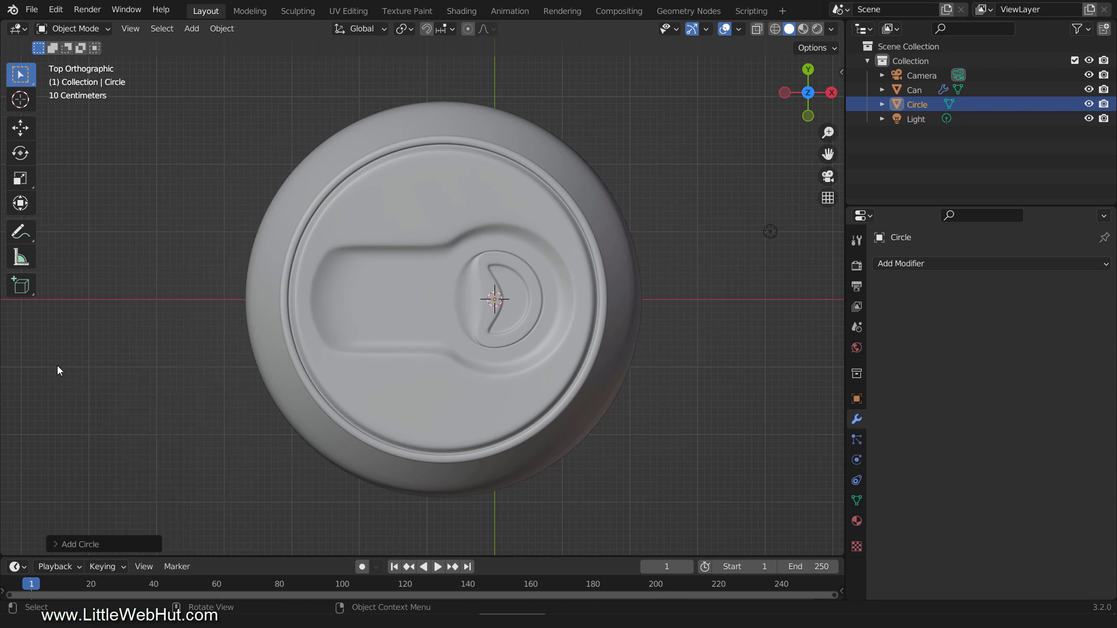
Rename the new circle object as Tab
double_click(908, 104)
text(Tab)
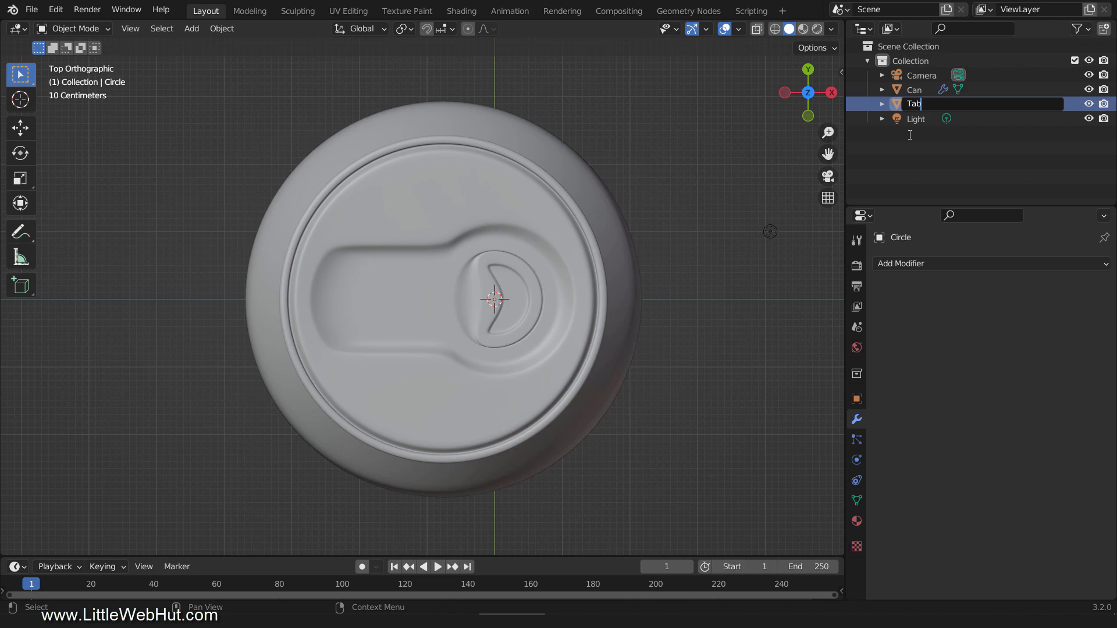
key(Return)
Raise the Tab circle along the Z axis until it sits above the can's lid
middle_drag(650, 410, 645, 320)
key(g)
key(z)
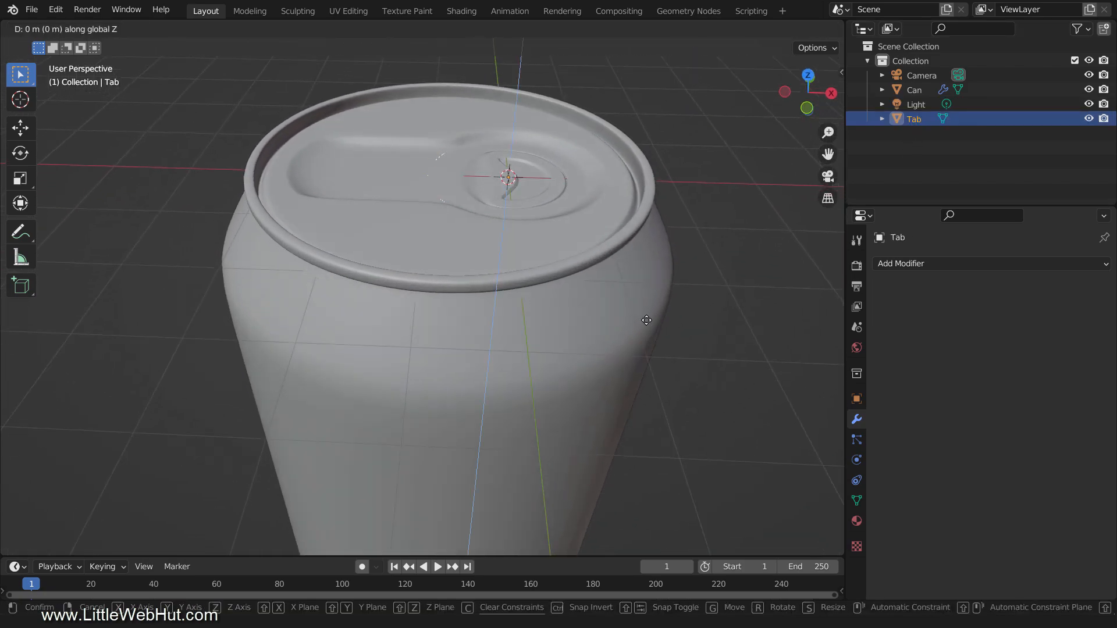
click(650, 244)
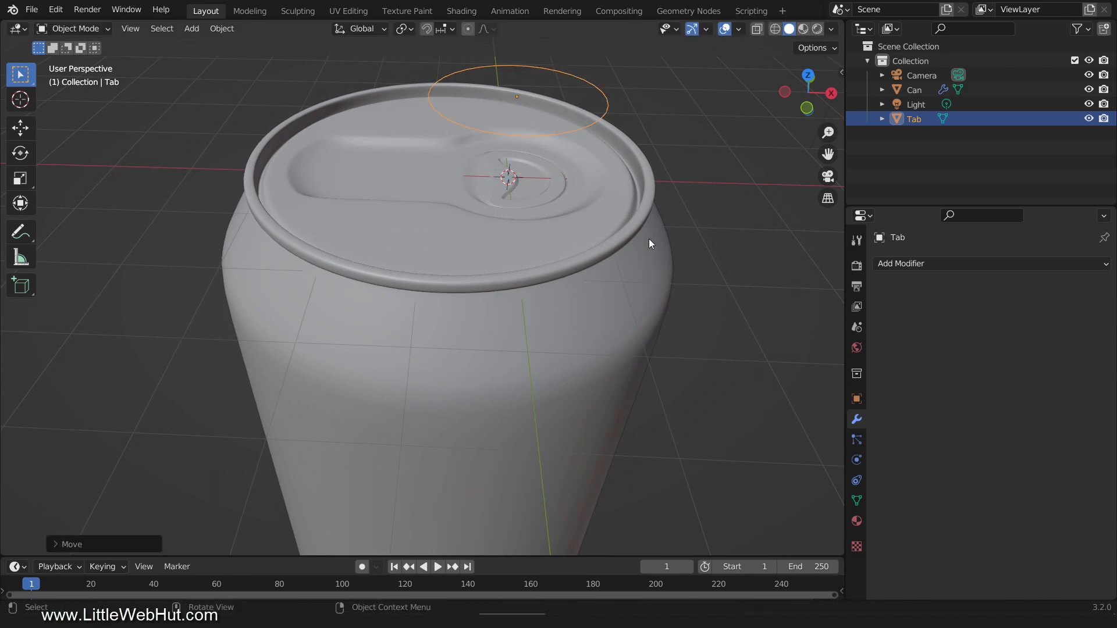
In Edit Mode from top view, move the Tab circle along X over the recess's narrow part and scale it down to fit inside
key(KP_7)
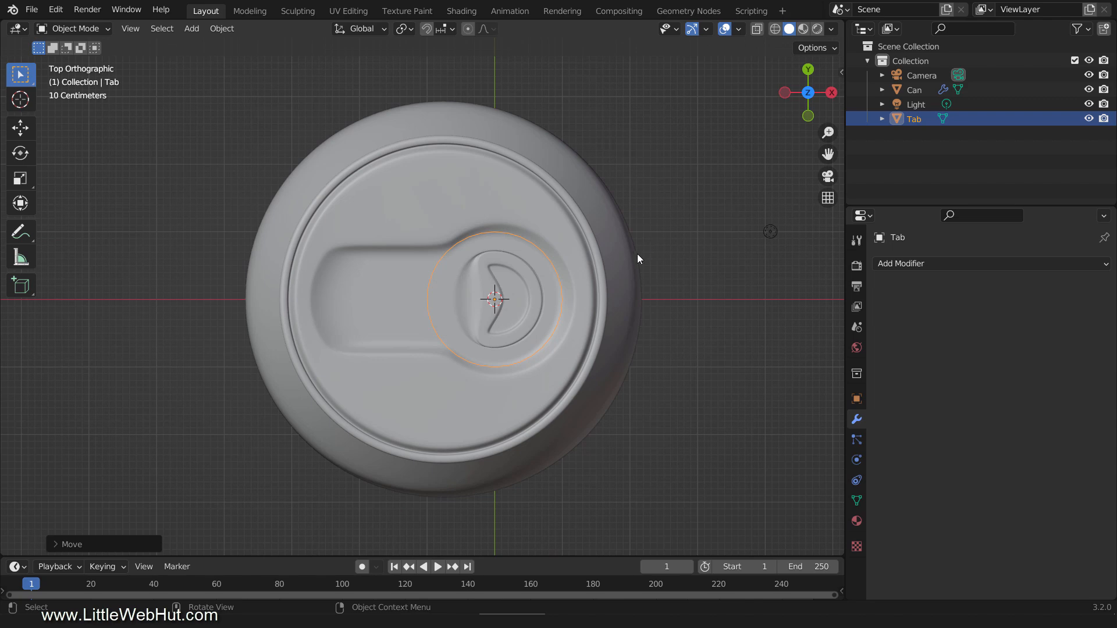
scroll(638, 256, up, 2)
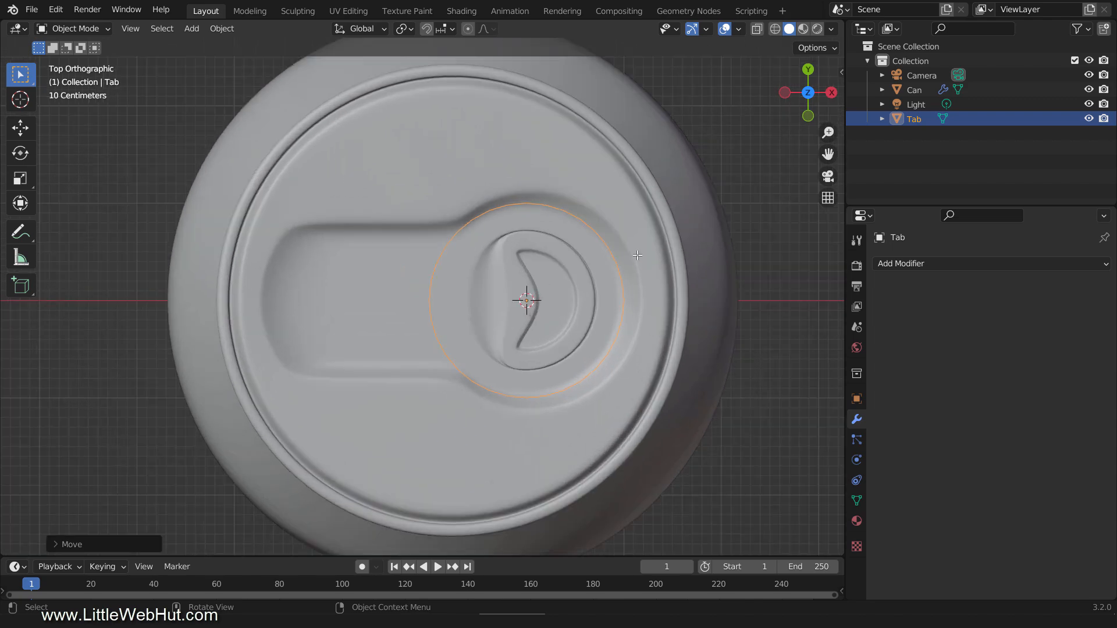
key(Tab)
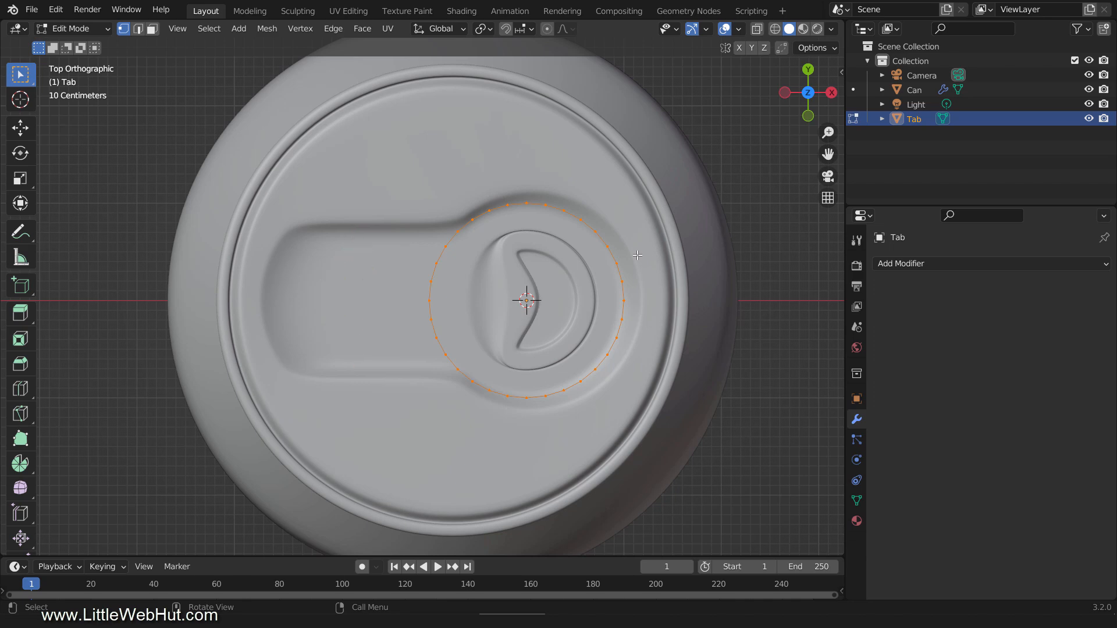
key(g)
key(x)
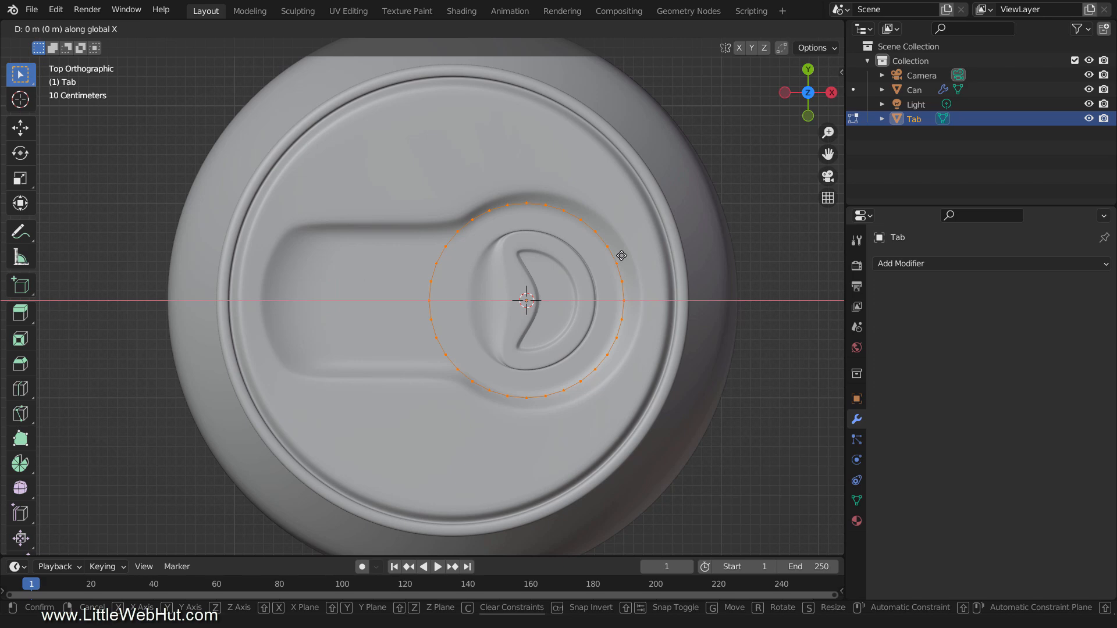
click(477, 289)
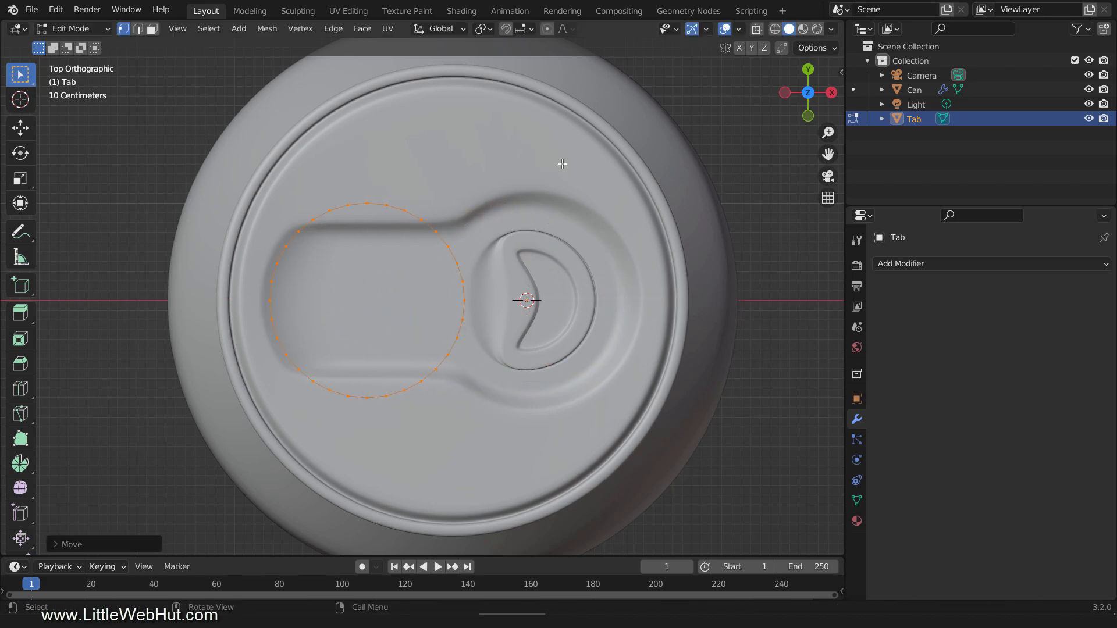
key(s)
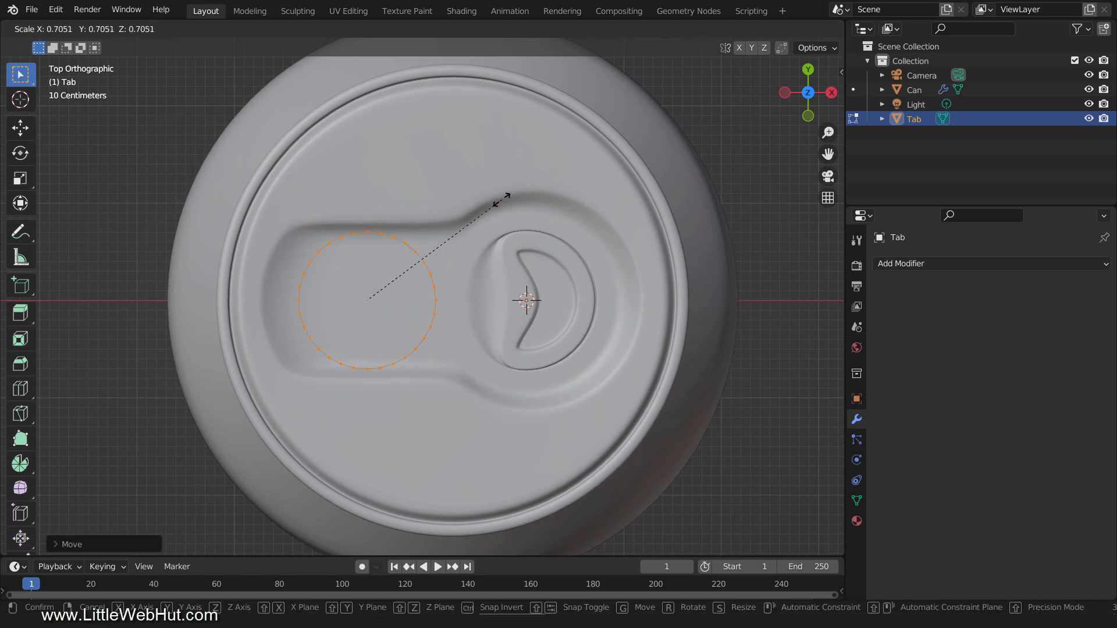
click(490, 211)
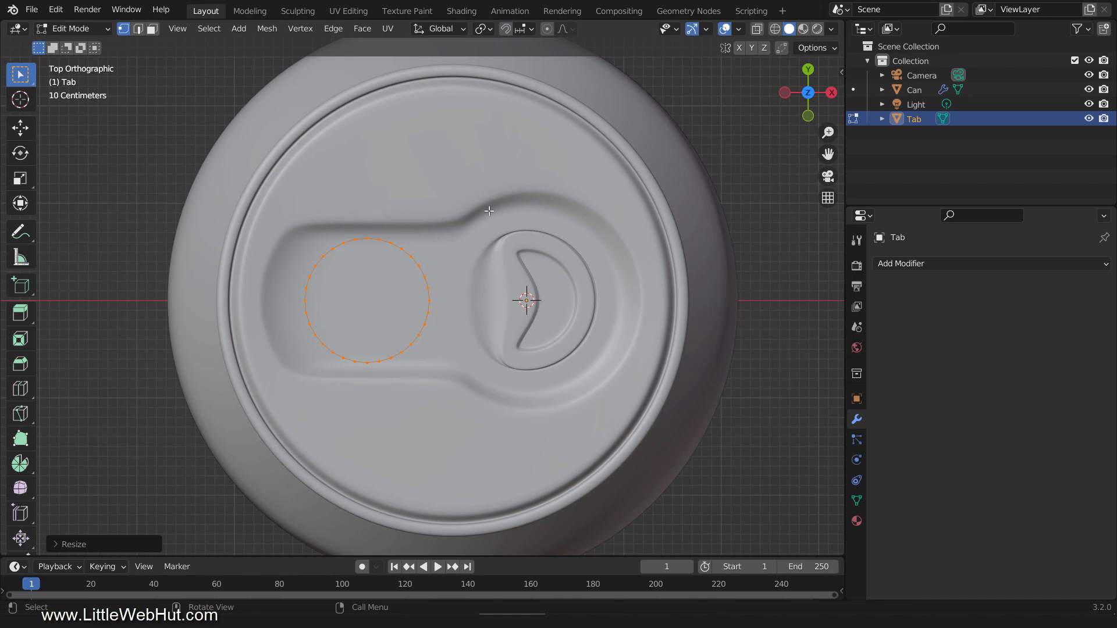
Move the reduced circle along the X axis until its right edge meets the 3D cursor at the origin
key(g)
key(x)
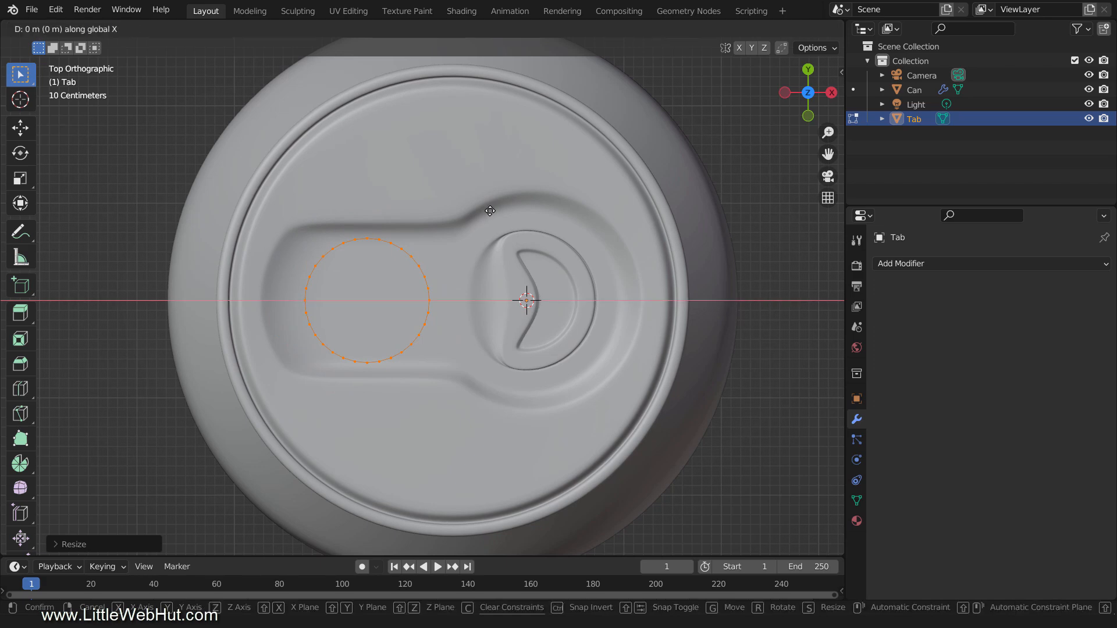
click(586, 236)
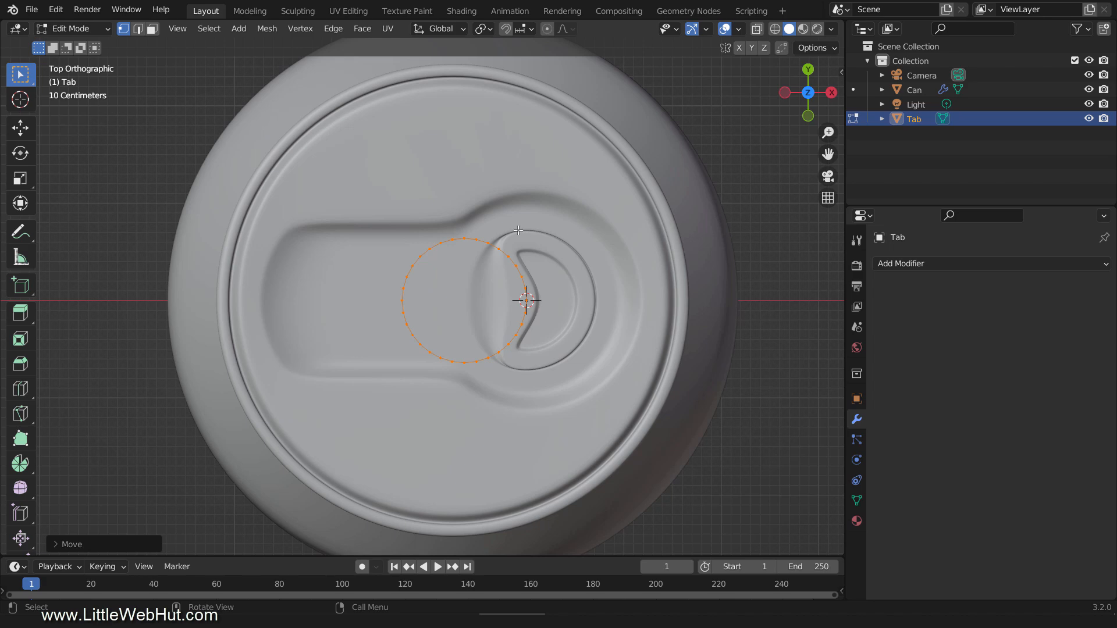
Extrude the left half of the circle along the X axis toward the narrow end of the recess
drag(356, 224, 473, 399)
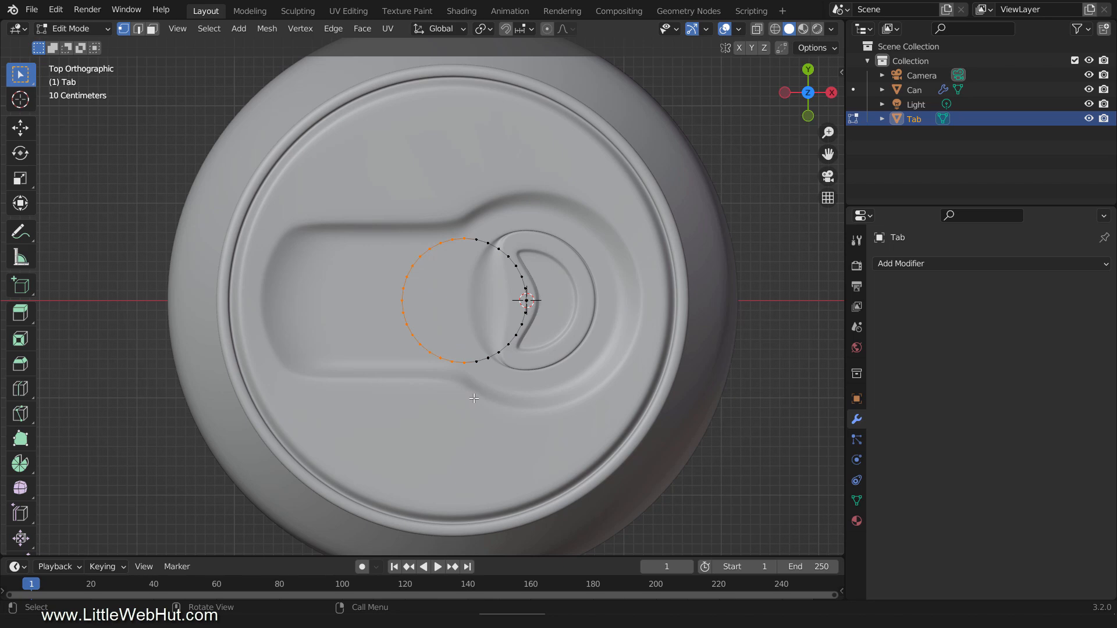
key(g)
key(x)
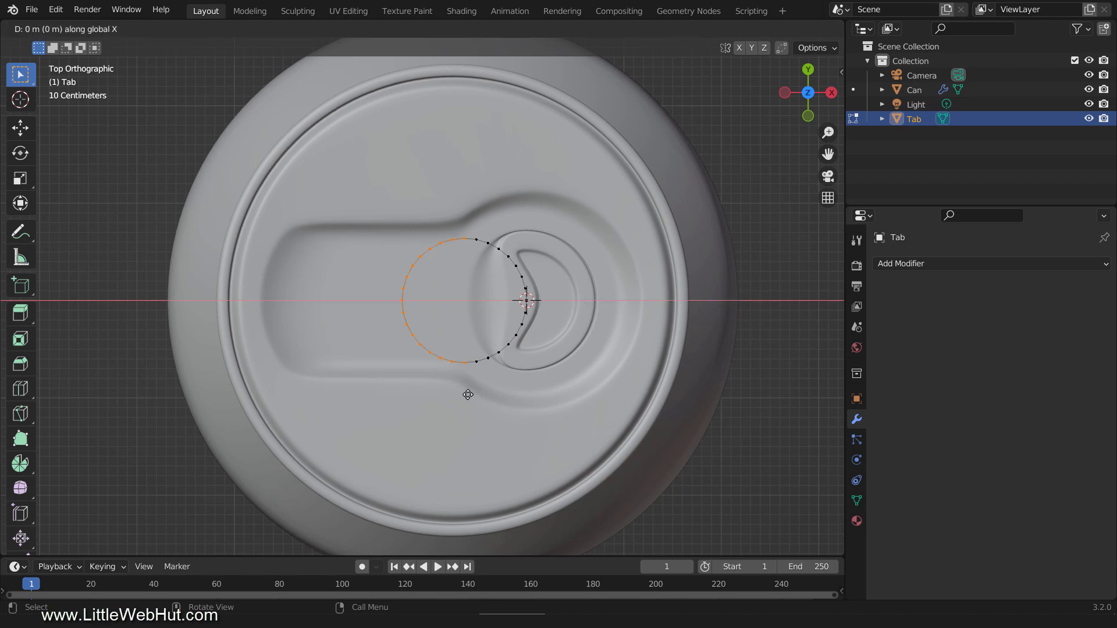
click(362, 390)
Add two curved loop cuts across the extruded faces, one near the outer end and one closer to the circle
key(ctrl+r)
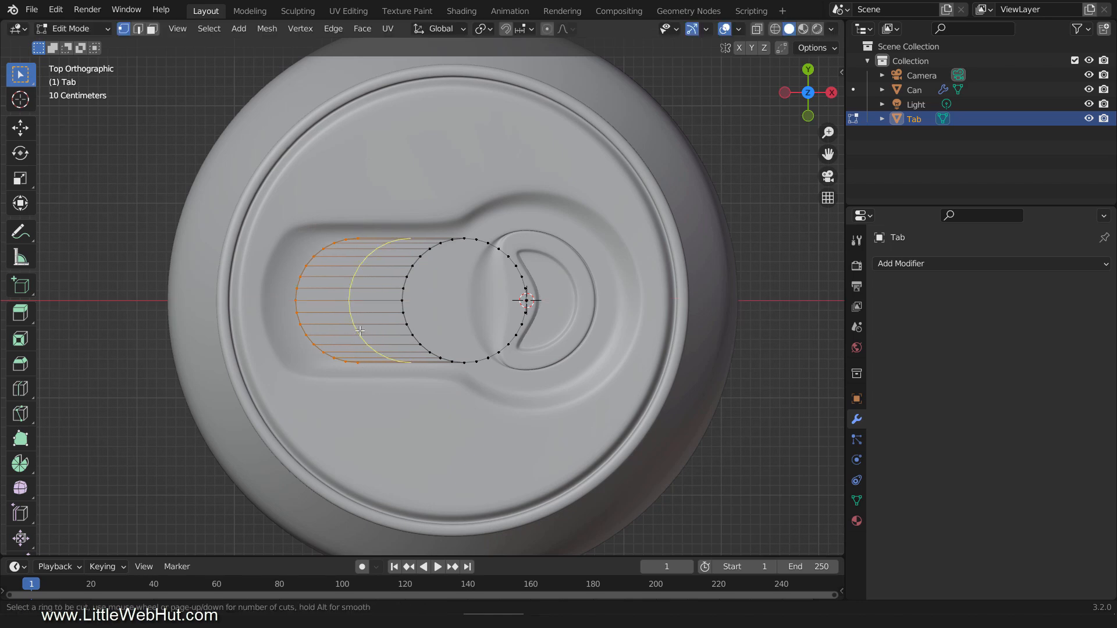
click(360, 332)
click(326, 325)
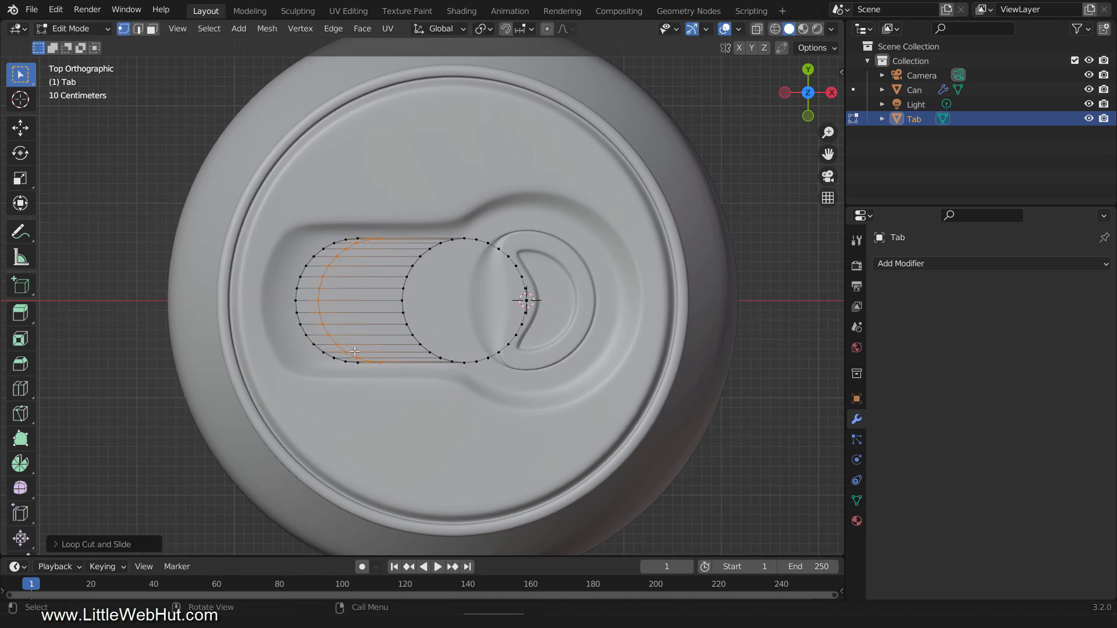
key(ctrl+r)
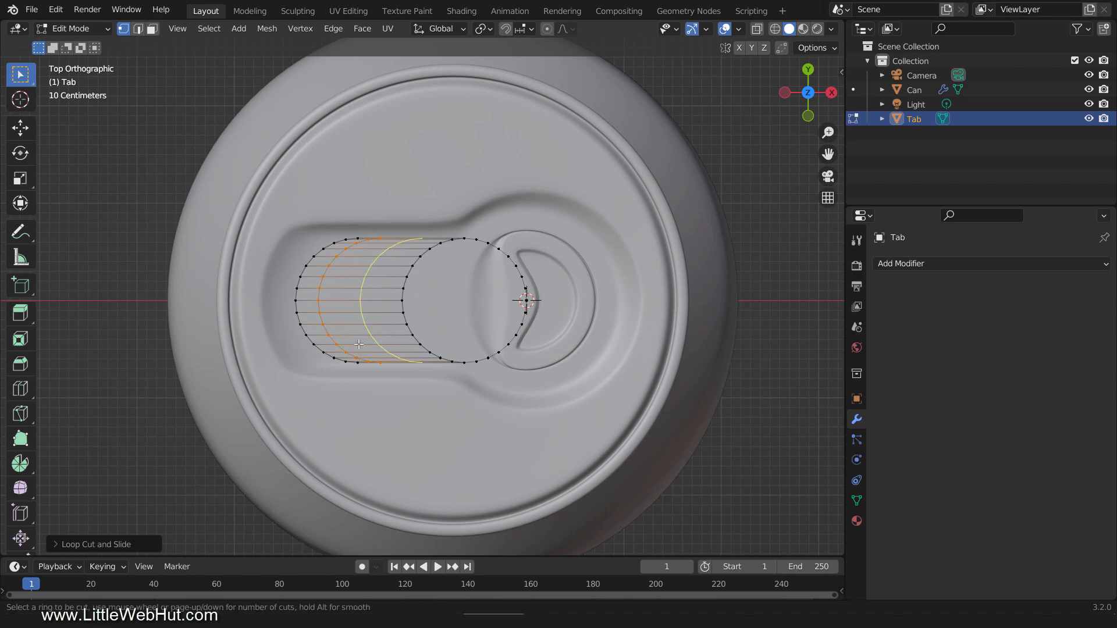
click(361, 323)
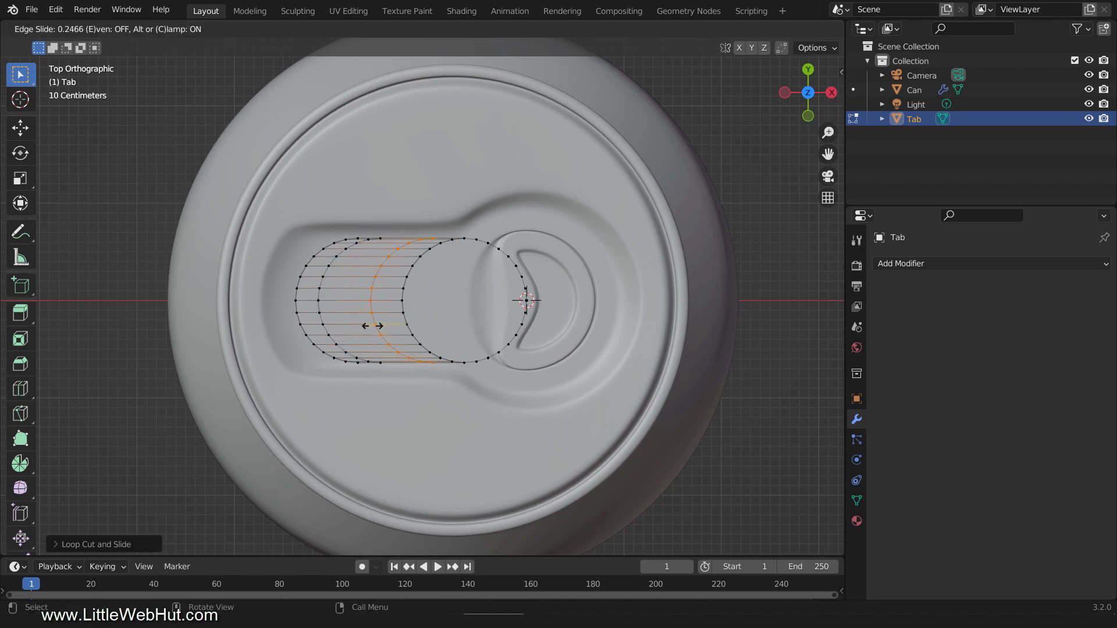
click(373, 324)
Flip the middle vertices of the loop cut nearest the circle by scaling them -1 along X
drag(384, 257, 361, 344)
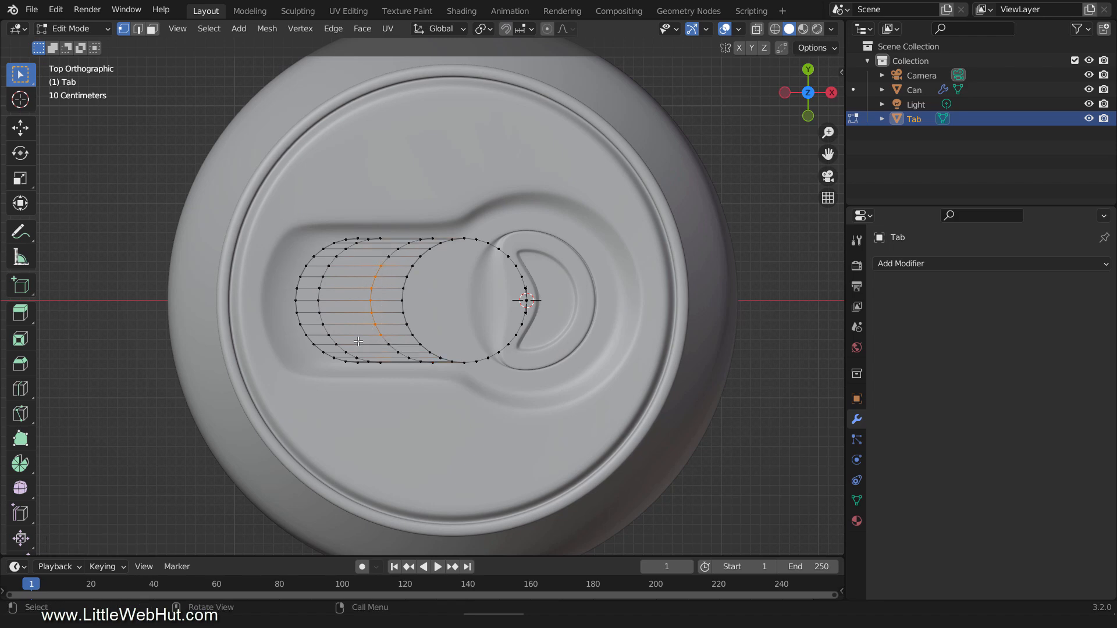
text(sx)
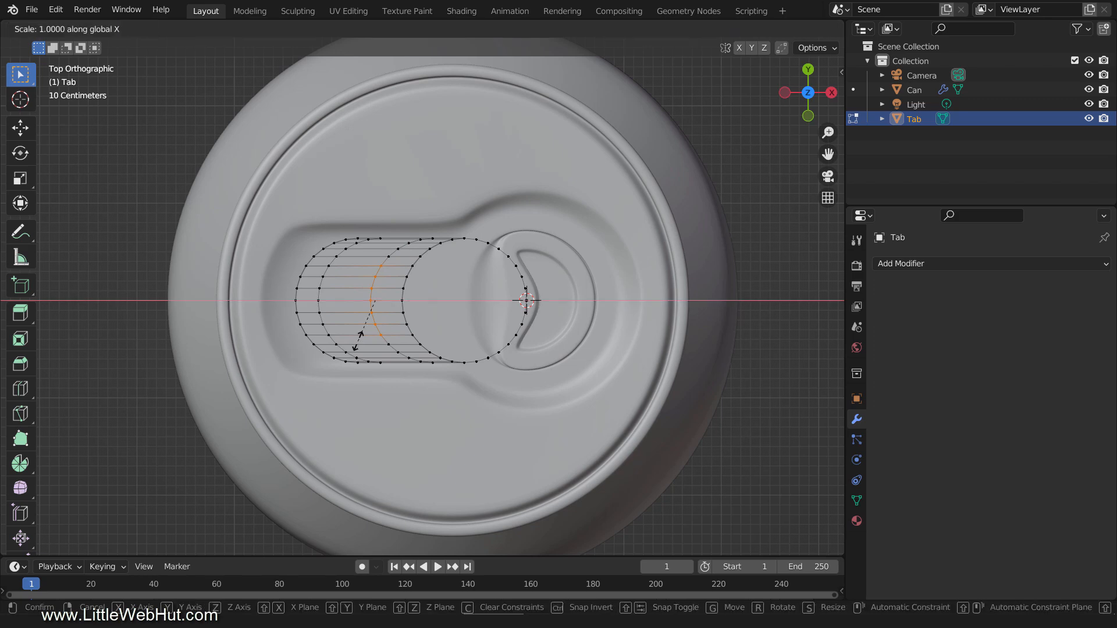
text(-1)
key(Return)
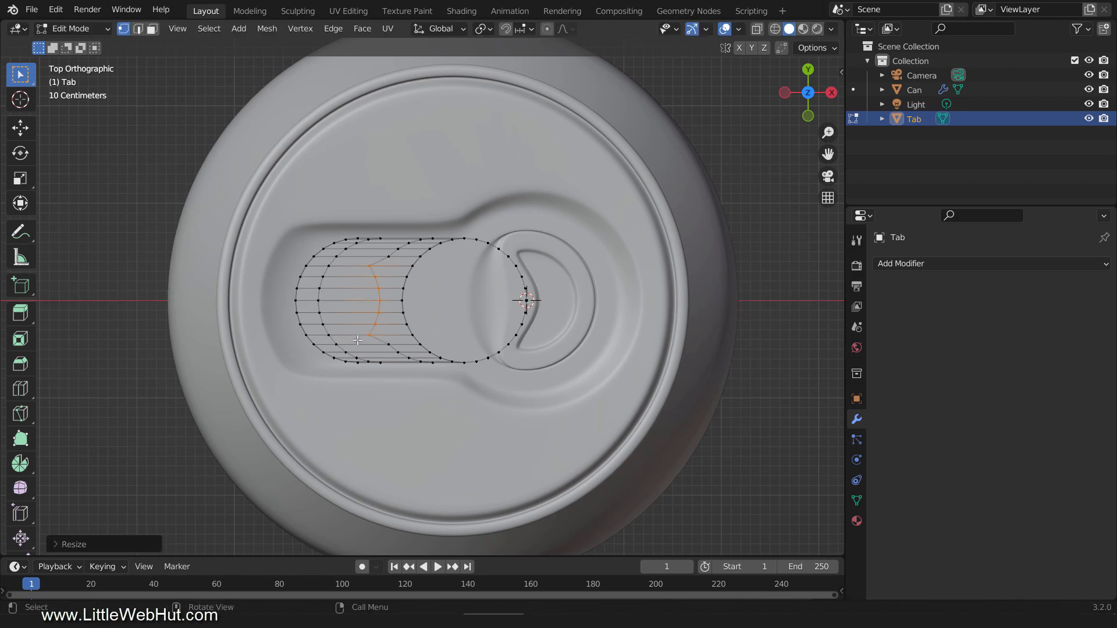
Delete the central faces between the two loop cuts to open the tab's finger hole
click(154, 32)
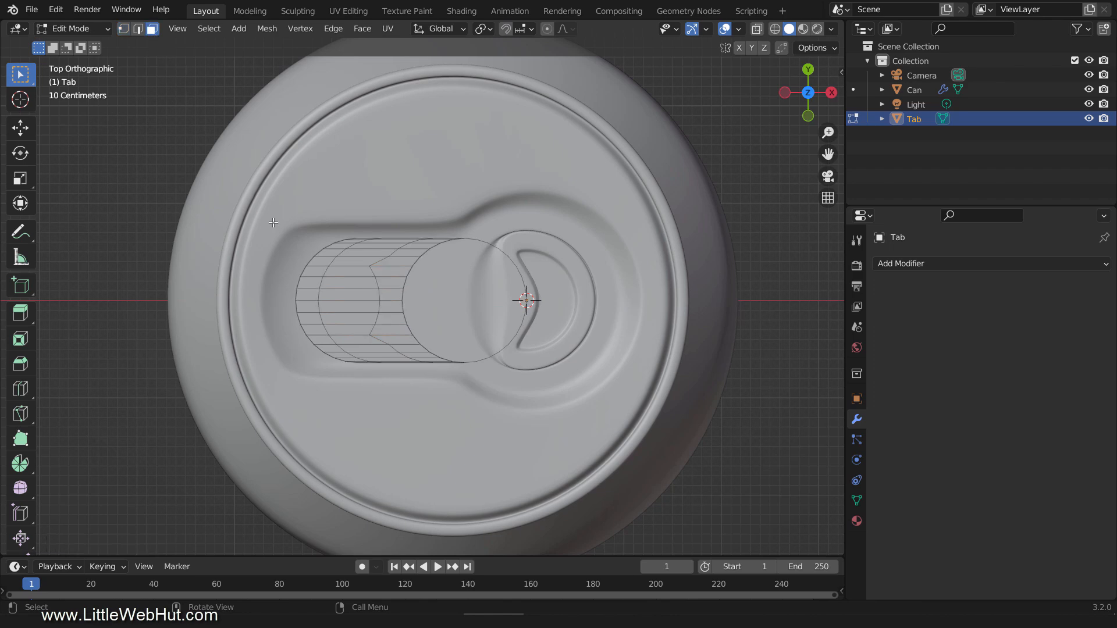
drag(333, 272, 358, 330)
key(x)
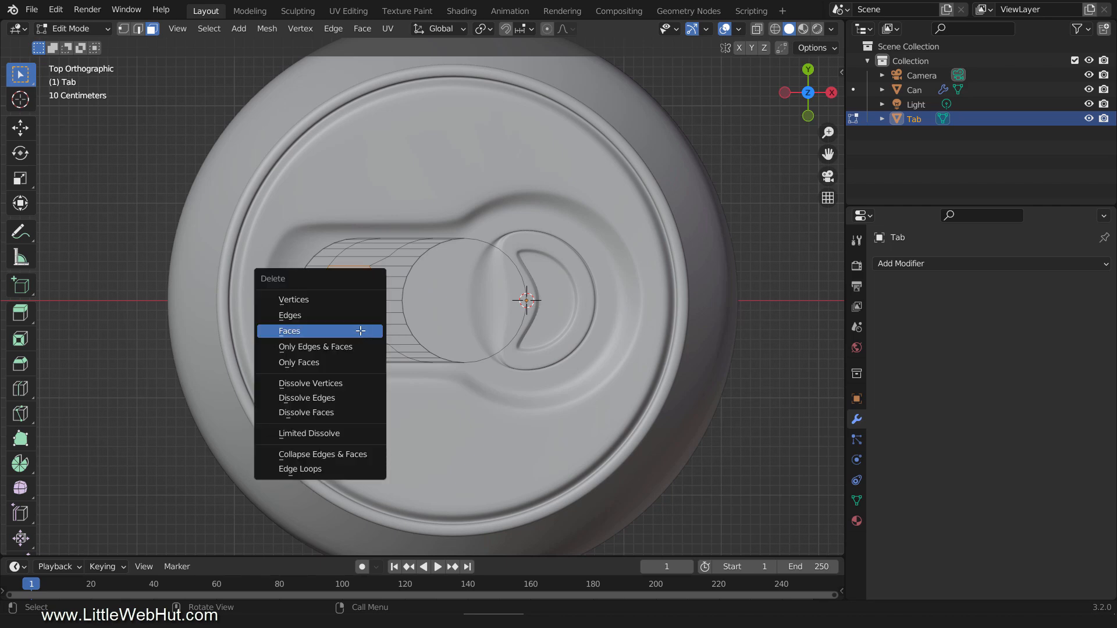
click(361, 331)
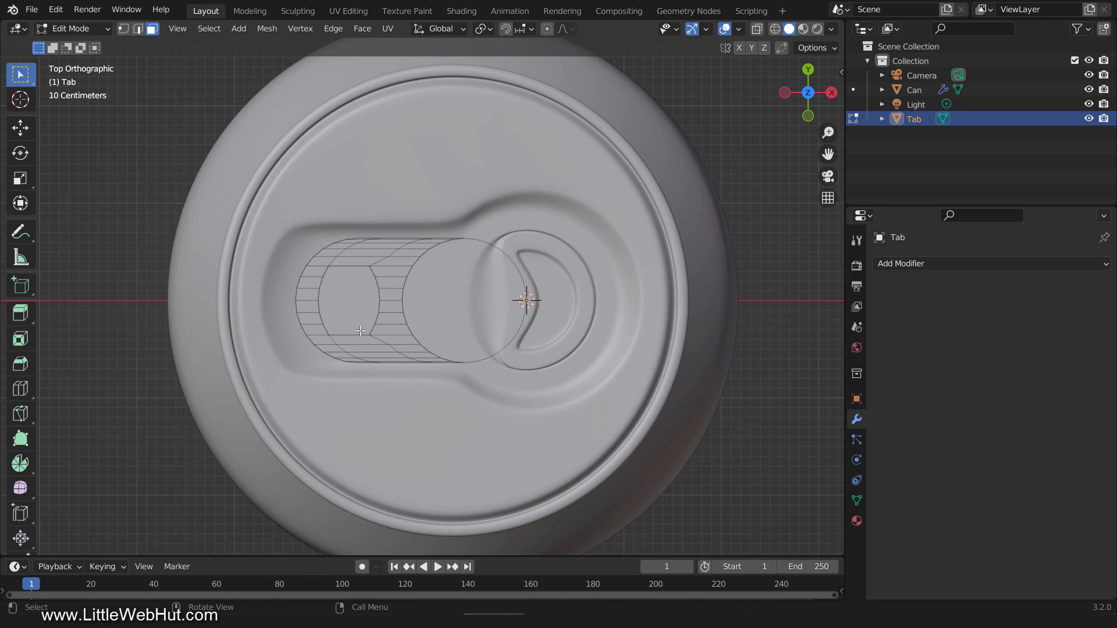
Hide the Can object and add a Subdivision Surface modifier to the Tab with viewport level 2
click(1088, 89)
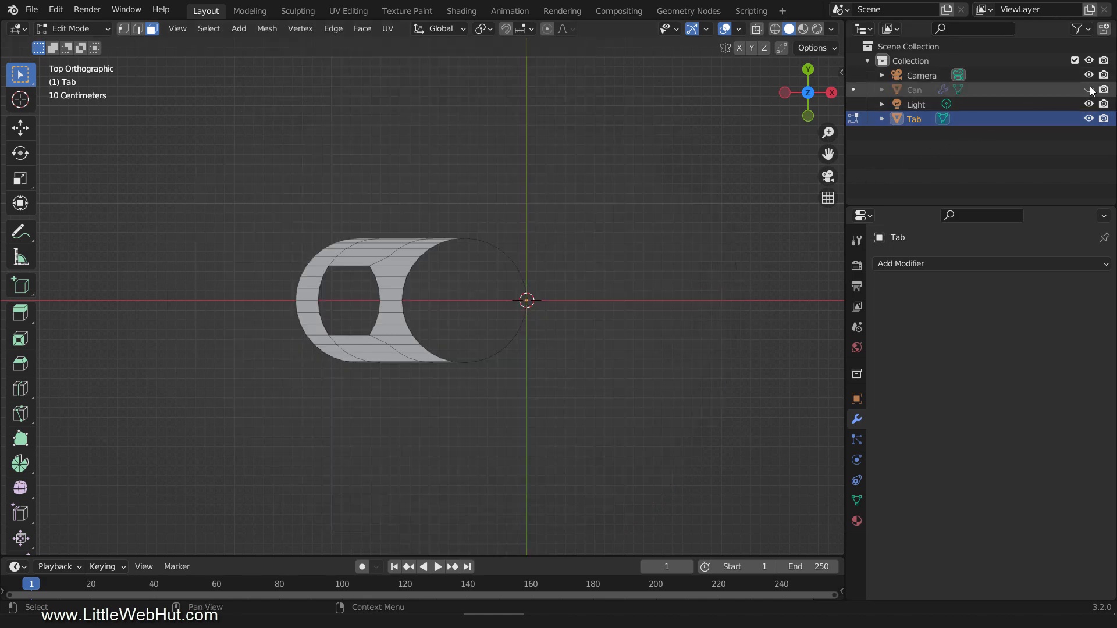
click(980, 263)
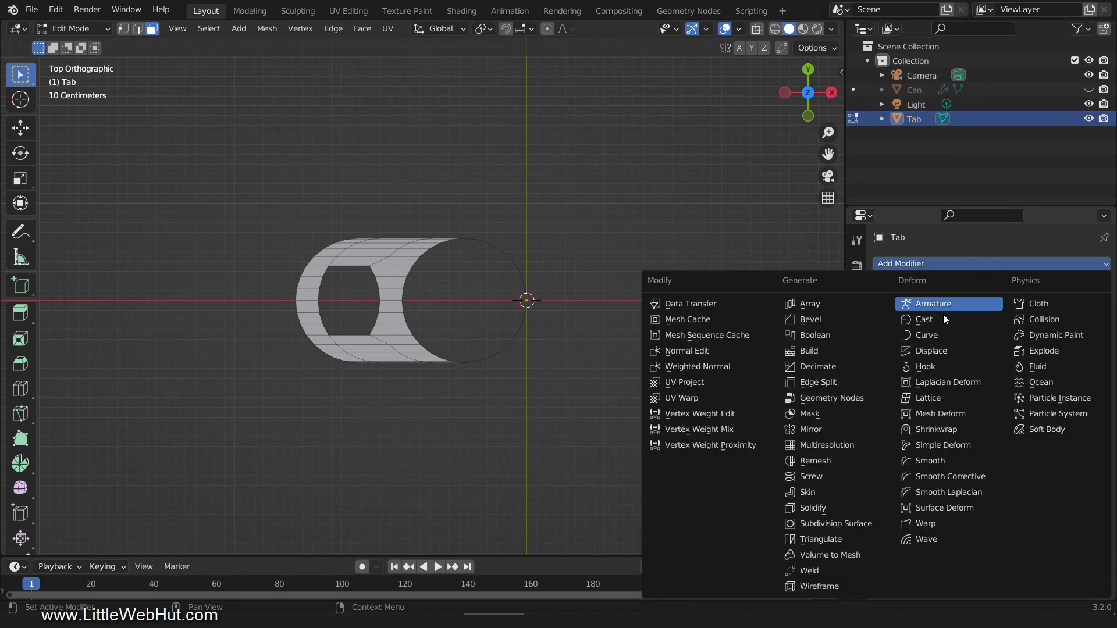
click(877, 526)
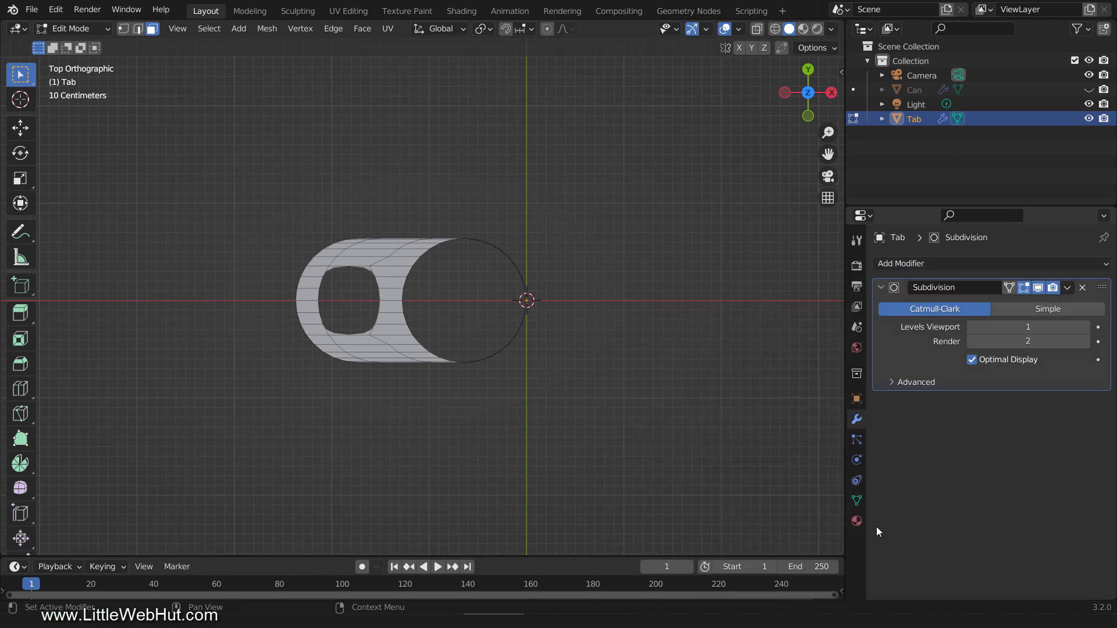
click(1084, 329)
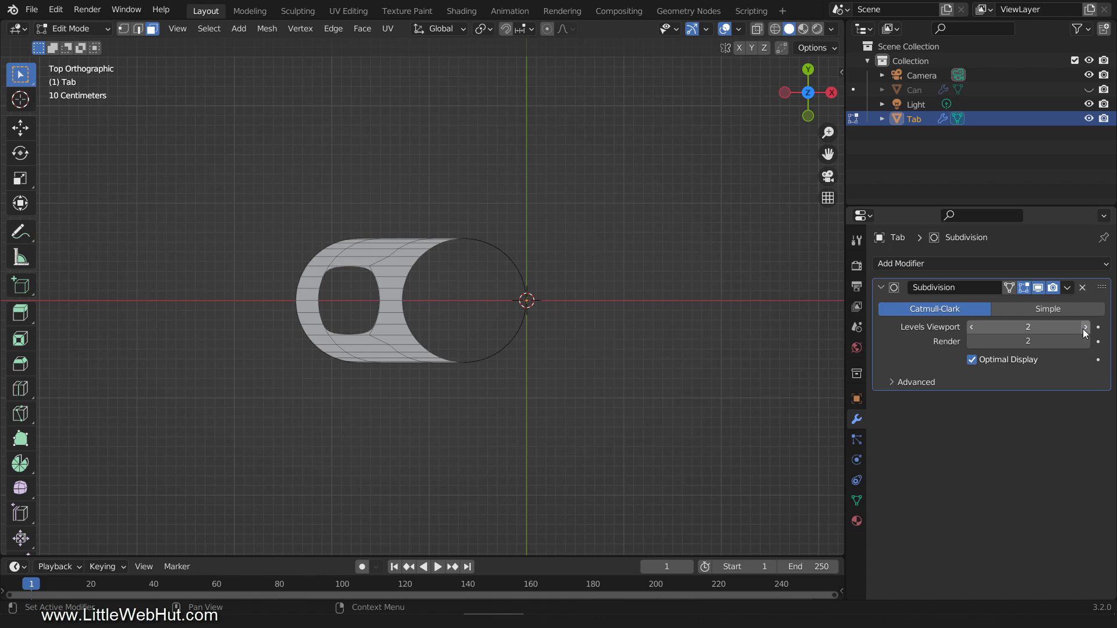
Select the full edge loop of the open circle at the tab's right end and fill it with a face
scroll(433, 298, up, 4)
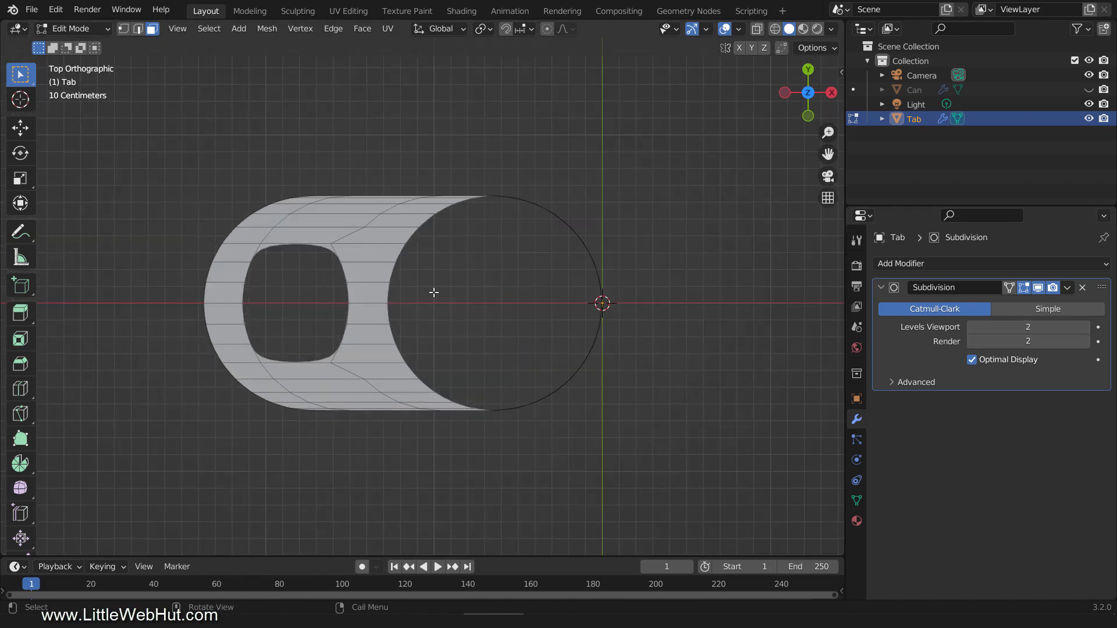
click(139, 29)
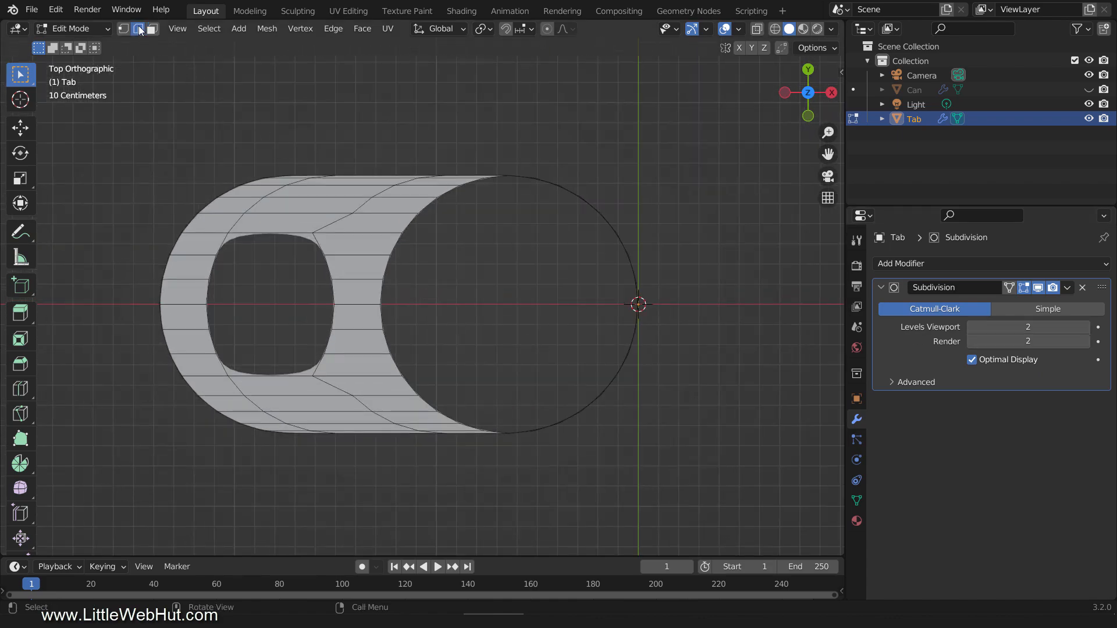
alt+click(388, 268)
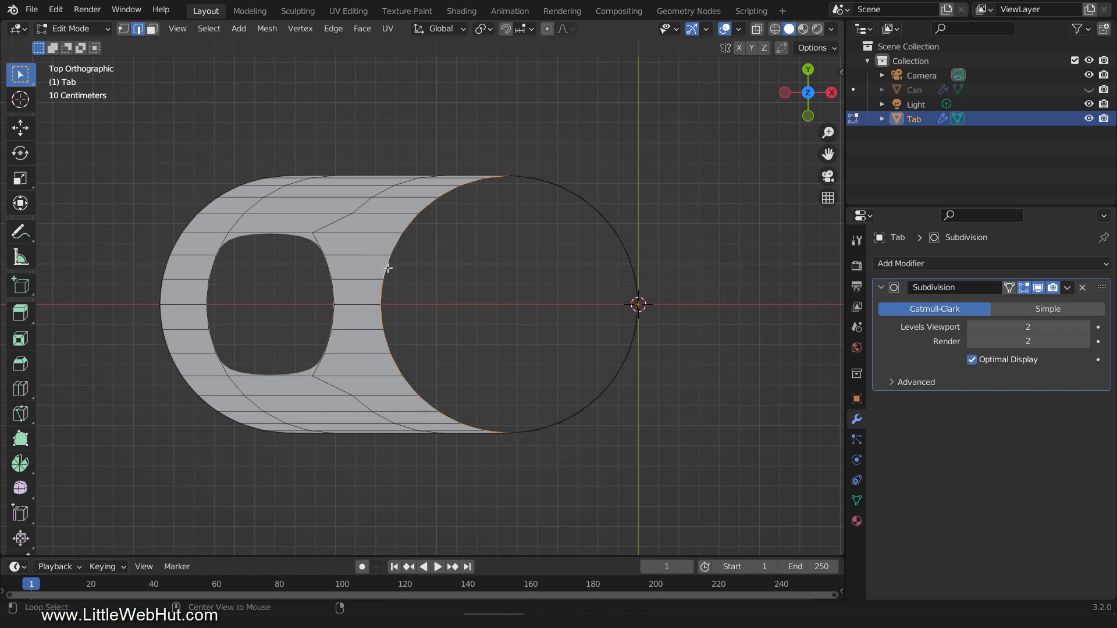
alt+click(607, 221)
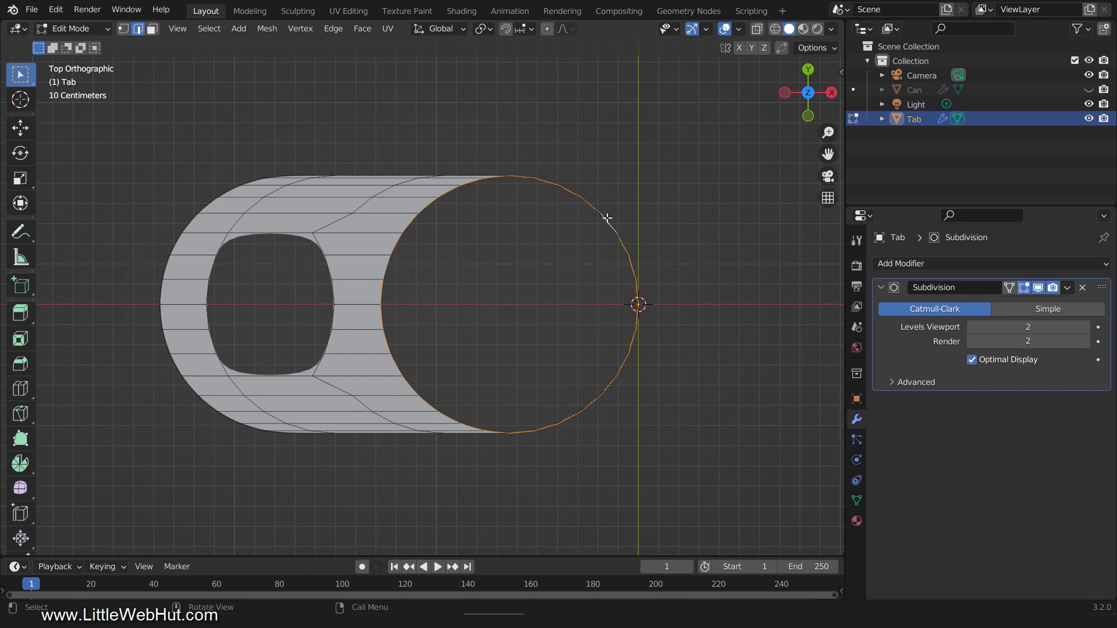
key(f)
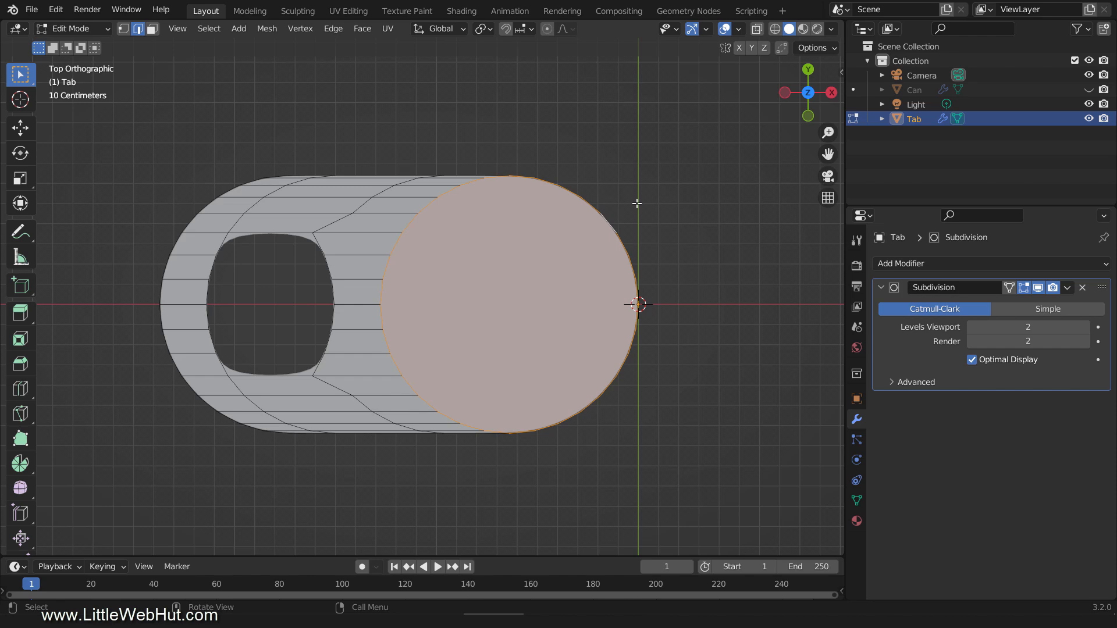
Inset the filled circular face three times to form evenly spaced concentric rings around a small central face
key(i)
click(610, 220)
key(i)
click(581, 240)
key(i)
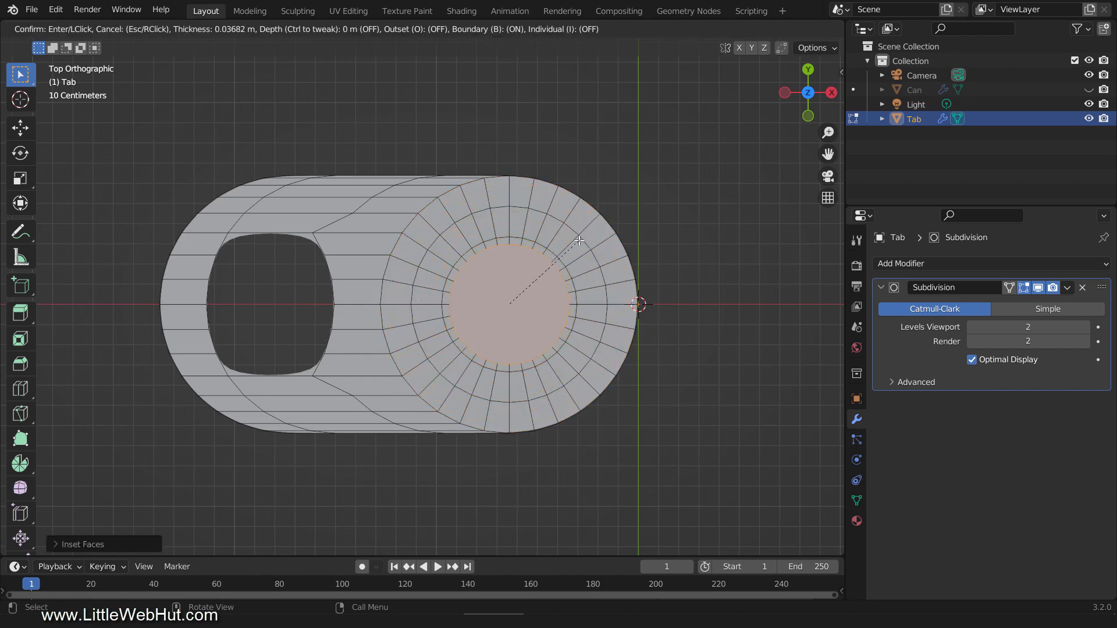
click(554, 263)
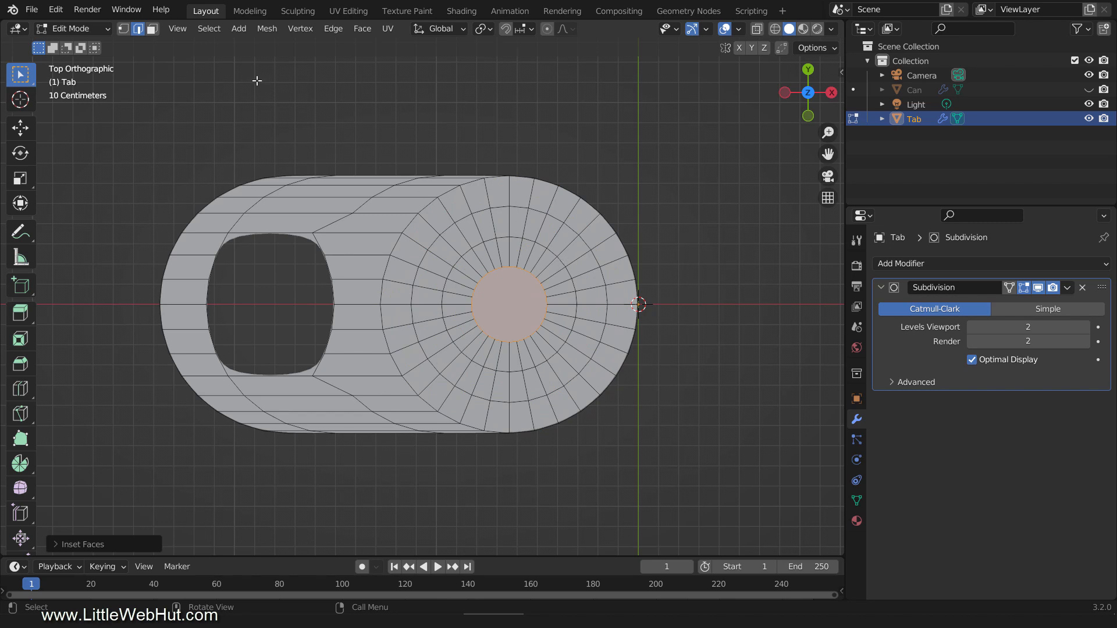
Delete a C-shaped arc of faces from the middle ring around the central face, leaving the ring joined on the side opposite the finger hole
click(152, 29)
click(522, 131)
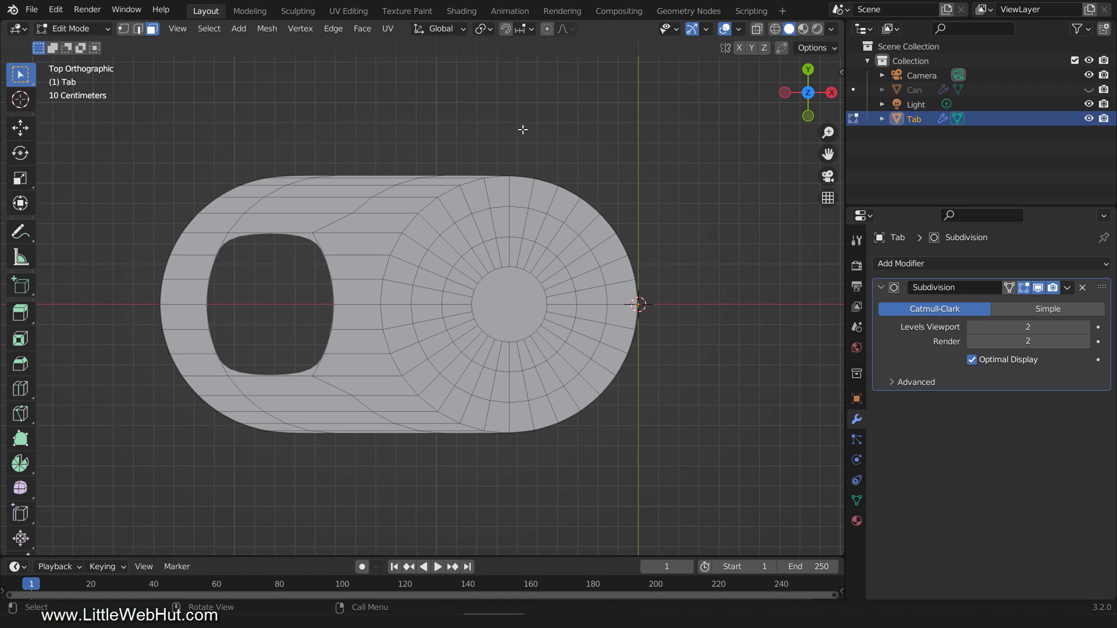
key(c)
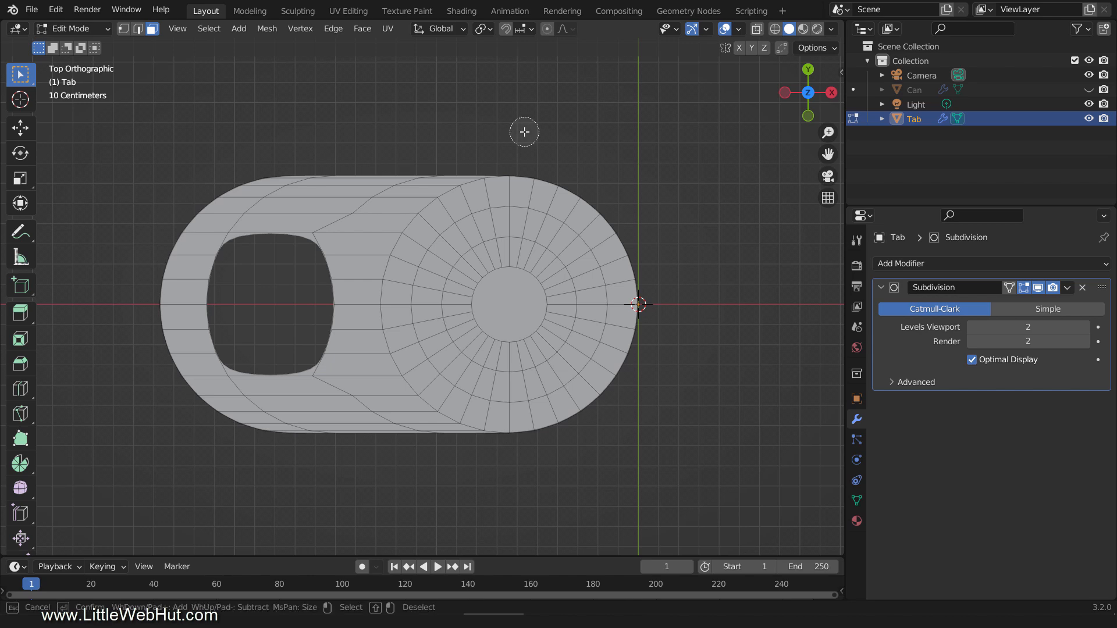
scroll(525, 140, up, 5)
mouse_move(528, 228)
mouse_down()
mouse_move(488, 224)
mouse_move(427, 288)
mouse_move(449, 362)
mouse_move(528, 383)
mouse_up()
key(Escape)
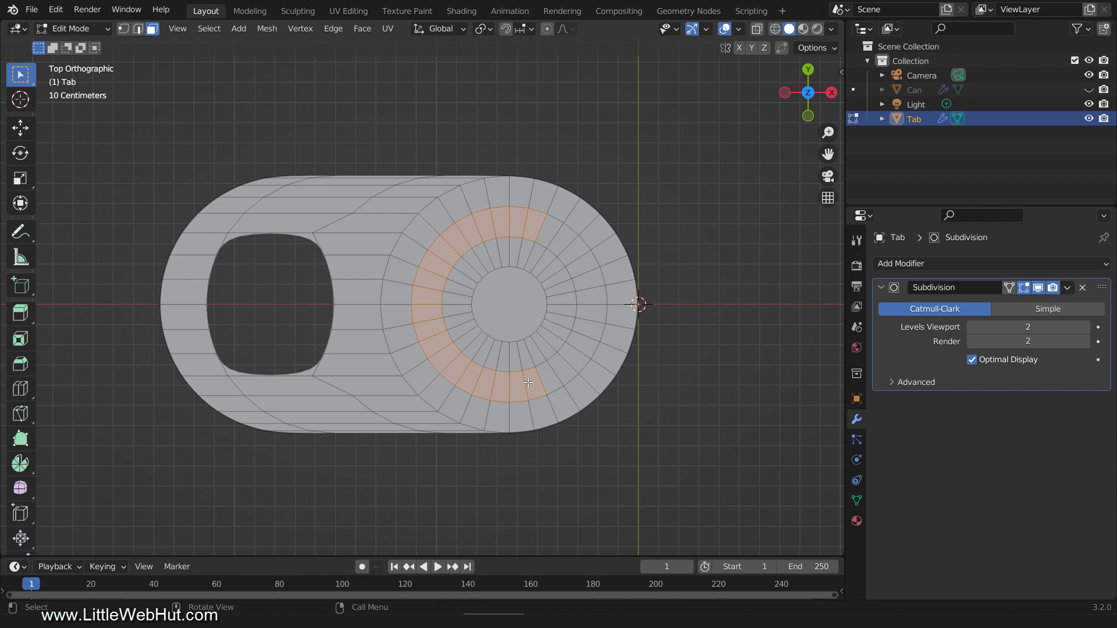
key(x)
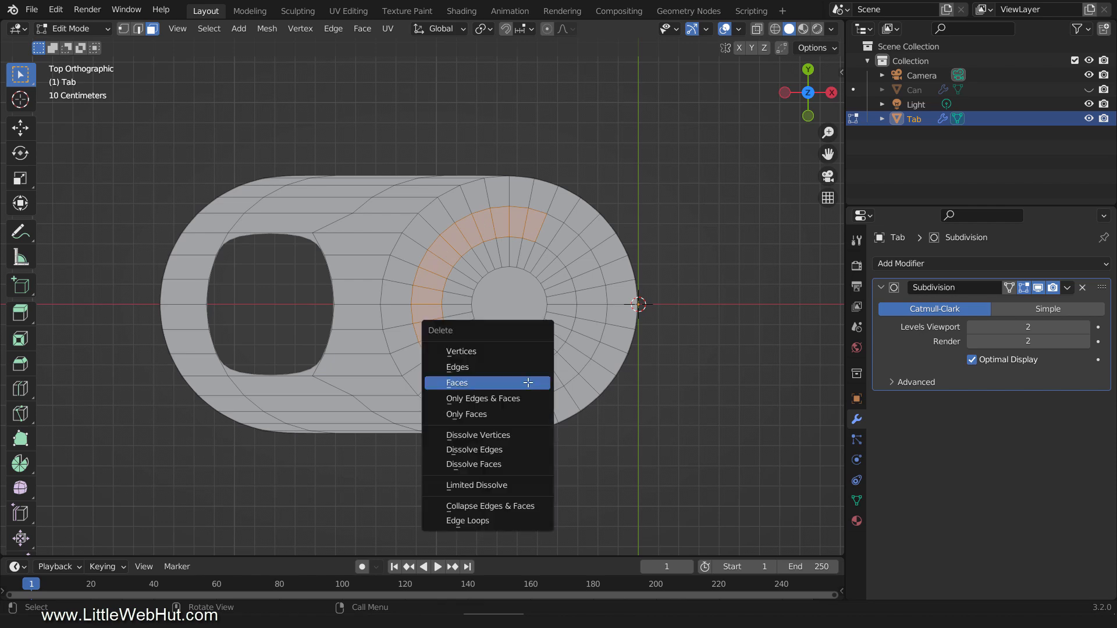
click(529, 383)
Select the whole tab mesh and extrude it upward about 0.17 m to give it thickness
middle_drag(504, 483, 491, 384)
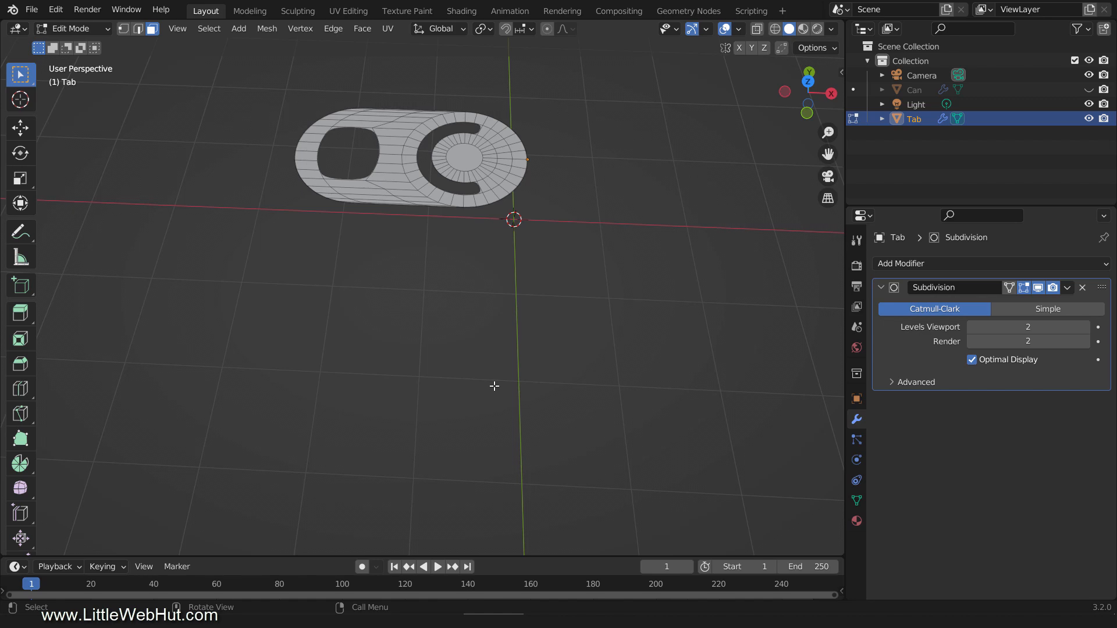
mouse_move(495, 386)
middle_down()
mouse_move(466, 369)
mouse_move(459, 327)
mouse_move(512, 334)
mouse_move(523, 399)
mouse_move(484, 387)
middle_up()
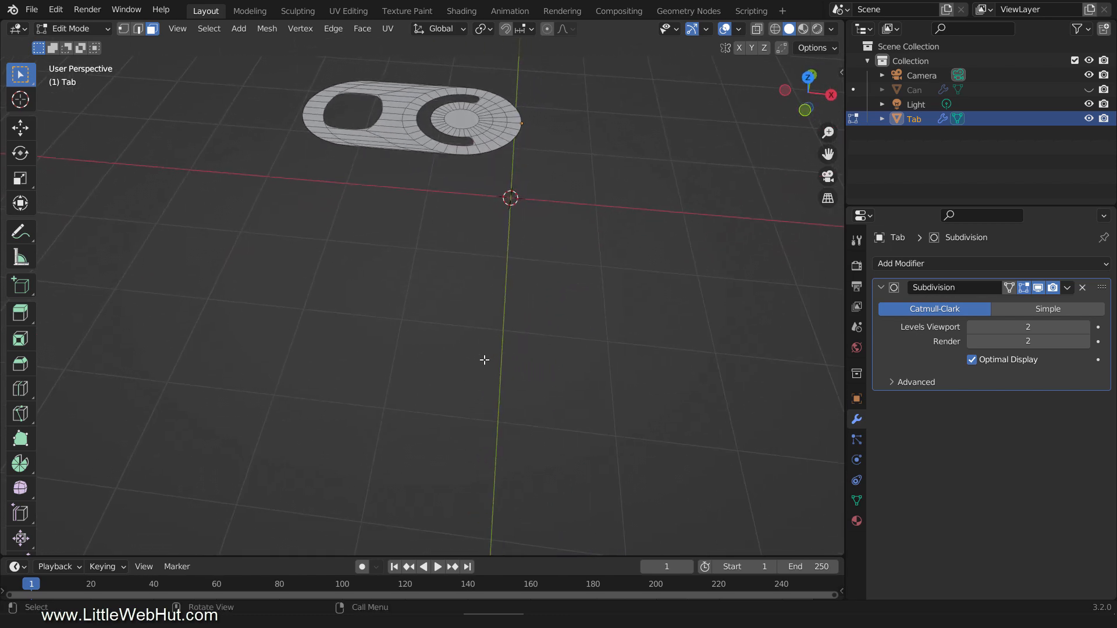
key(a)
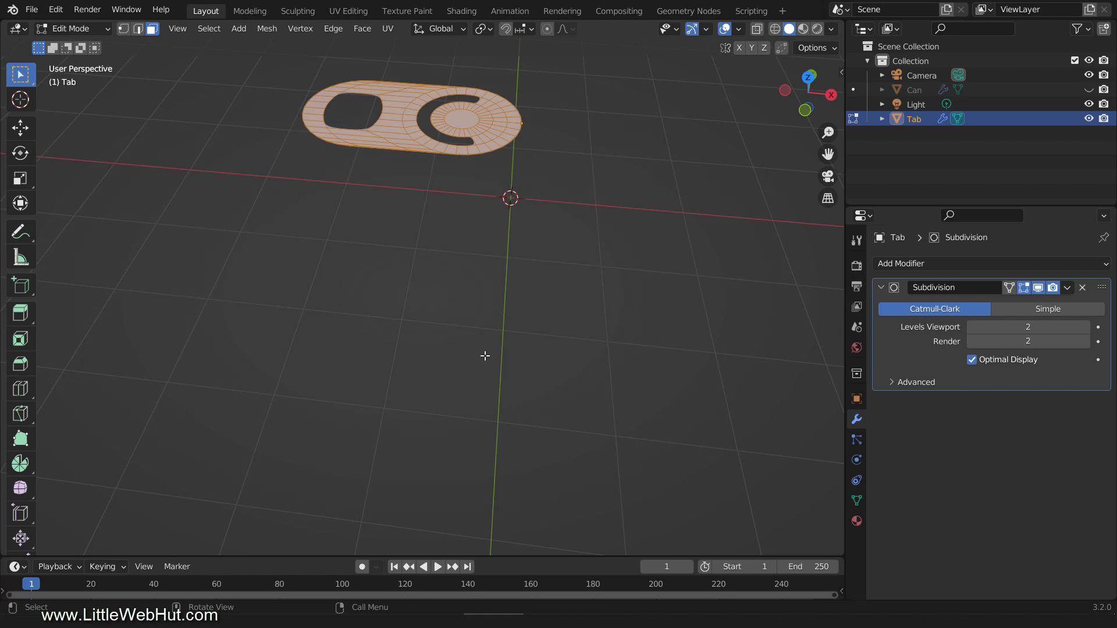
key(KP_Decimal)
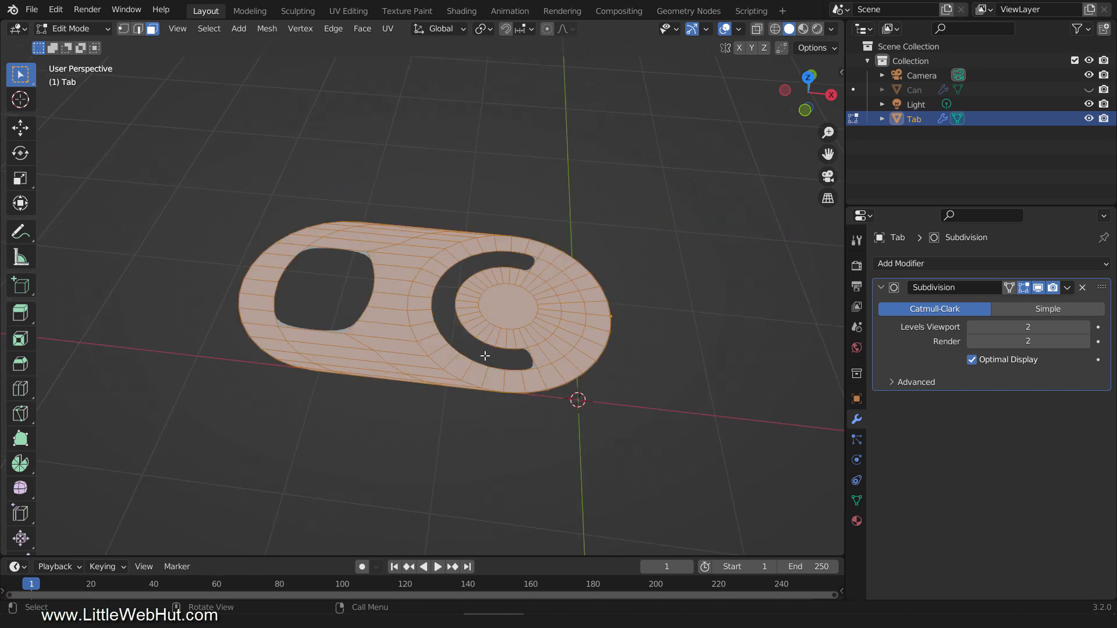
click(185, 30)
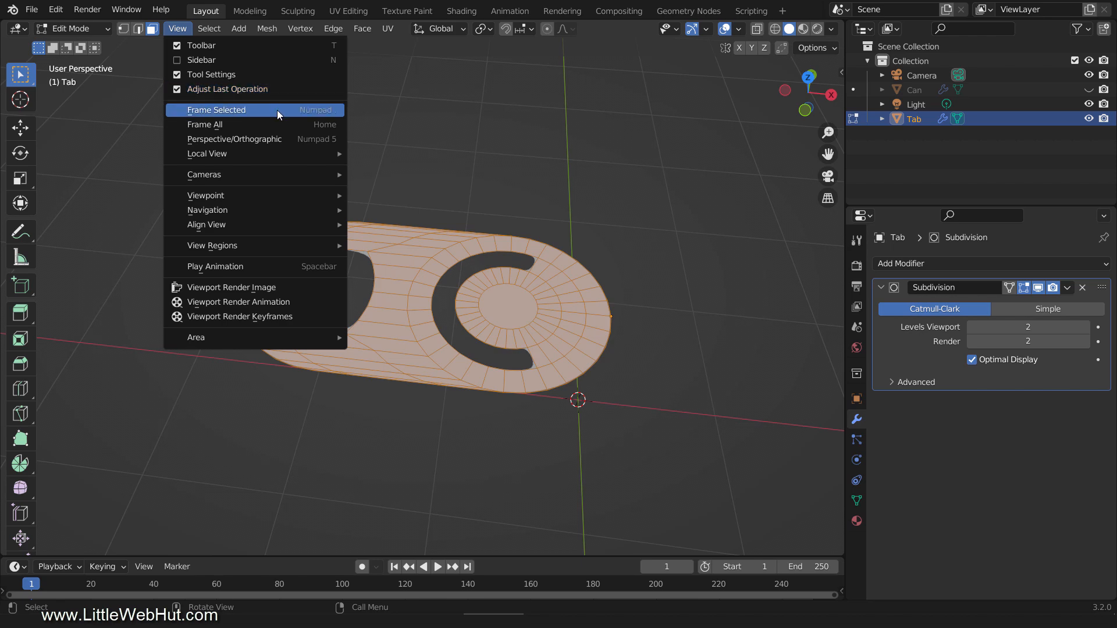
middle_drag(334, 464, 345, 435)
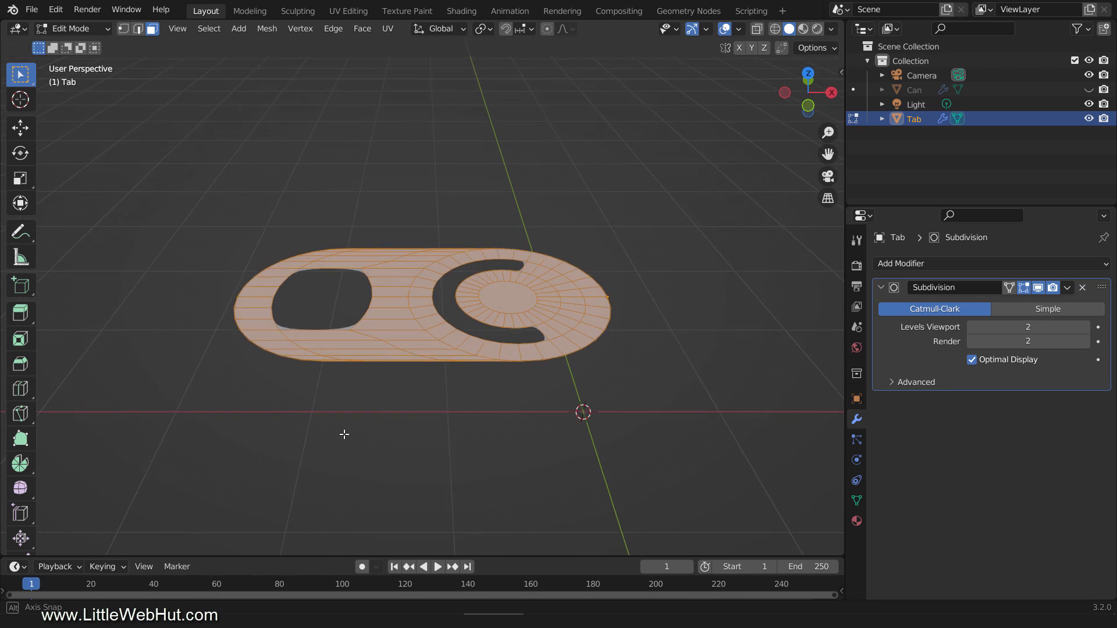
scroll(345, 435, up, 4)
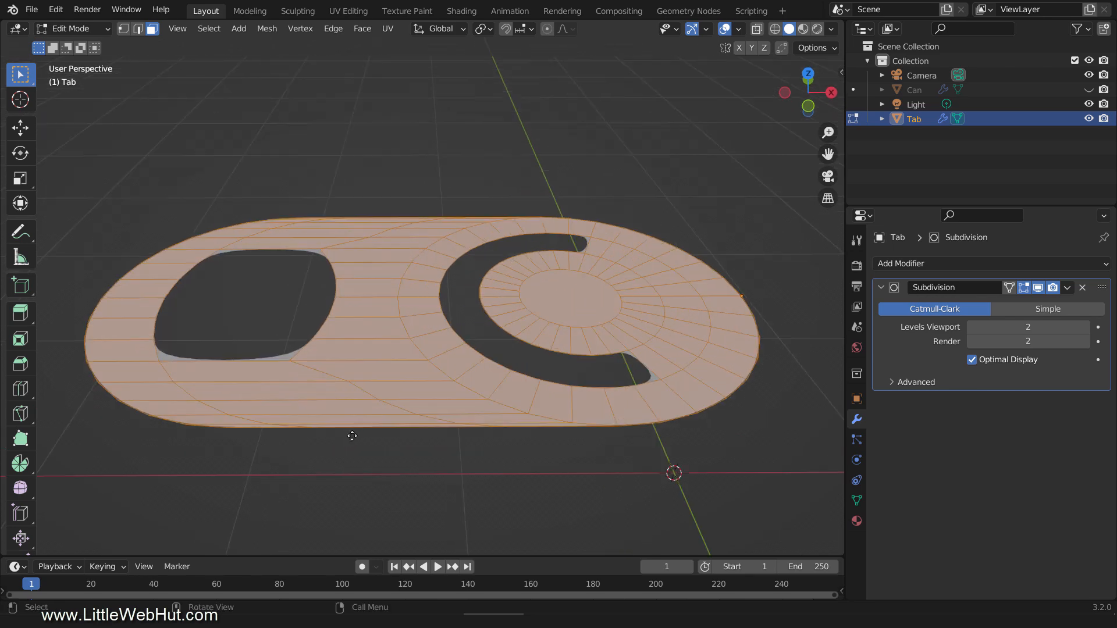
key(e)
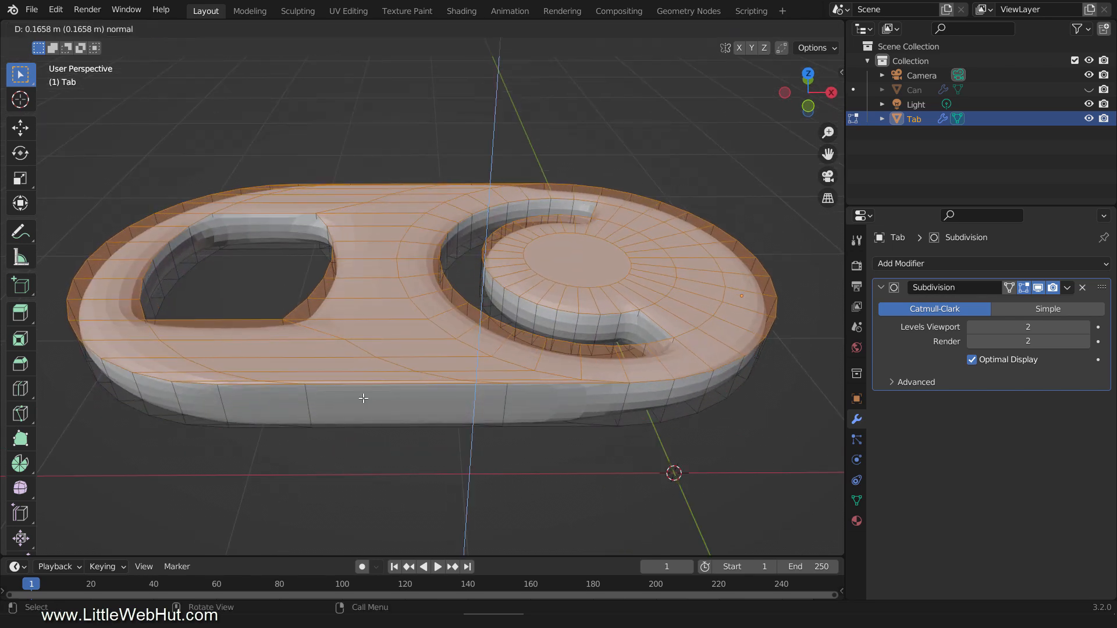
click(363, 398)
Extrude the central circular face upward about 0.12 m as the rivet and narrowly inset its top face twice
click(579, 271)
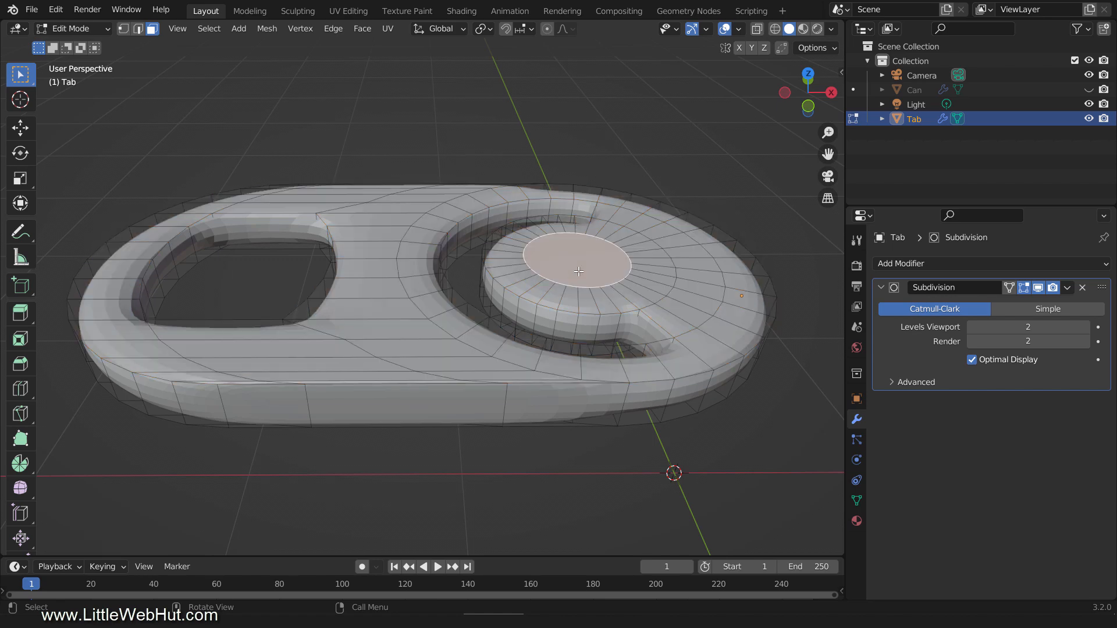
key(e)
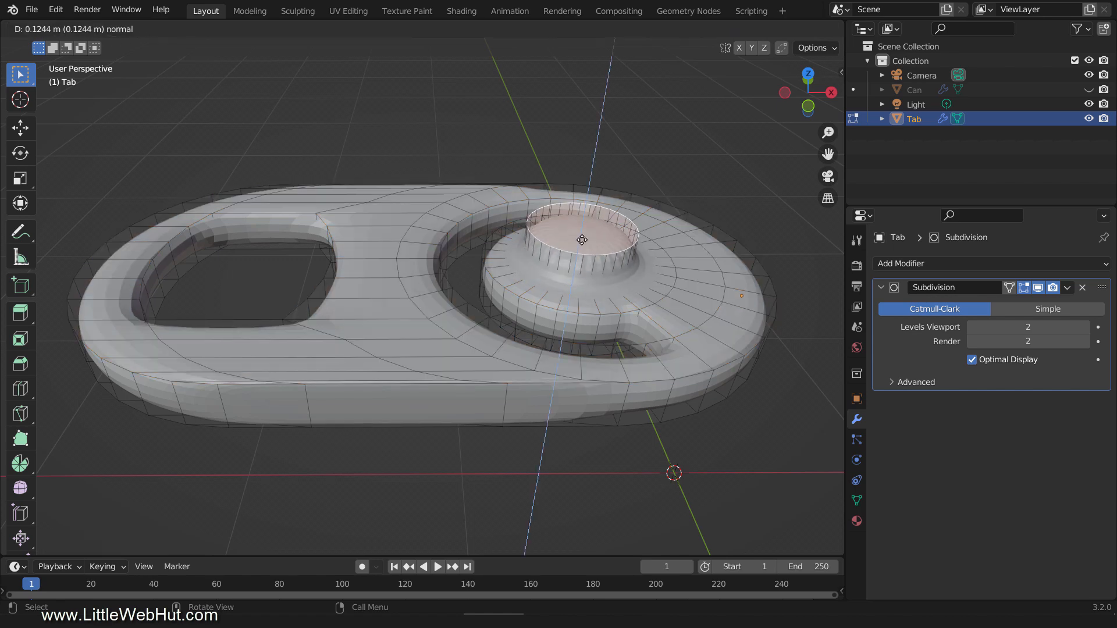
click(588, 237)
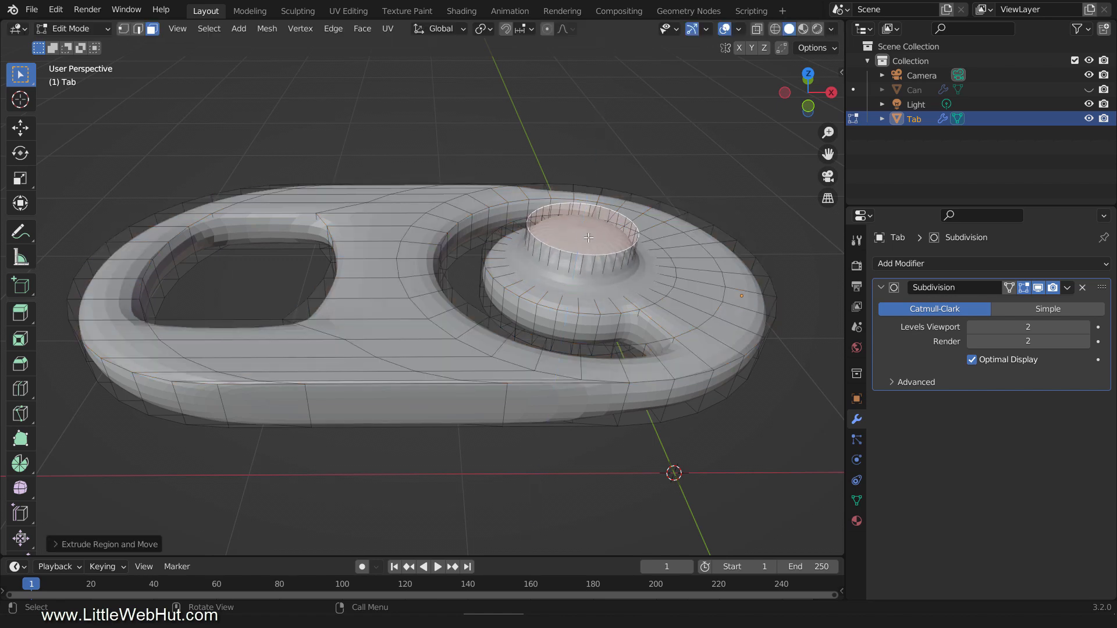
key(i)
click(632, 230)
key(i)
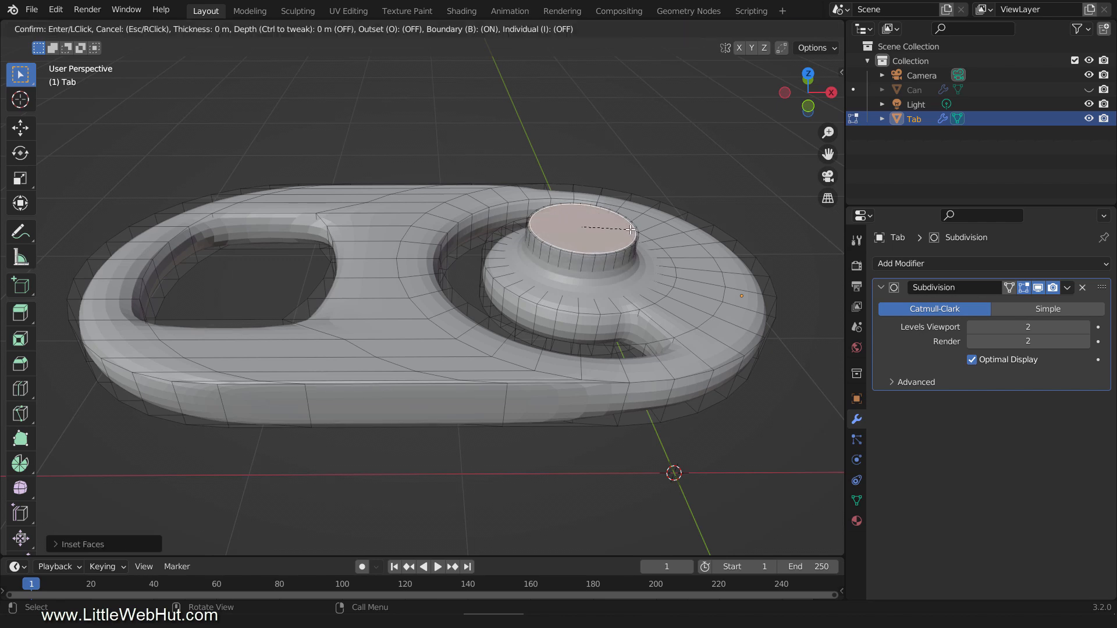
click(630, 231)
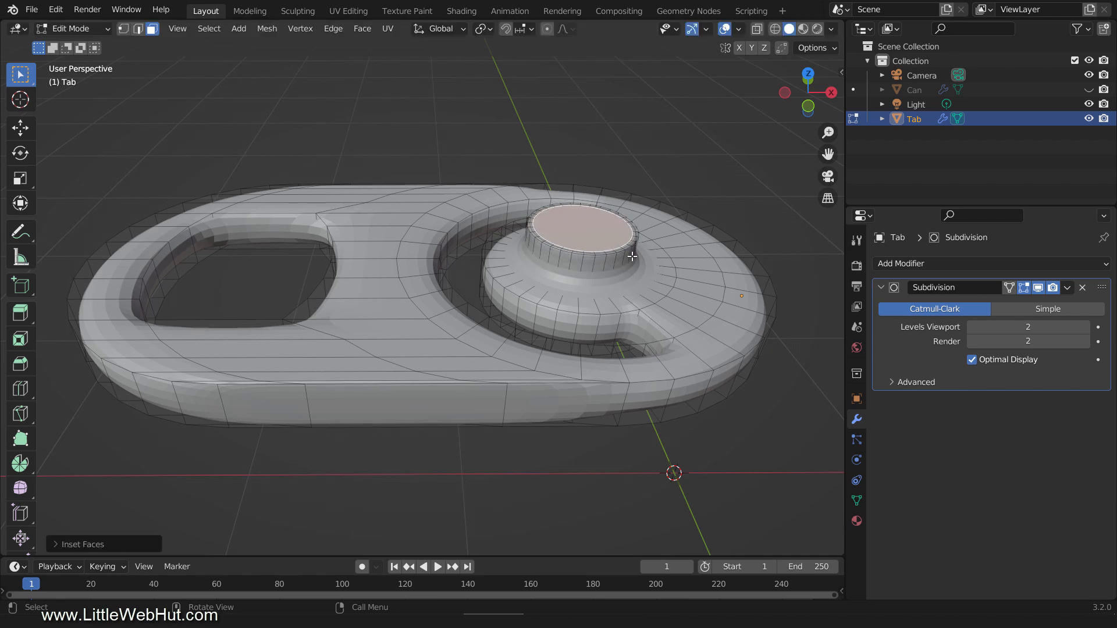
Add two loop cuts around the rivet's side wall, sliding one toward its top edge and the other toward its base
key(ctrl+r)
click(589, 272)
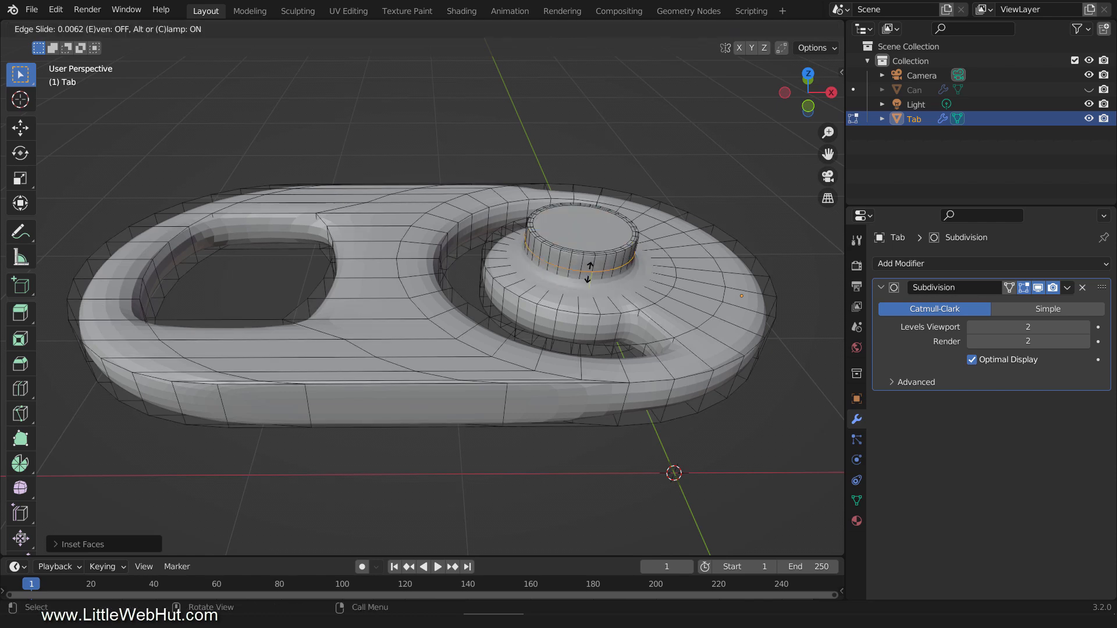
click(590, 261)
key(ctrl+r)
click(581, 269)
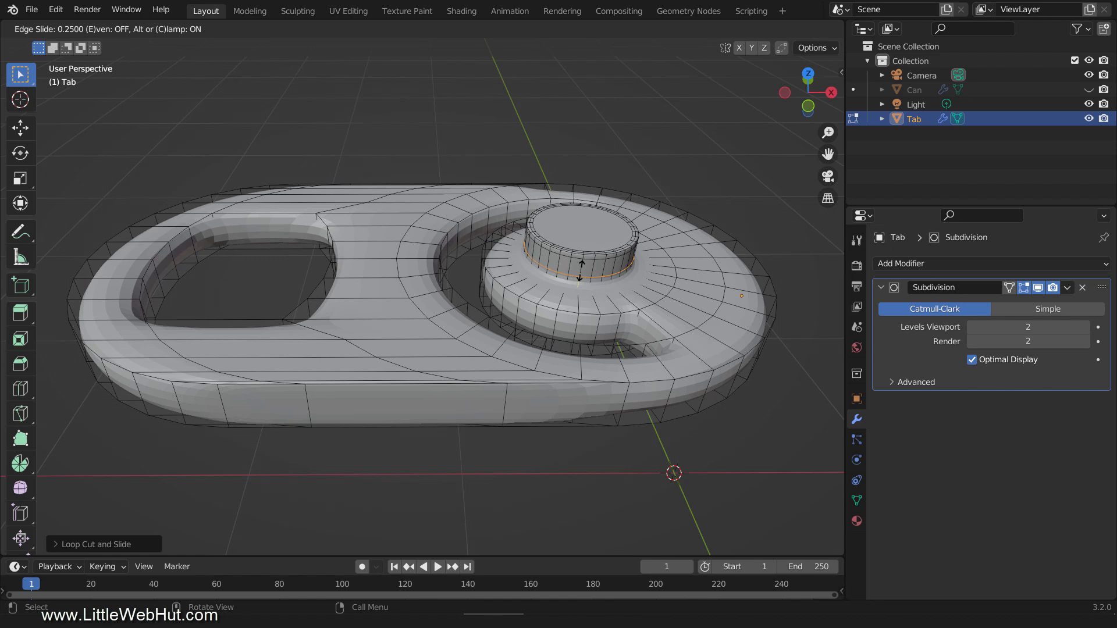
click(579, 275)
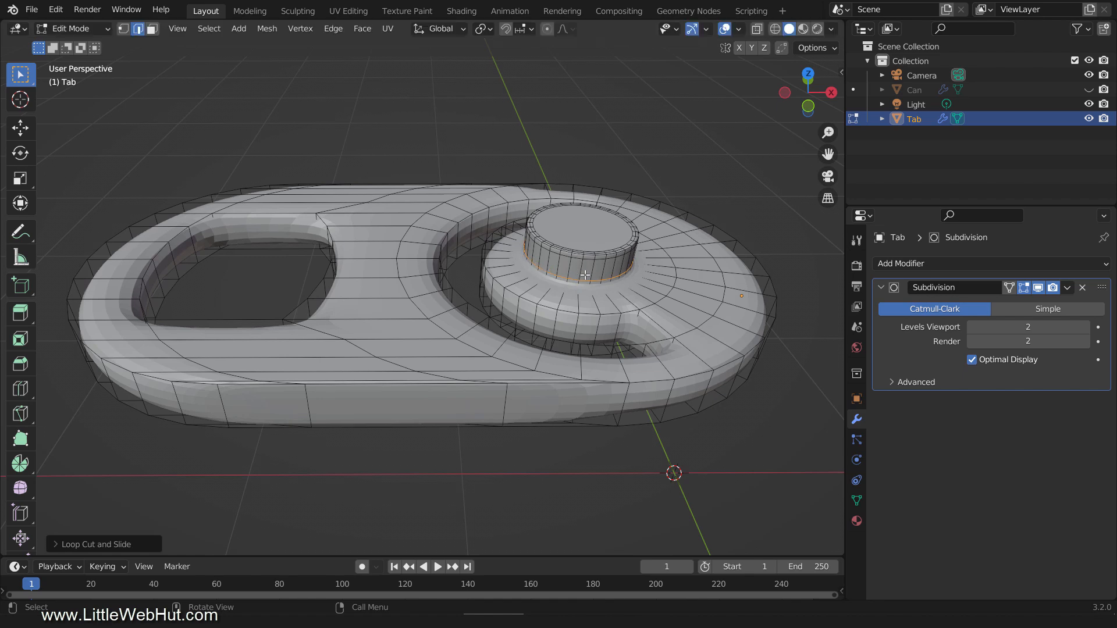
Add a loop cut through the solid section between the C-slot's ends and slide it close to the slot's outer radius
key(KP_7)
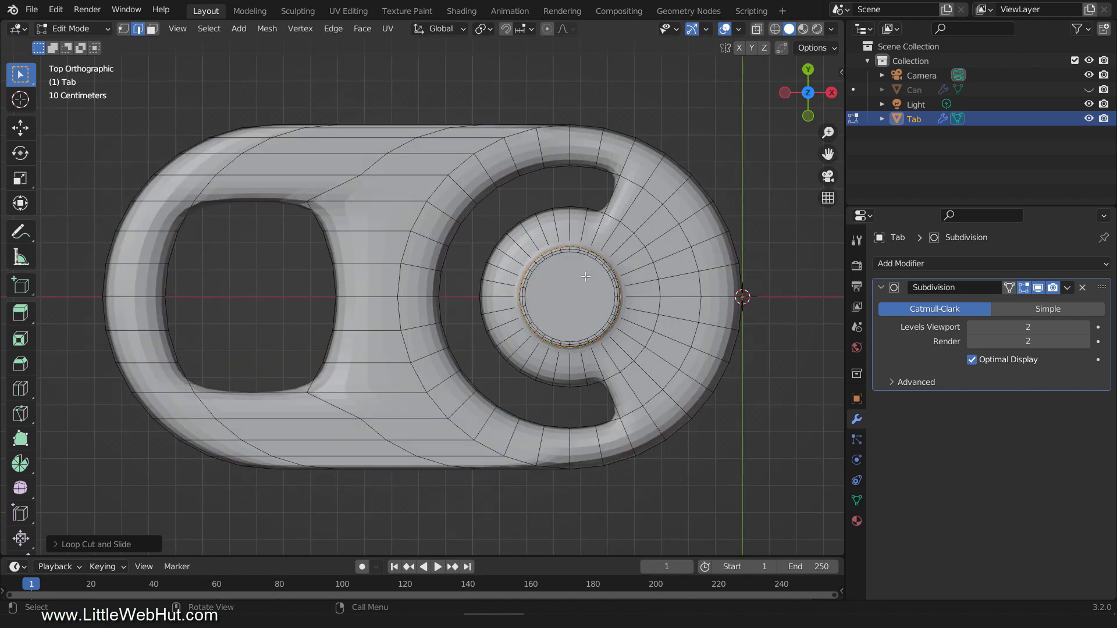
key(ctrl+r)
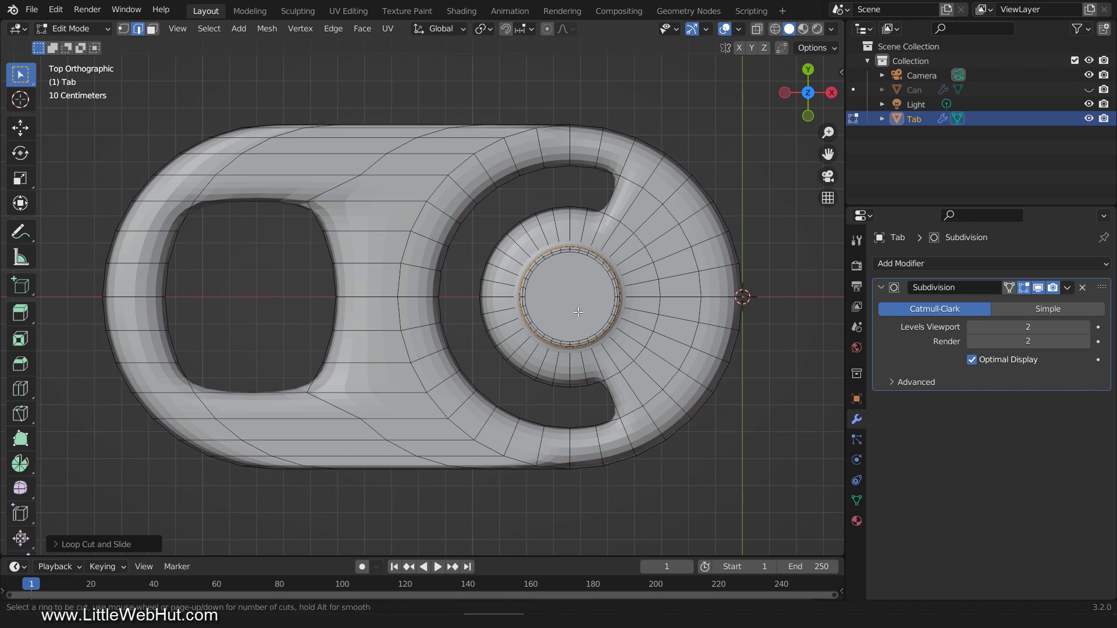
click(616, 393)
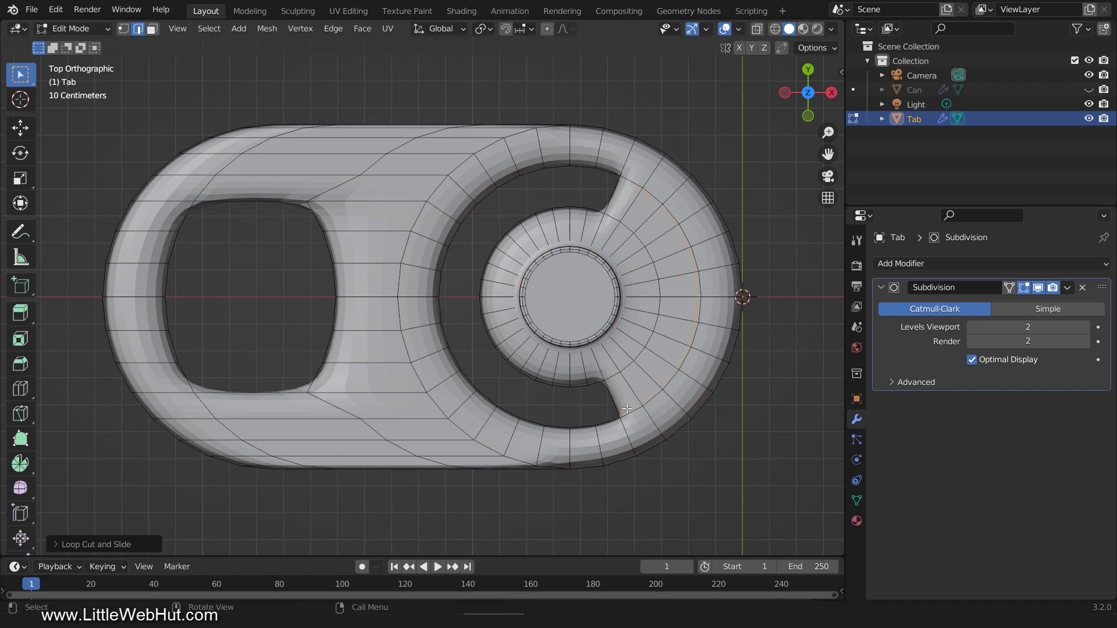
click(627, 409)
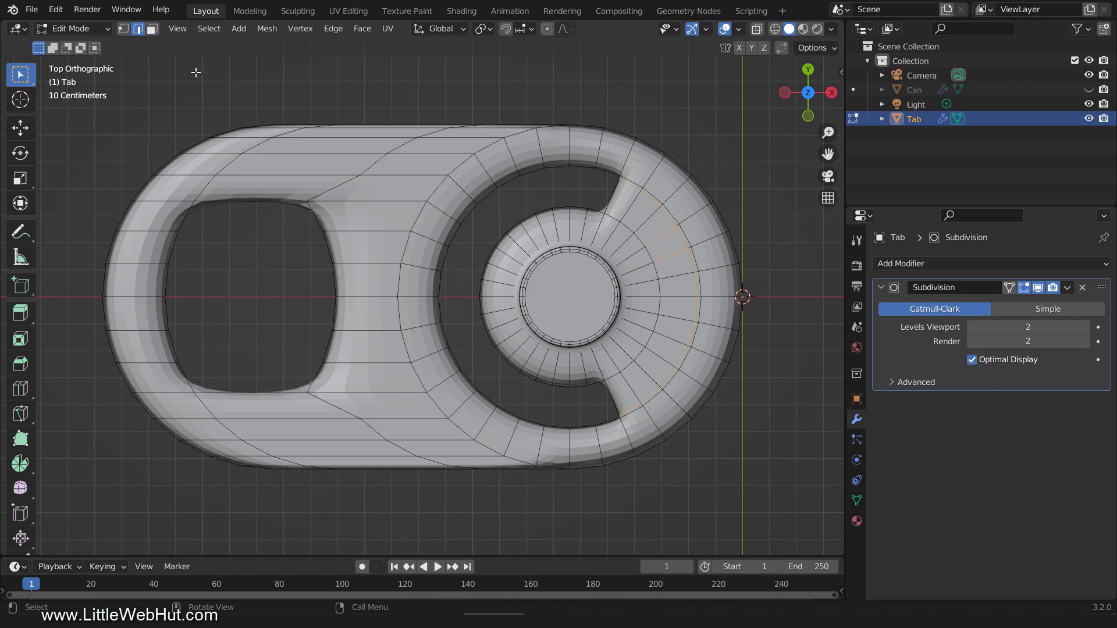
Select the block of faces between the rivet and the tab's rounded end and lower it along Z to form a recess
click(153, 30)
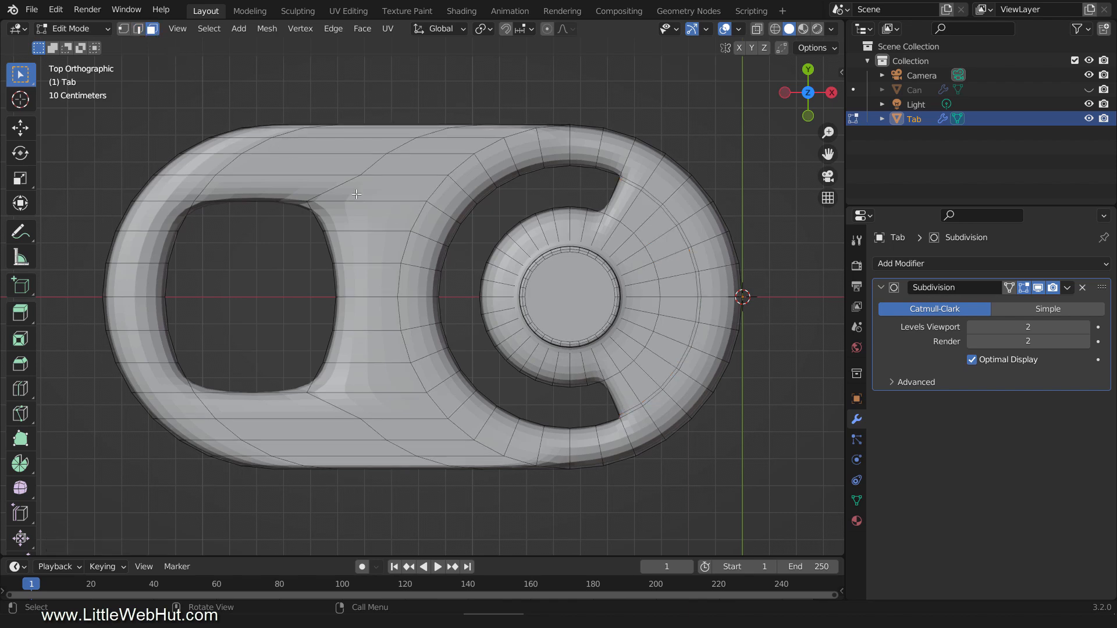
key(c)
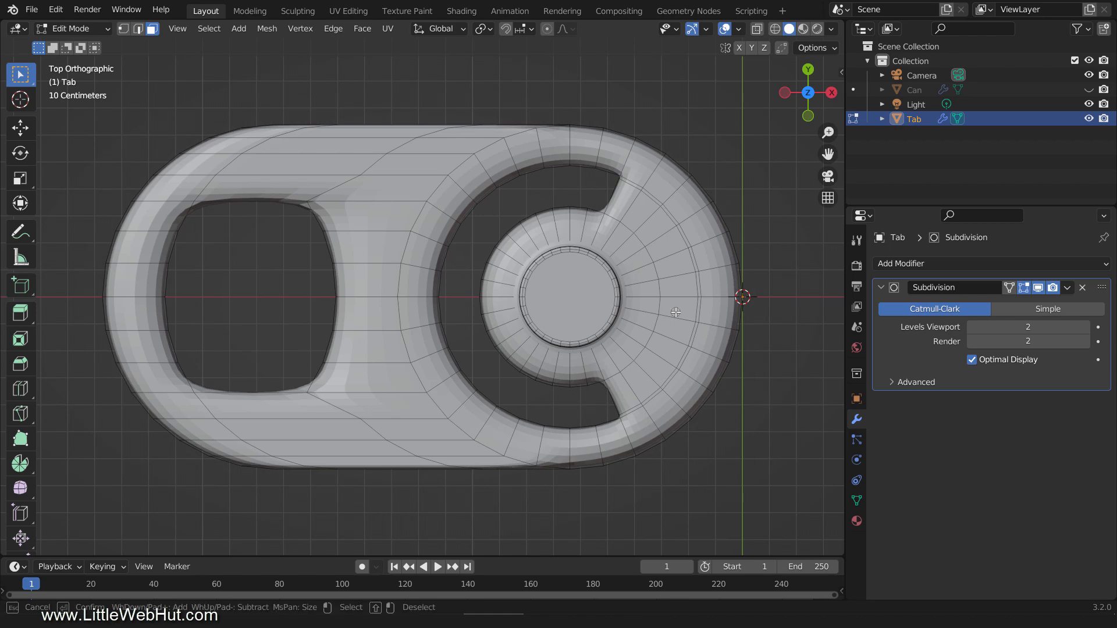
mouse_move(659, 234)
mouse_down()
mouse_move(669, 269)
mouse_move(661, 356)
mouse_move(644, 347)
mouse_move(642, 252)
mouse_up()
key(Escape)
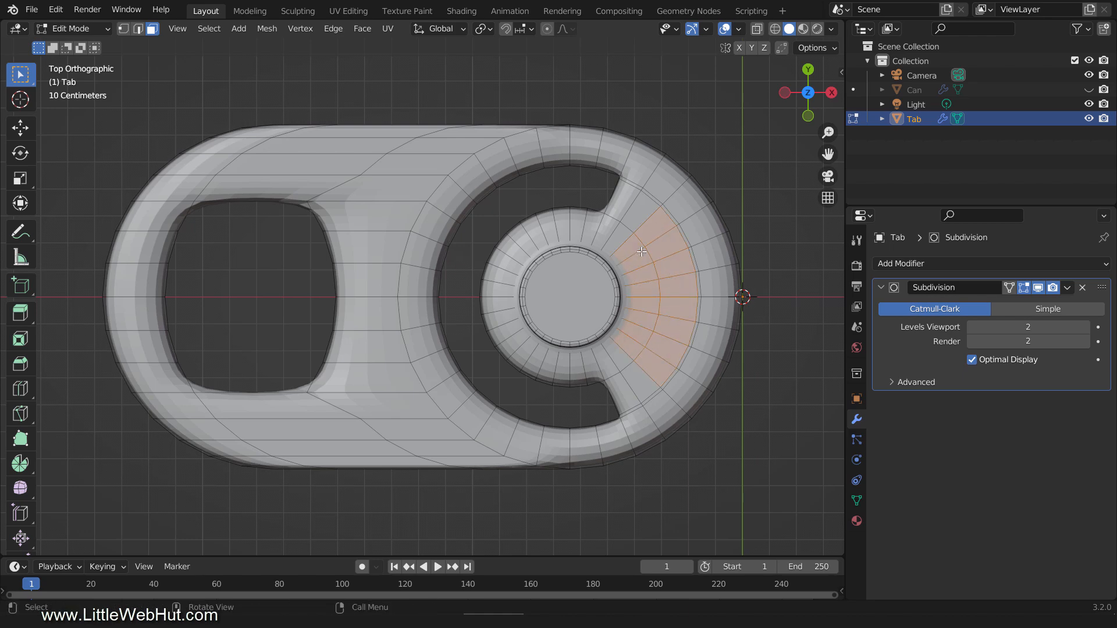
middle_drag(544, 412, 405, 397)
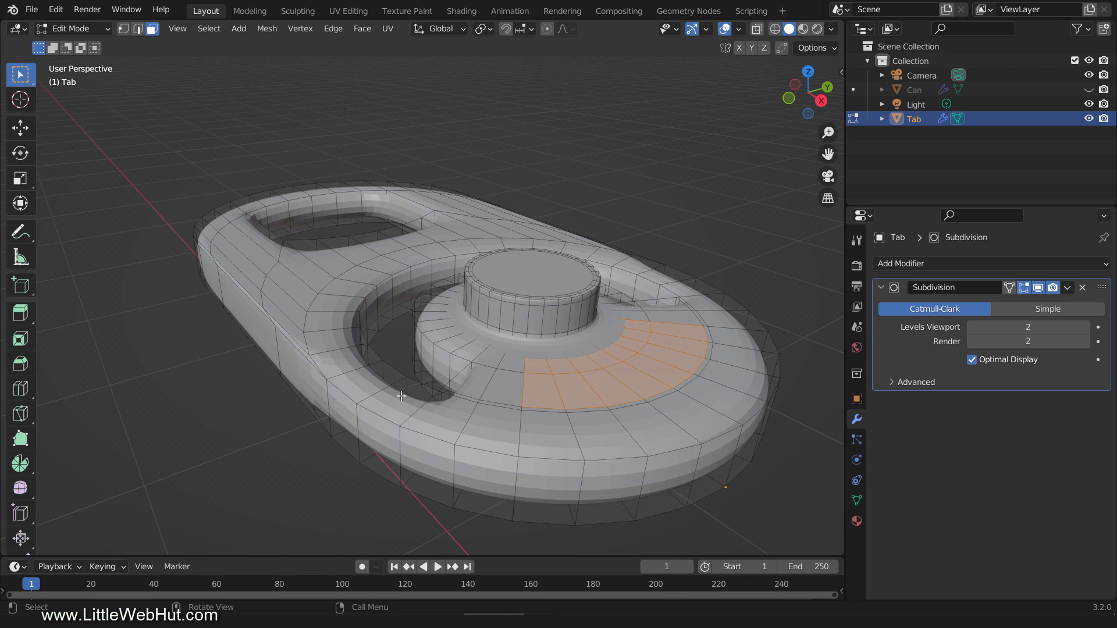
key(g)
key(z)
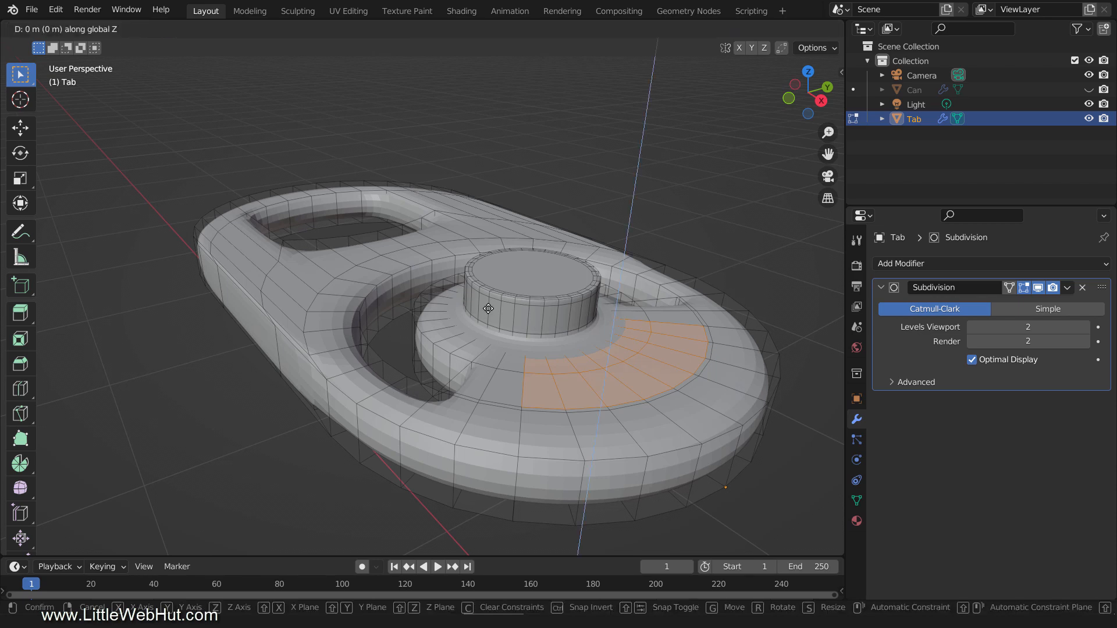
click(464, 321)
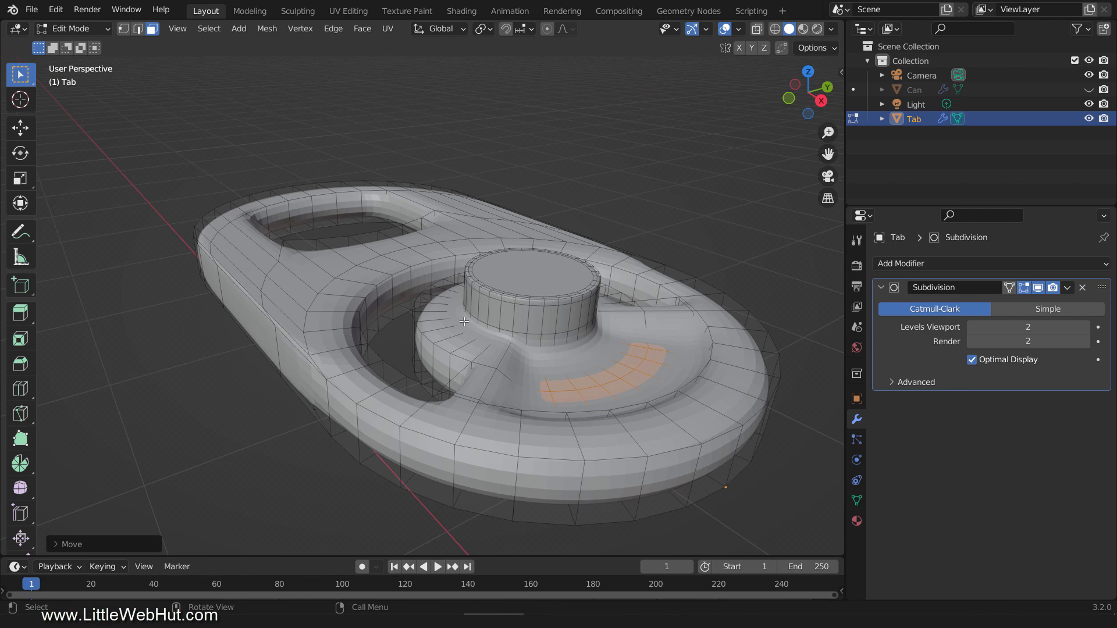
Add a centered loop cut around the tab's outer side wall
key(ctrl+r)
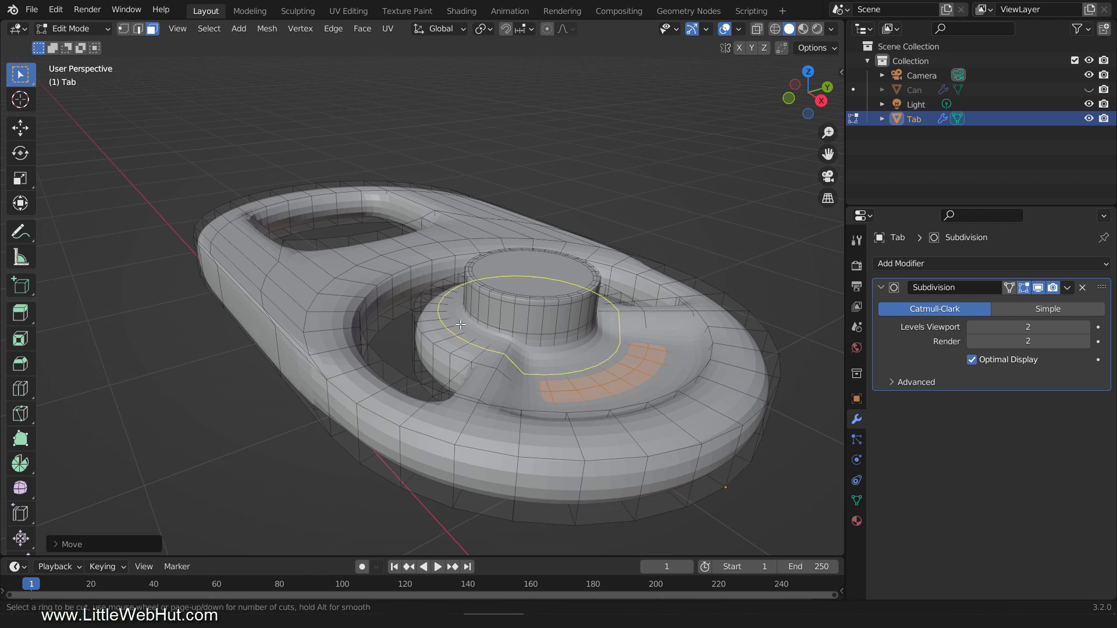
click(449, 477)
right_click(449, 476)
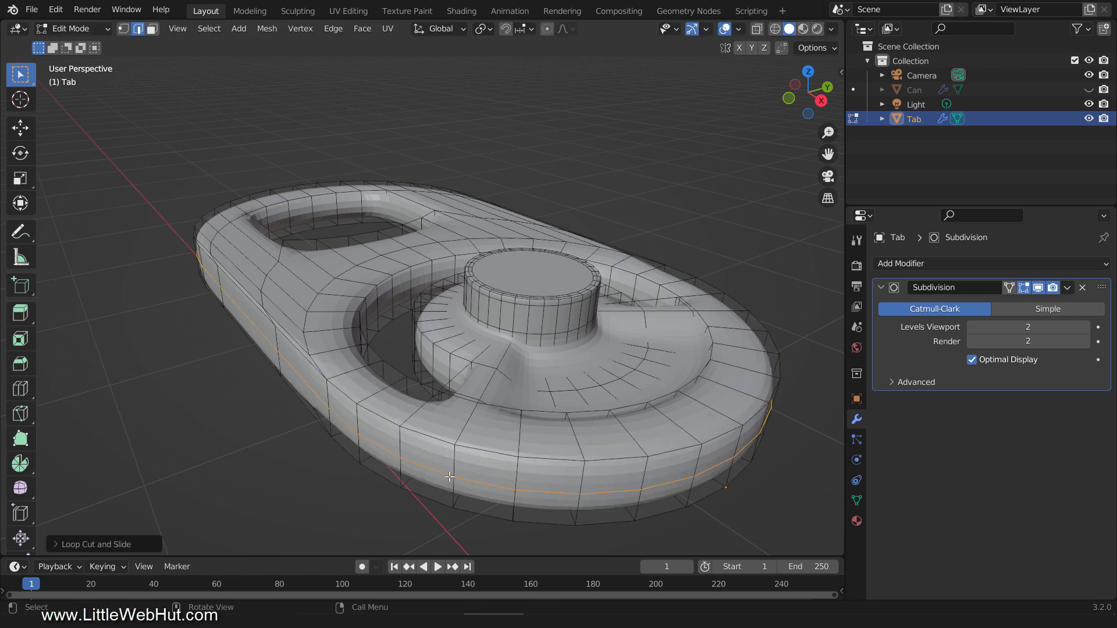
Return to Object Mode and apply Shade Smooth to the Tab
key(Tab)
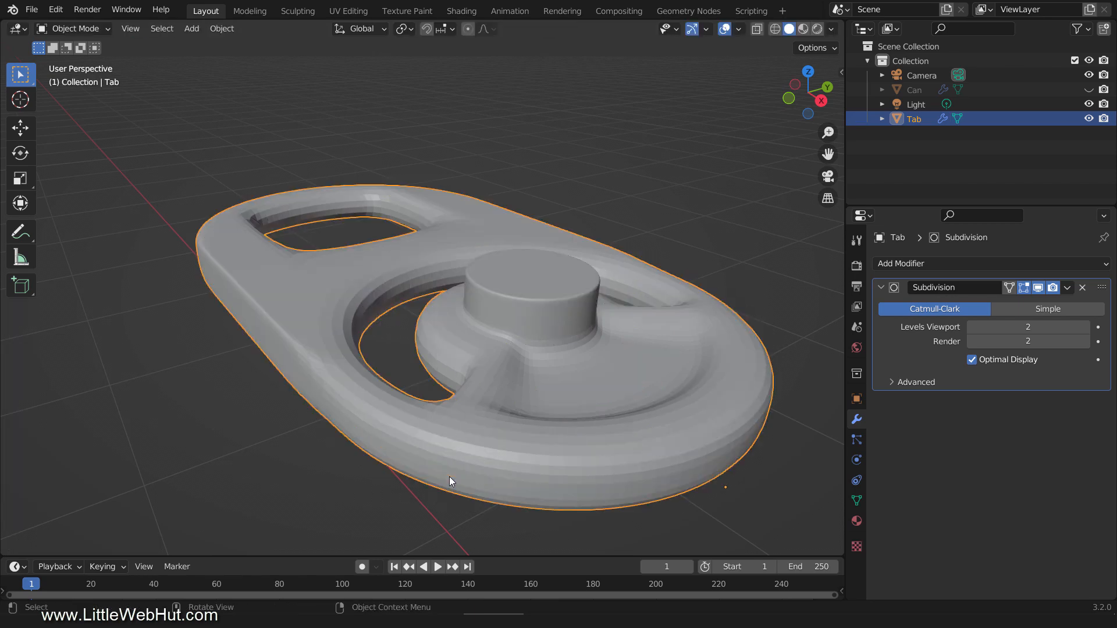
right_click(449, 476)
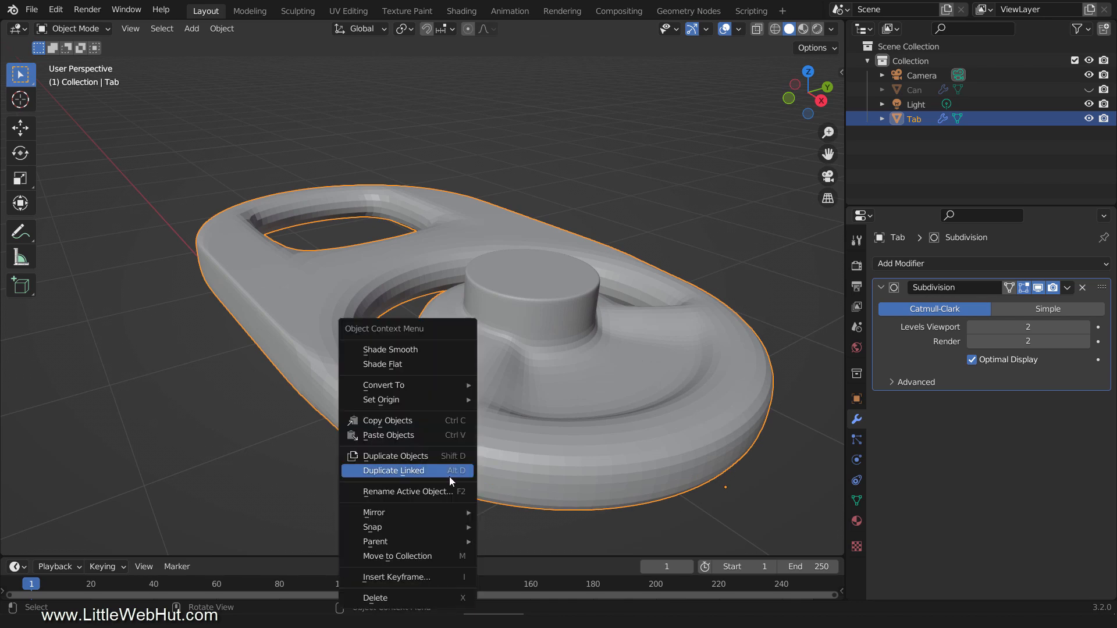
click(456, 348)
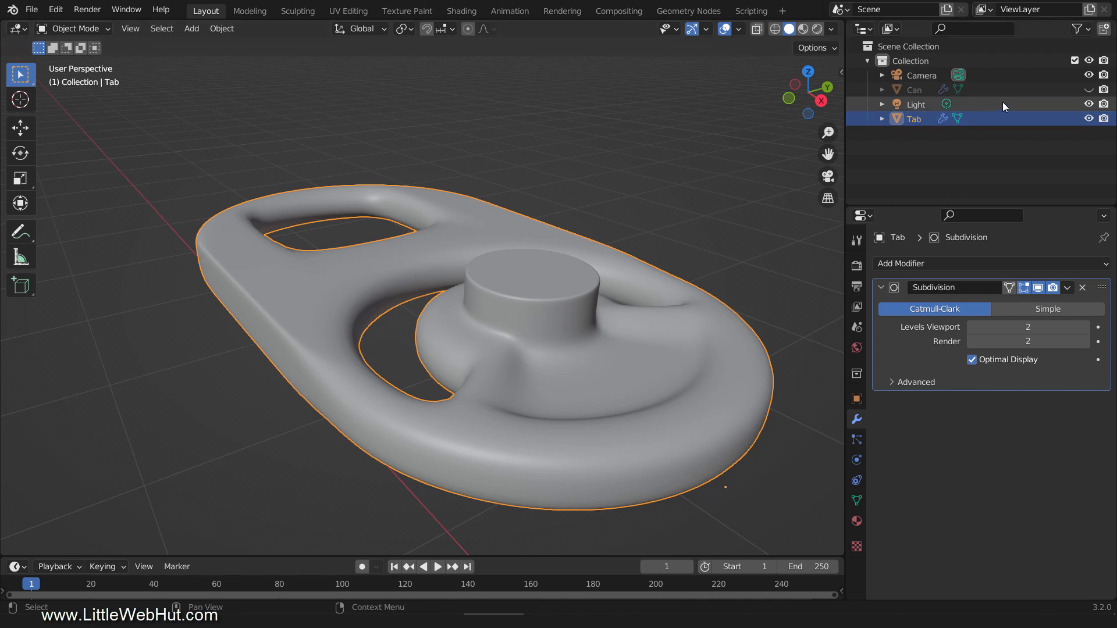
Unhide the Can and lower the Tab about 1.02 m along Z so it sits in the lid's recess
click(1089, 90)
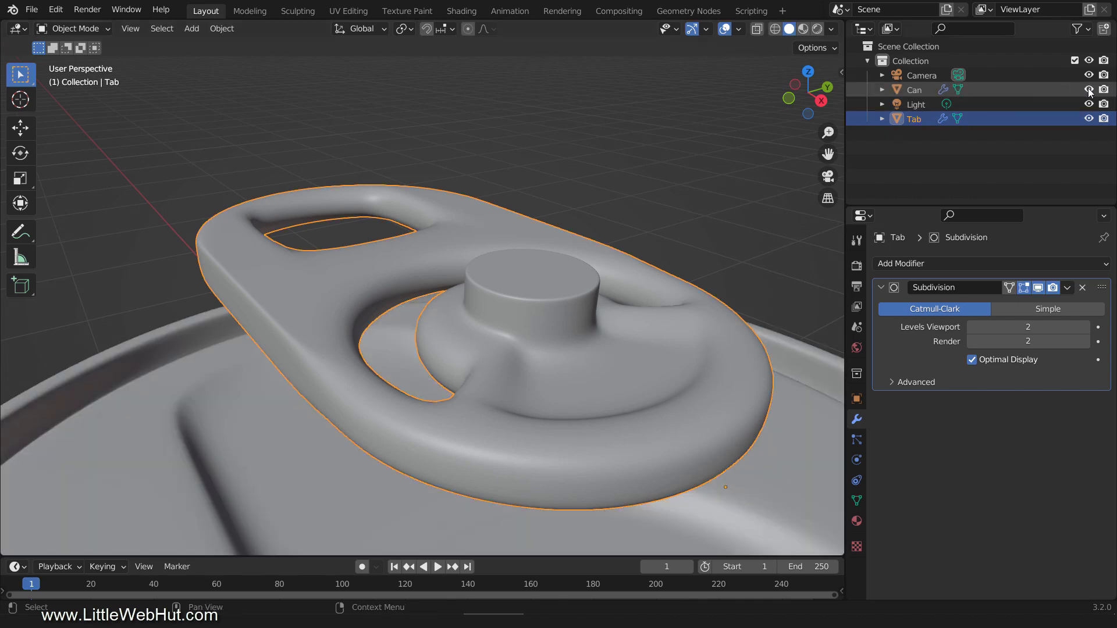
scroll(661, 275, down, 2)
scroll(662, 277, down, 4)
middle_drag(644, 346, 638, 295)
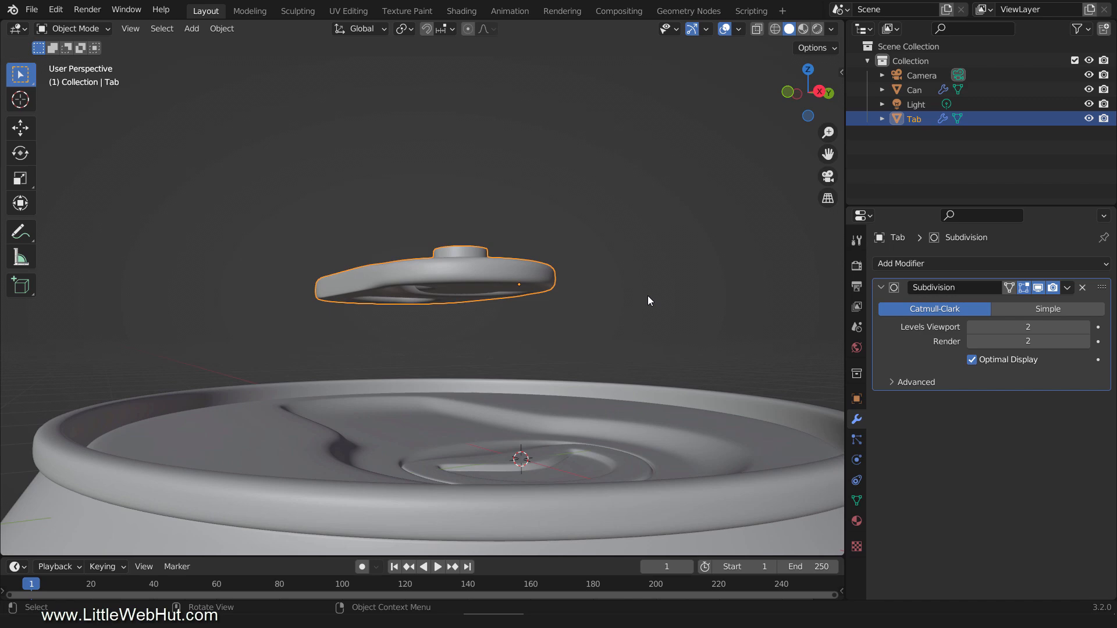
key(g)
key(z)
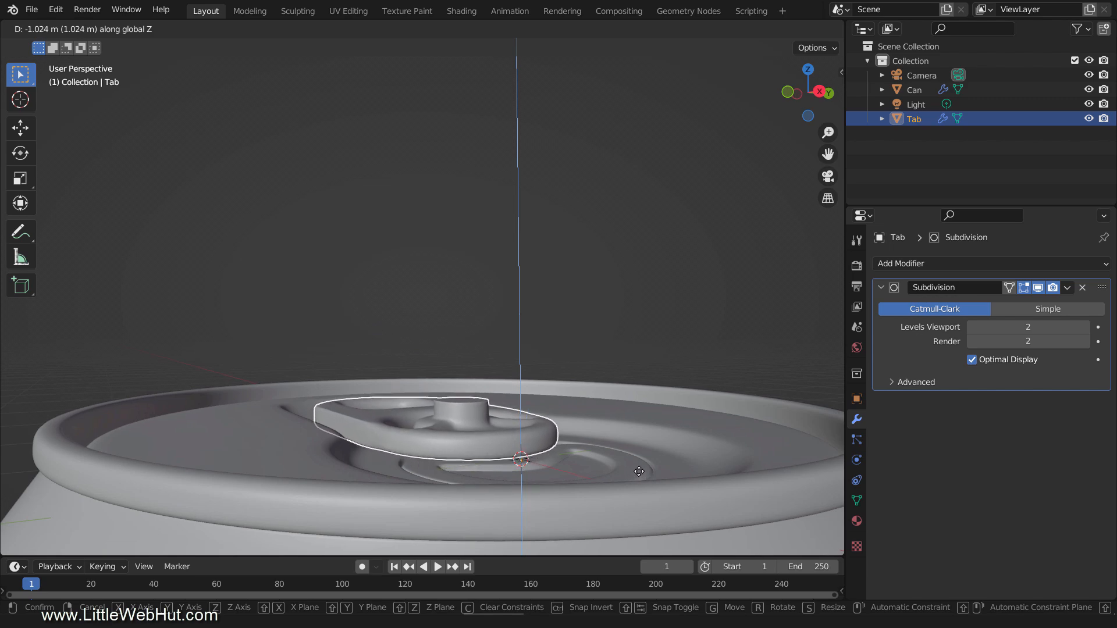
click(639, 471)
scroll(640, 470, down, 8)
middle_drag(640, 469, 659, 306)
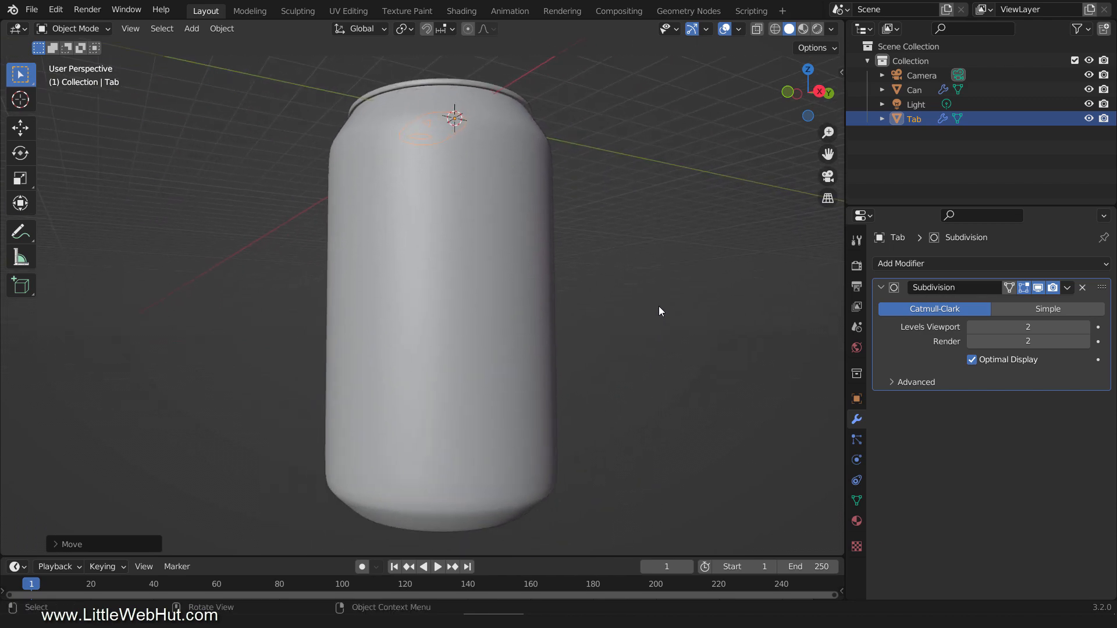
click(729, 261)
middle_drag(729, 261, 707, 357)
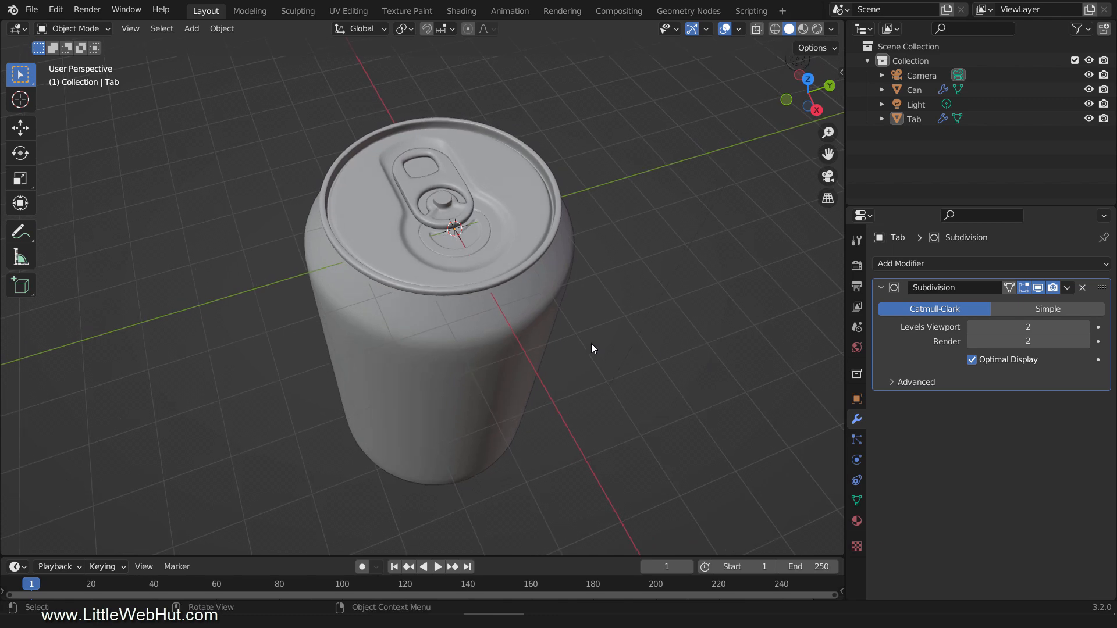
Select the Can's entire mesh in Edit Mode and create a new material for it
click(463, 334)
key(Tab)
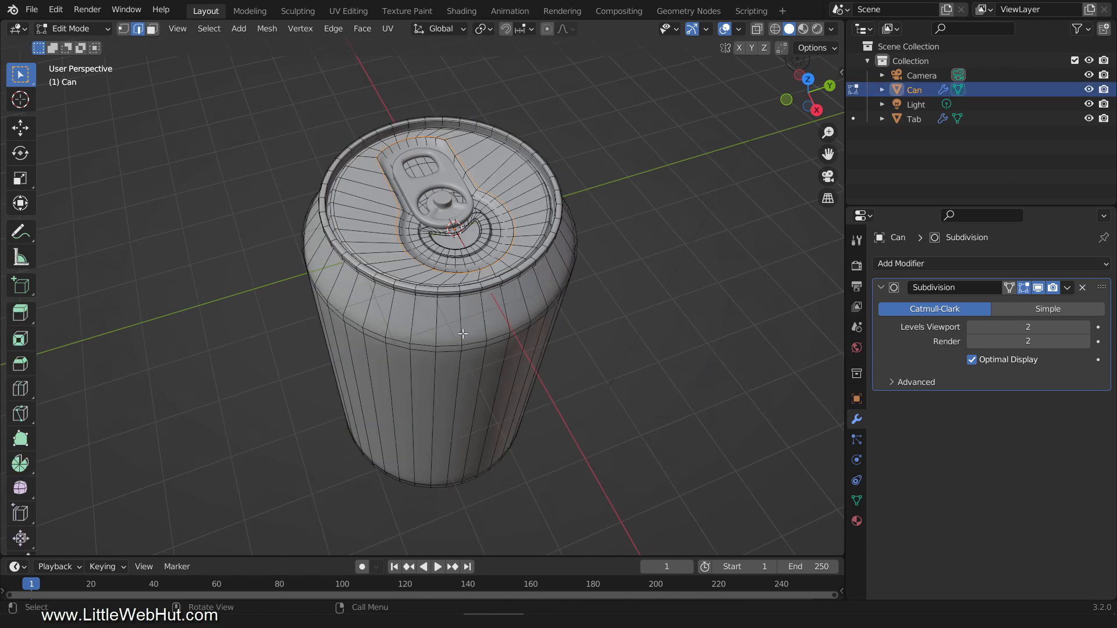
key(a)
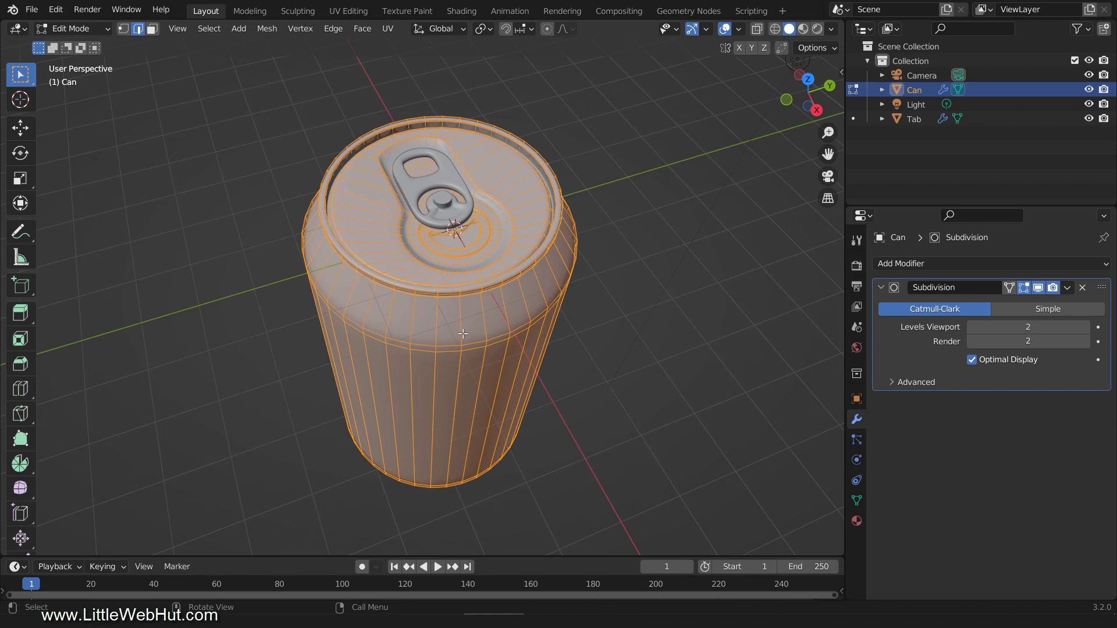
click(857, 522)
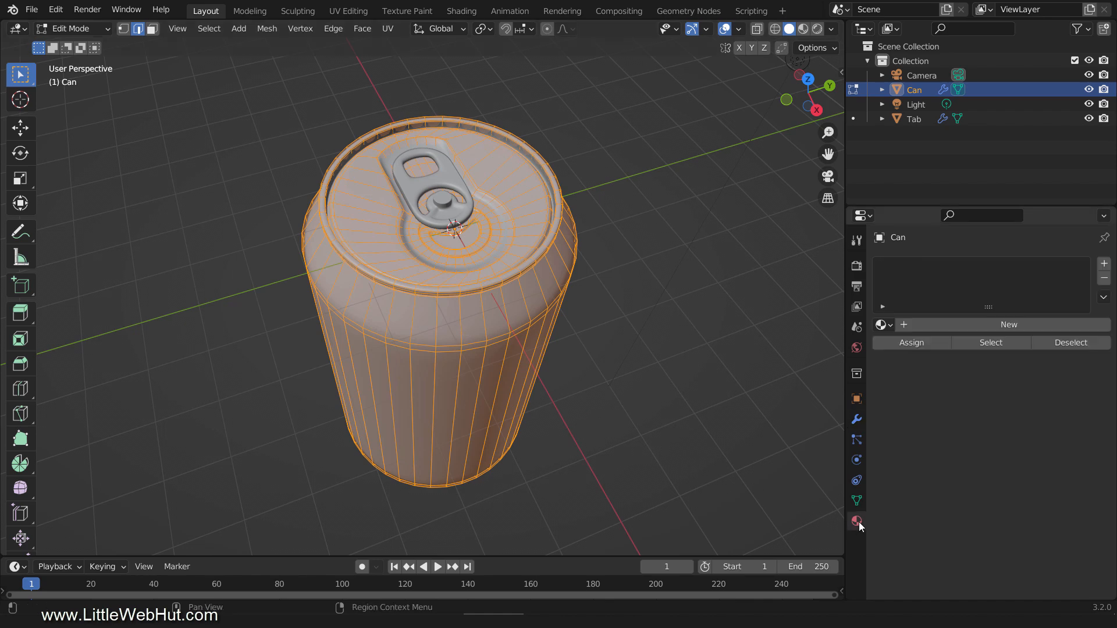
click(968, 325)
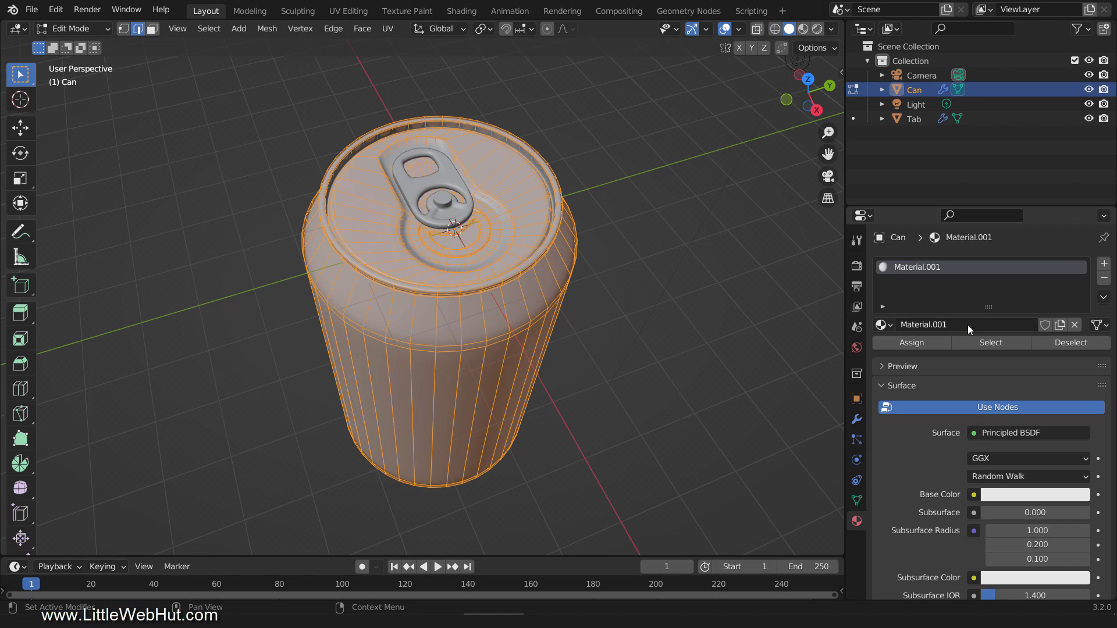
Set the new material's Metallic to 1 and Roughness to 0.3
scroll(973, 426, down, 5)
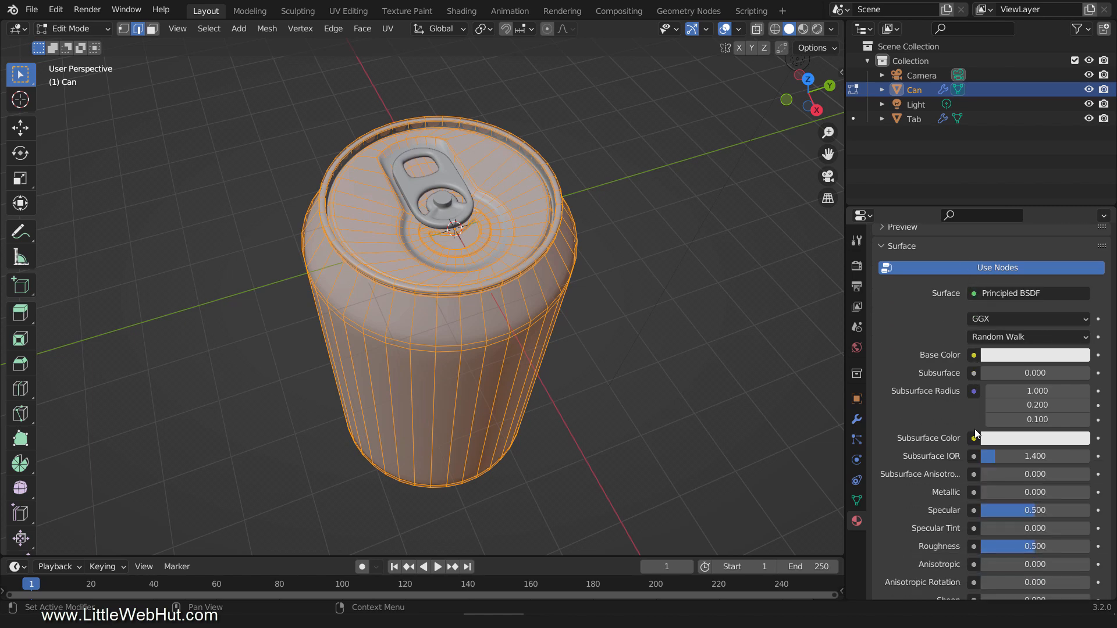
click(1015, 492)
text(1)
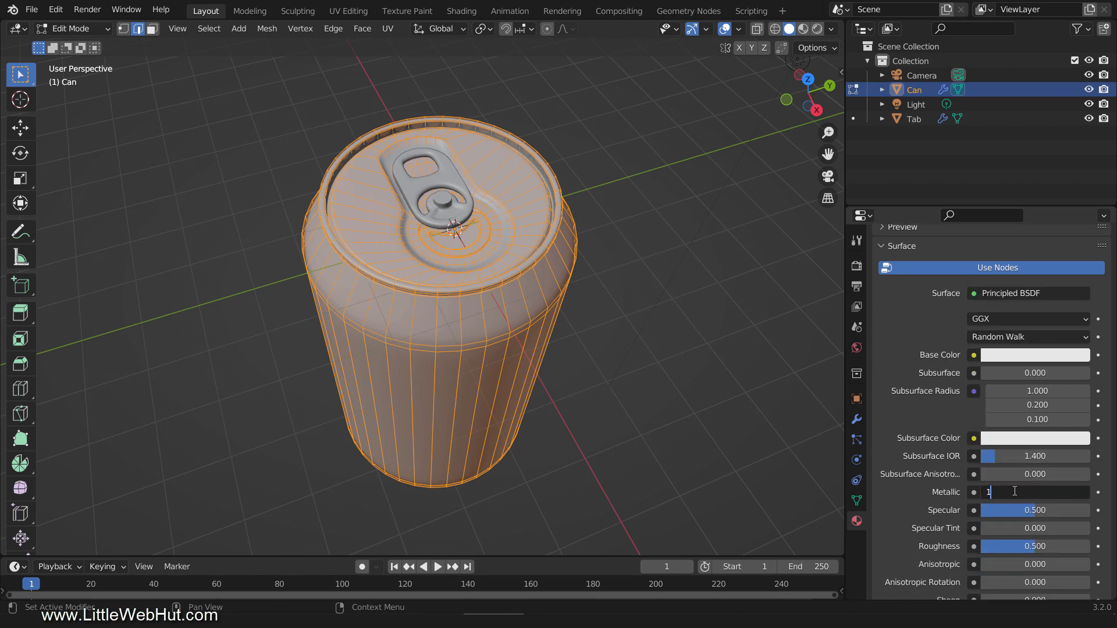
key(Return)
click(1020, 545)
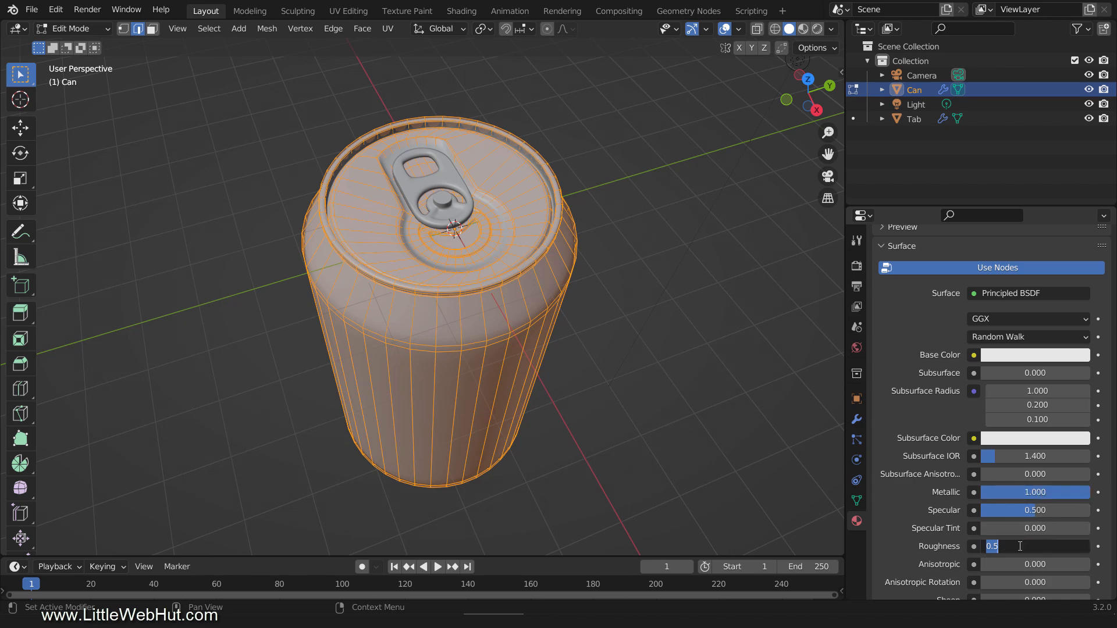
text(0.3)
key(Return)
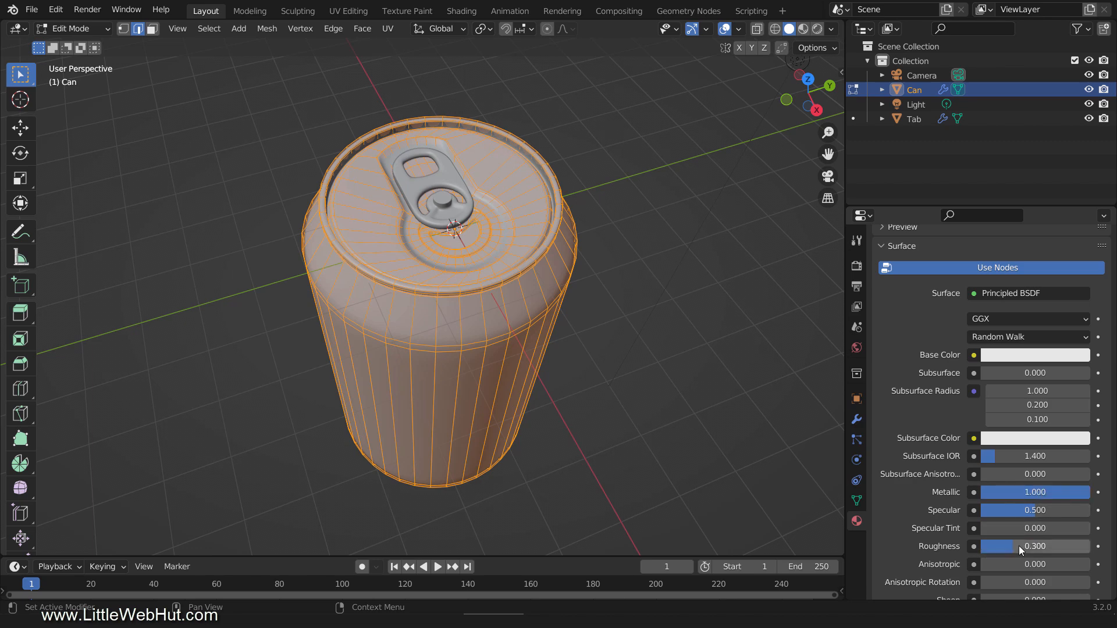
Rename the Can's material as Top of Can
scroll(971, 352, up, 5)
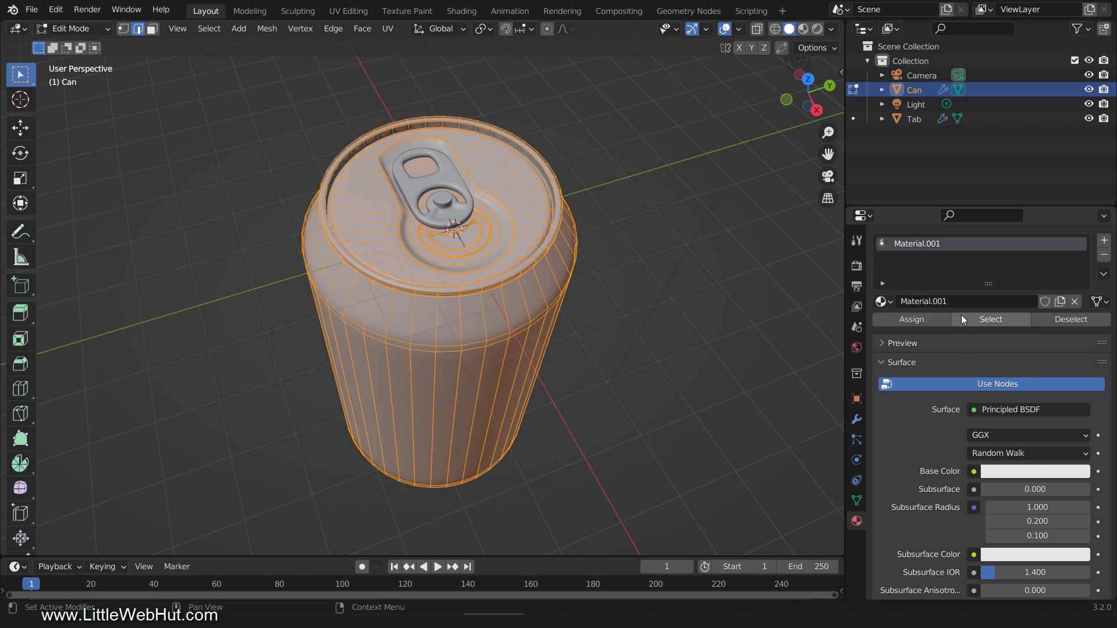
double_click(910, 244)
text(Top )
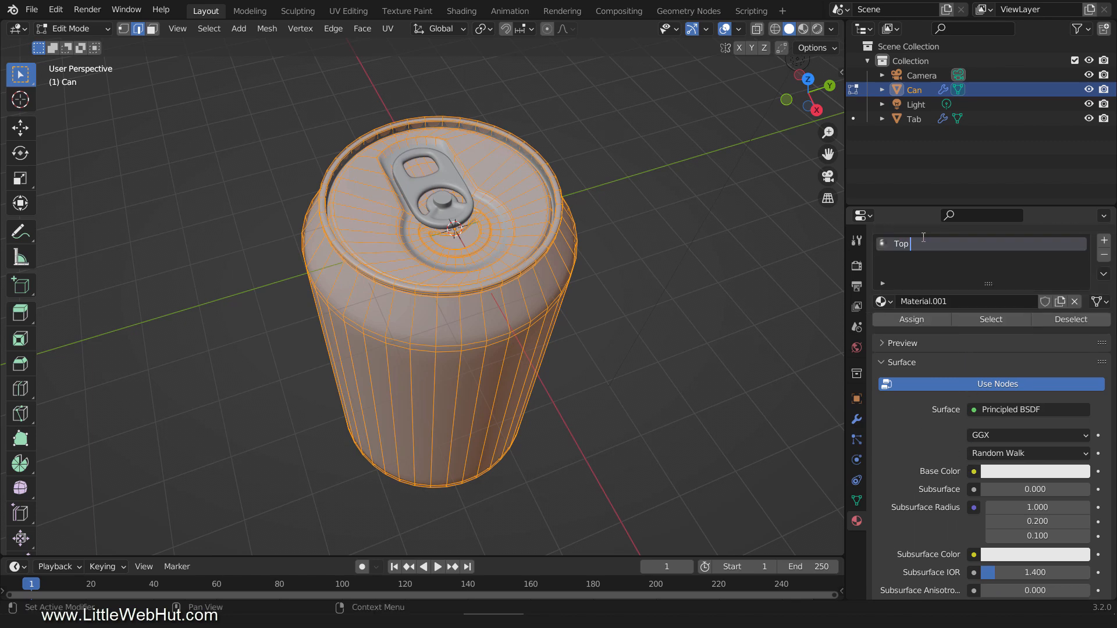
text(of Can)
key(Return)
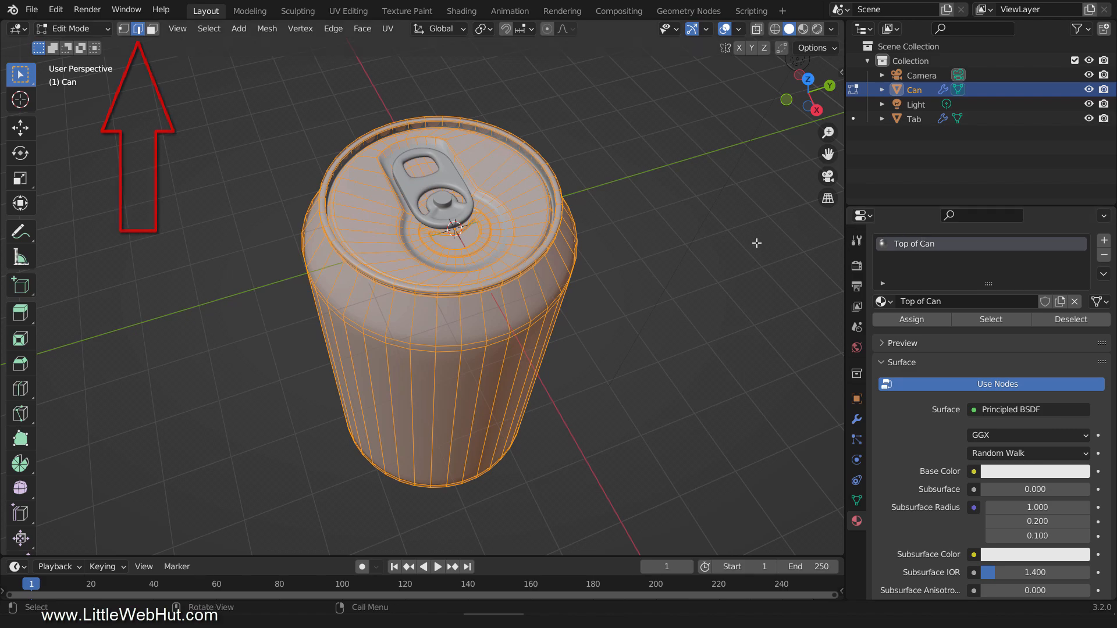
Mark a seam along one vertical line of edges on the can's side, from the tapered base up to the neck below the rim
mouse_move(256, 404)
middle_down()
mouse_move(324, 419)
mouse_move(489, 401)
mouse_move(538, 354)
mouse_move(548, 319)
middle_up()
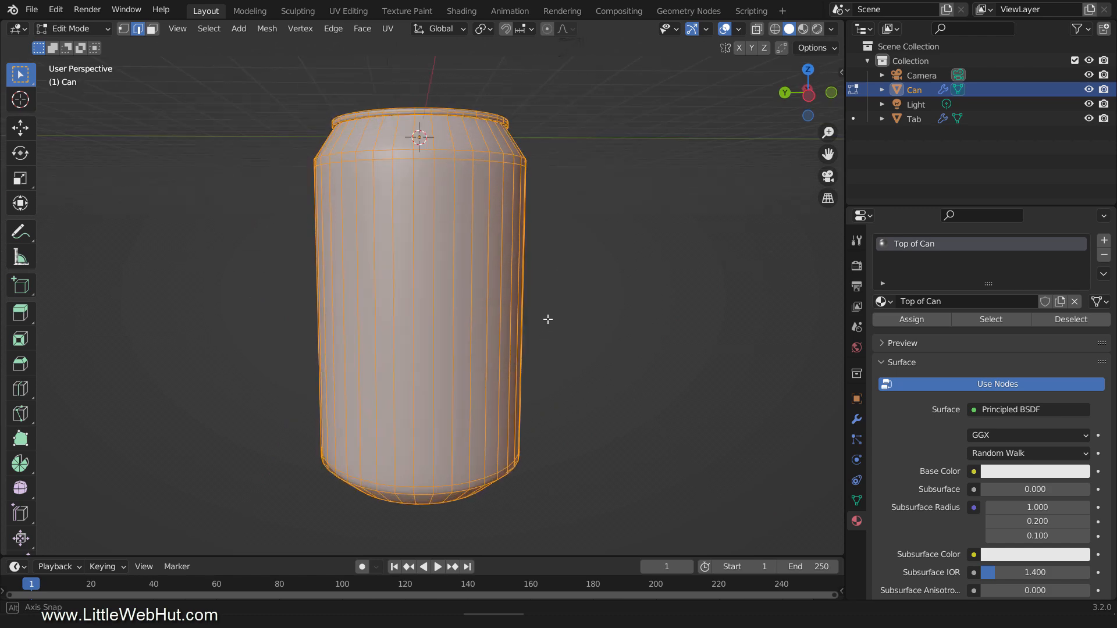
click(432, 303)
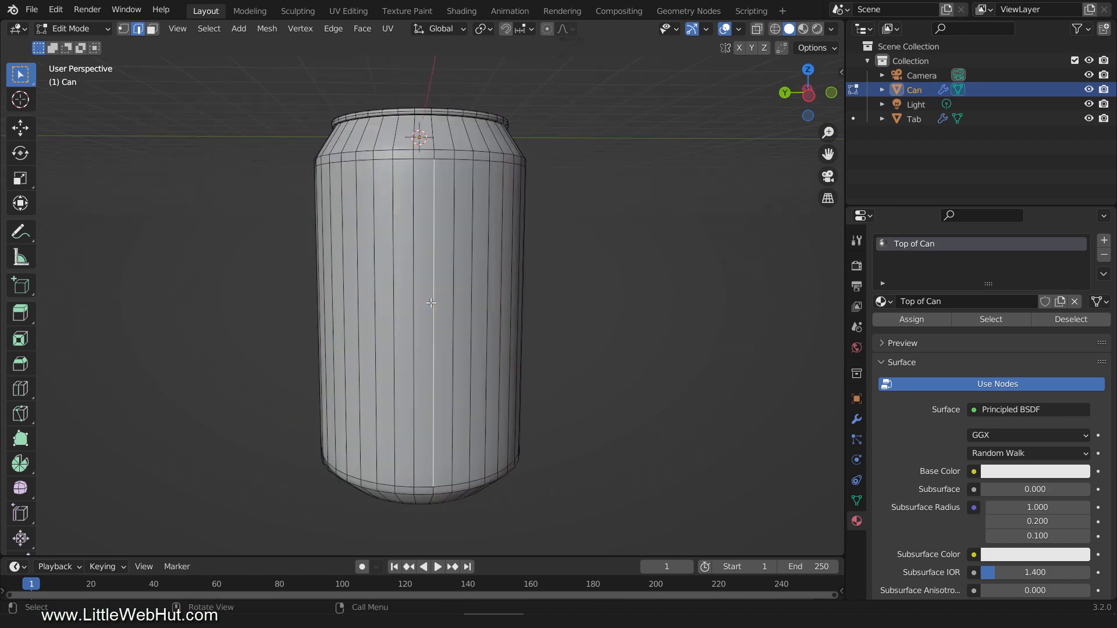
middle_drag(458, 371, 453, 335)
shift+click(434, 451)
middle_drag(518, 299, 499, 406)
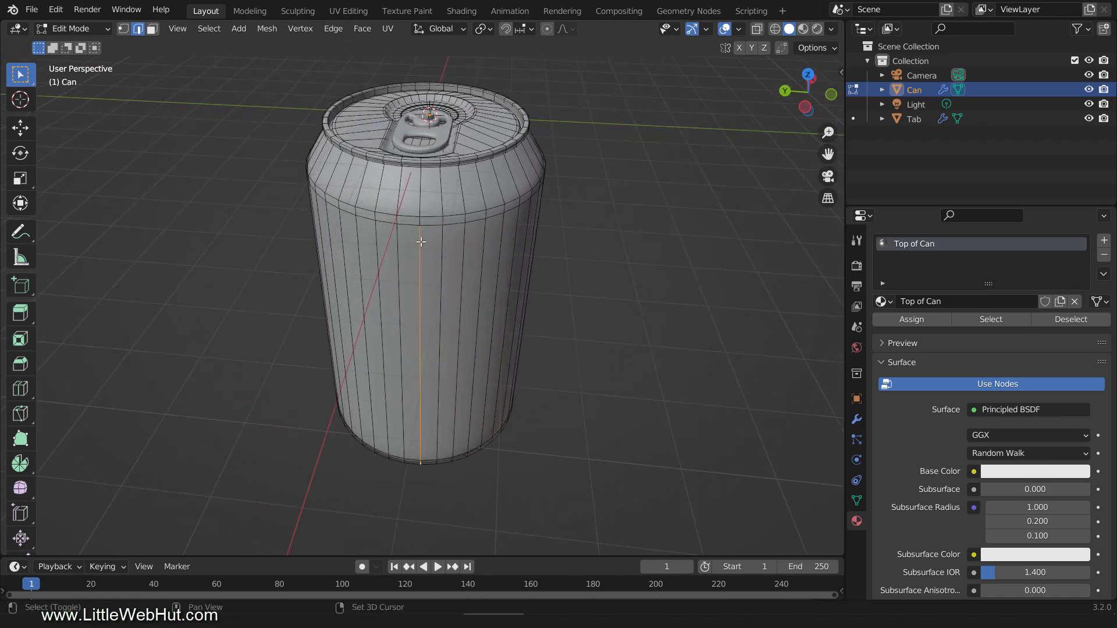
shift+click(420, 198)
right_click(429, 197)
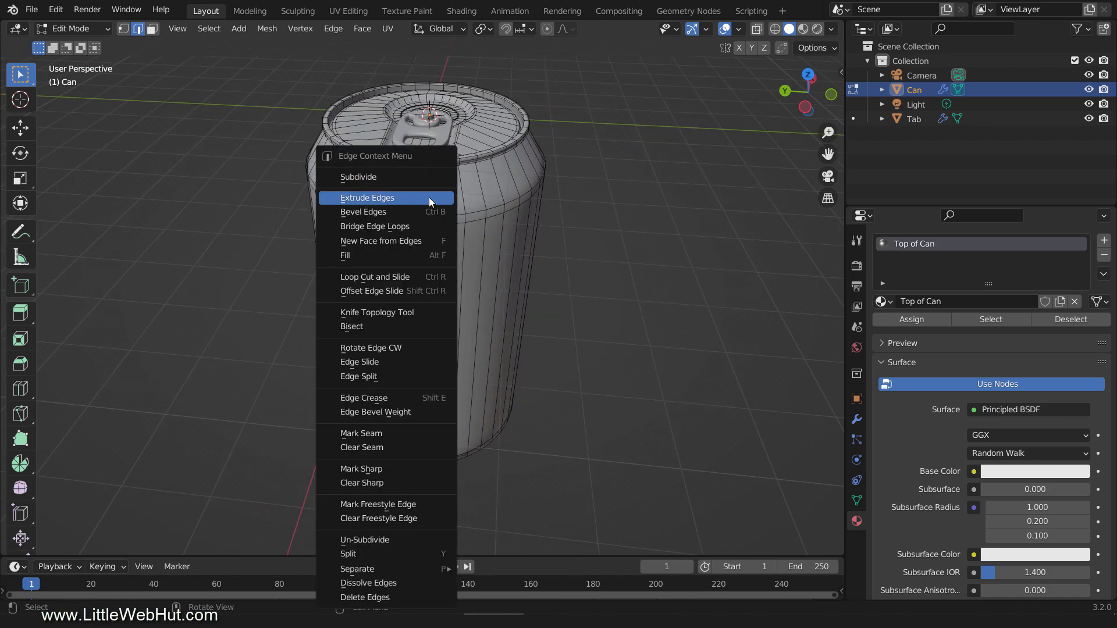
click(395, 433)
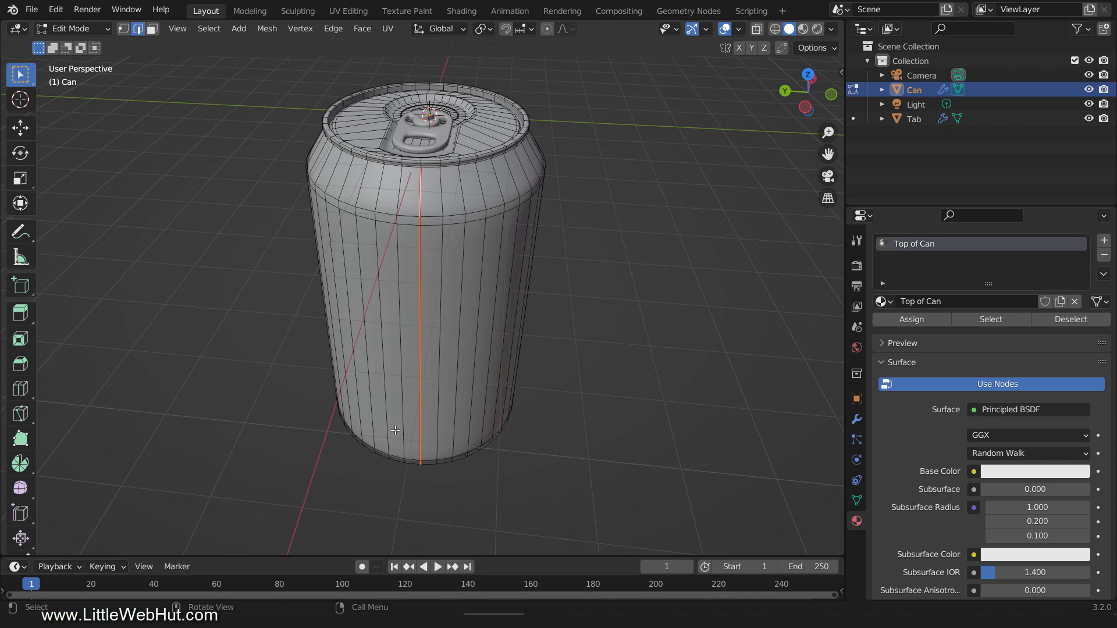
Select all side faces of the can in front wireframe view, from the neck below the rim down through the tapered base ring
key(KP_1)
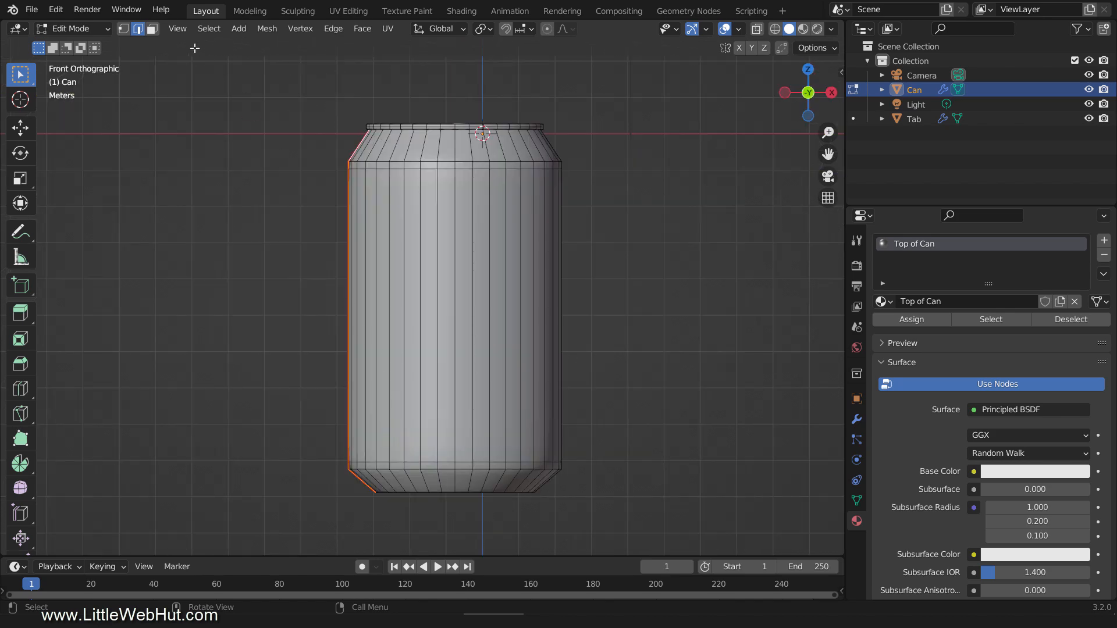
click(153, 30)
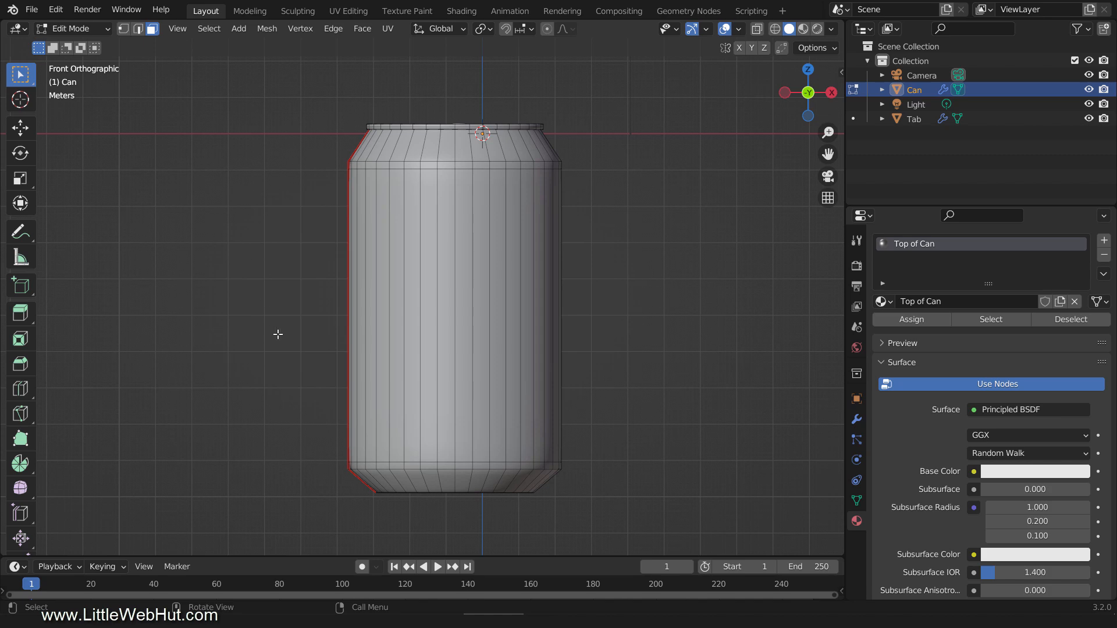
key(z)
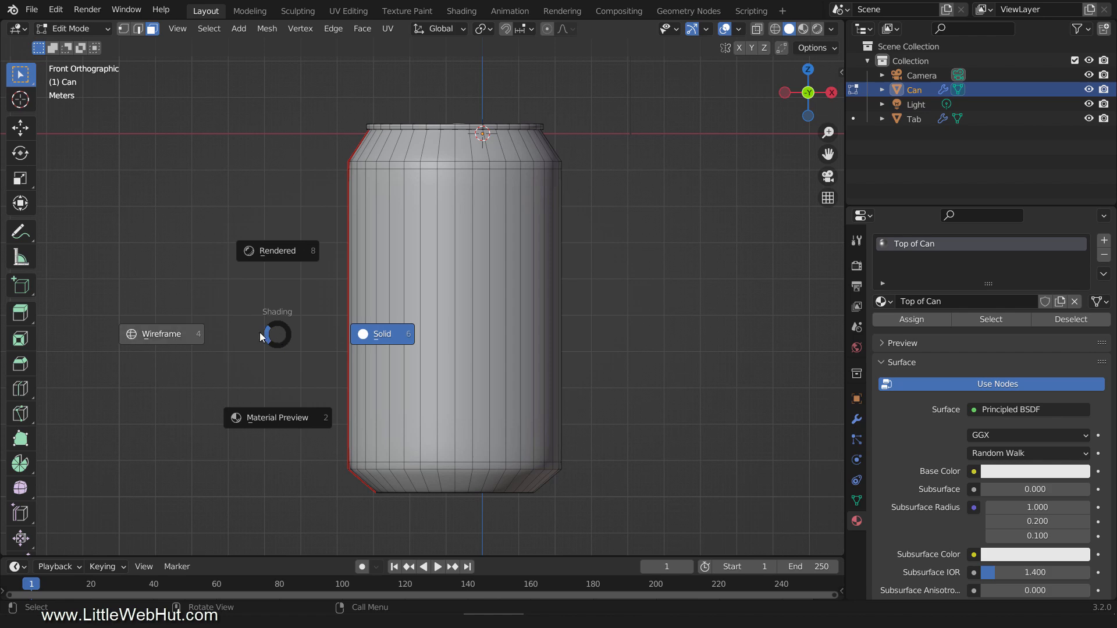
click(188, 335)
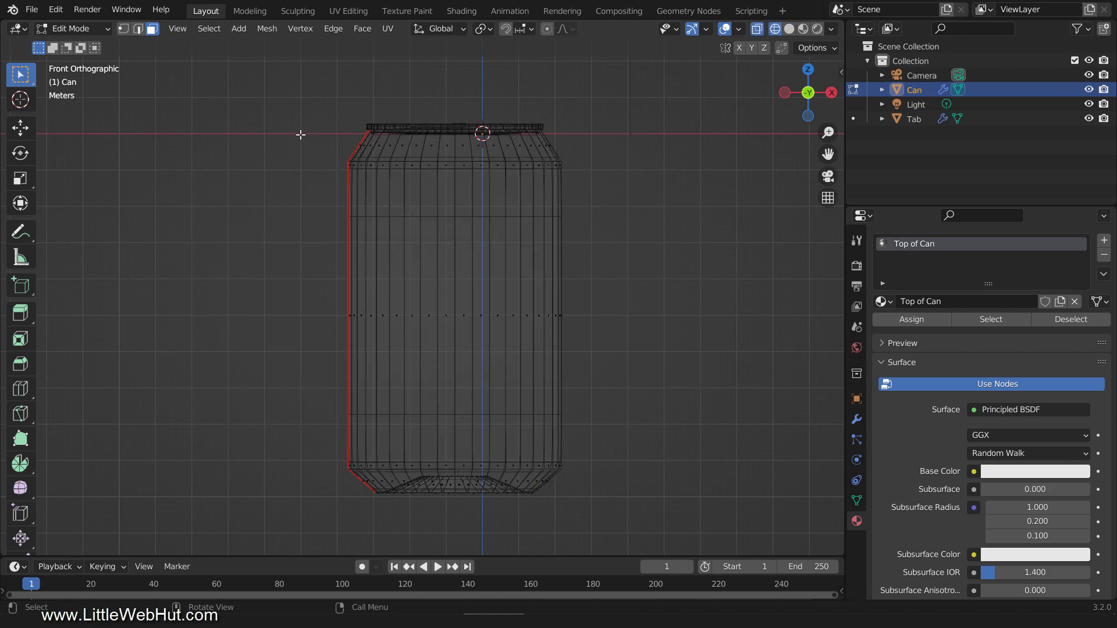
drag(300, 138, 622, 473)
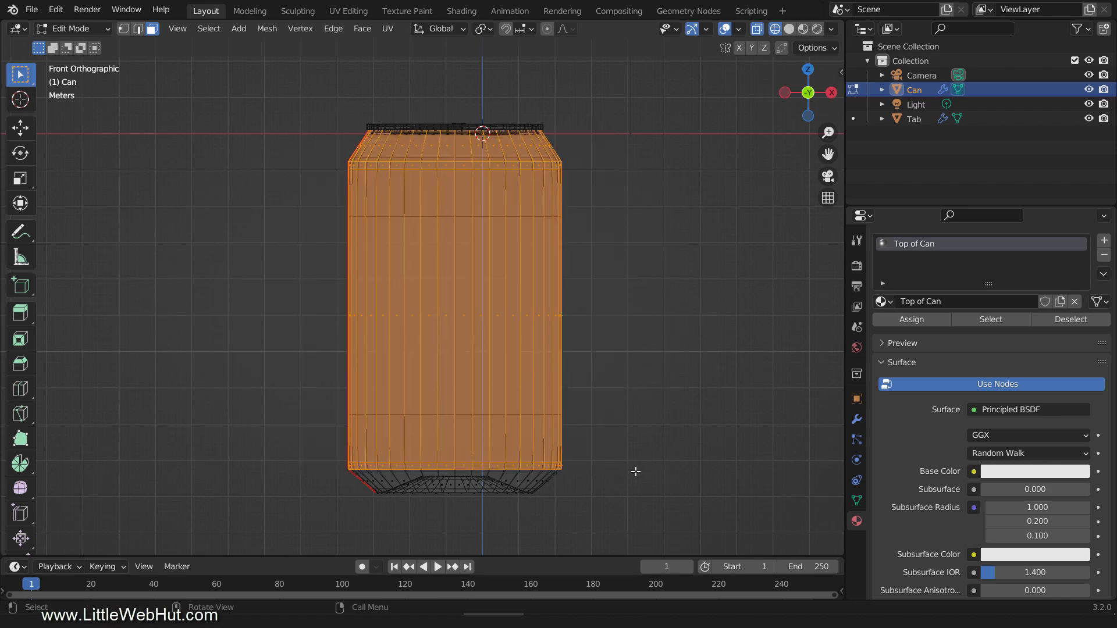
alt+shift+click(544, 481)
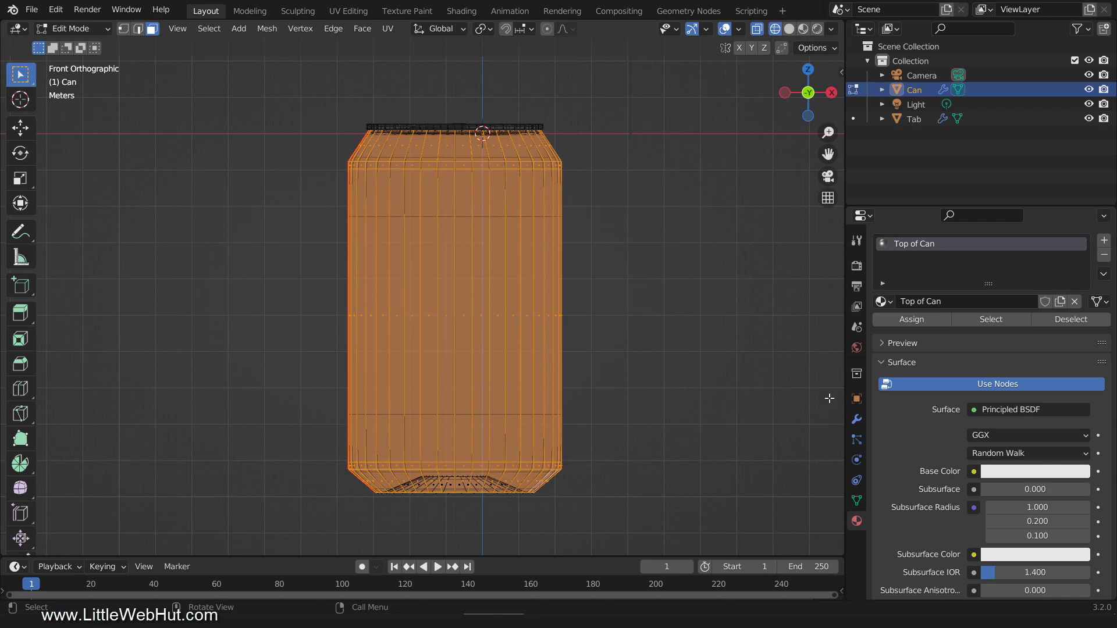
Add a second material to the Can, assign it to the selected side faces and name it Image
click(1104, 241)
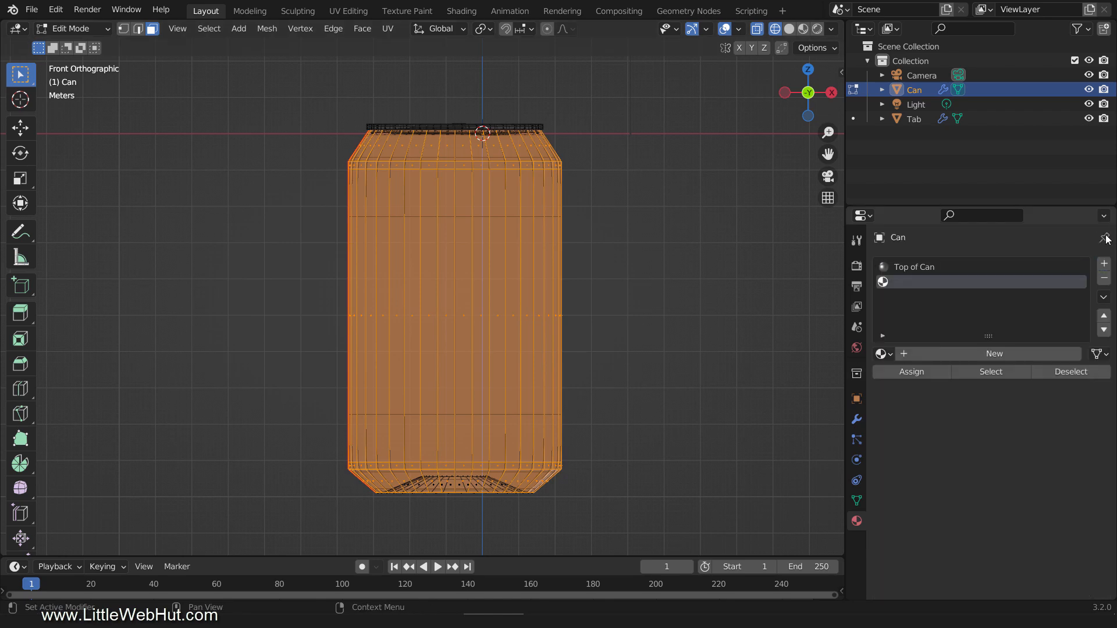
click(965, 354)
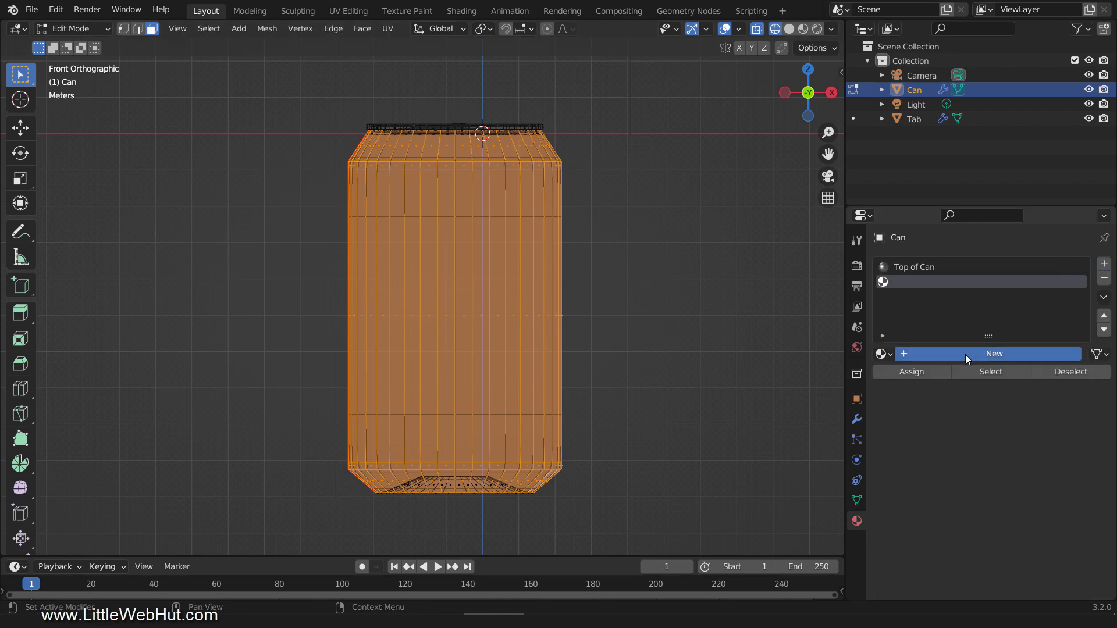
click(938, 373)
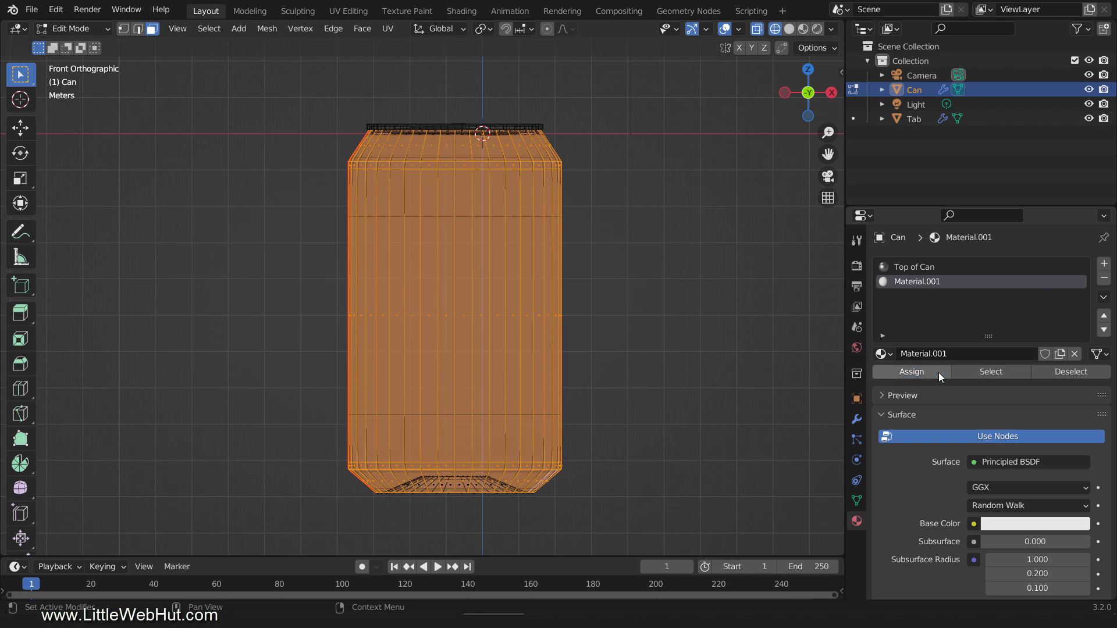
double_click(911, 285)
text(Image)
key(Return)
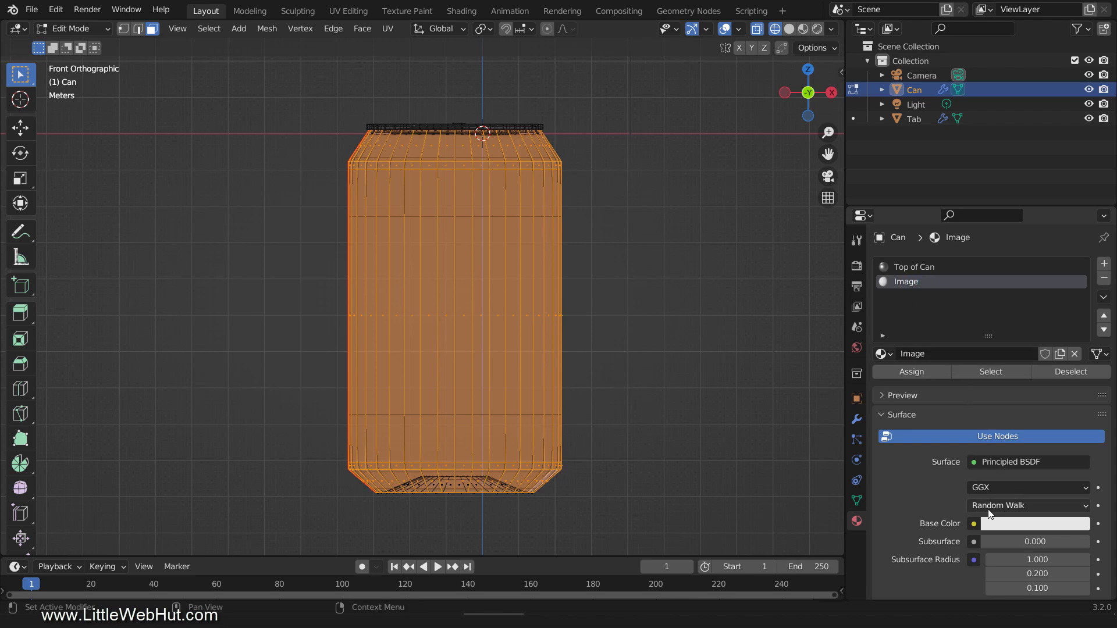
Connect an Image Texture to the Image material's base color and load can_art.png into it
click(975, 524)
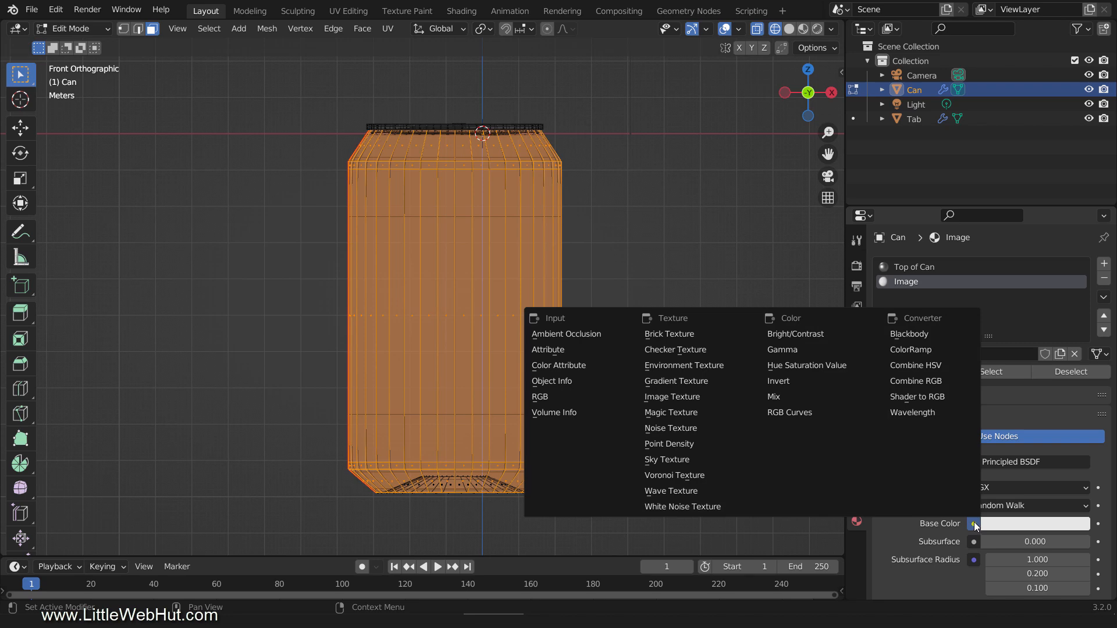
click(713, 396)
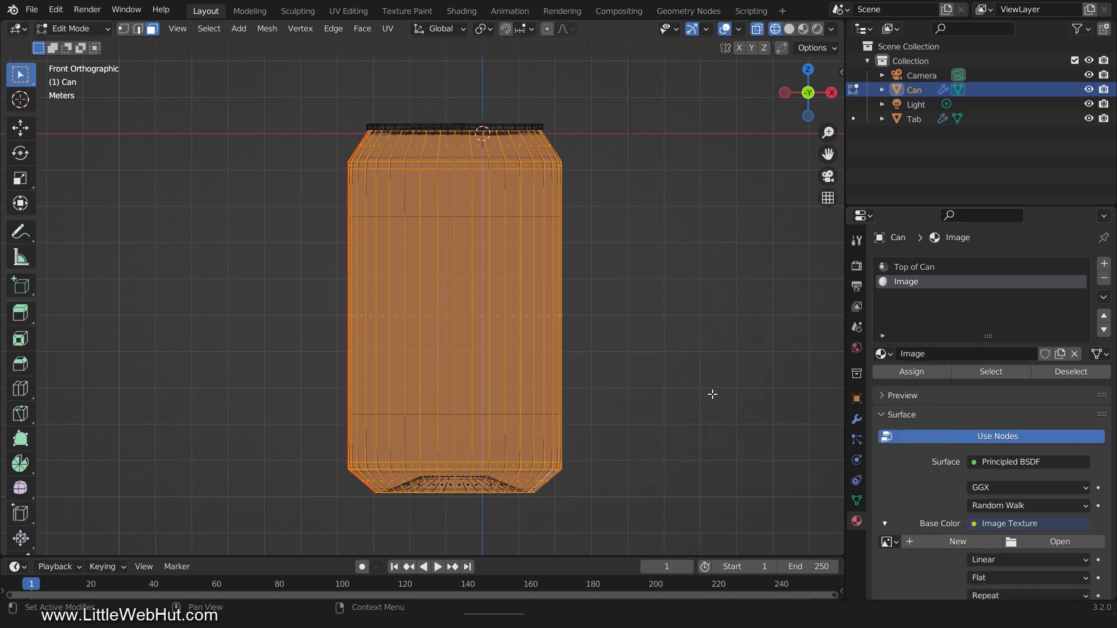
click(1043, 541)
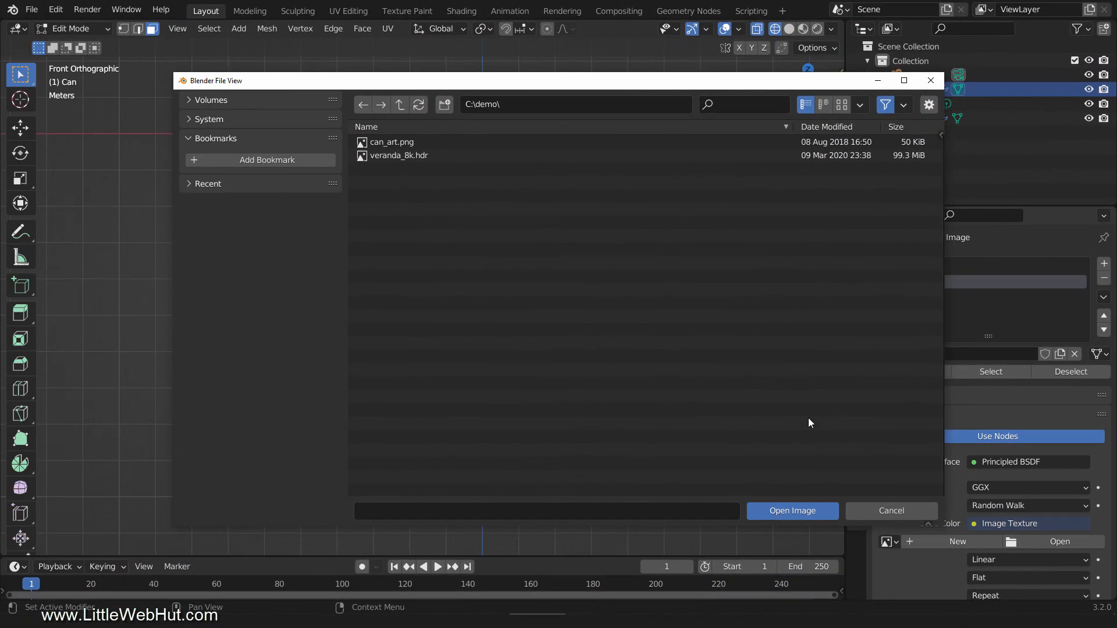
click(413, 144)
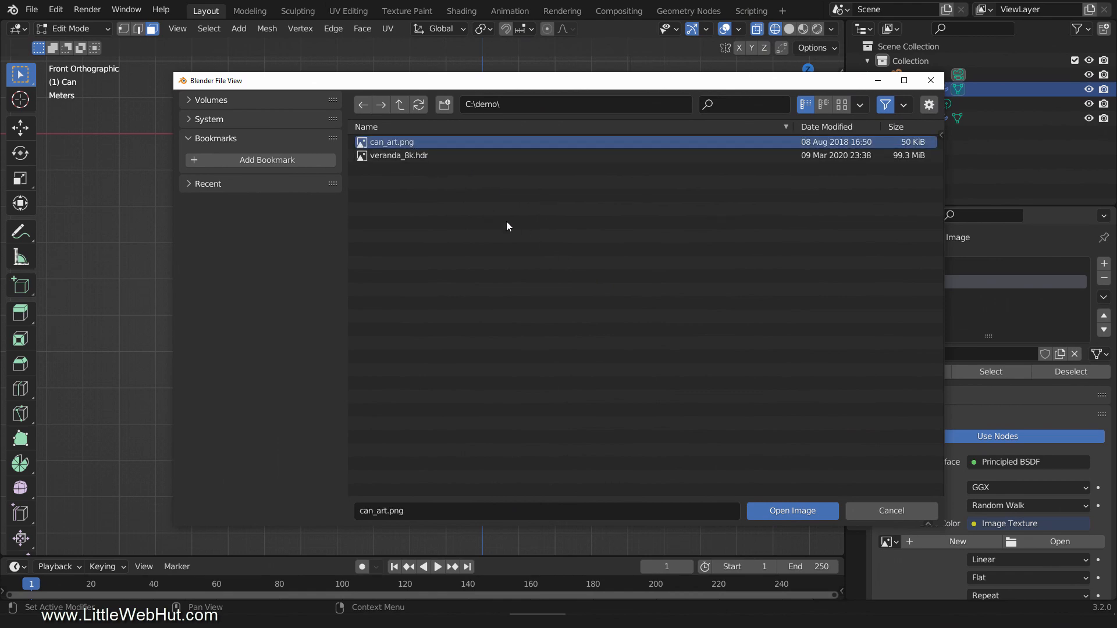
click(817, 509)
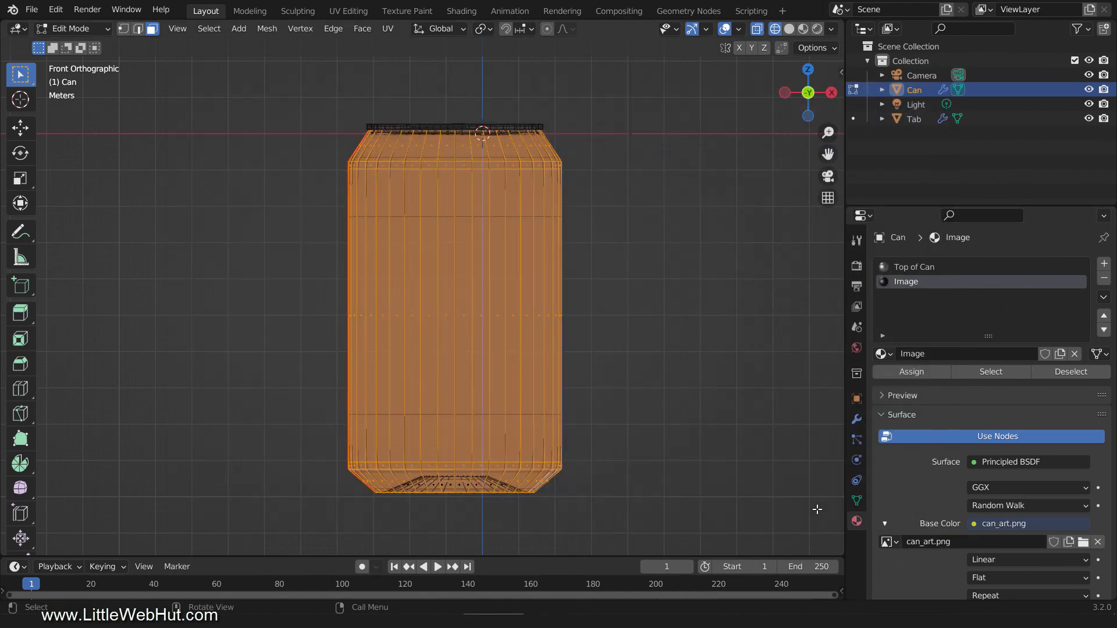
Show the can in Material Preview shading and view it obliquely from above
key(z)
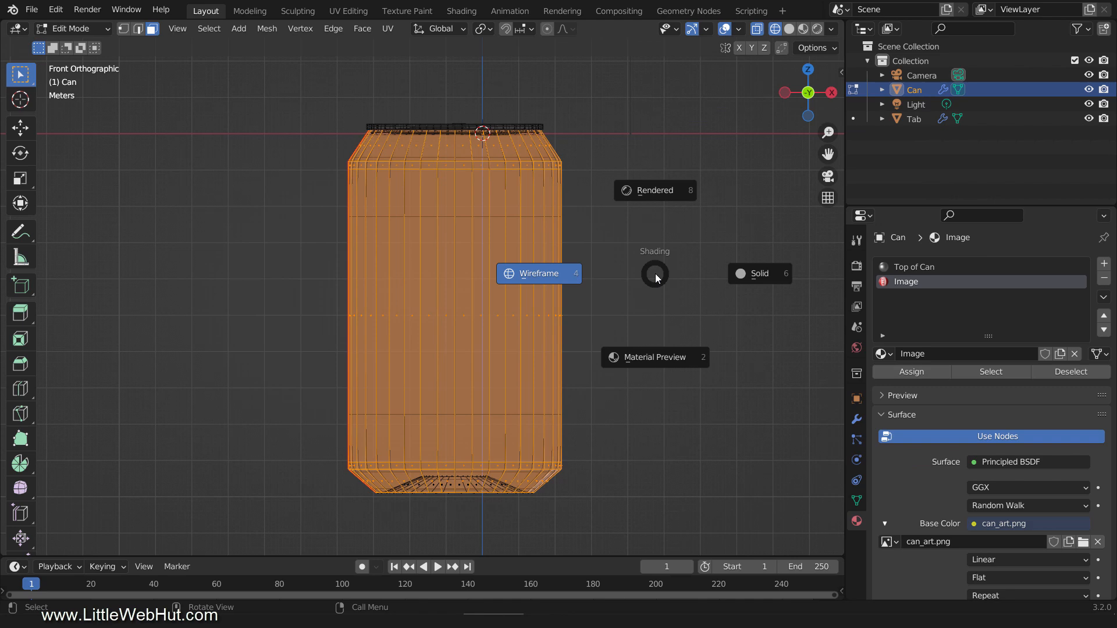
click(670, 358)
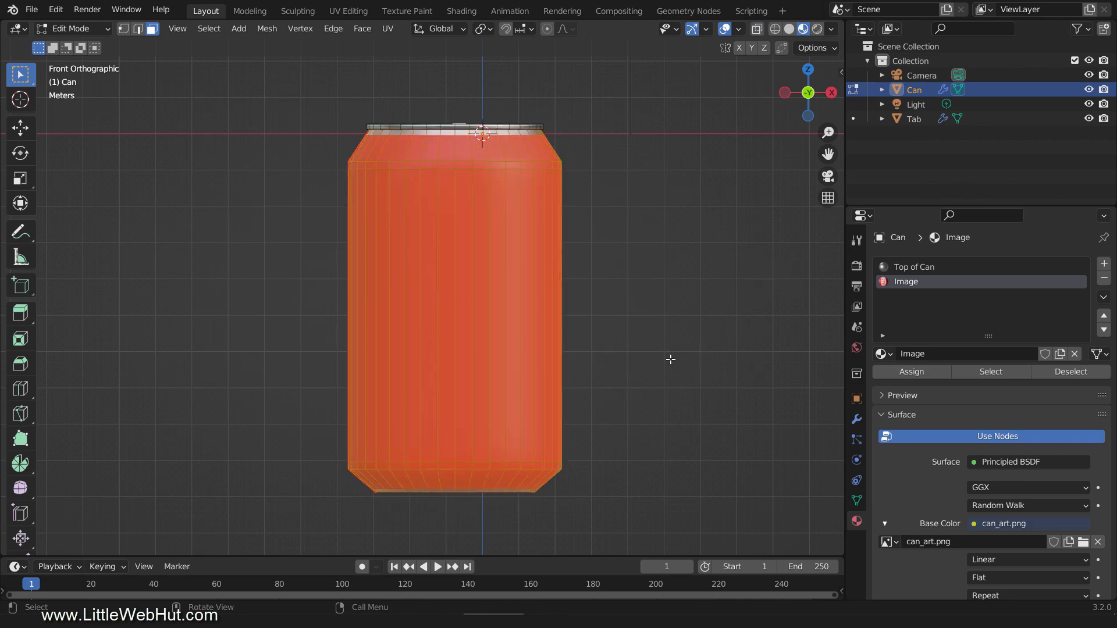
middle_drag(661, 270, 551, 346)
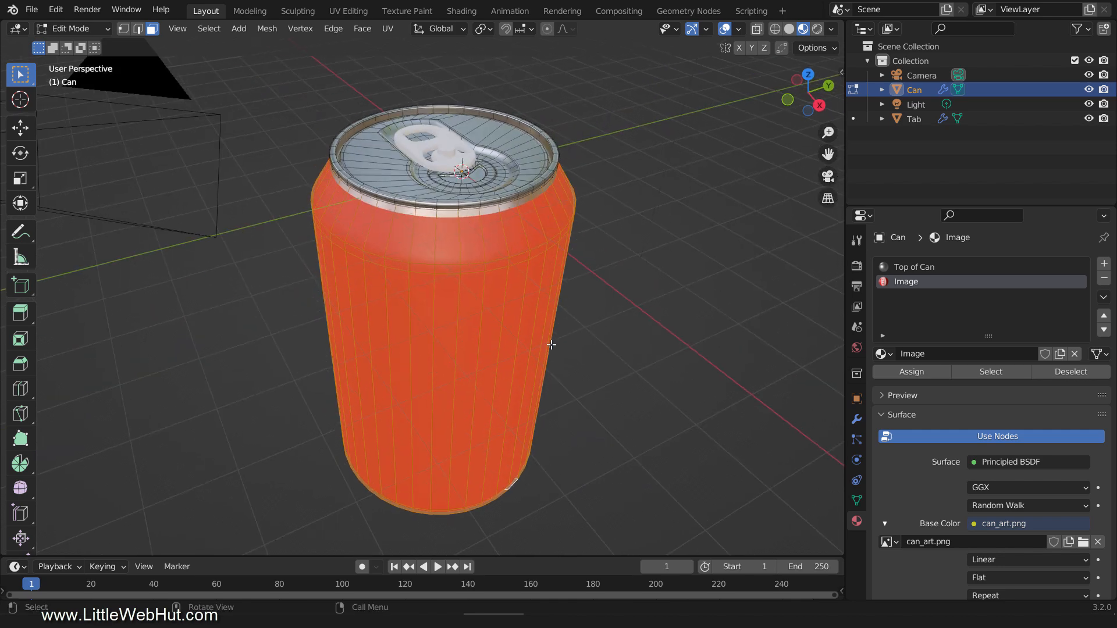
In the UV Editing workspace, show the can in Material Preview and unwrap its selected side faces with Unwrap
click(355, 11)
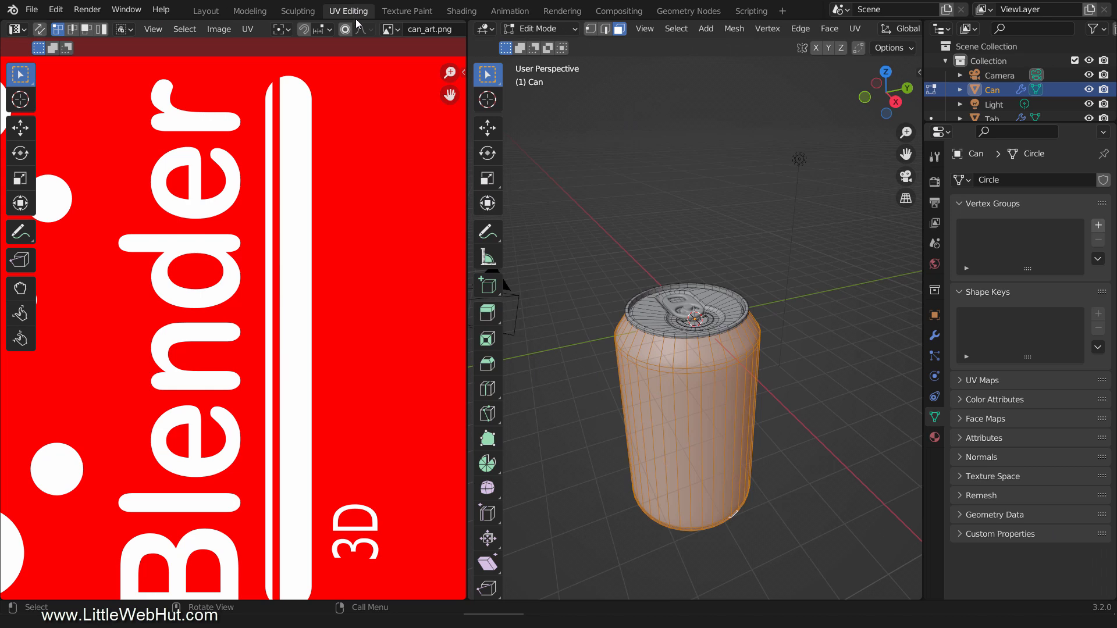
key(z)
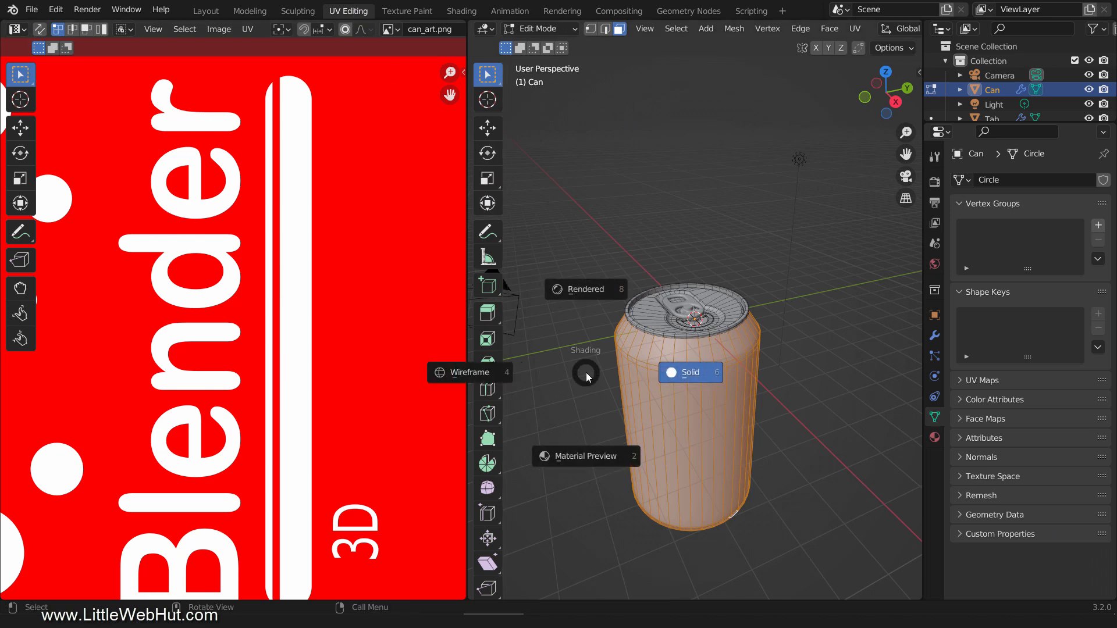
click(619, 457)
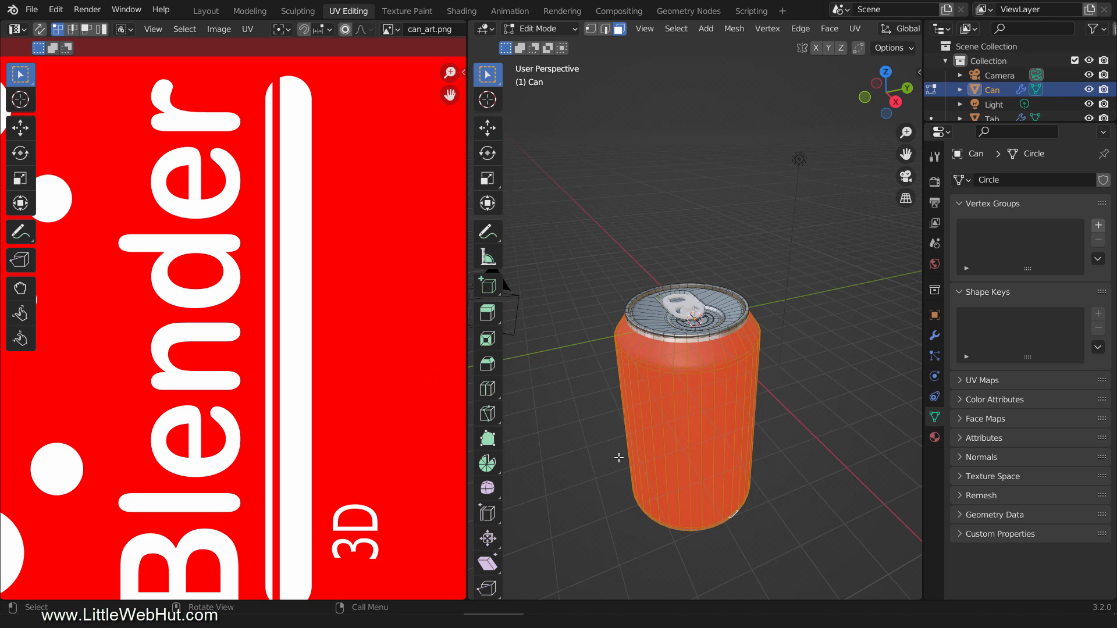
right_click(619, 457)
mouse_move(616, 448)
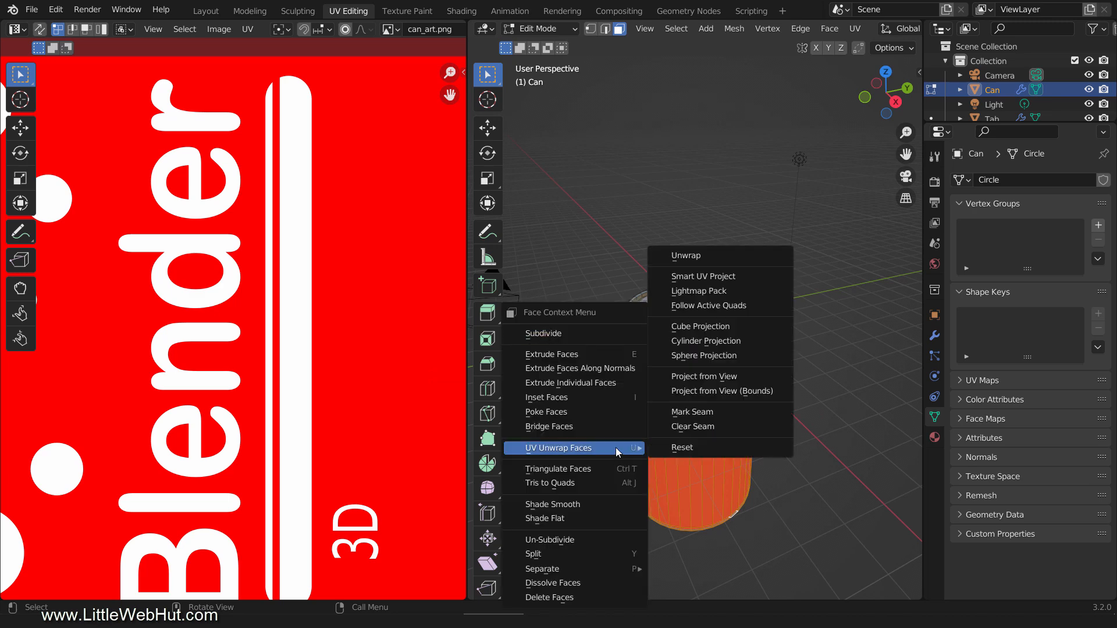
click(747, 256)
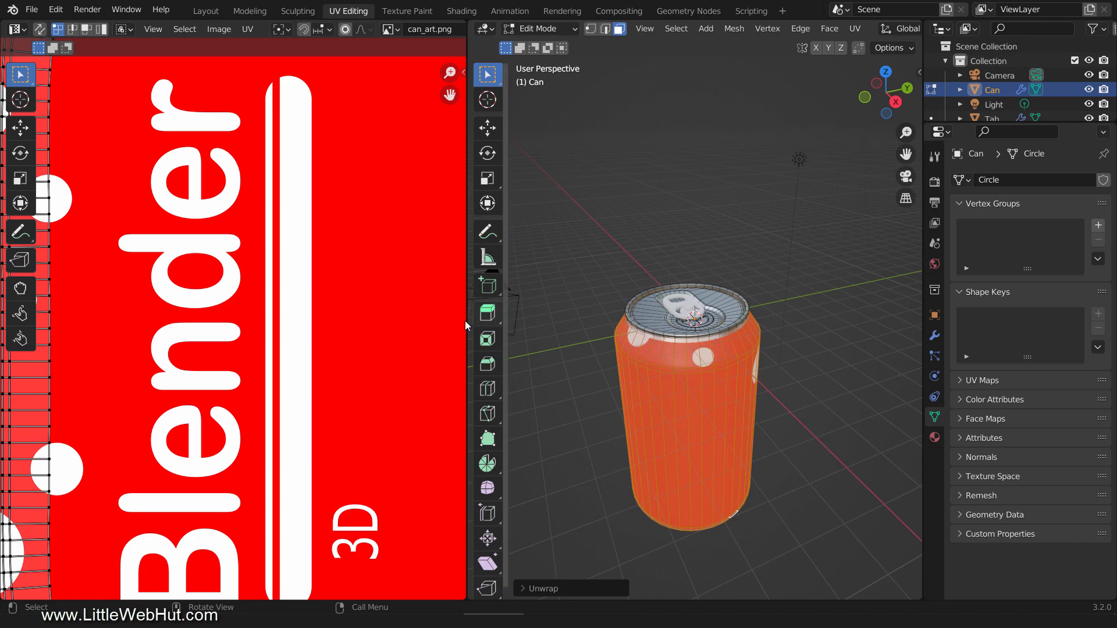
Select all of the can's UVs and move them about 0.27 along X, over the Blender lettering in the image
scroll(356, 359, down, 4)
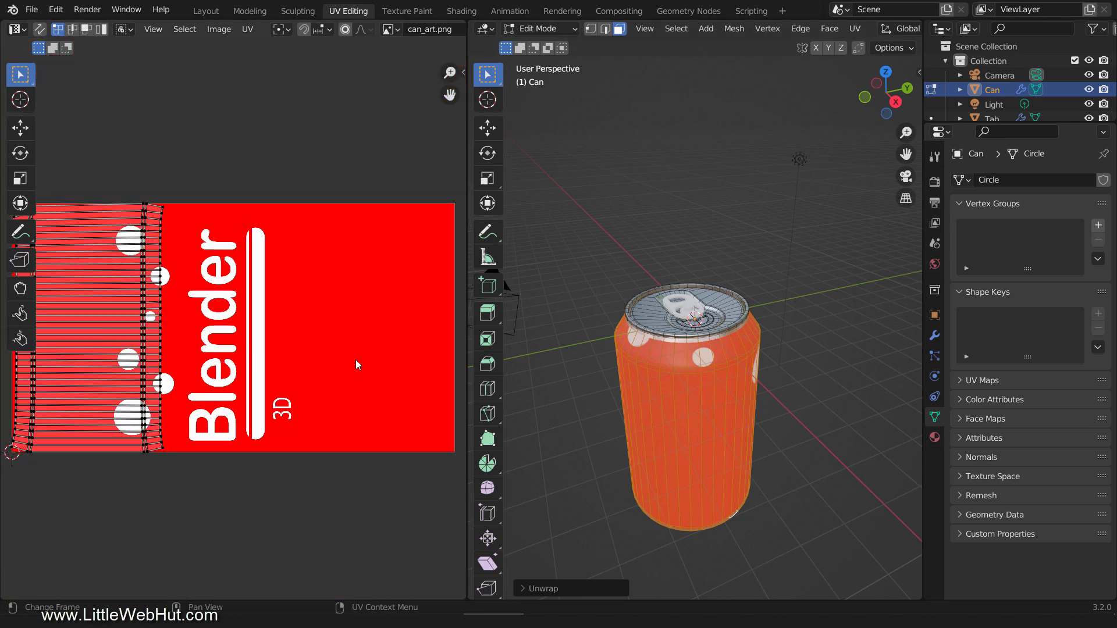
key(a)
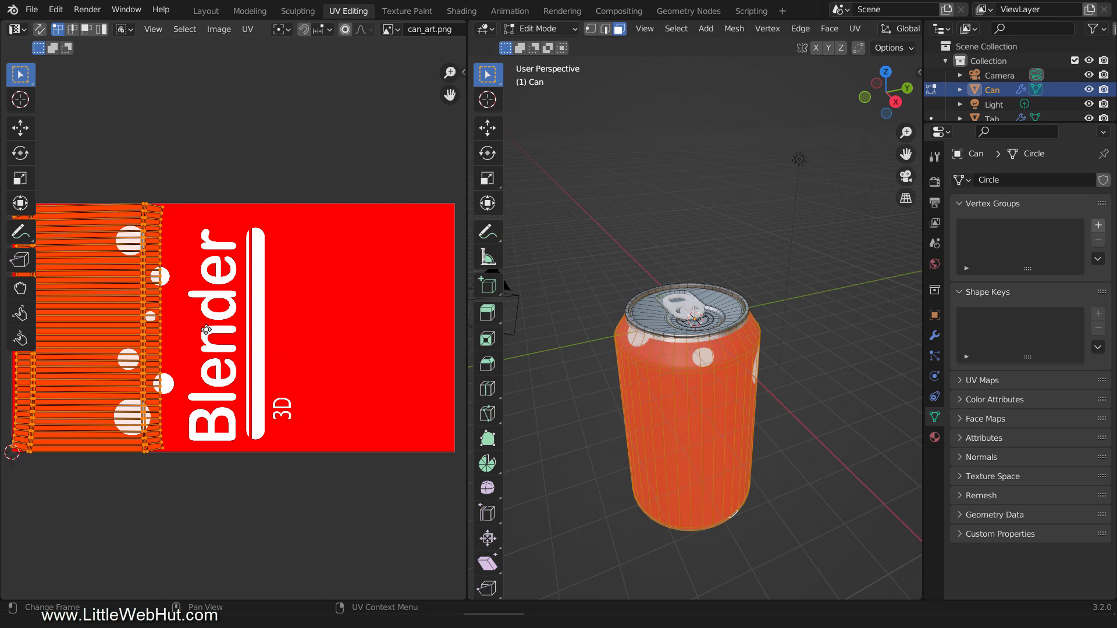
key(g)
key(x)
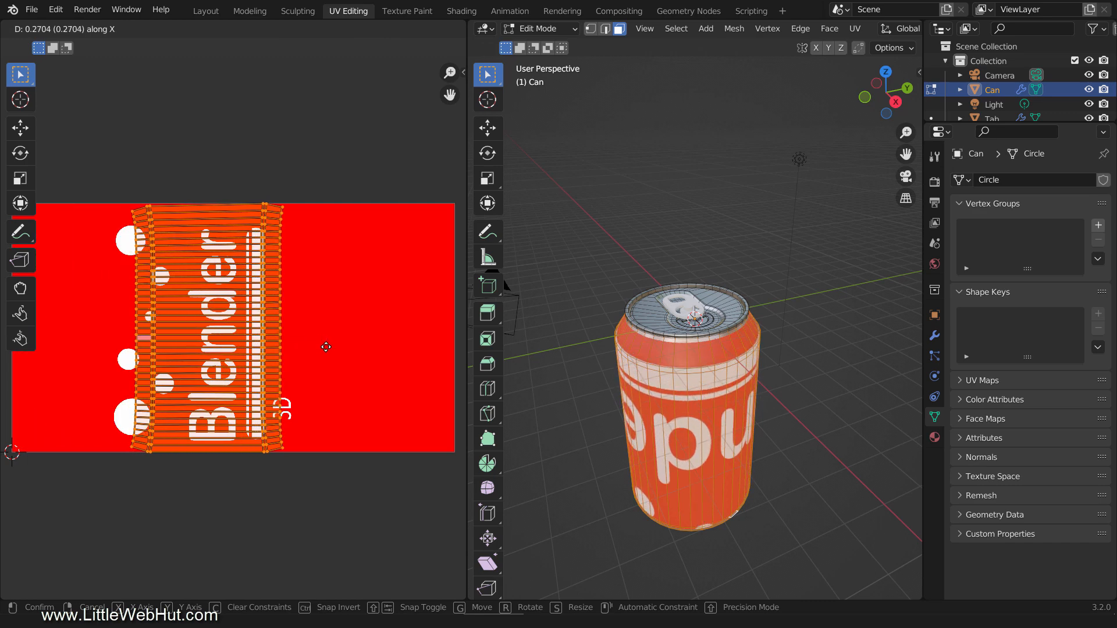
click(326, 350)
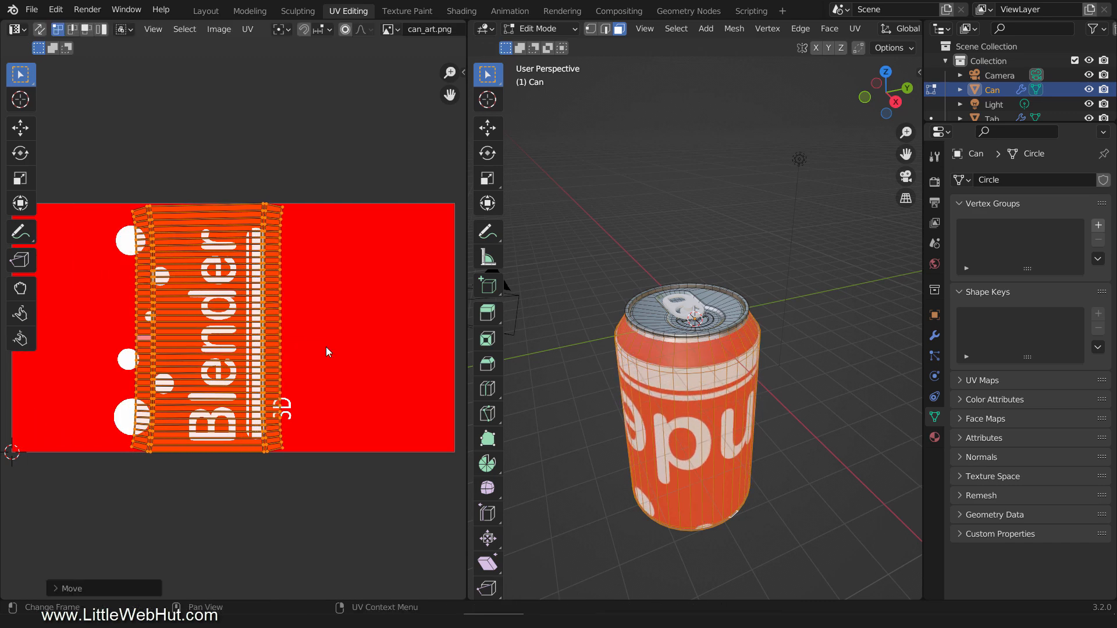
Rotate the selected UVs by -90 degrees
text(r)
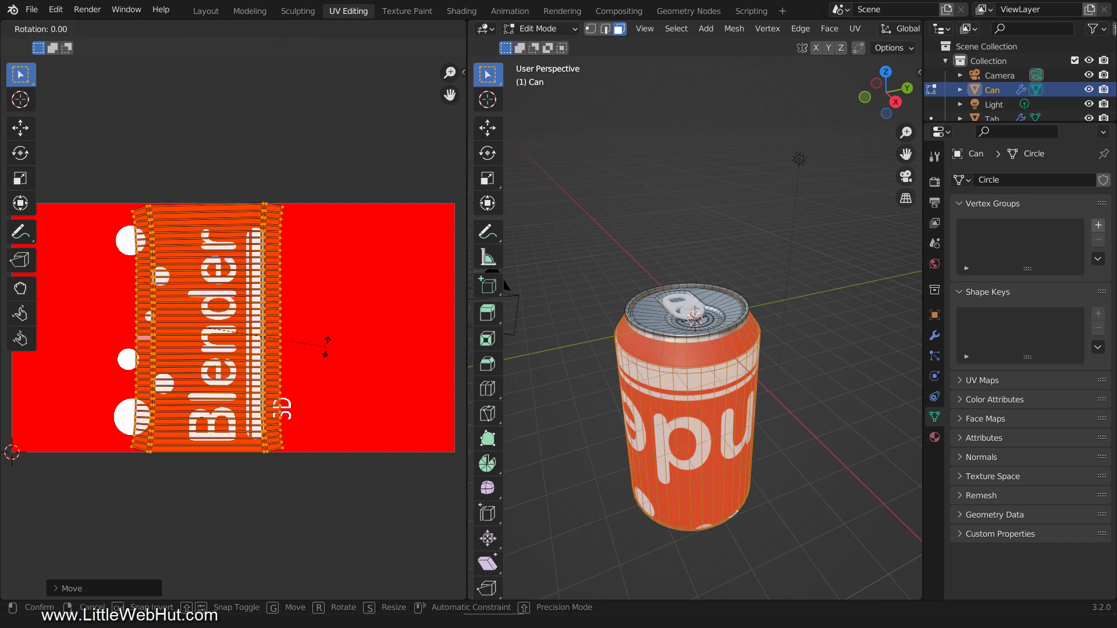
text(-90)
key(Return)
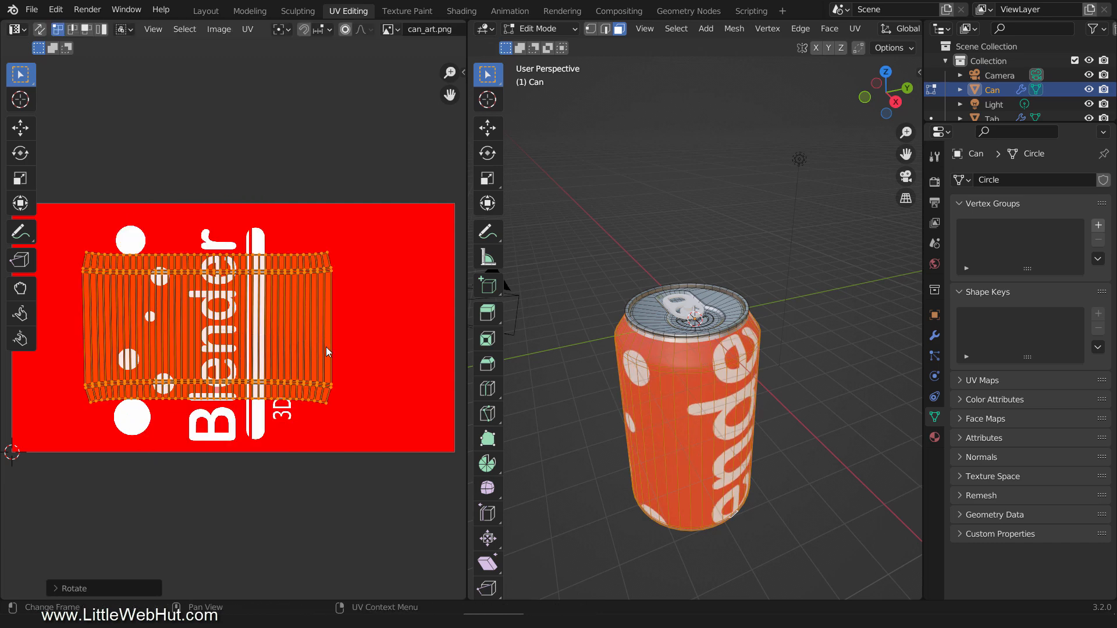
Scale up the UV layout so the can's straight side spans the artwork's height, and shift it slightly right and down
key(s)
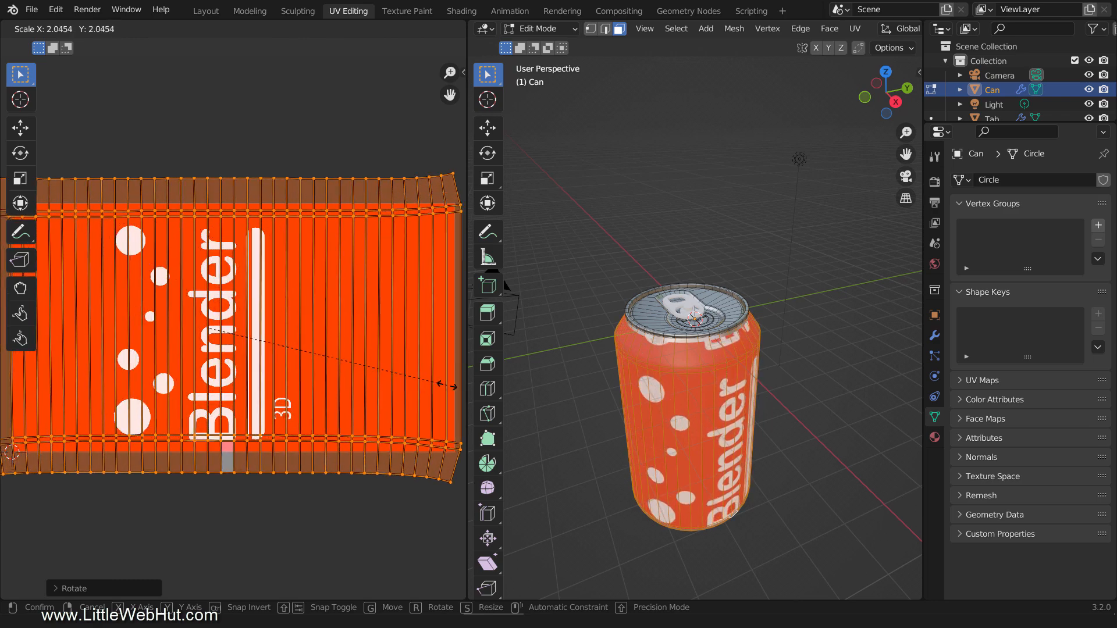
key(Return)
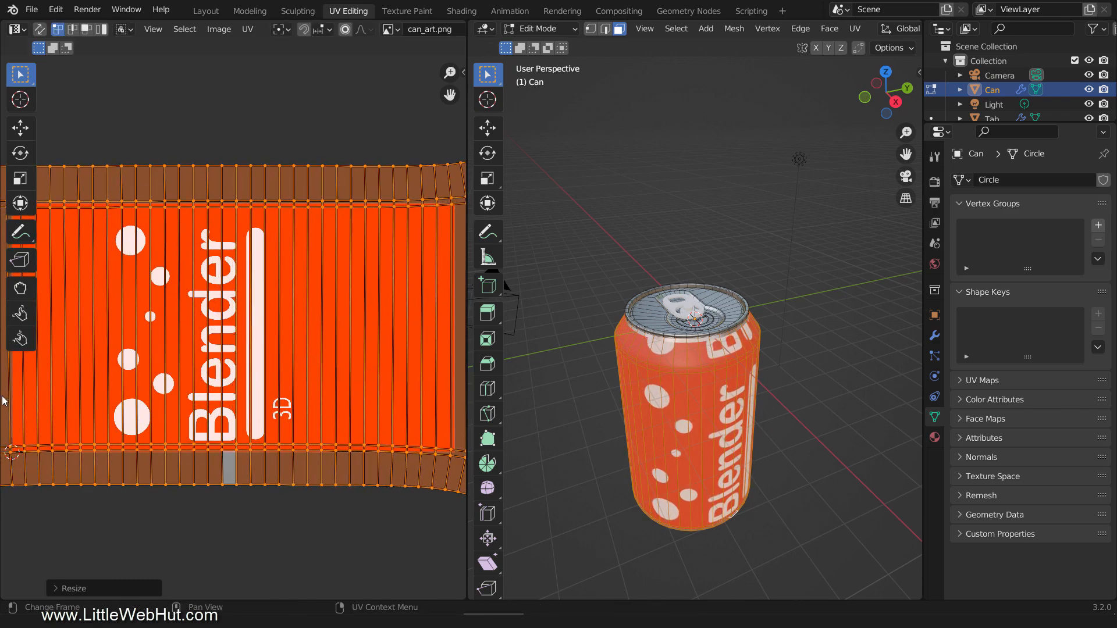
scroll(123, 367, down, 1)
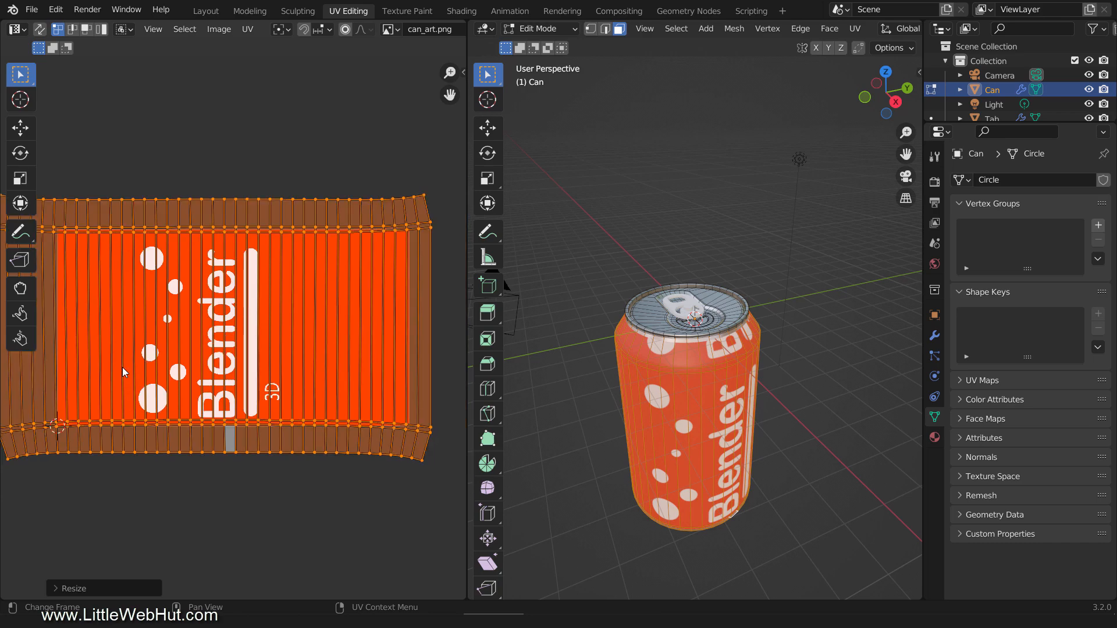
key(g)
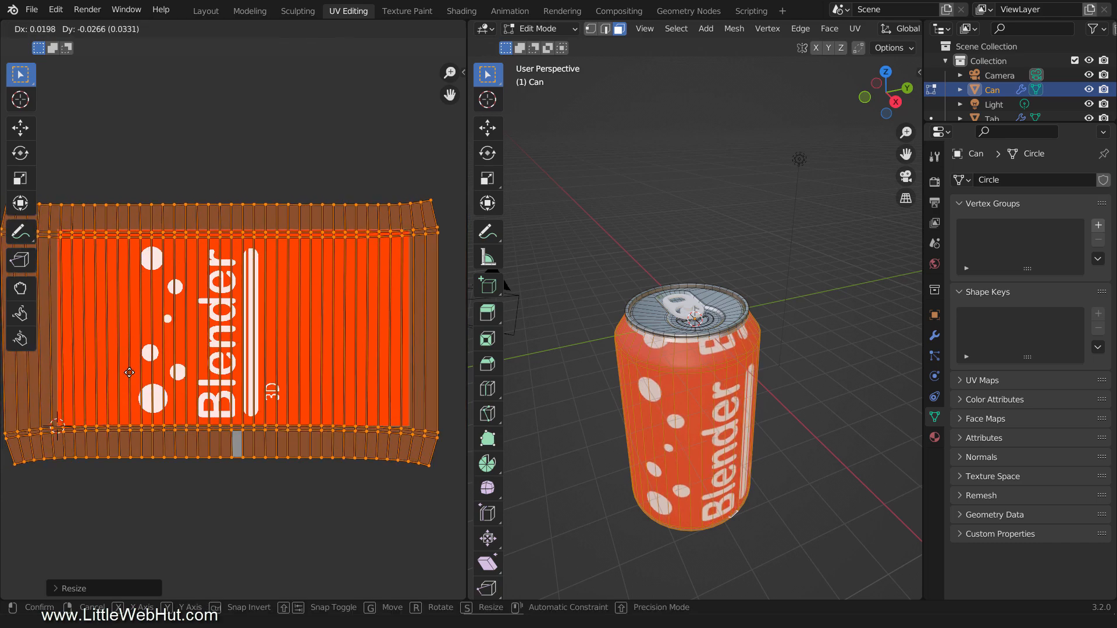
click(133, 372)
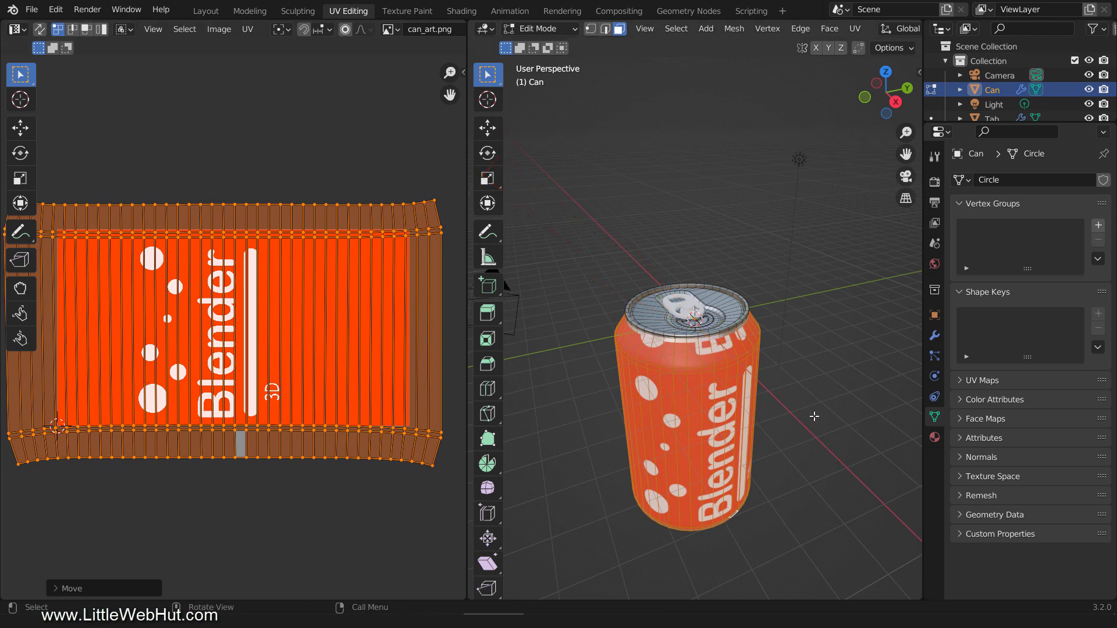
Set the extension of the Image material's can_art.png texture to Extend
click(935, 438)
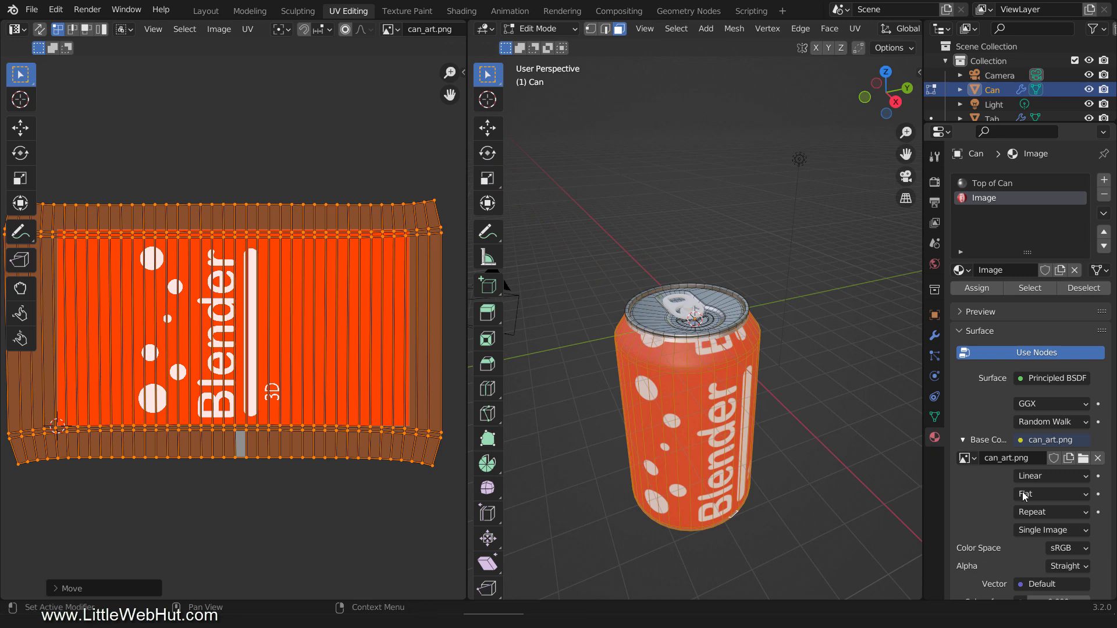
click(1081, 514)
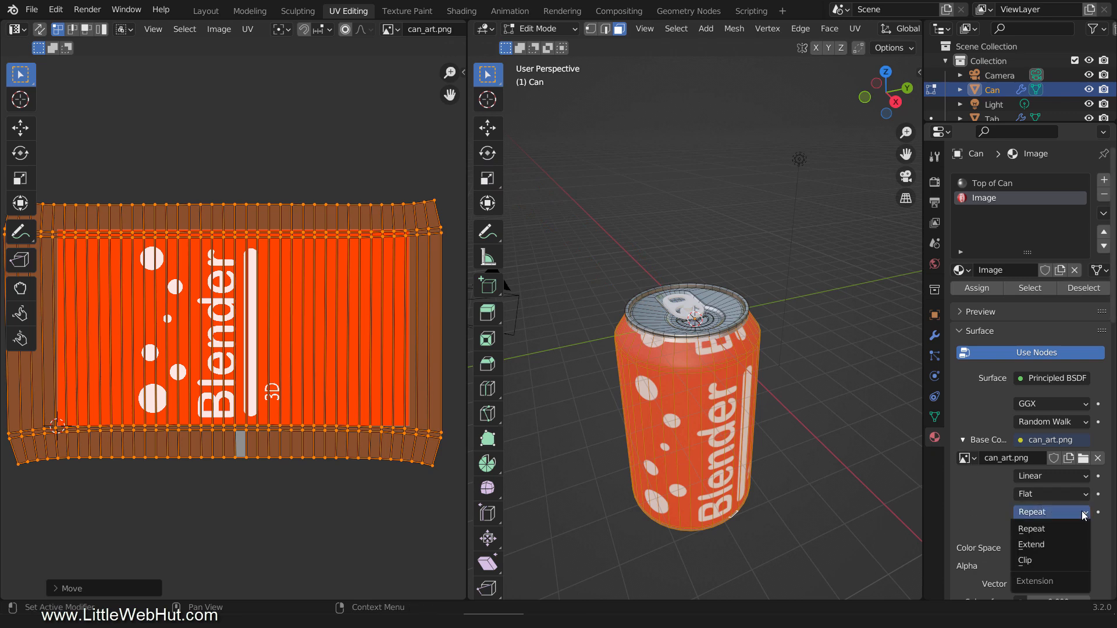
click(1073, 544)
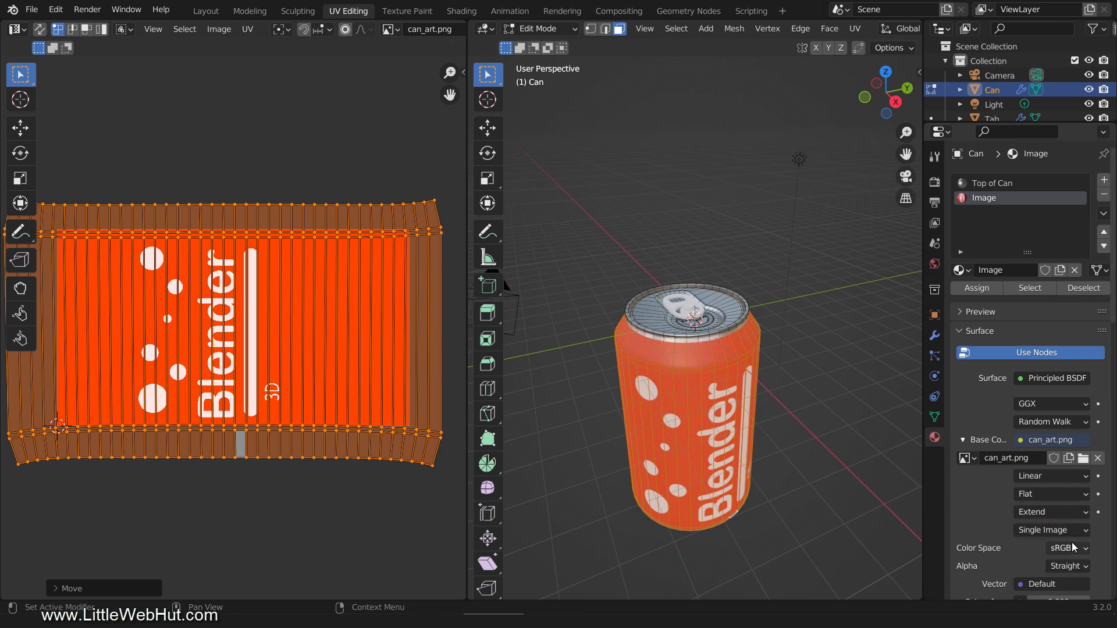
Set the Image material's Metallic to 0.7 and Roughness to 0.15
scroll(1022, 502, down, 8)
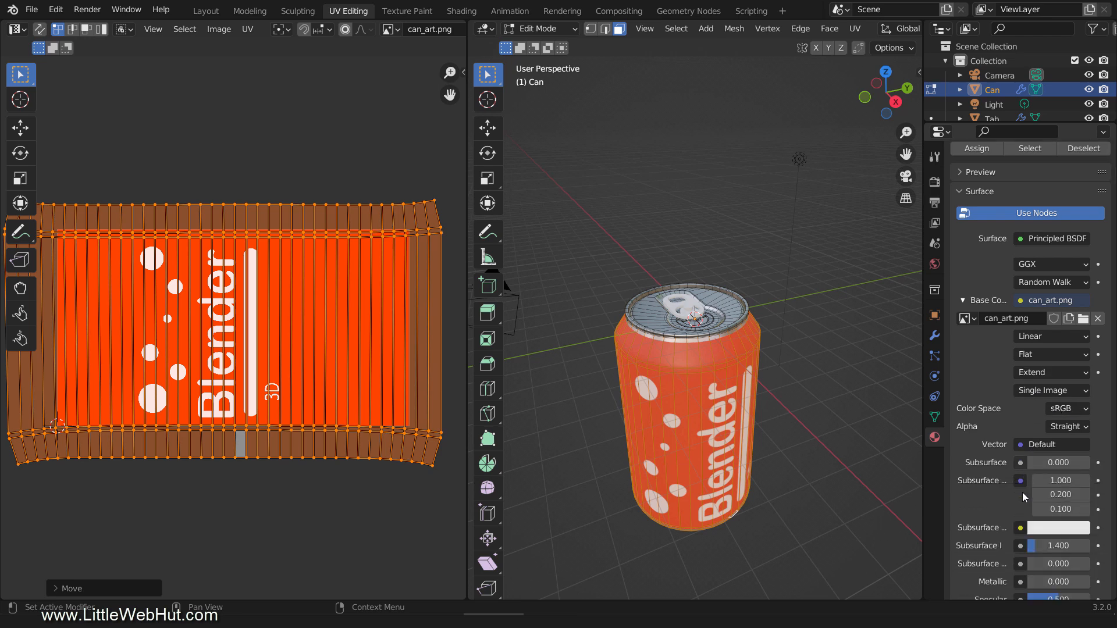
click(1056, 535)
text(0.7)
key(Return)
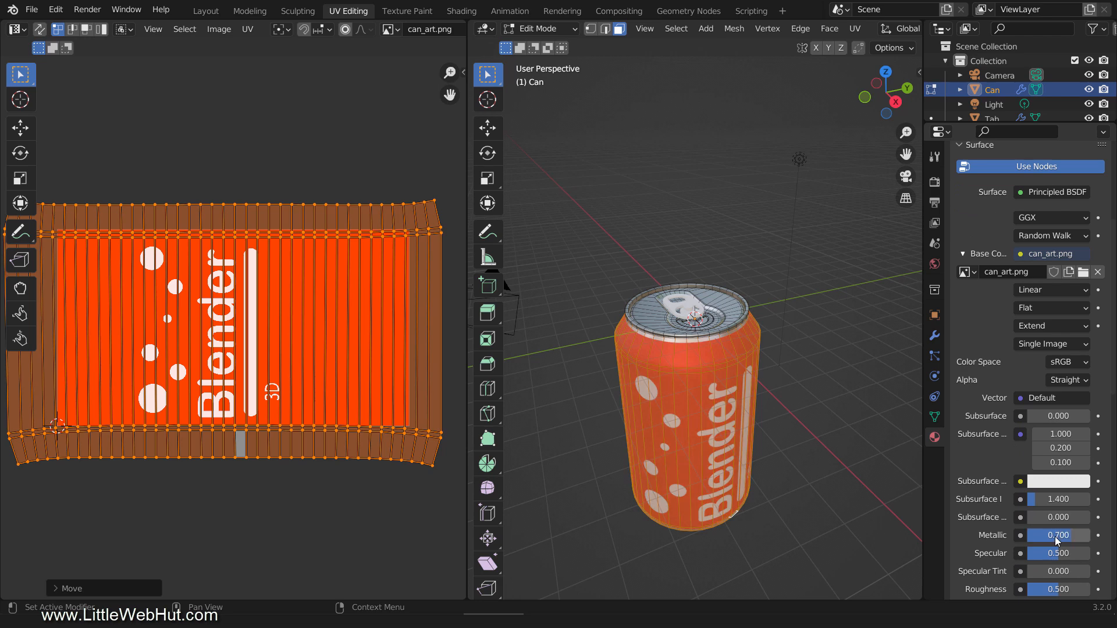
scroll(1031, 529, down, 2)
click(1074, 542)
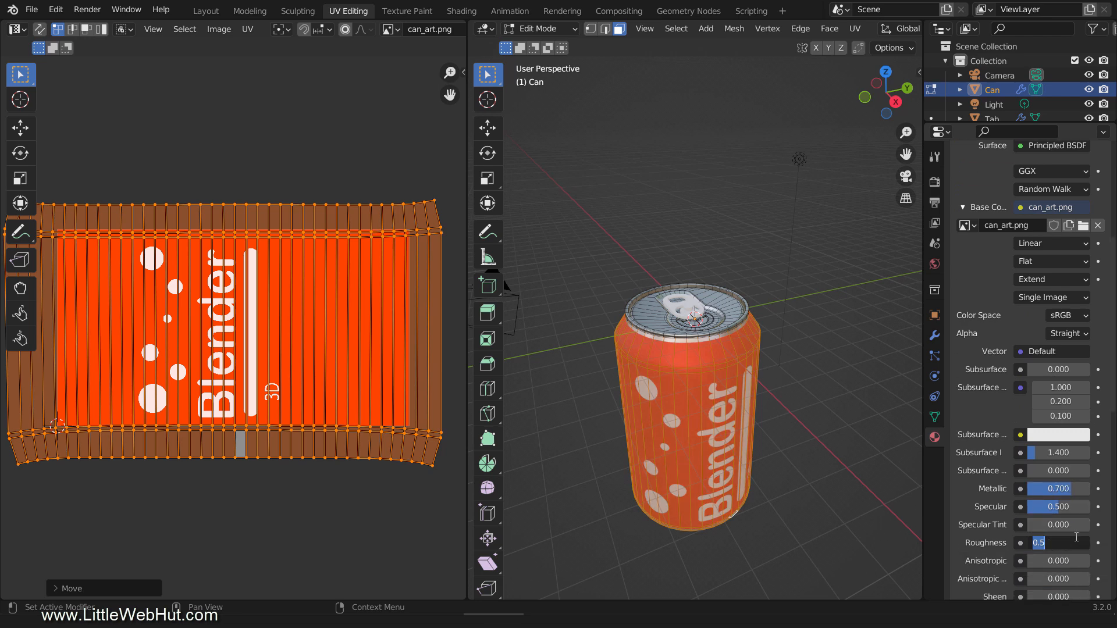
text(0.15)
key(Return)
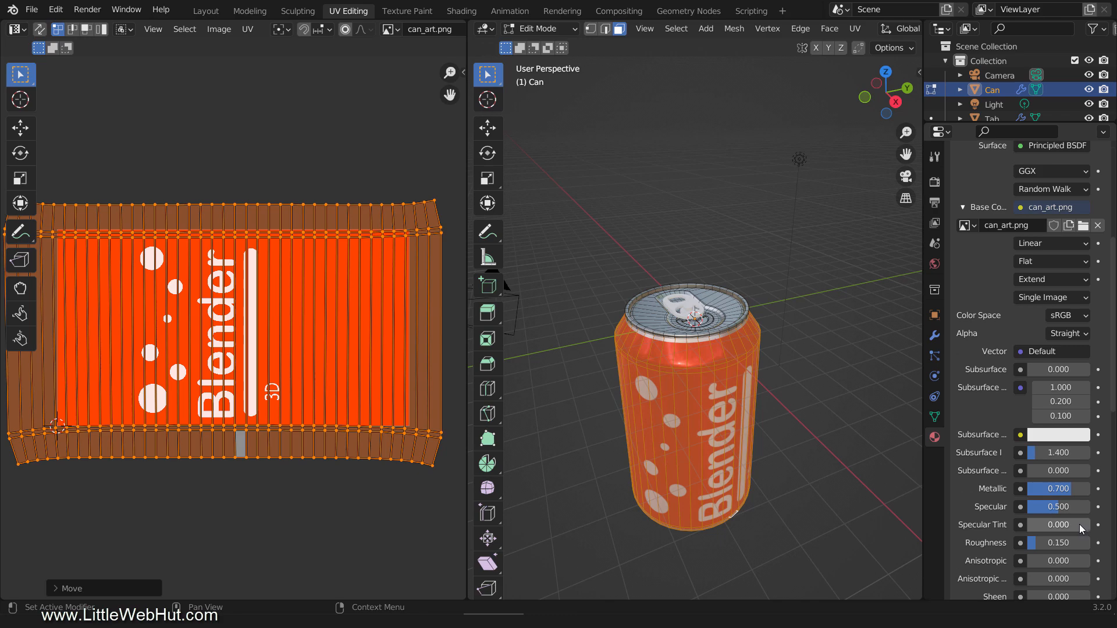
Back in the Layout workspace, add a loop cut around the can's sloped neck in Edit Mode and slide it up close beneath the rim
click(214, 12)
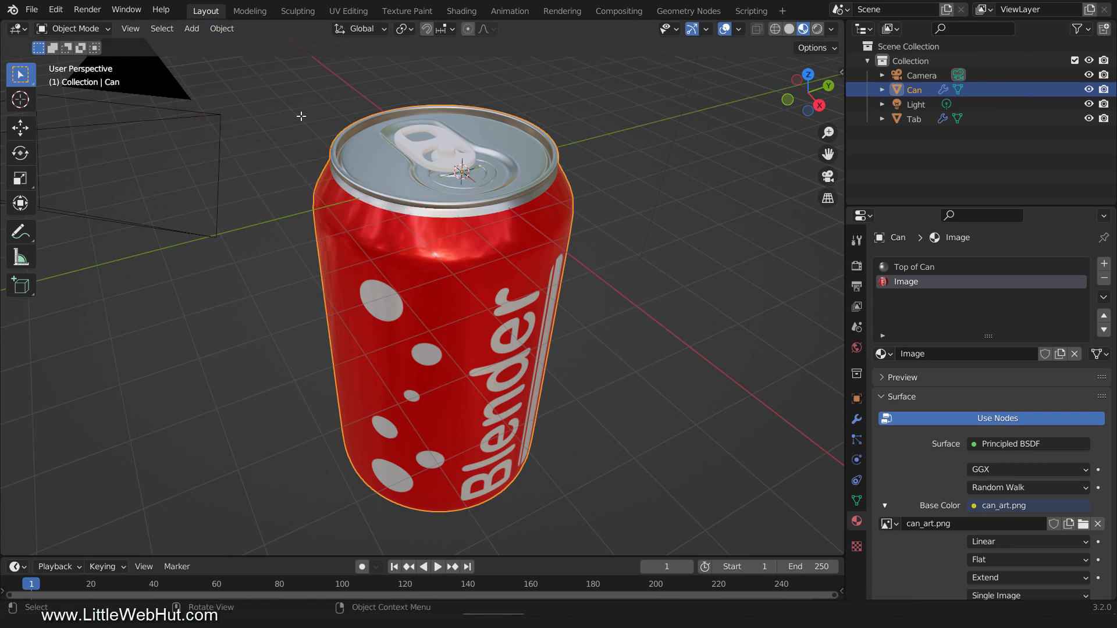
key(Tab)
key(ctrl+r)
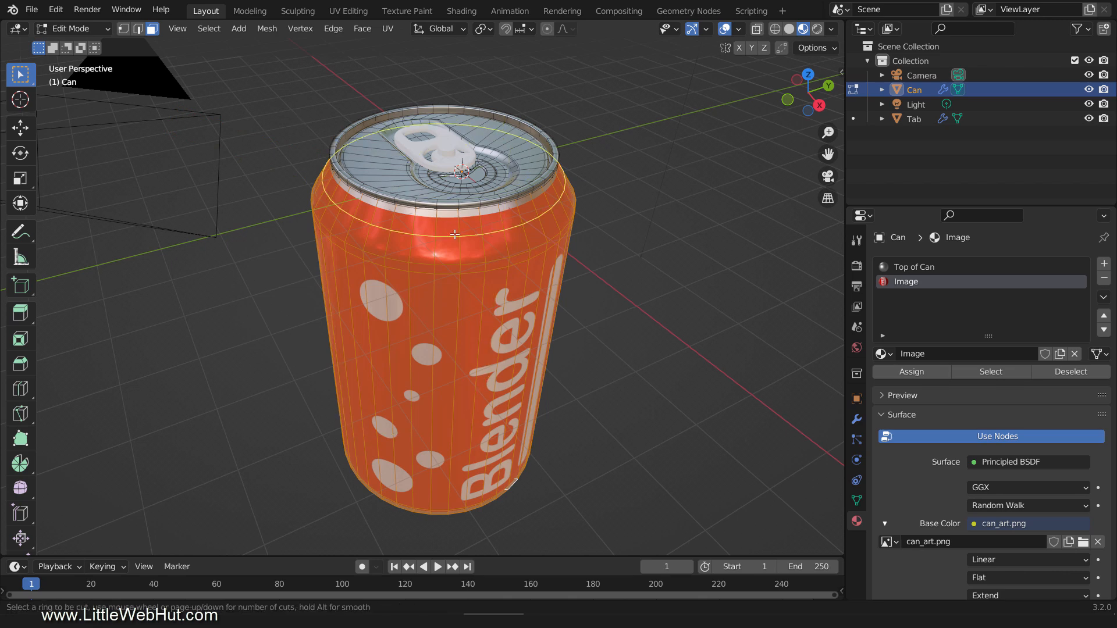
click(455, 235)
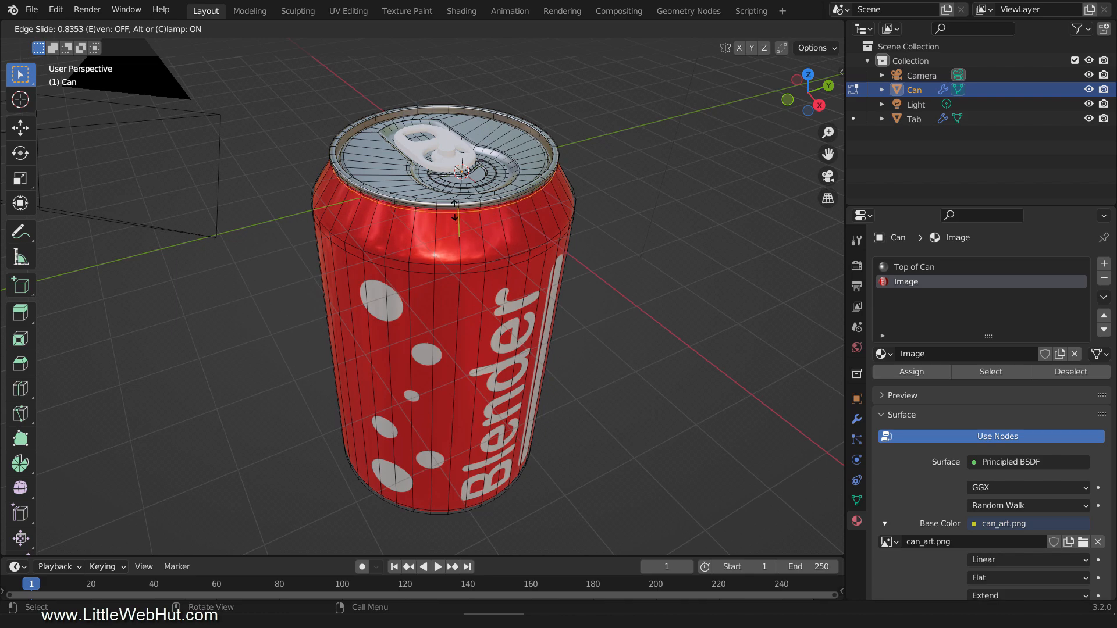
click(457, 170)
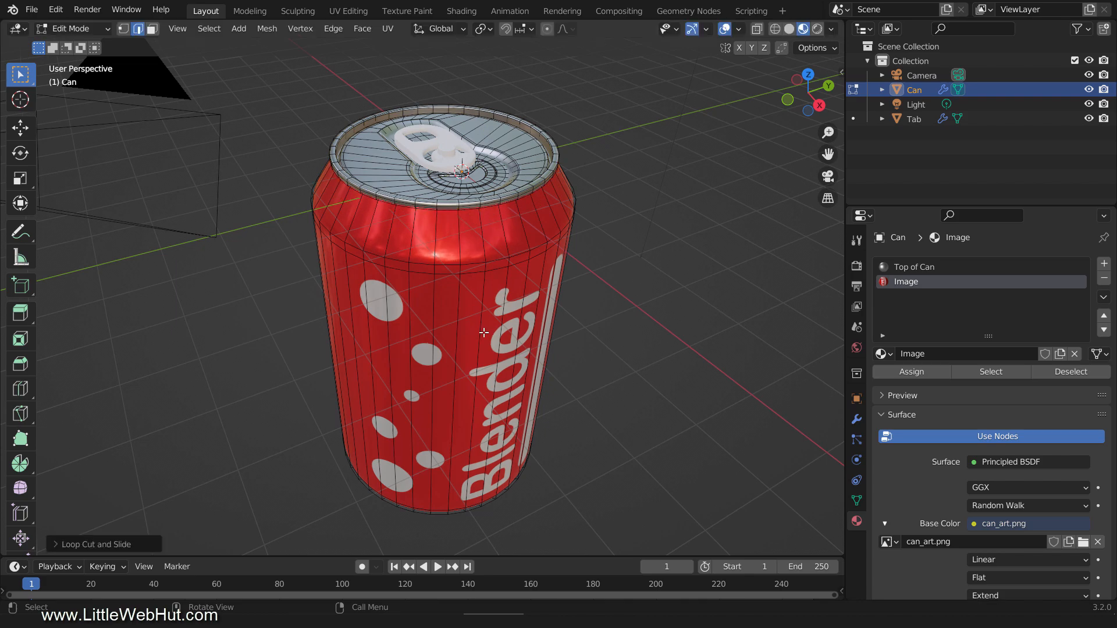
Add a loop cut around the sloped section at the can's base, slide it close to the bottom edge, and return to Object Mode
middle_drag(497, 412, 493, 287)
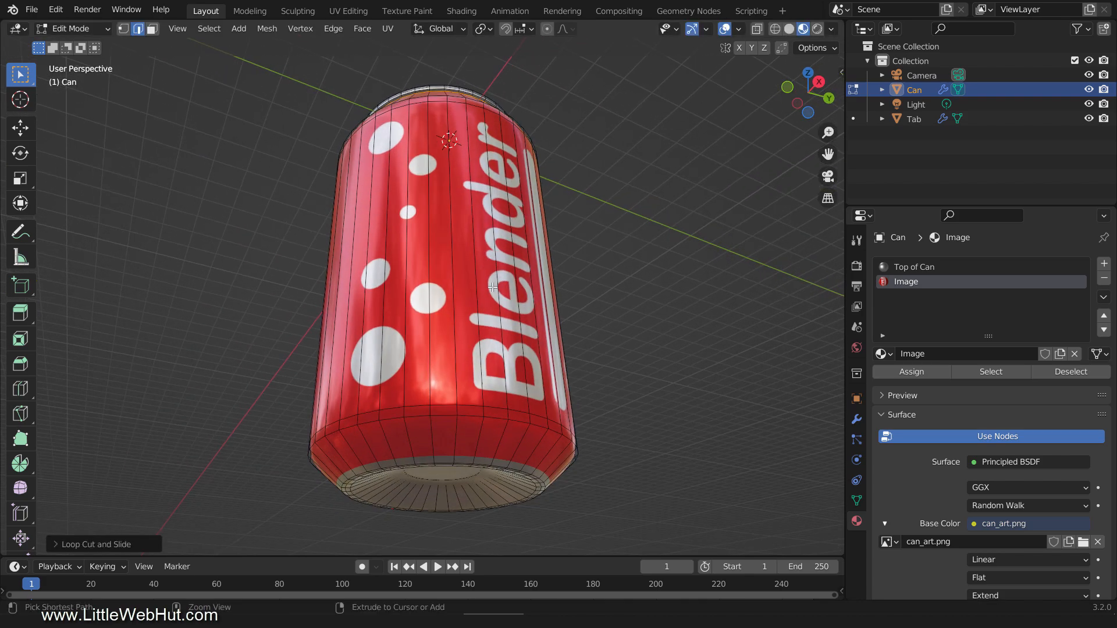
key(ctrl+r)
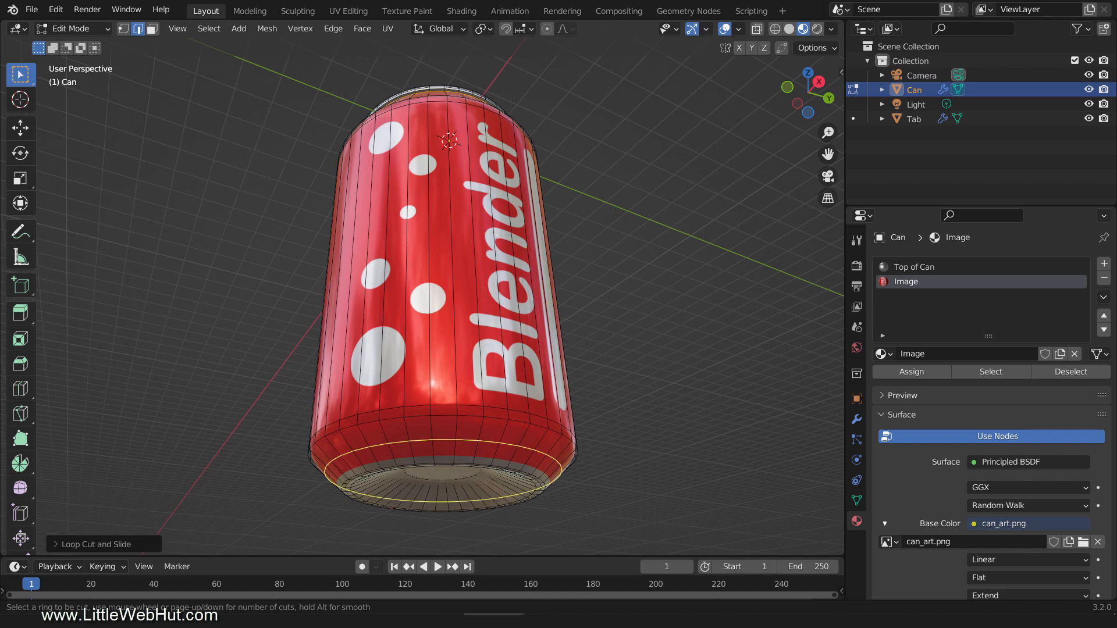
click(449, 430)
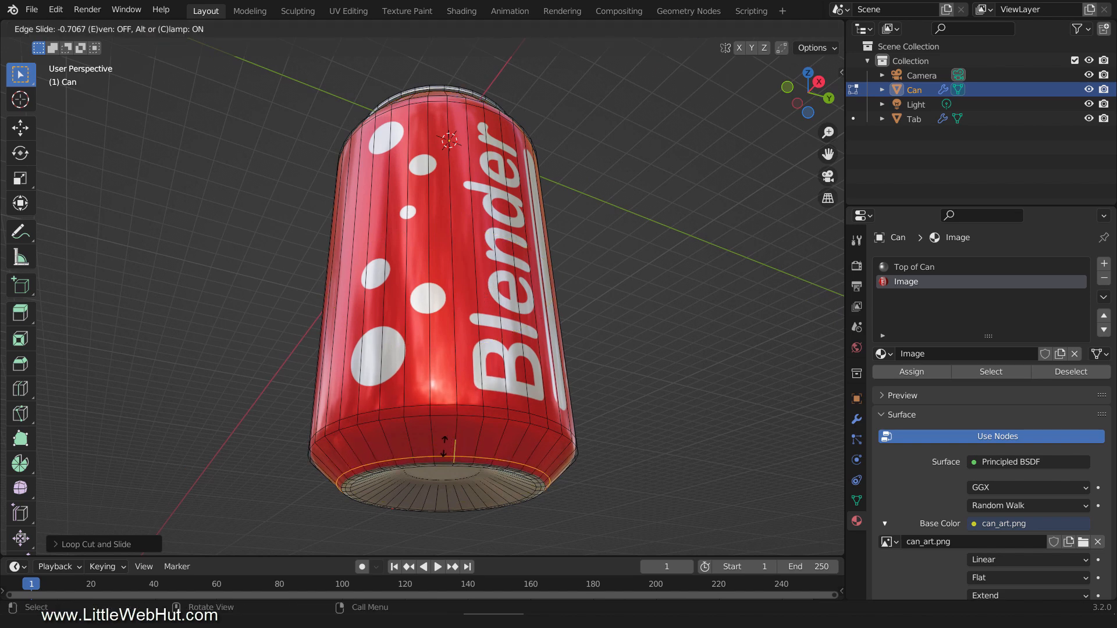
click(444, 449)
middle_drag(486, 235, 488, 372)
key(Tab)
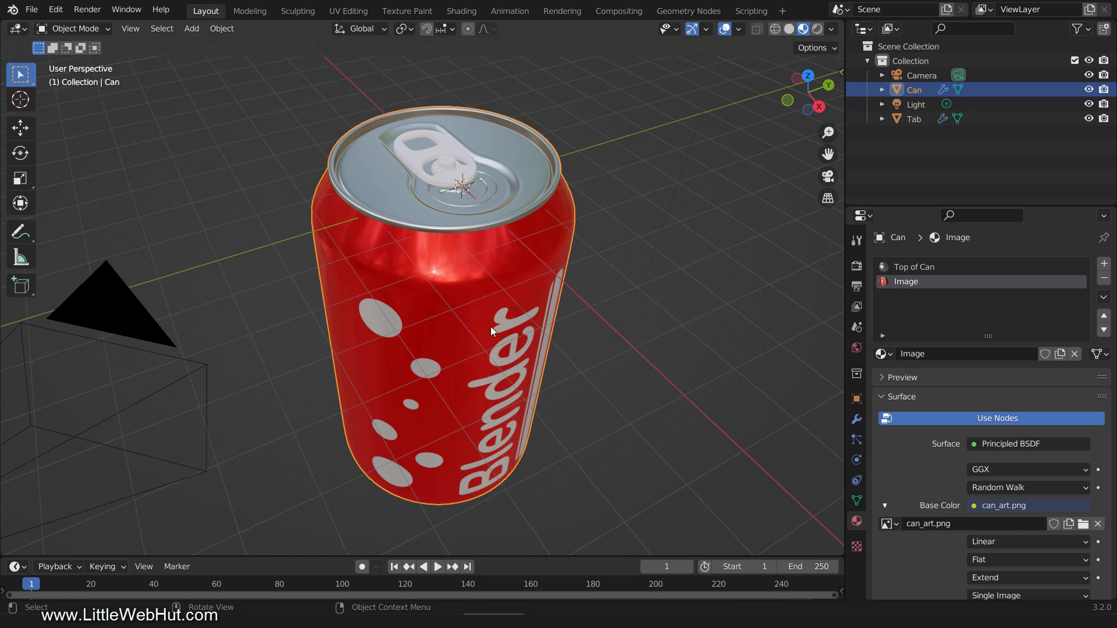
Assign the existing Top of Can material to the pull tab and save the file
click(452, 149)
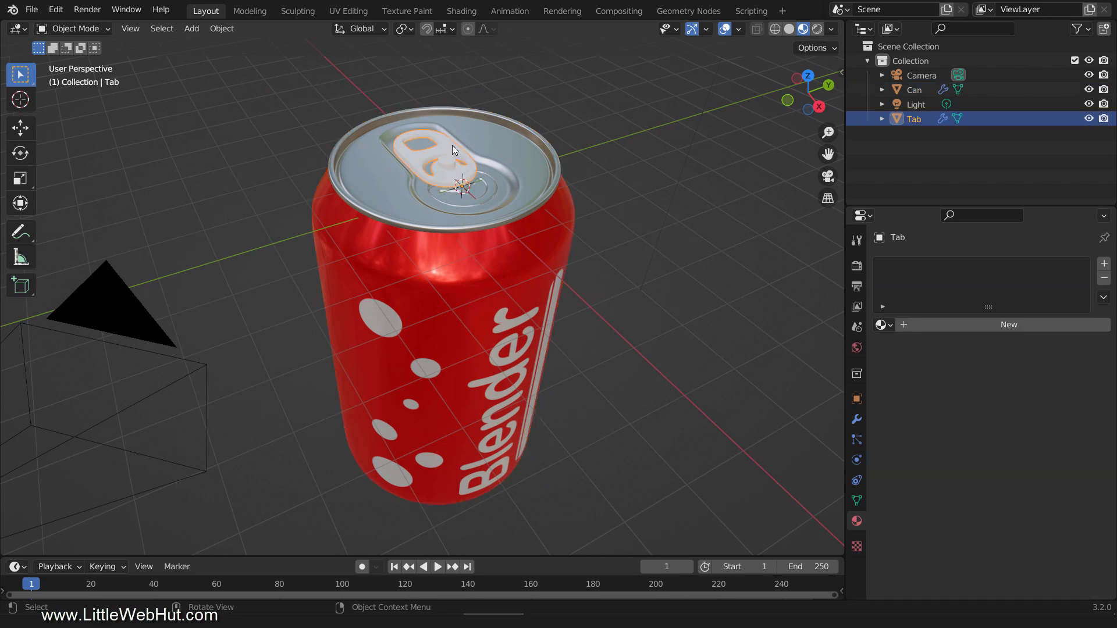
click(884, 325)
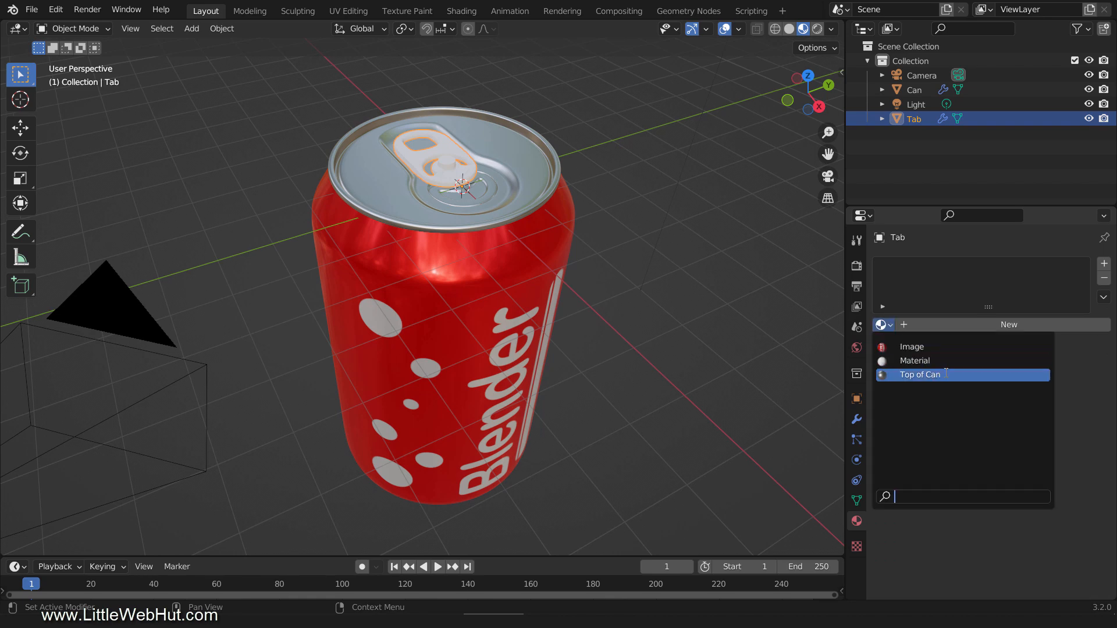
click(946, 375)
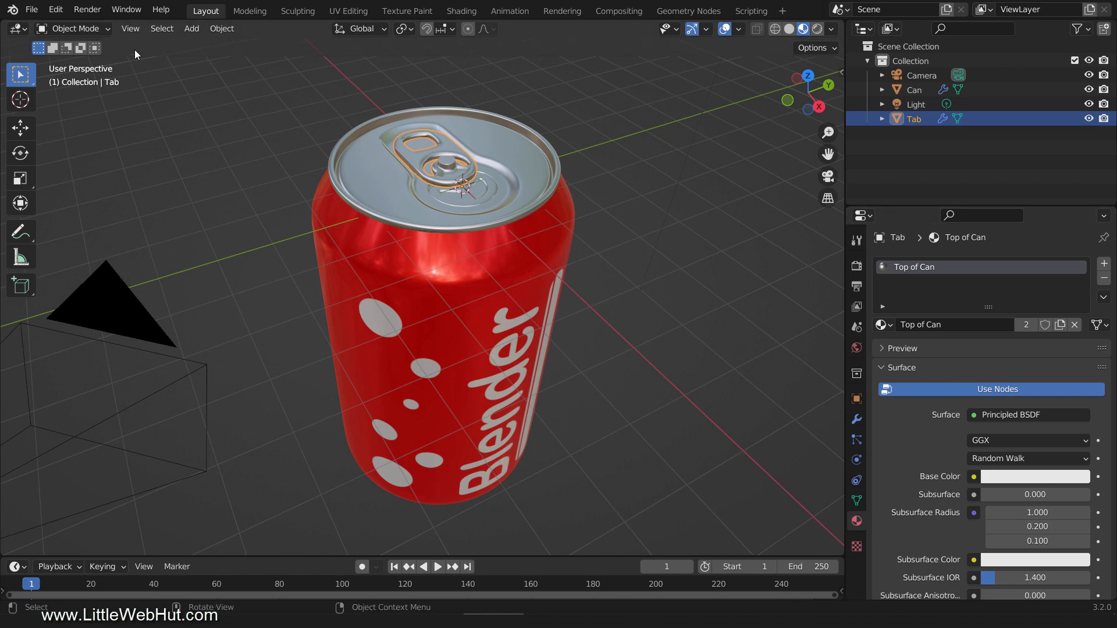
click(35, 11)
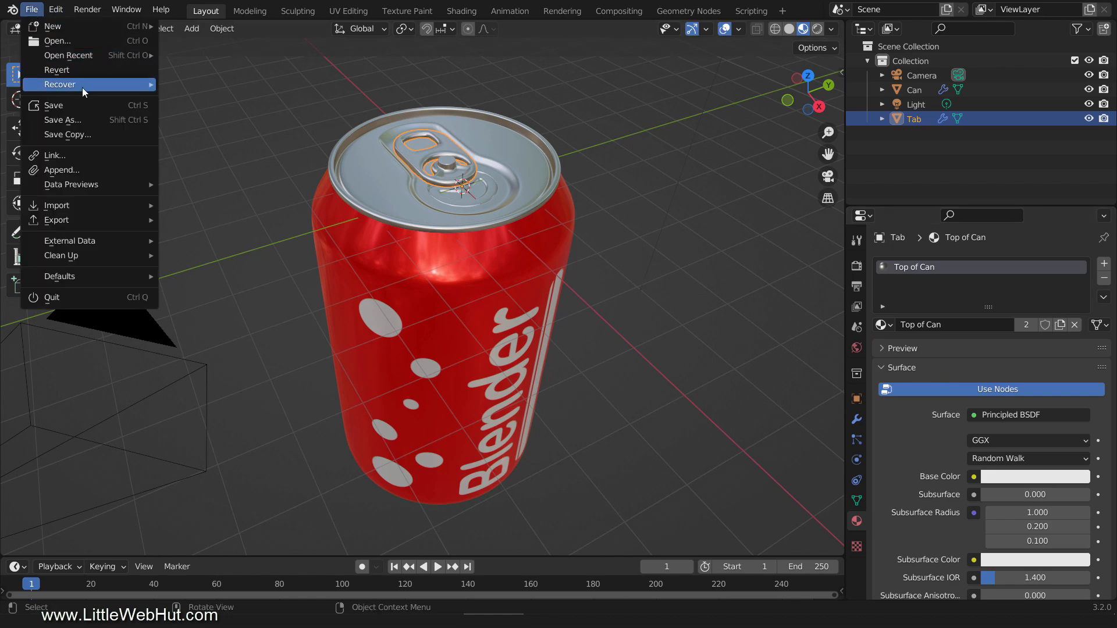
click(85, 107)
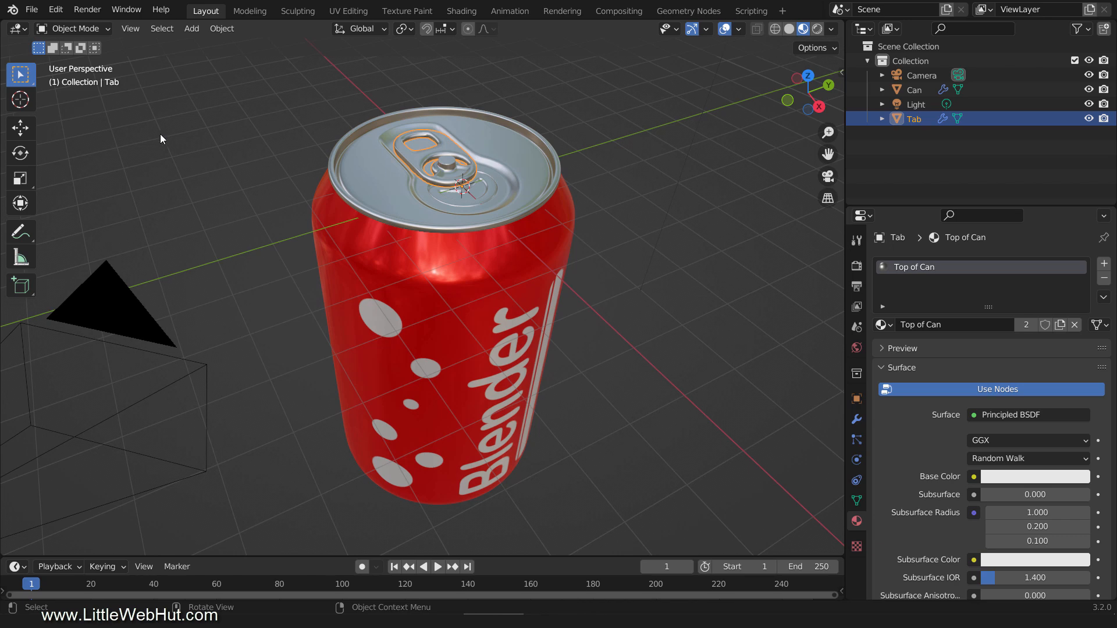
Set the World background color to an Environment Texture using the image veranda_8k.hdr
click(856, 347)
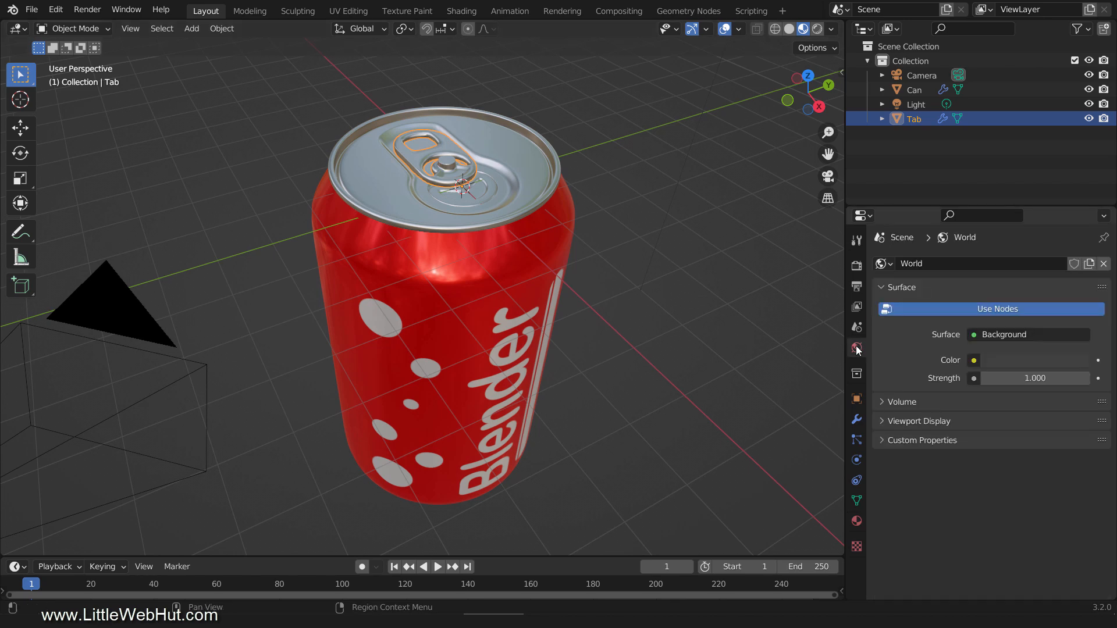
click(974, 361)
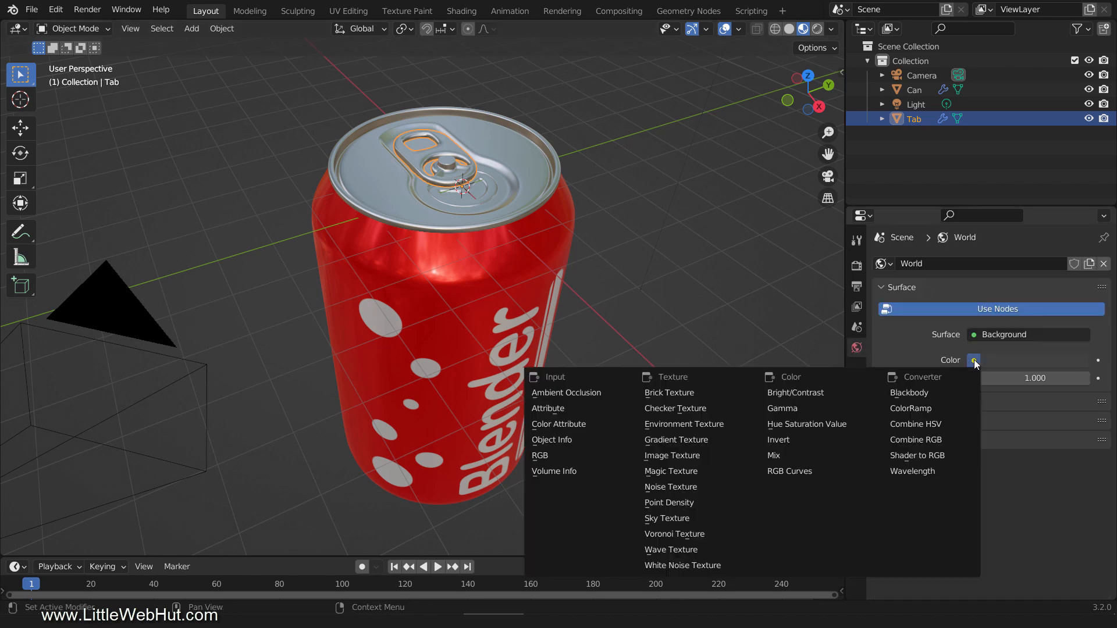
click(730, 425)
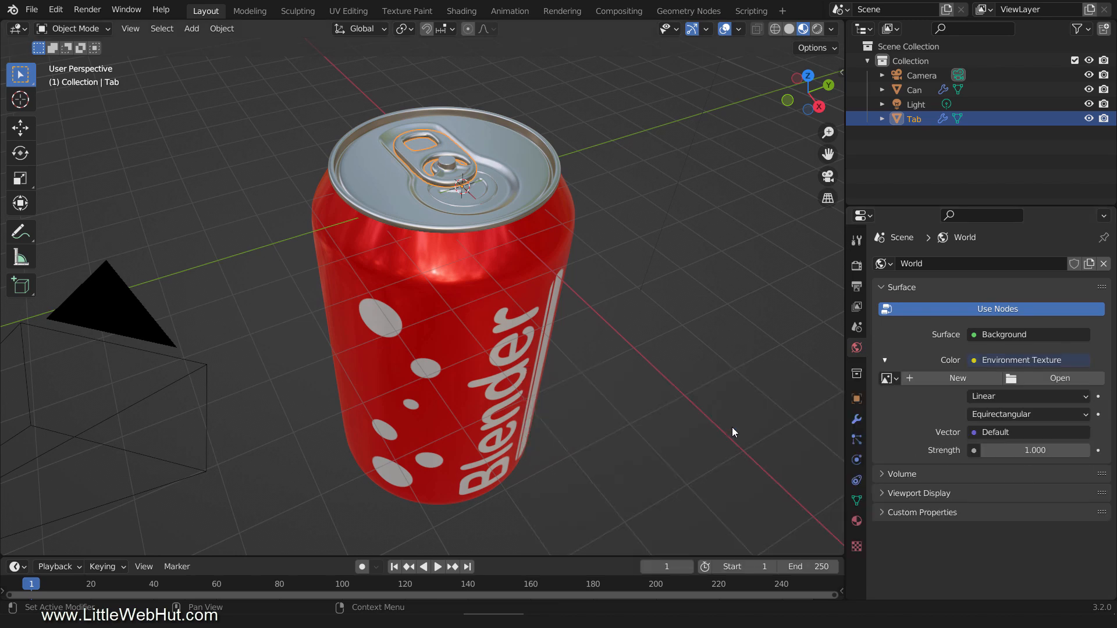
click(1024, 380)
click(412, 155)
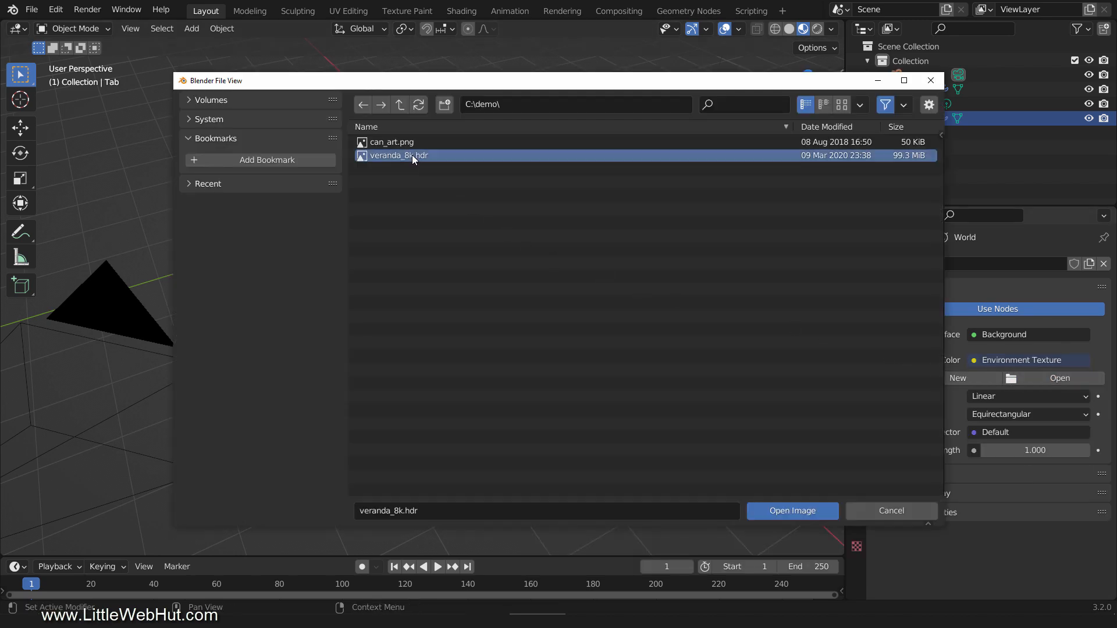
click(820, 512)
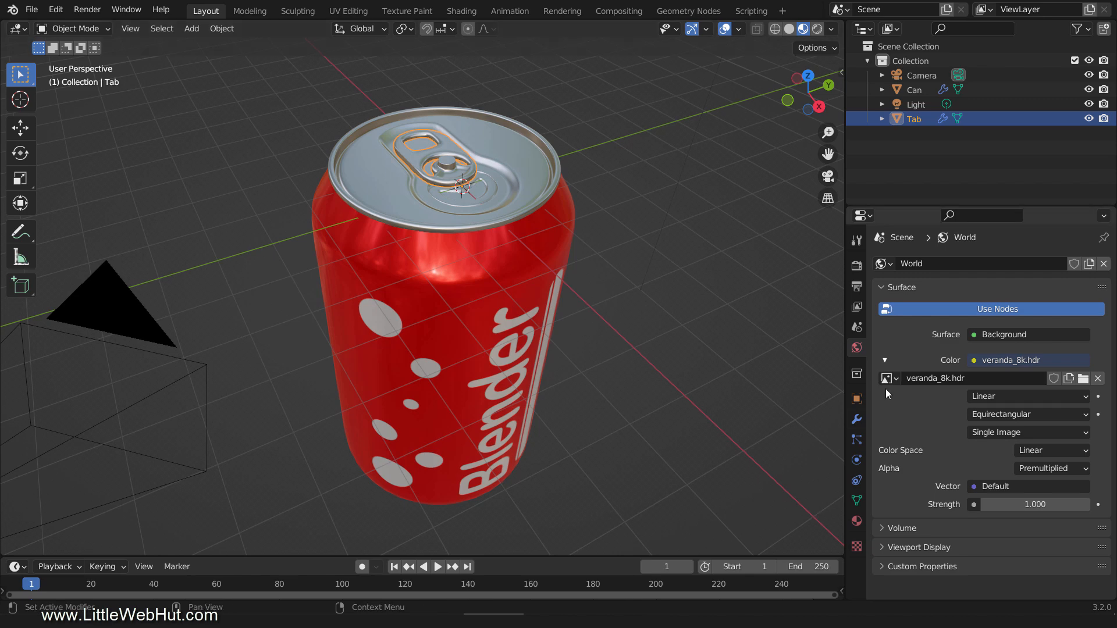
Hide the Light object in both viewport and render, and switch the viewport shading to Rendered
click(1089, 105)
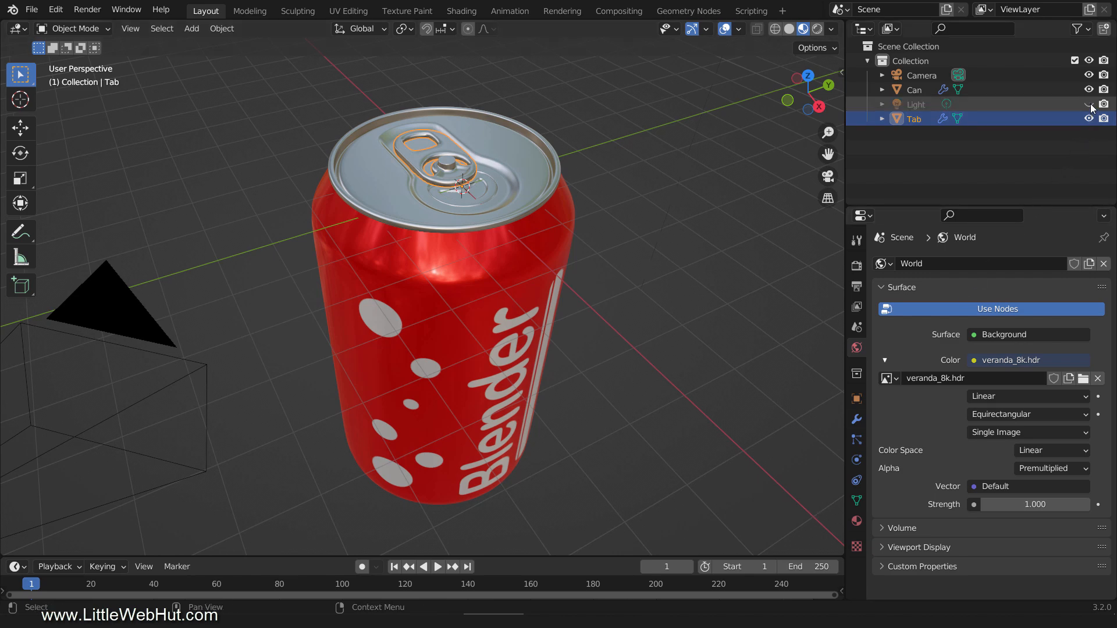
click(1103, 105)
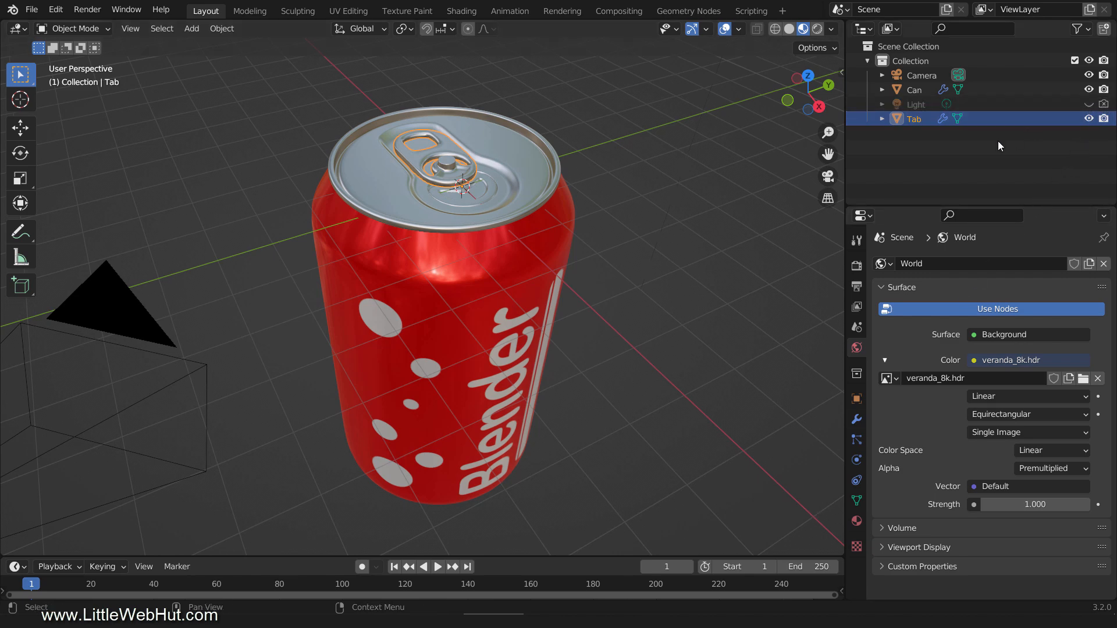
key(z)
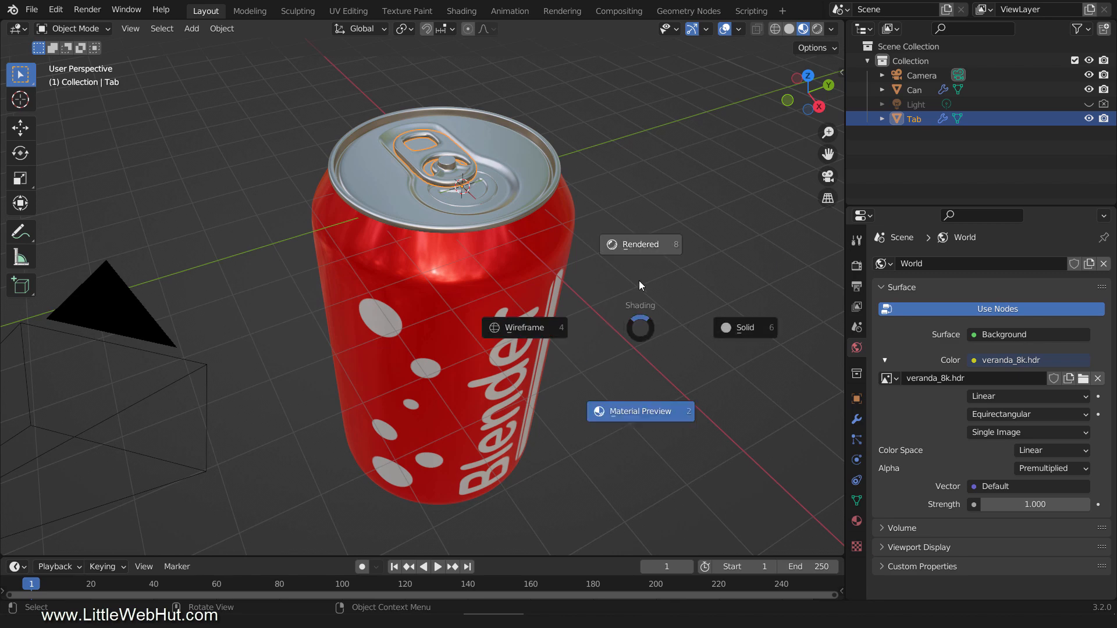
click(652, 246)
Set the World background strength to 1.5
click(1018, 505)
text(1.5)
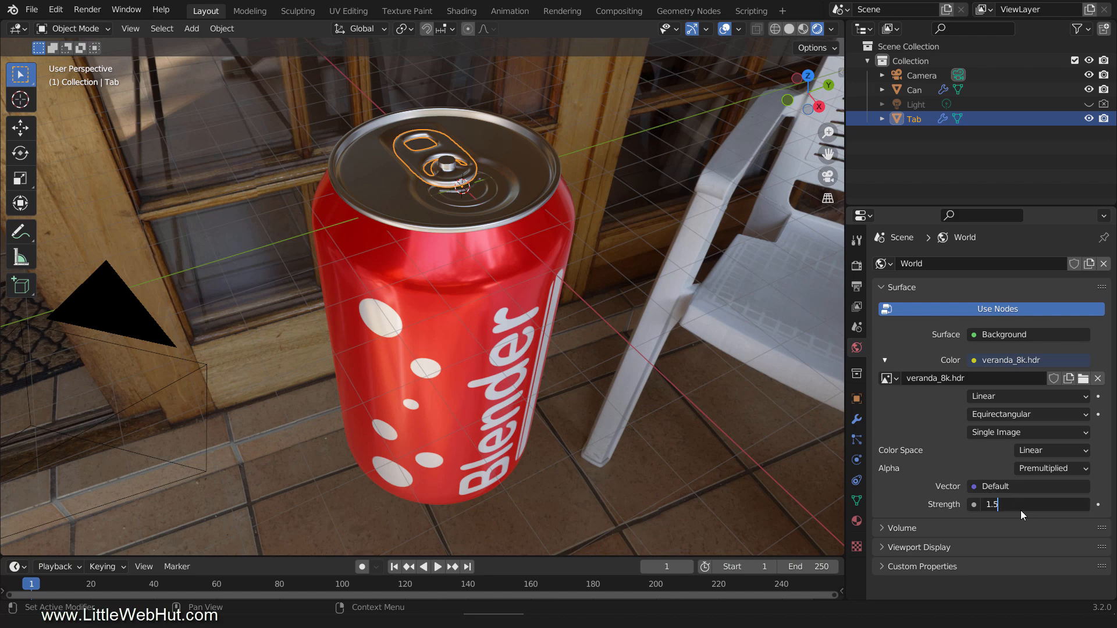
key(Return)
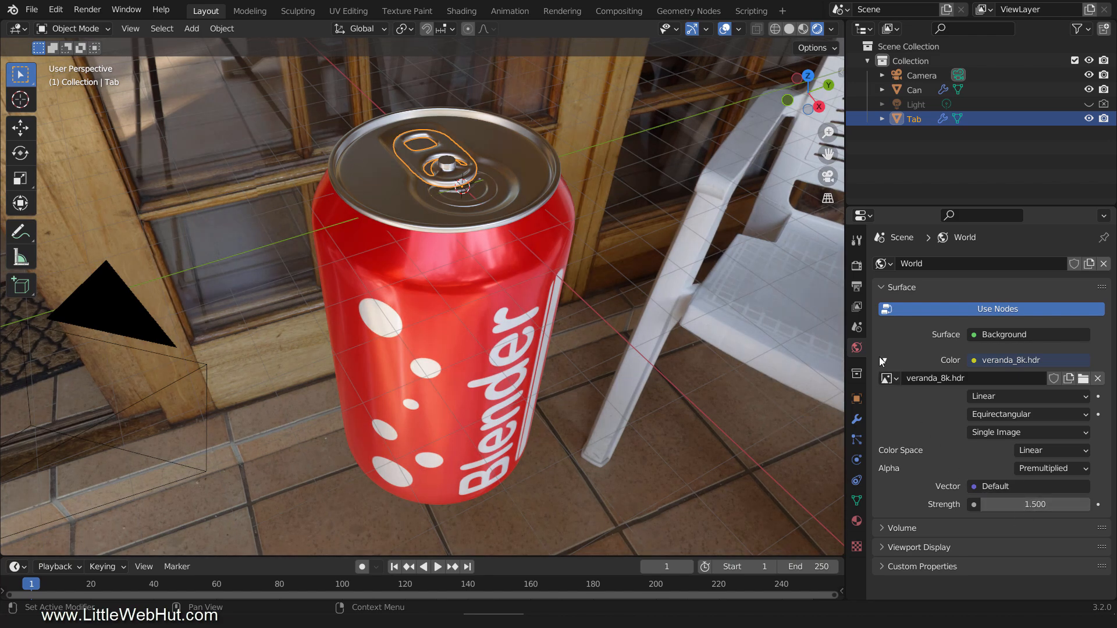
Look through the camera and lock the camera to the view so that navigation moves it
click(856, 265)
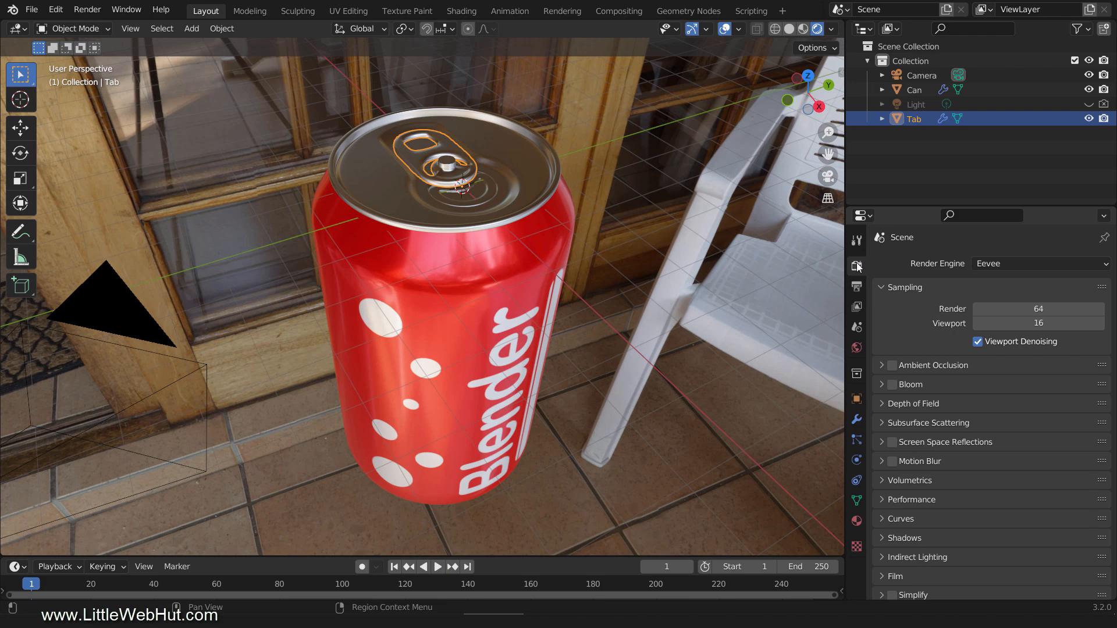
key(KP_0)
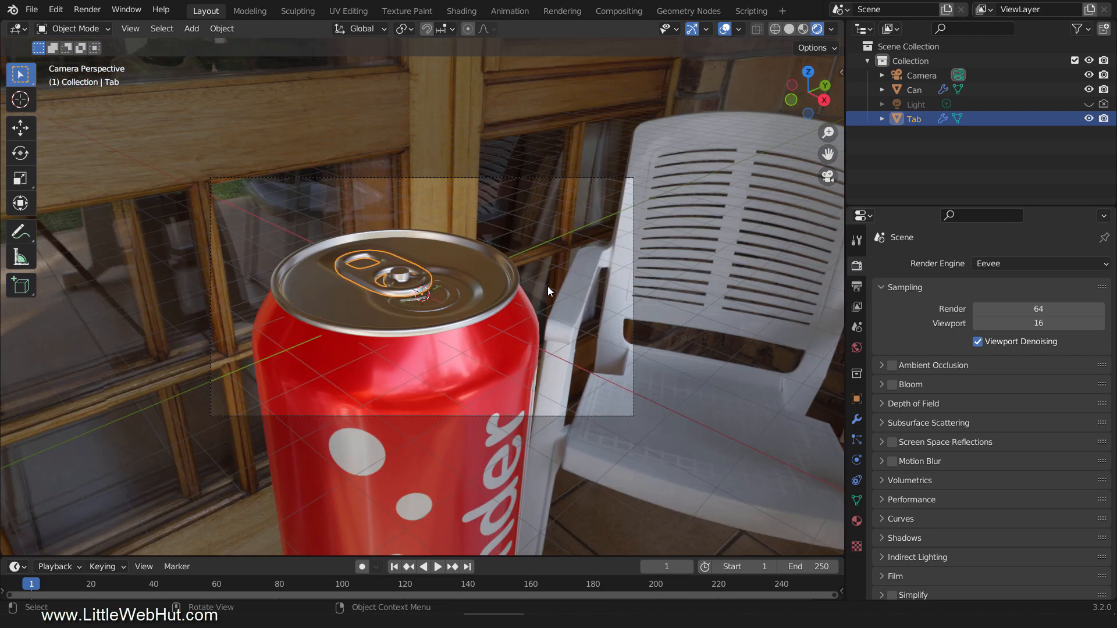
scroll(547, 287, up, 3)
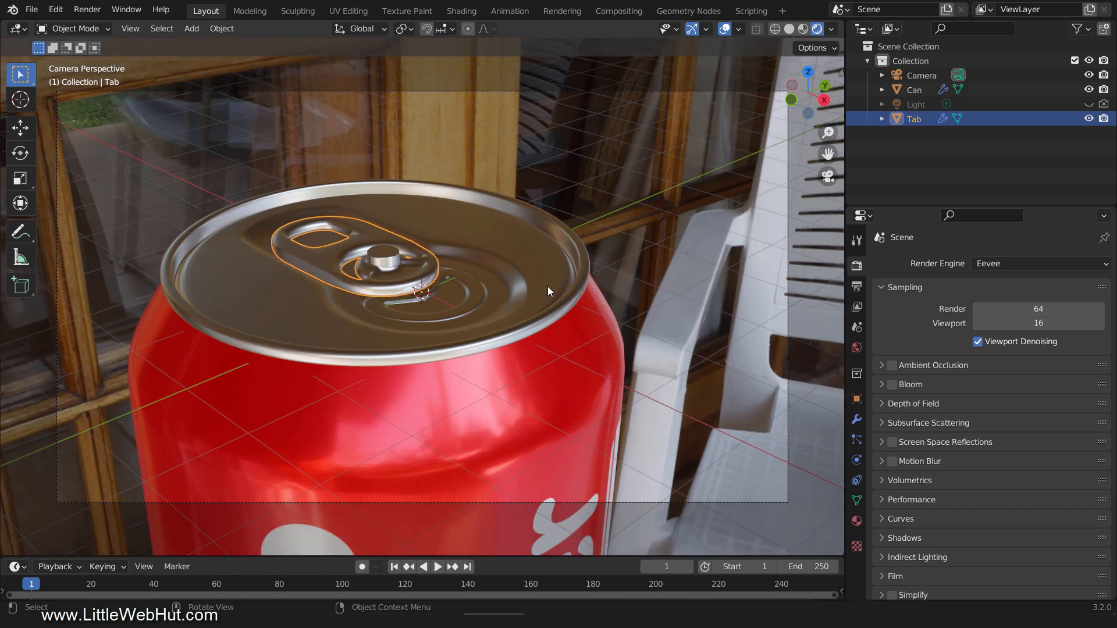
key(n)
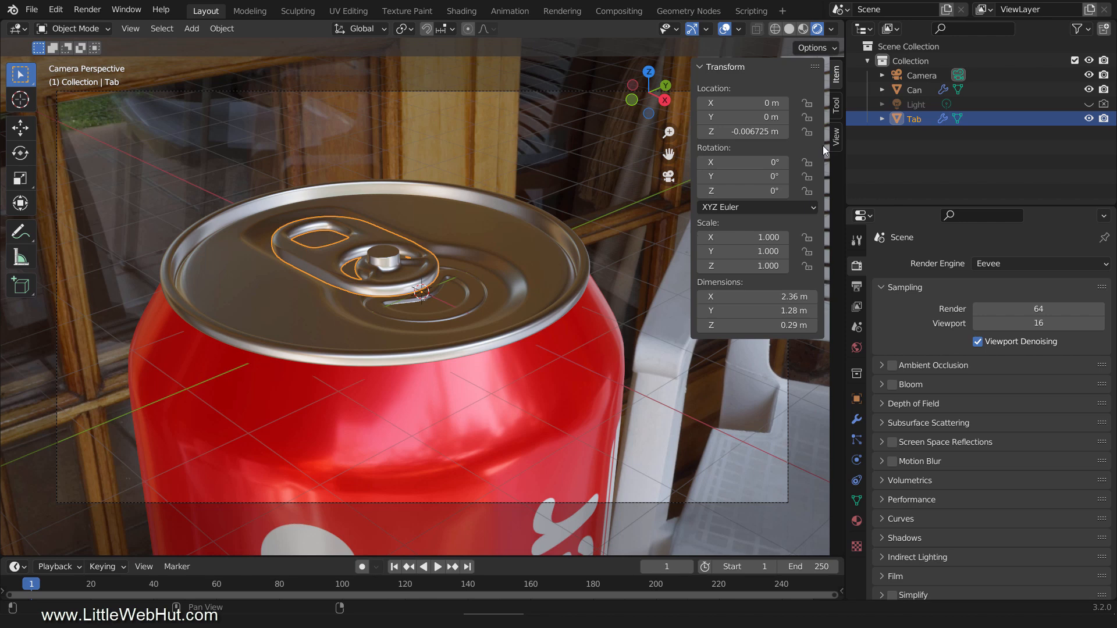
click(836, 138)
drag(691, 173, 658, 183)
click(735, 248)
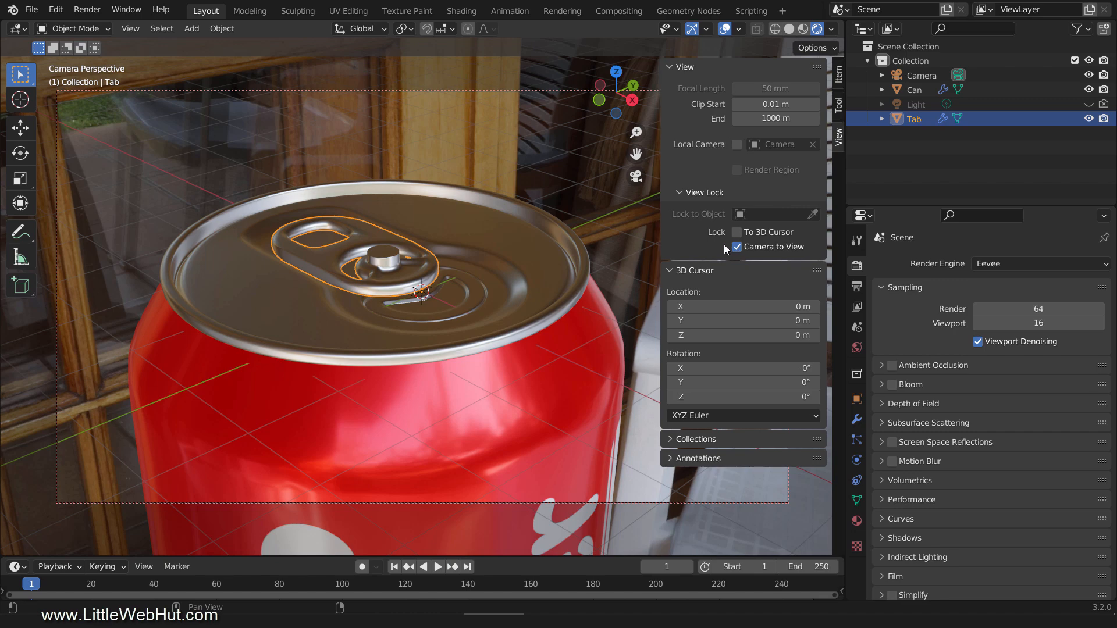
key(n)
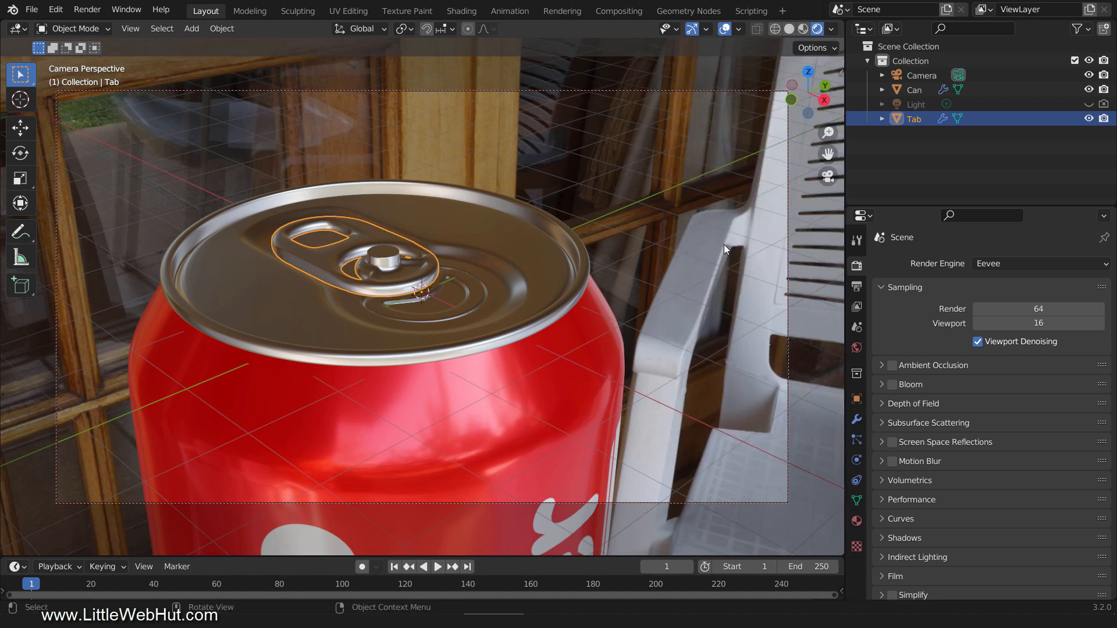
Reframe the camera on the whole can over the white table, and rotate Can and Tab around Z until the Blender lettering faces the camera
scroll(582, 263, down, 5)
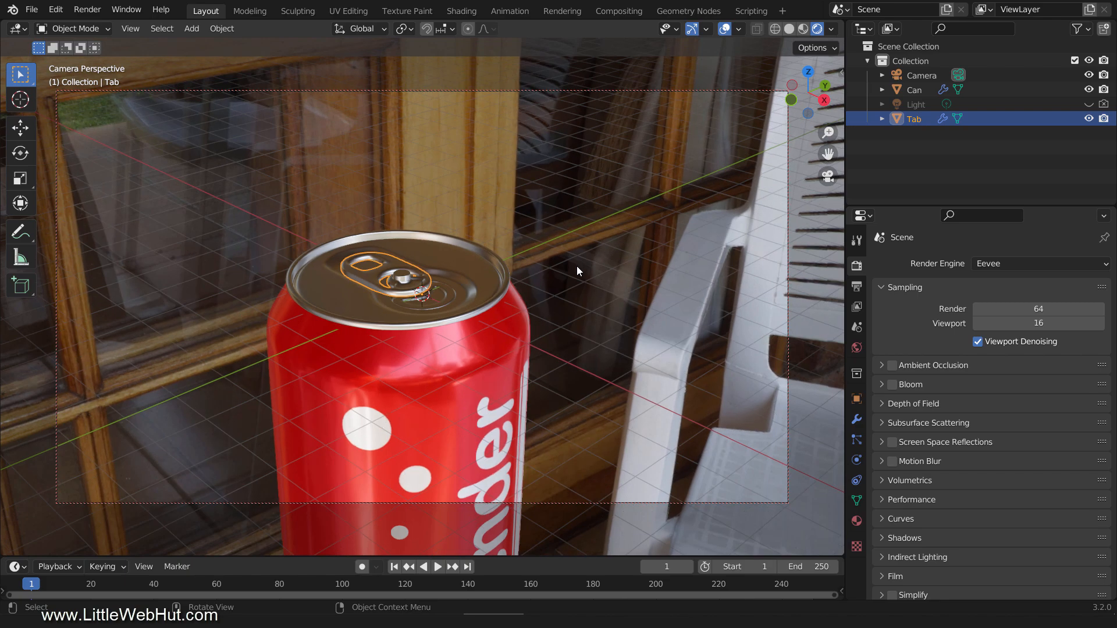
middle_drag(421, 330, 607, 330)
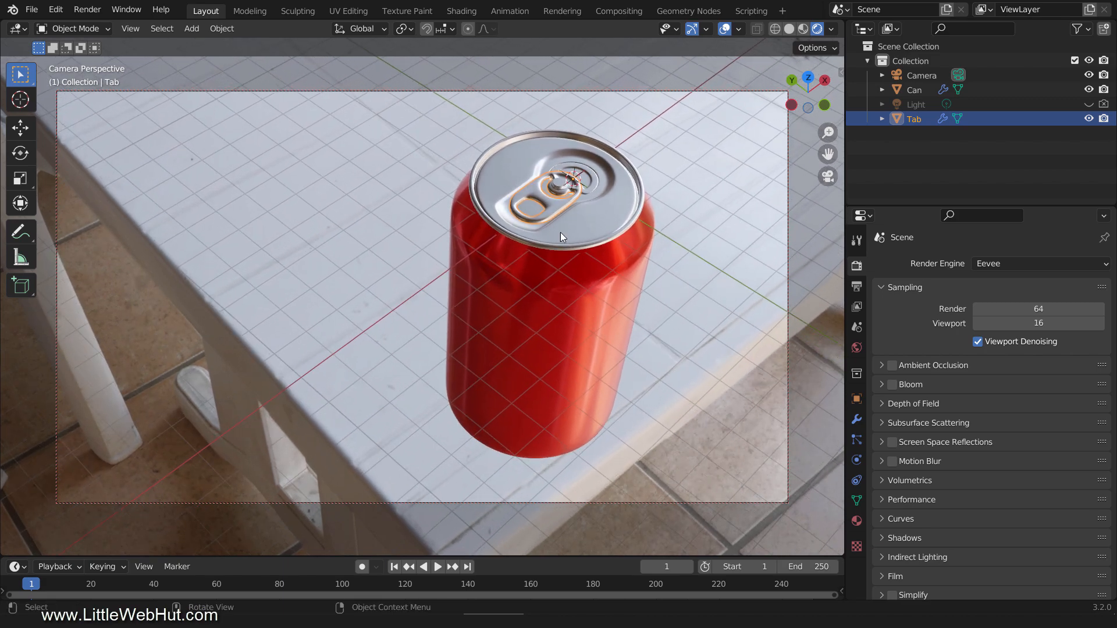
drag(521, 152, 591, 212)
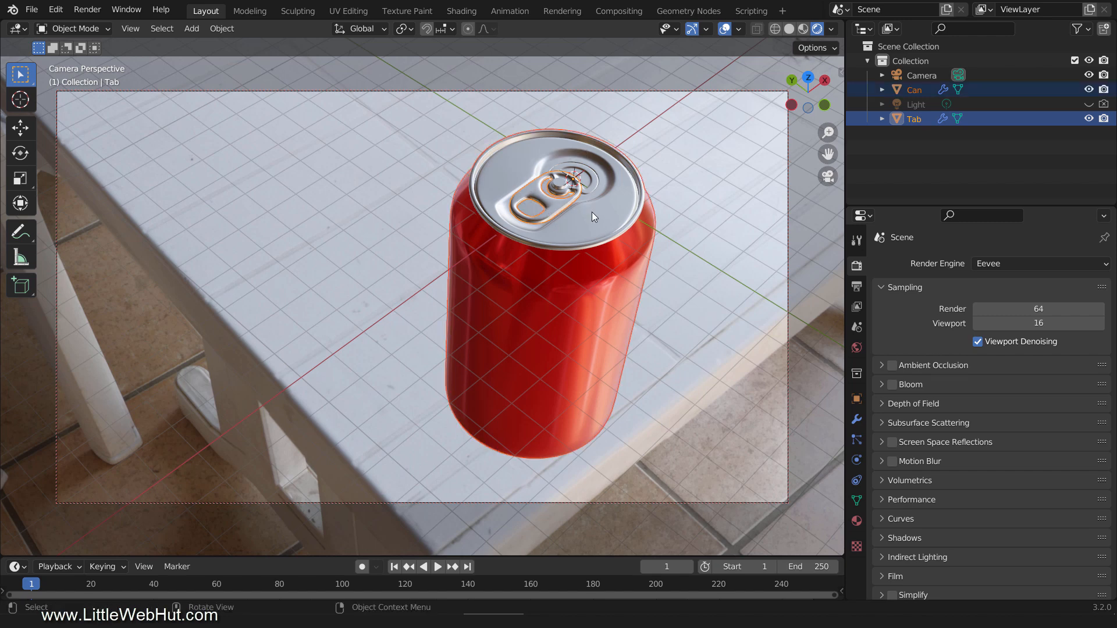
key(r)
key(z)
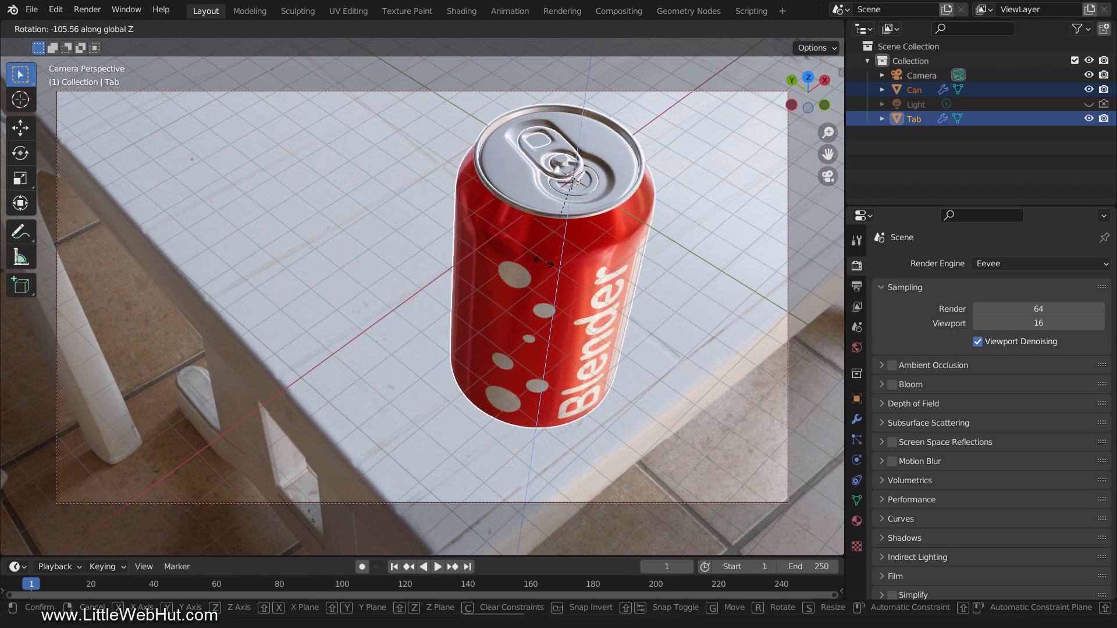
click(526, 256)
middle_drag(539, 262, 546, 295)
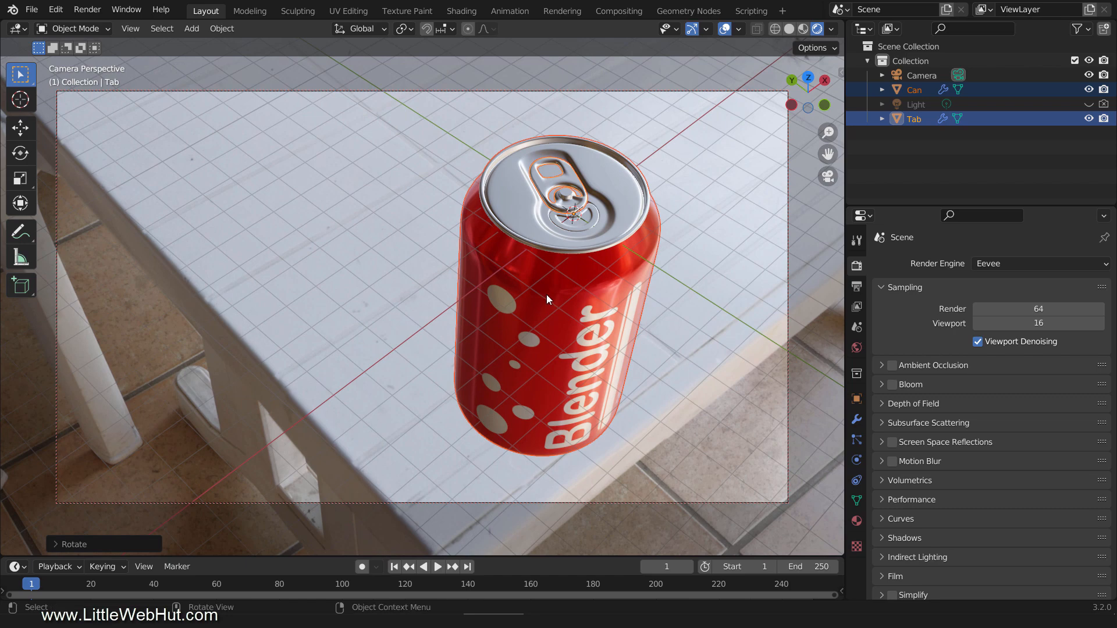
Add a mesh plane at the origin and scale it up by a factor of 50
key(shift+a)
mouse_move(546, 295)
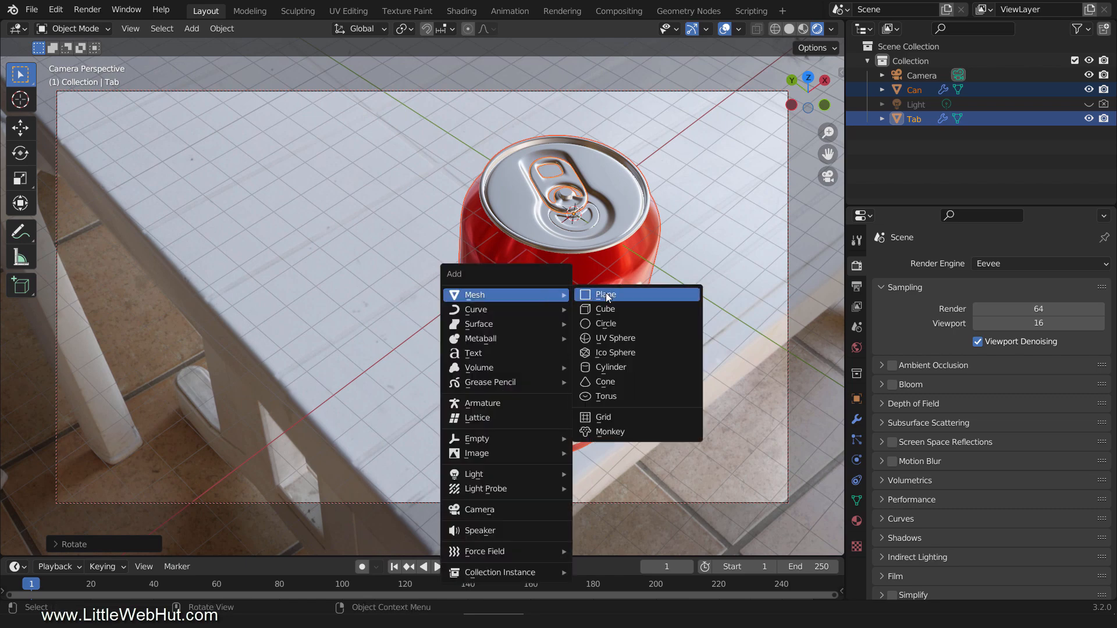
click(642, 299)
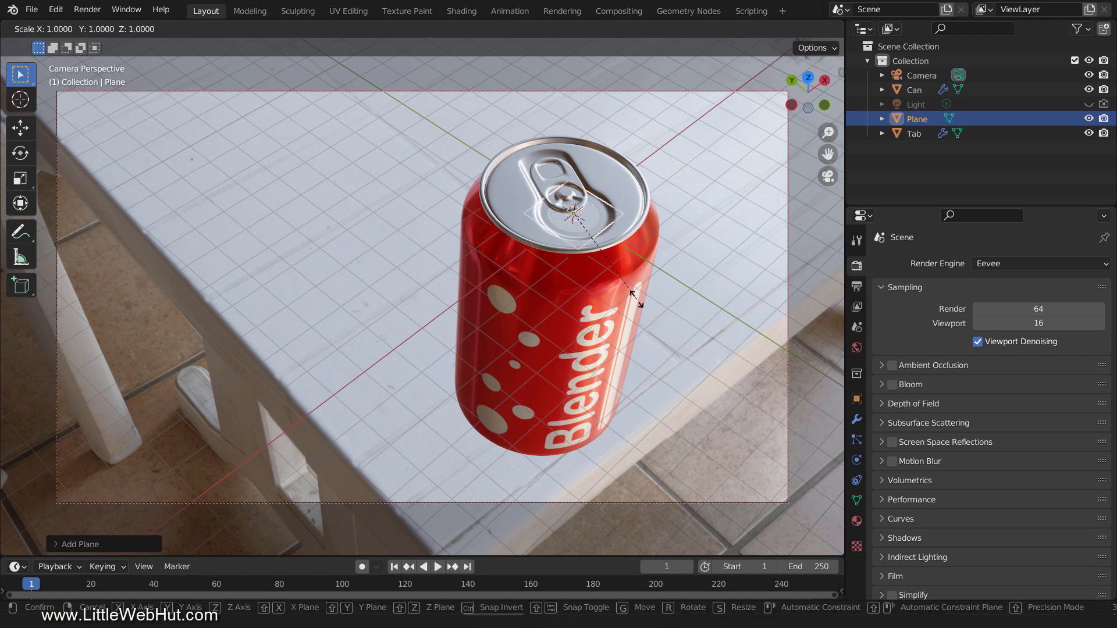
text(50)
key(Return)
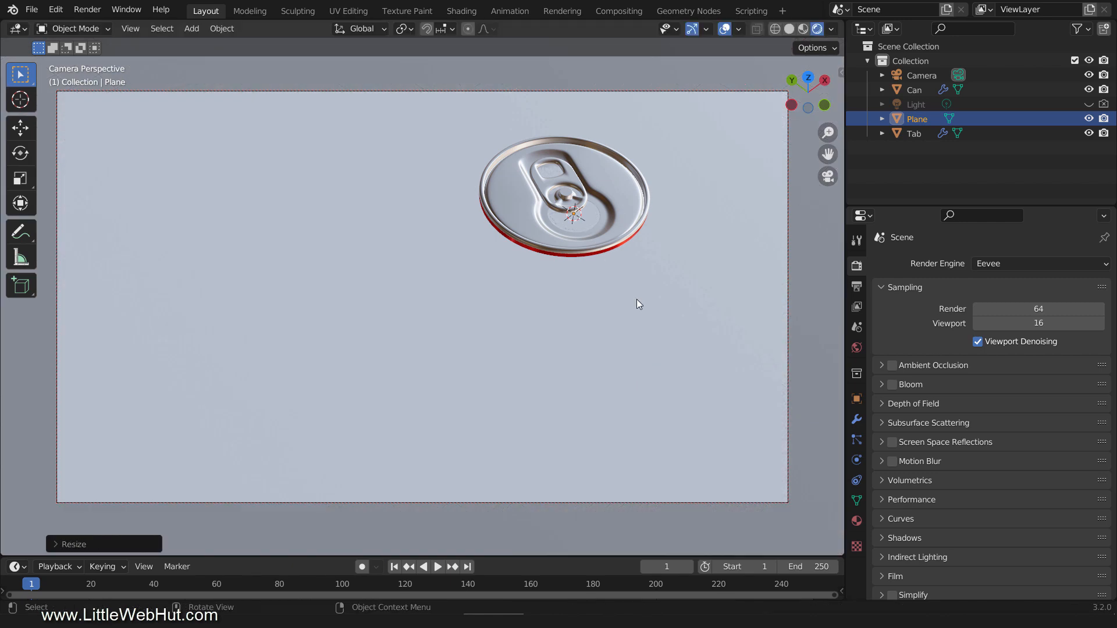
Lower the plane about 9.83 m along Z in front view so that it sits at the can's base
key(KP_1)
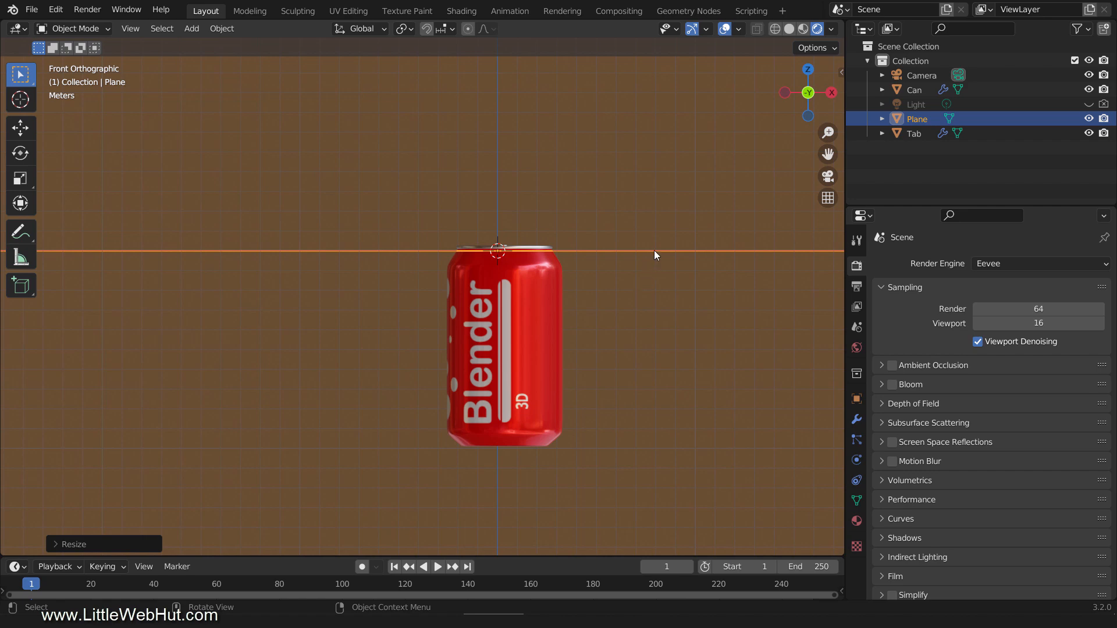
key(g)
key(z)
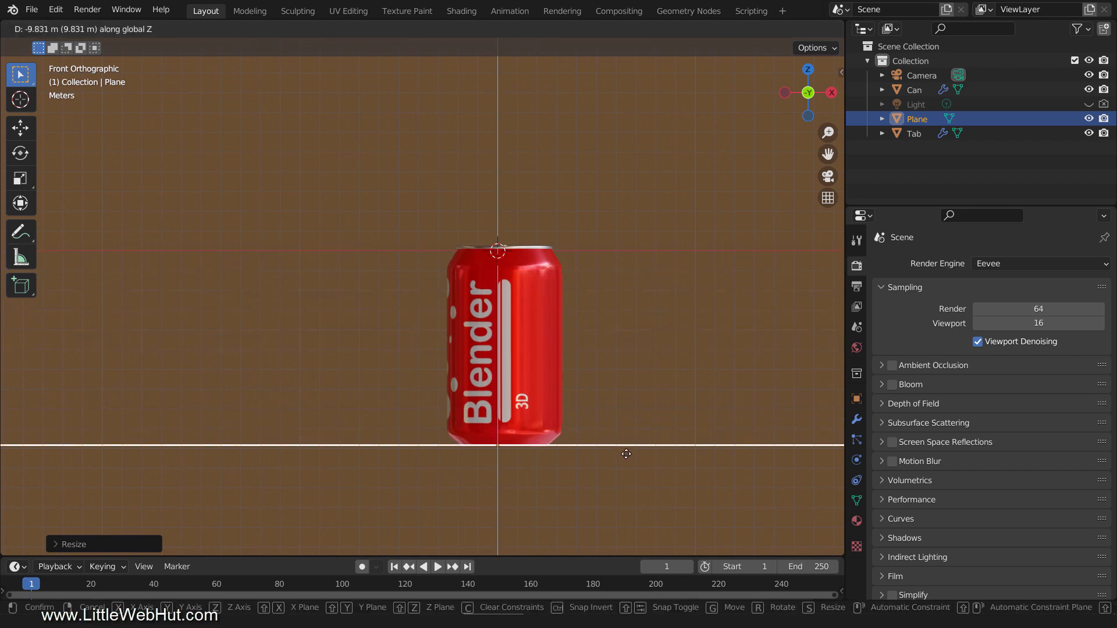
click(626, 454)
In camera view, shift the plane along positive Y and about 35.56 m along X so that it fills the whole camera frame
key(KP_0)
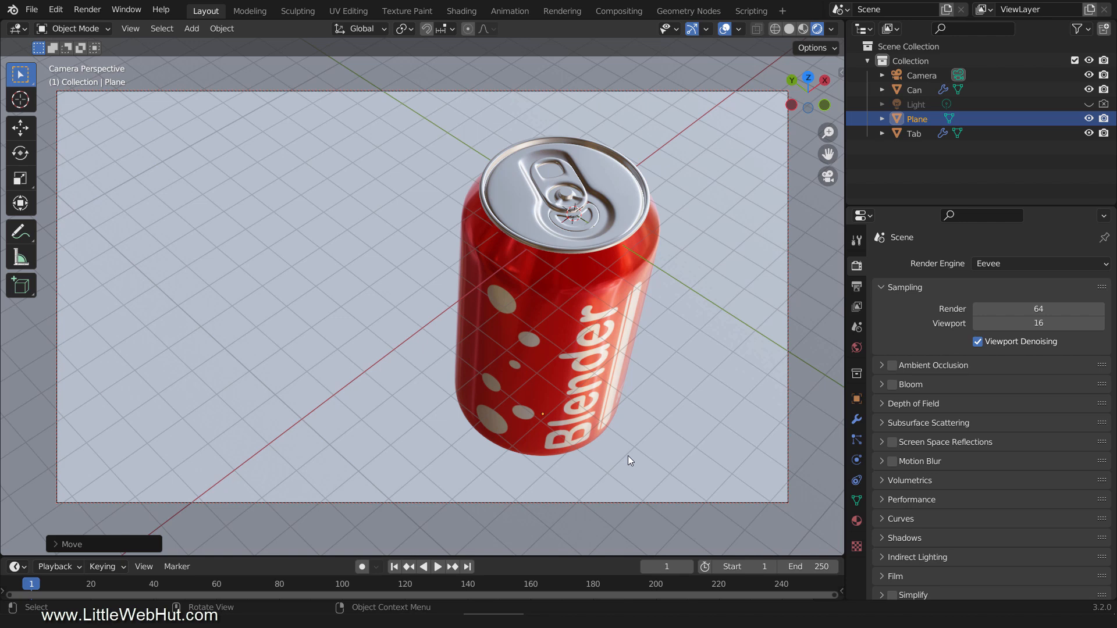
key(g)
key(y)
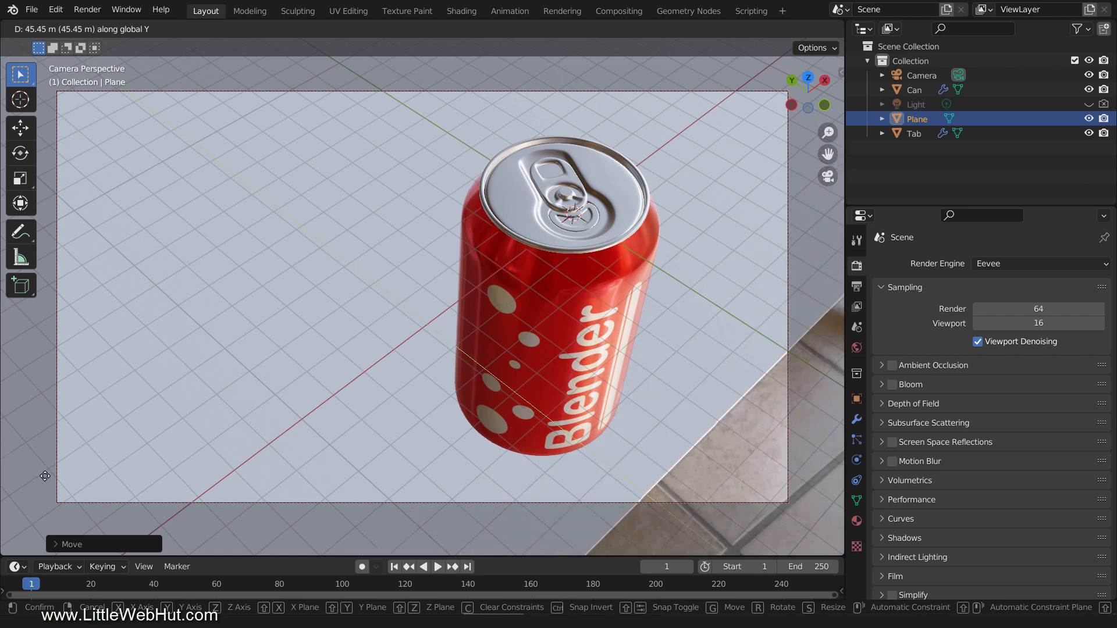
click(69, 510)
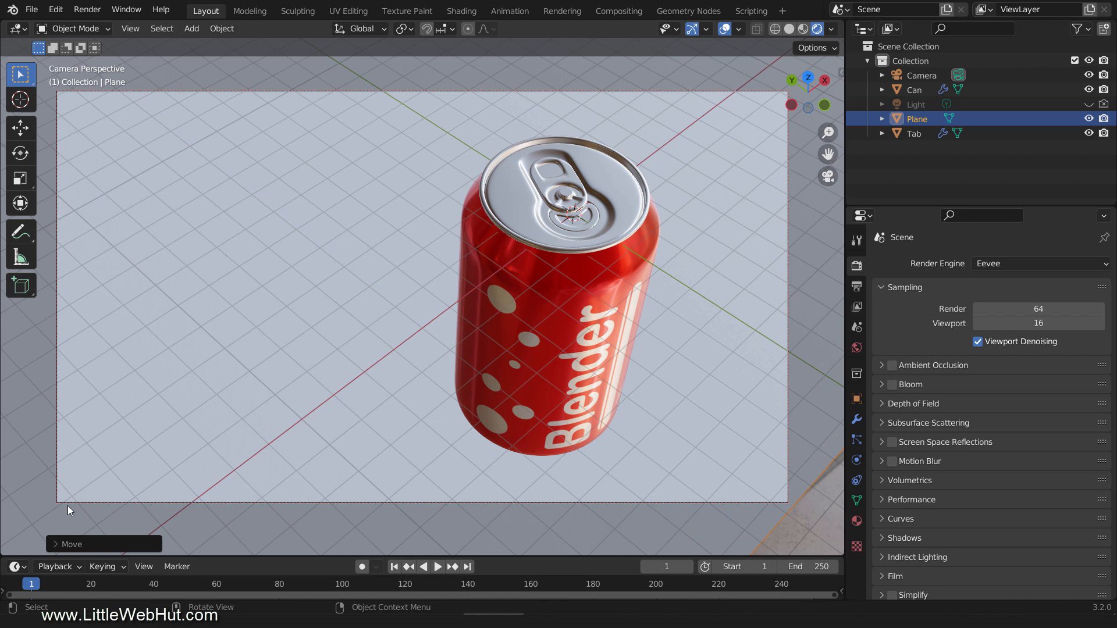
key(g)
key(x)
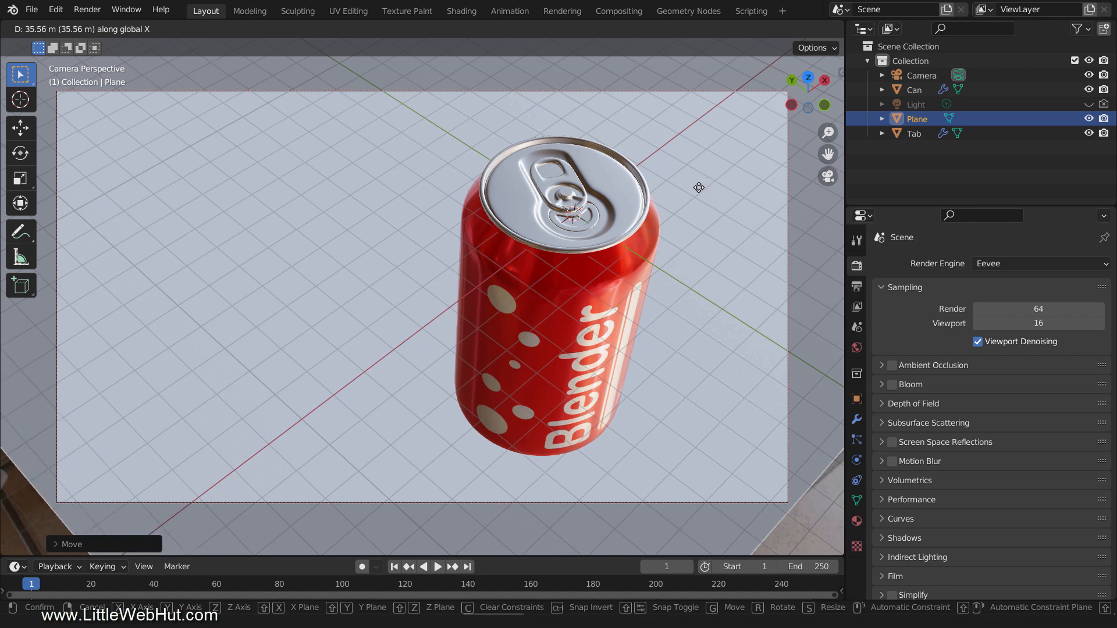
click(699, 188)
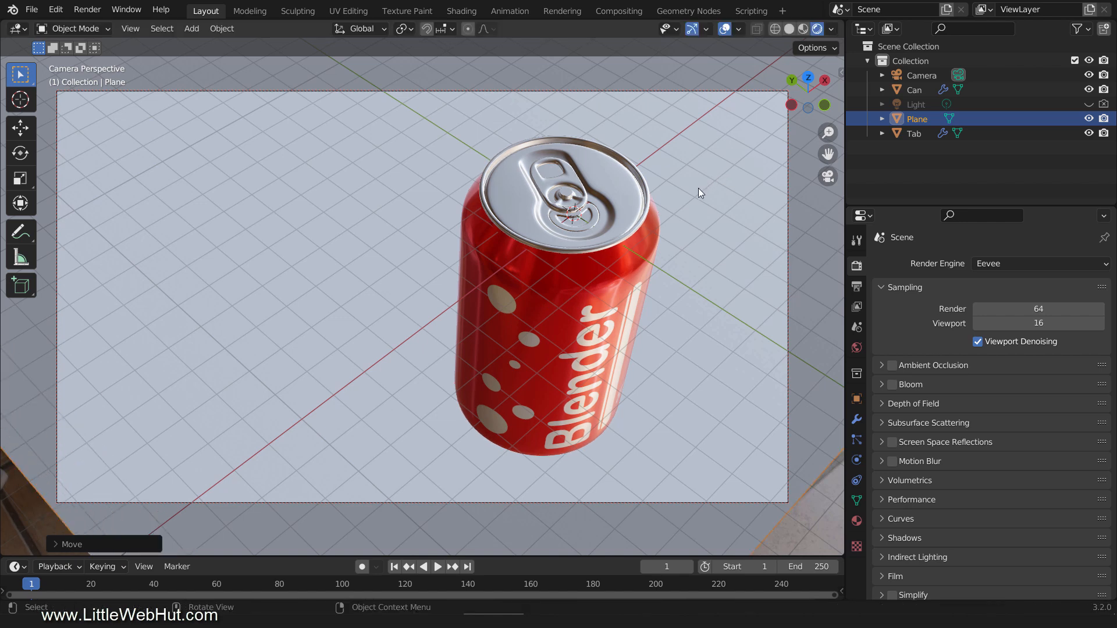
Switch the scene's render engine to Cycles
click(1028, 266)
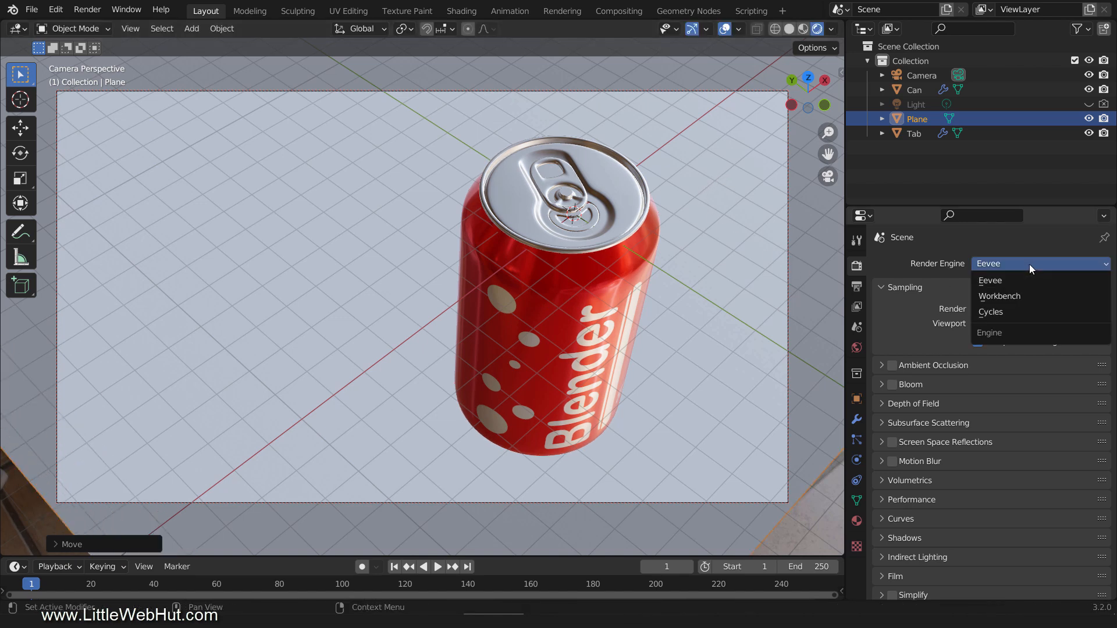
click(1036, 313)
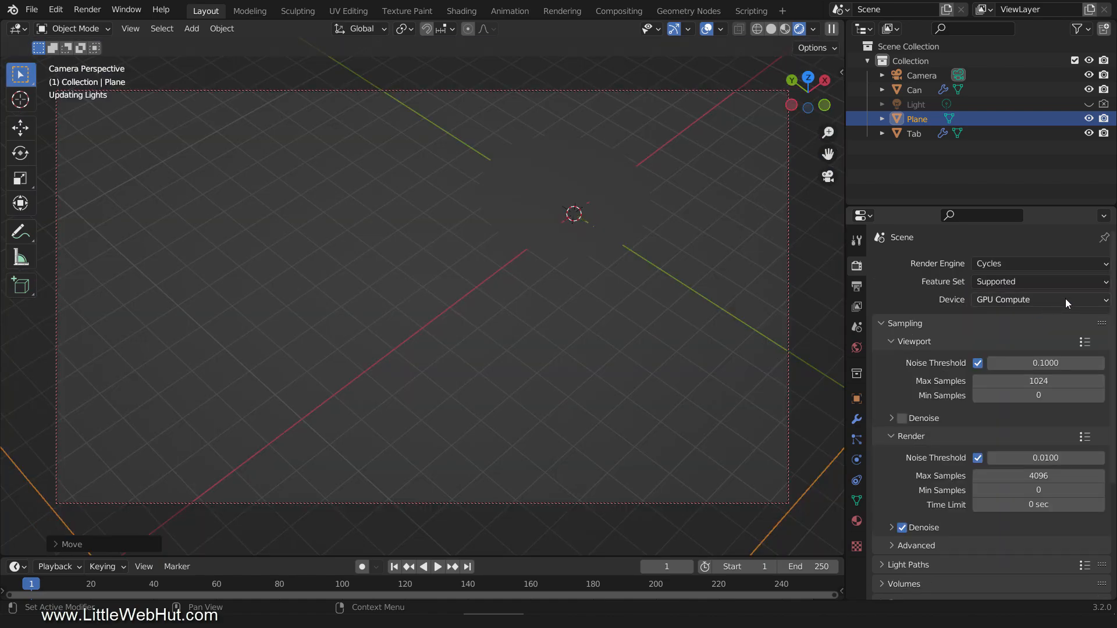